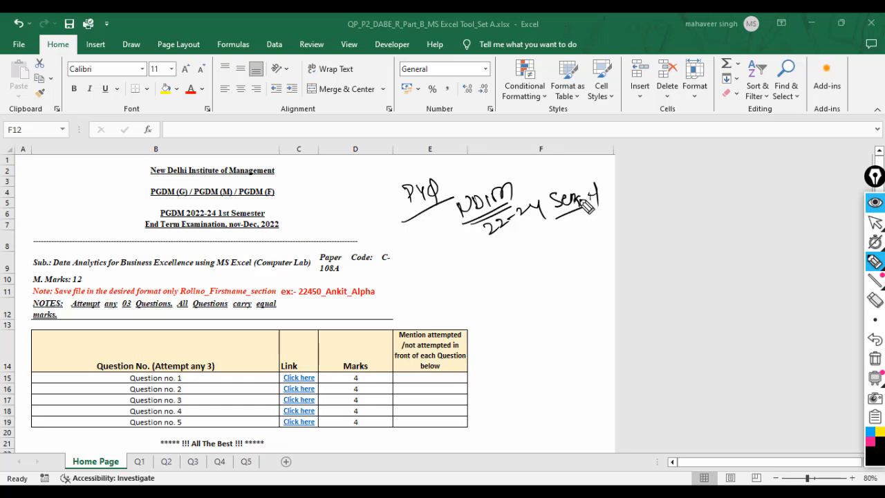
Annotate the exam page with the pen: underline set A, circle "03 Questions", bracket questions 1 to 5 and tick the Q1 to Q5 sheets.
{"action": "mouse_move", "coordinate": [529, 264]}
{"action": "left_mouse_down"}
{"action": "mouse_move", "coordinate": [526, 247]}
{"action": "mouse_move", "coordinate": [532, 260]}
{"action": "mouse_move", "coordinate": [520, 272]}
{"action": "left_mouse_up"}
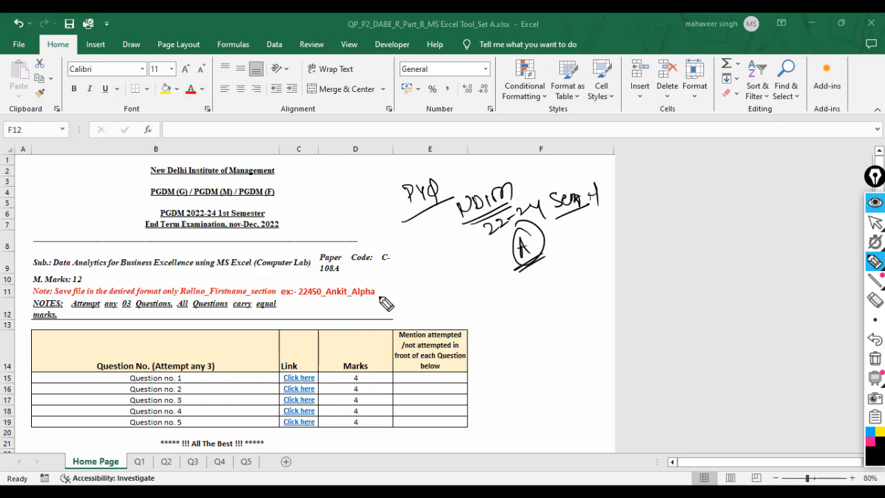
{"action": "left_click_drag", "start_coordinate": [128, 313], "coordinate": [128, 317]}
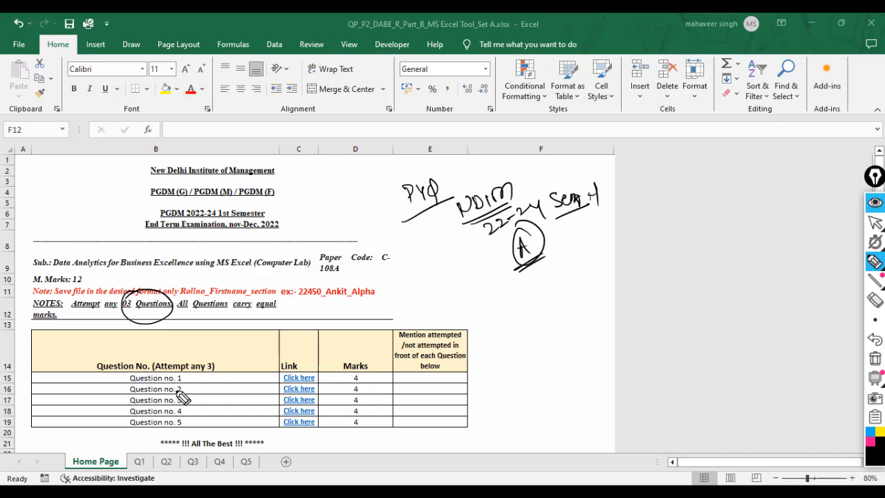
{"action": "mouse_move", "coordinate": [184, 378]}
{"action": "left_mouse_down"}
{"action": "mouse_move", "coordinate": [200, 403]}
{"action": "mouse_move", "coordinate": [185, 419]}
{"action": "left_mouse_up"}
{"action": "mouse_move", "coordinate": [137, 458]}
{"action": "left_mouse_down"}
{"action": "mouse_move", "coordinate": [148, 447]}
{"action": "mouse_move", "coordinate": [196, 451]}
{"action": "left_mouse_up"}
{"action": "left_click_drag", "start_coordinate": [208, 457], "coordinate": [258, 454]}
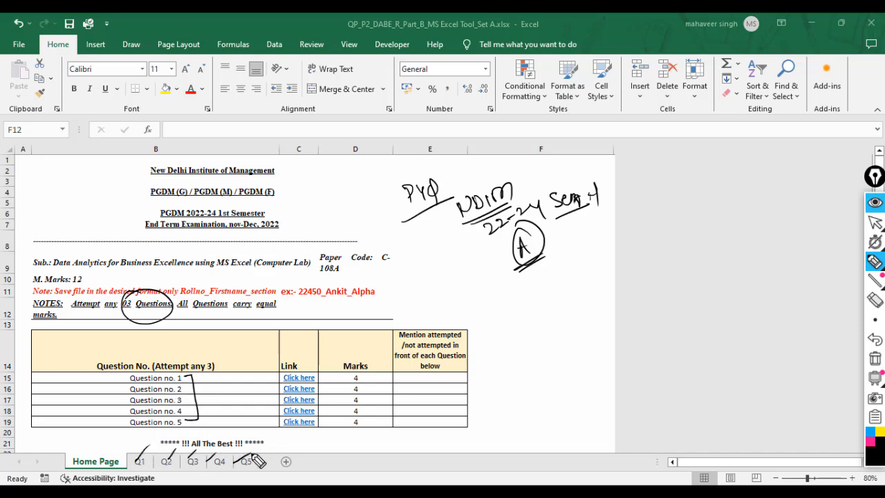
Erase all pen annotations from the screen and collapse the annotation tools.
{"action": "left_click", "coordinate": [875, 377]}
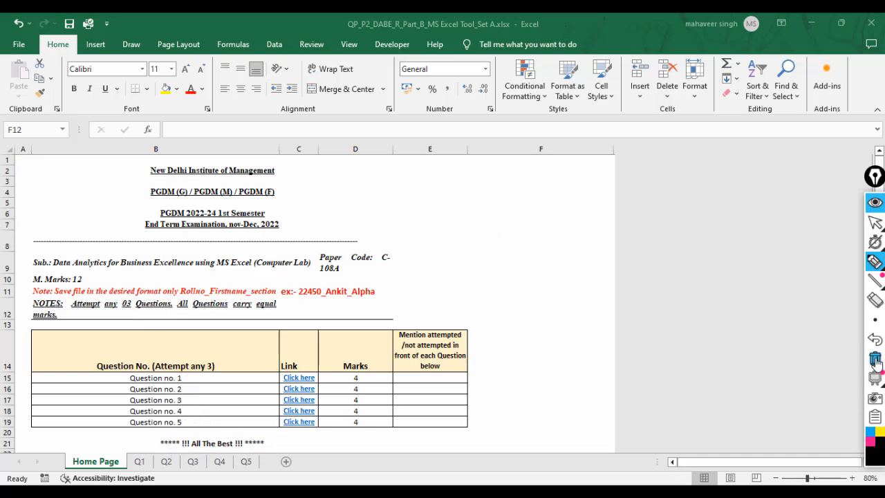
{"action": "left_click", "coordinate": [877, 206]}
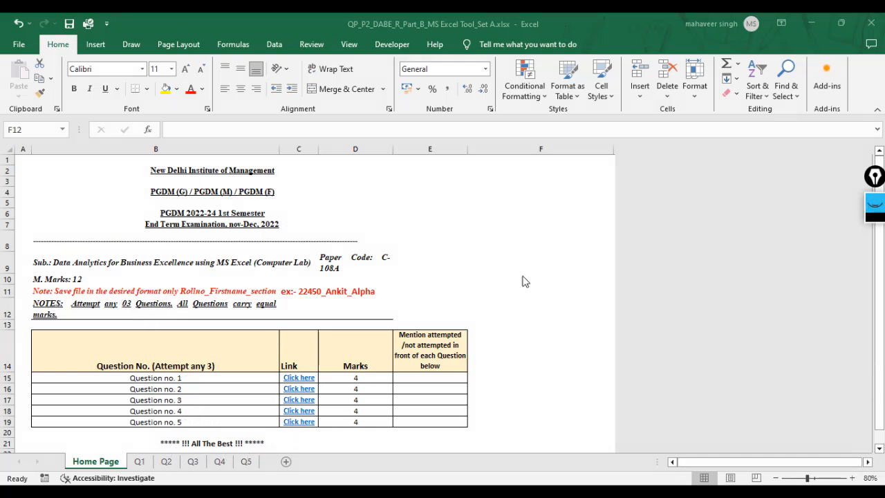
Look through the Q1, Q2, Q3 and Q4 question sheets and open the Q5 sheet.
{"action": "left_click", "coordinate": [139, 462]}
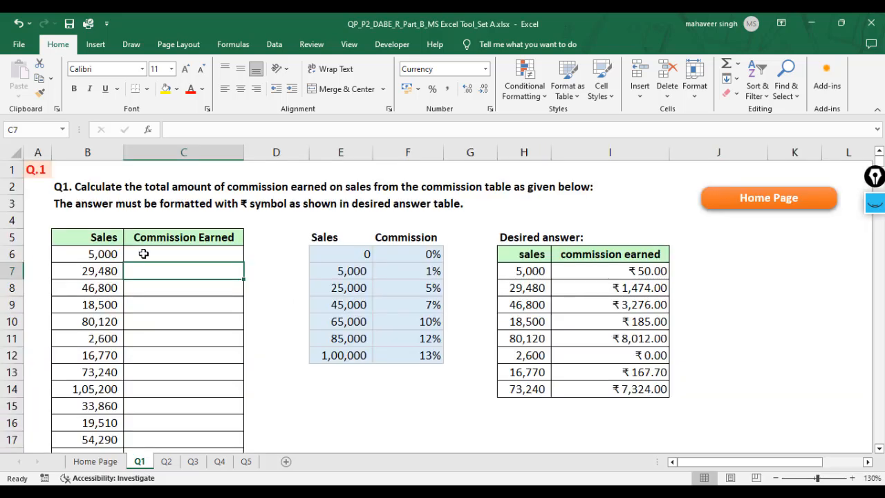
{"action": "left_click", "coordinate": [166, 462]}
{"action": "left_click", "coordinate": [193, 462]}
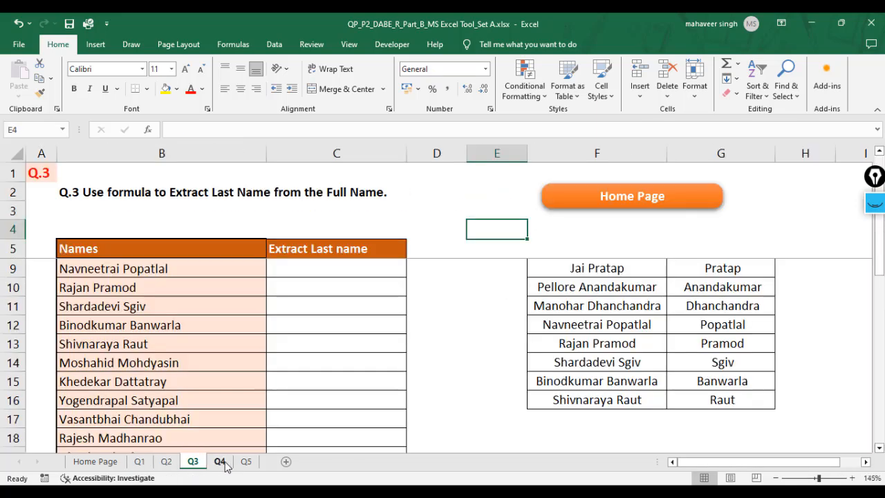
{"action": "left_click", "coordinate": [220, 462]}
{"action": "left_click", "coordinate": [246, 462]}
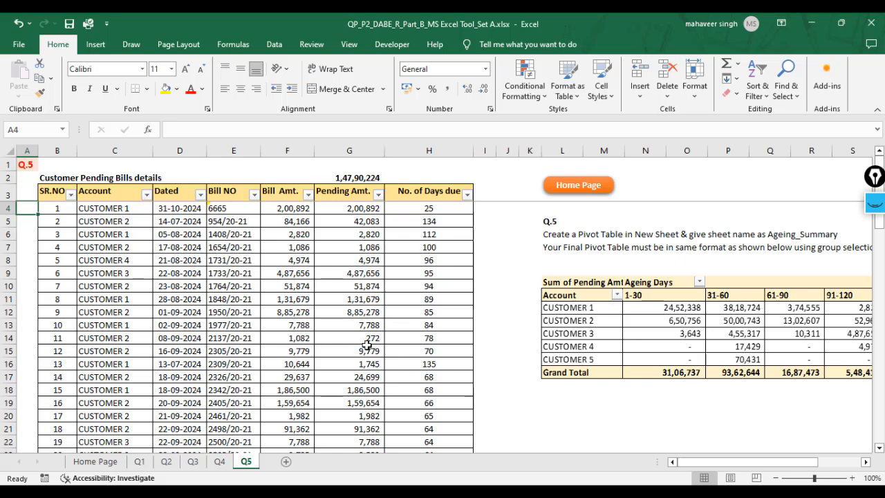
Examine the Customer Pending Bills table's title, serial numbers and accounts, and the first bill's date, number, amounts and days due.
{"action": "left_click", "coordinate": [60, 178]}
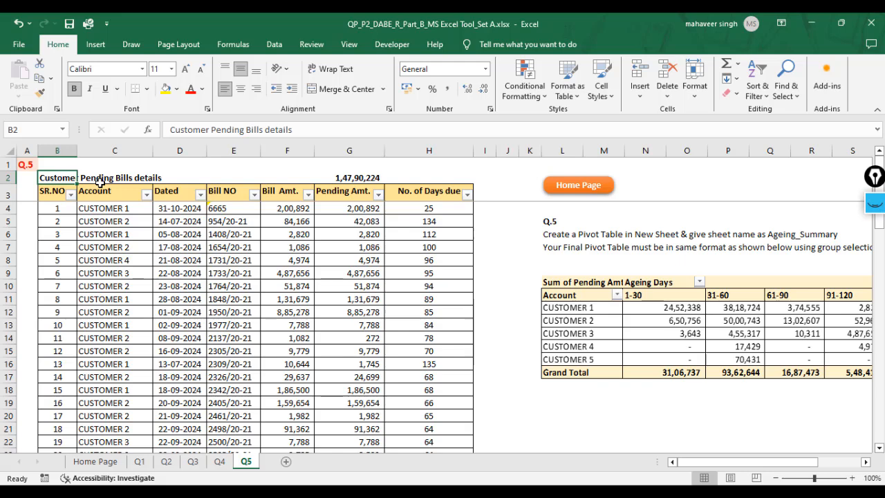
{"action": "left_click_drag", "start_coordinate": [63, 209], "coordinate": [62, 327]}
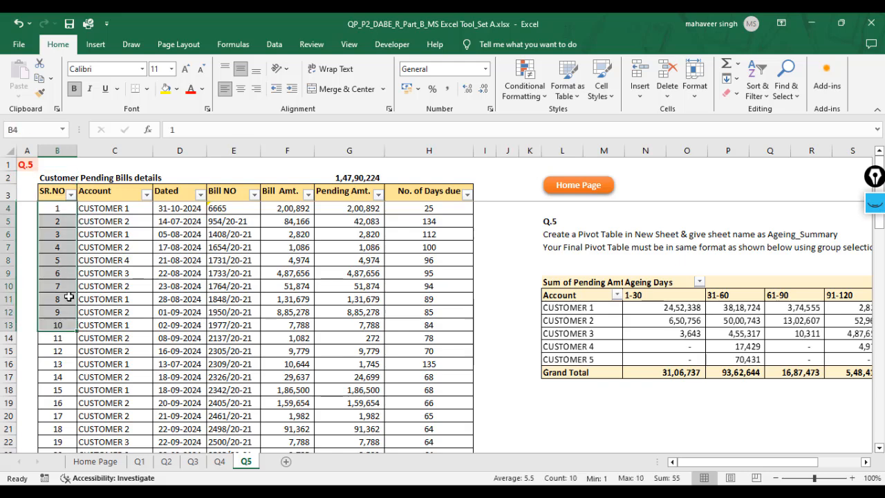
{"action": "left_click", "coordinate": [104, 209]}
{"action": "left_click", "coordinate": [106, 221]}
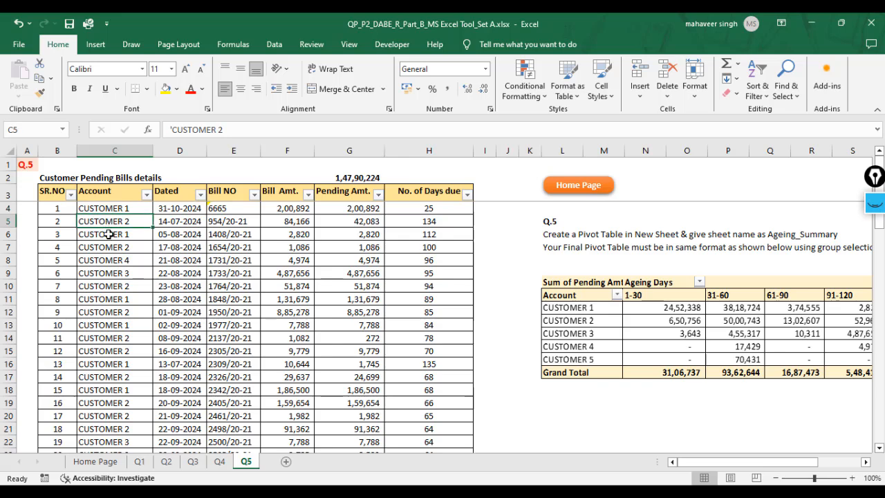
{"action": "left_click", "coordinate": [107, 233]}
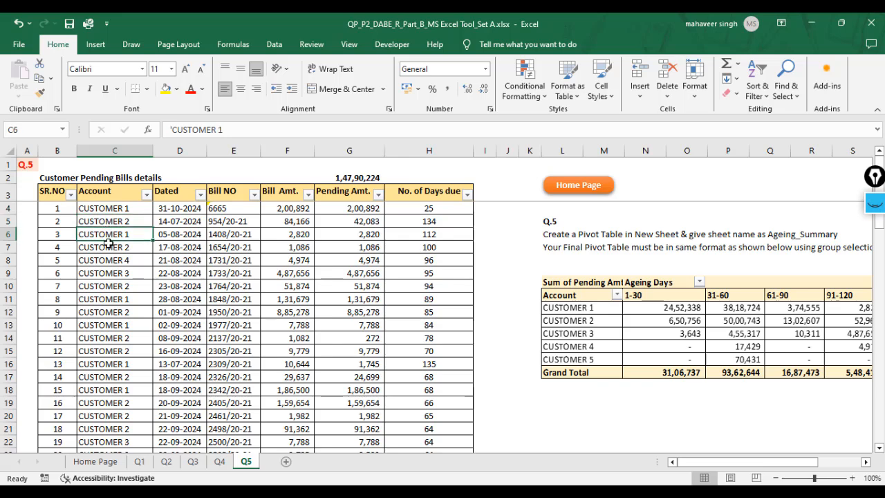
{"action": "left_click", "coordinate": [123, 207]}
{"action": "left_click", "coordinate": [175, 209]}
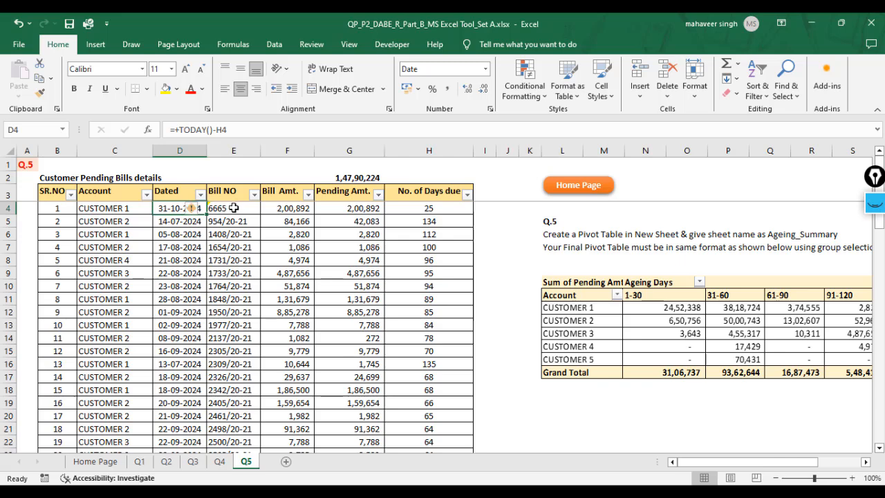
{"action": "left_click", "coordinate": [234, 208]}
{"action": "left_click", "coordinate": [296, 211]}
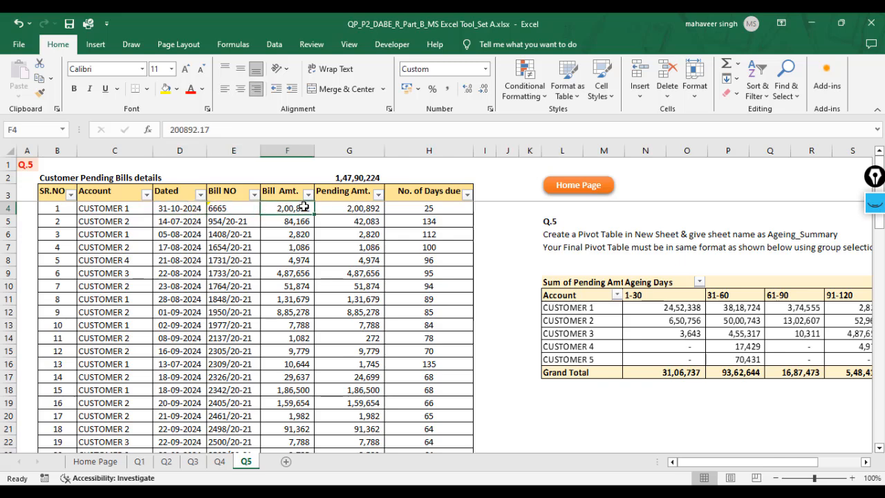
{"action": "left_click", "coordinate": [352, 206]}
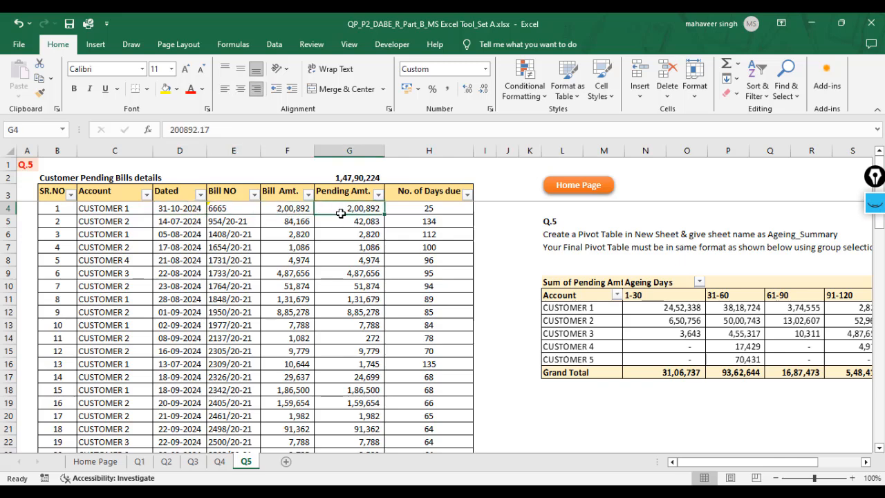
{"action": "left_click", "coordinate": [438, 211]}
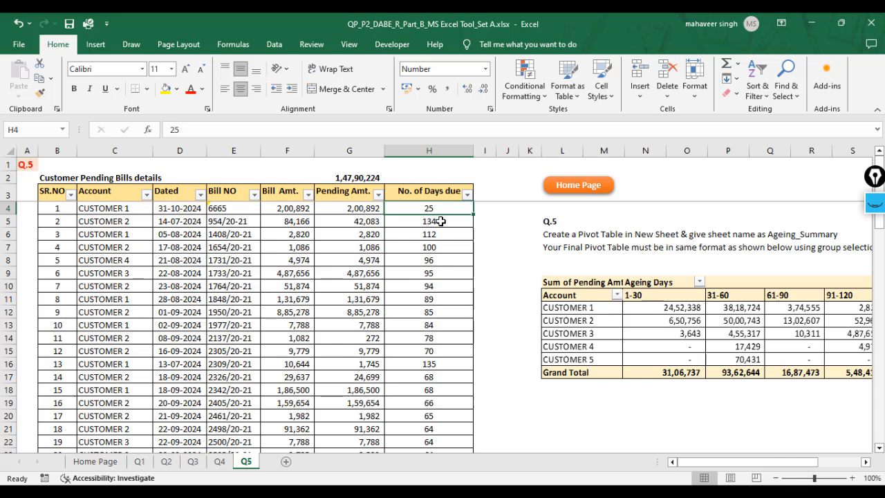
Examine the CUSTOMER 2 bill in row 5 and compare the CUSTOMER 1 bills in rows 4 and 6 across all columns.
{"action": "left_click", "coordinate": [134, 222]}
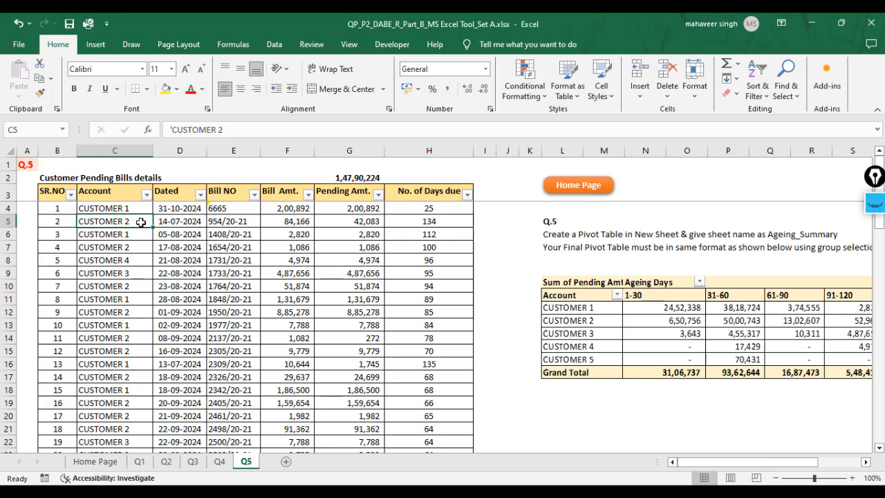
{"action": "left_click", "coordinate": [179, 224]}
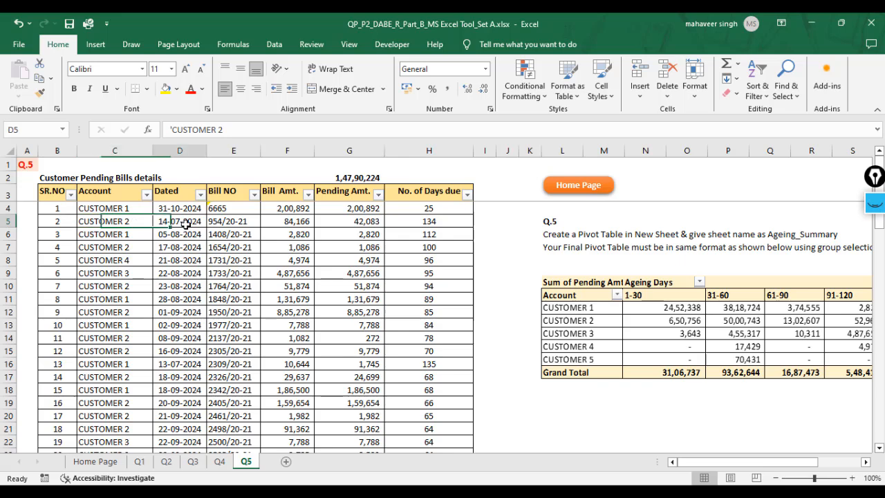
{"action": "left_click", "coordinate": [221, 224]}
{"action": "left_click", "coordinate": [308, 222]}
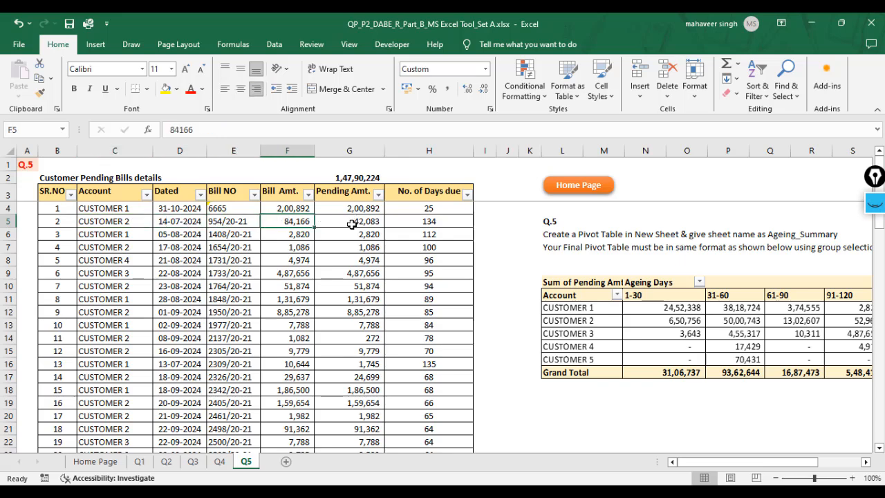
{"action": "left_click", "coordinate": [352, 224]}
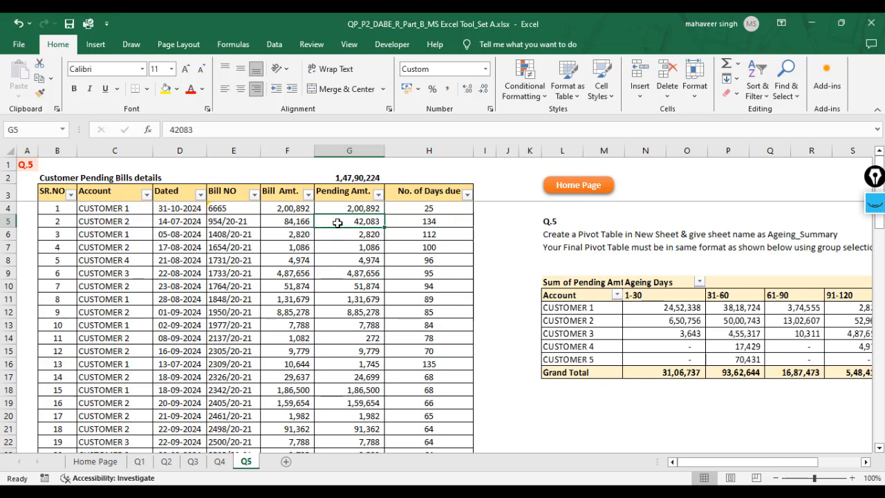
{"action": "left_click", "coordinate": [424, 222]}
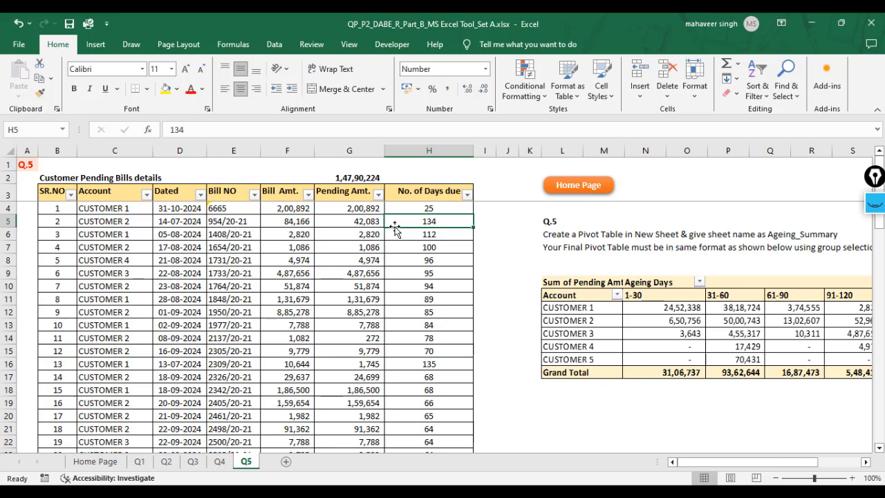
{"action": "left_click", "coordinate": [140, 233]}
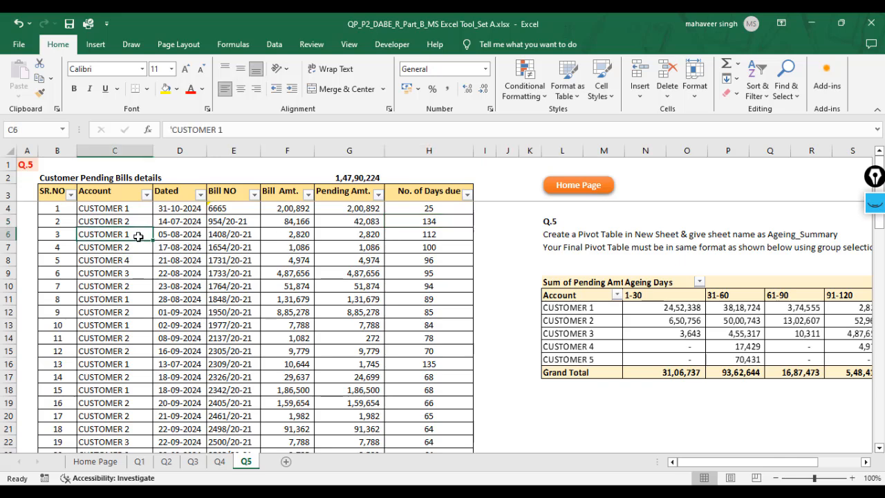
{"action": "left_click", "coordinate": [233, 236]}
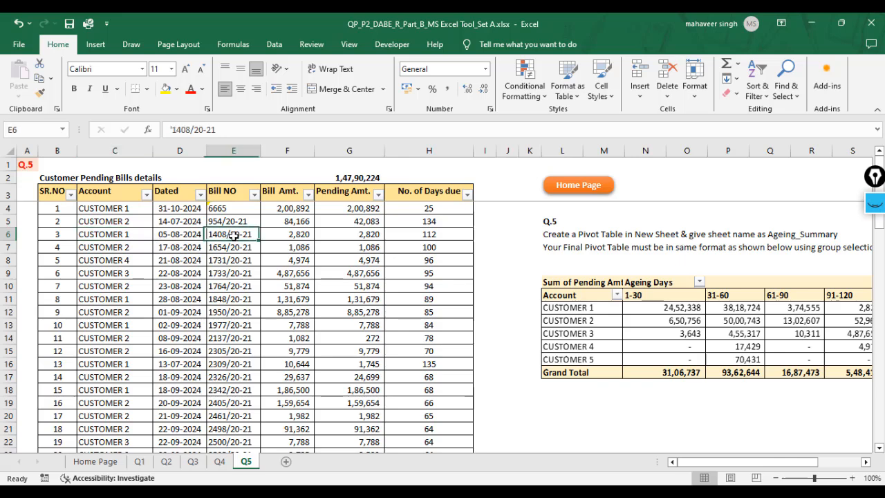
{"action": "left_click", "coordinate": [288, 237]}
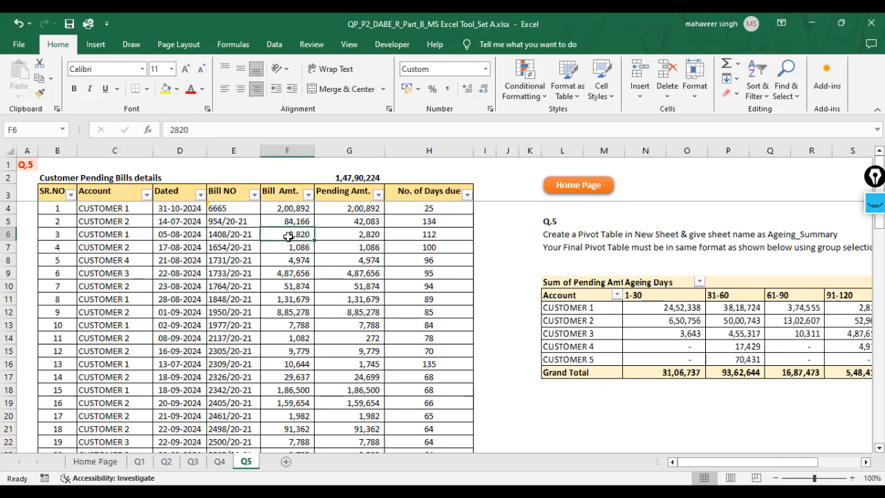
{"action": "left_click", "coordinate": [360, 233]}
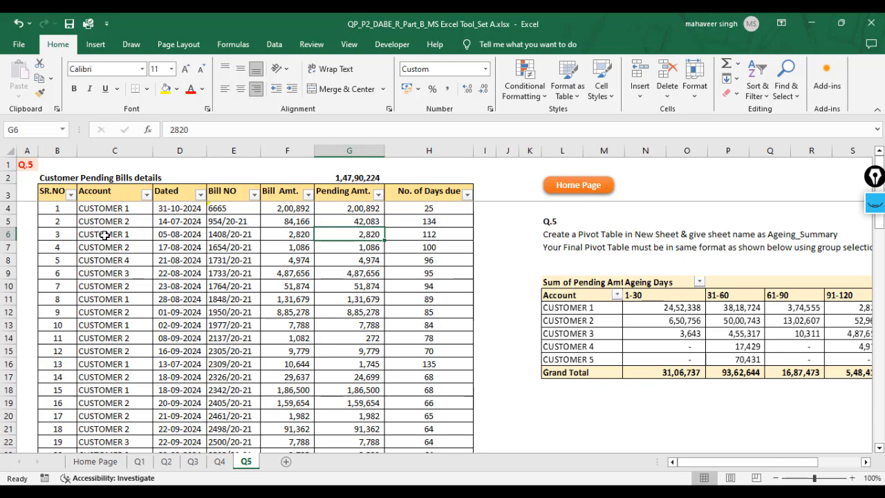
{"action": "left_click_drag", "start_coordinate": [104, 237], "coordinate": [419, 232]}
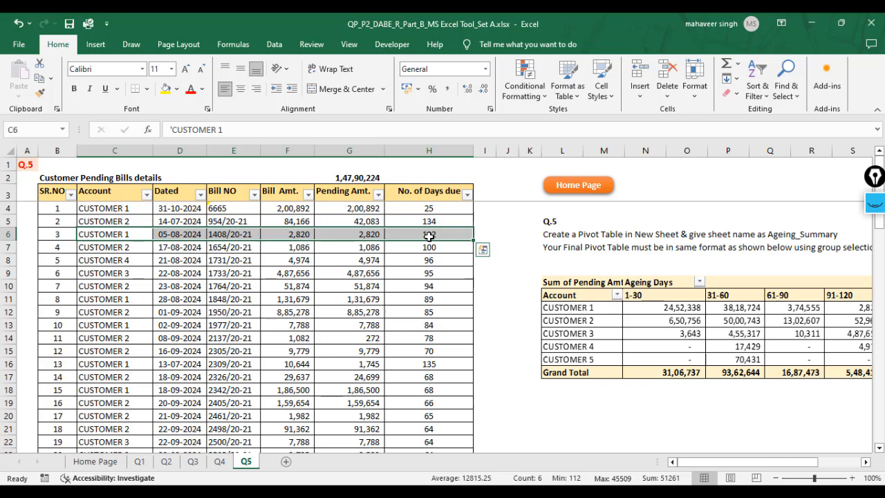
{"action": "left_click_drag", "start_coordinate": [128, 206], "coordinate": [395, 207]}
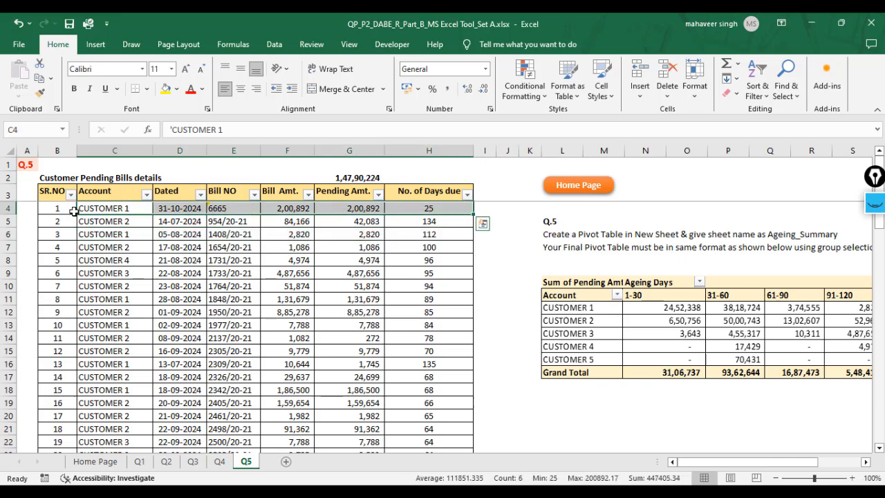
{"action": "left_click", "coordinate": [123, 207]}
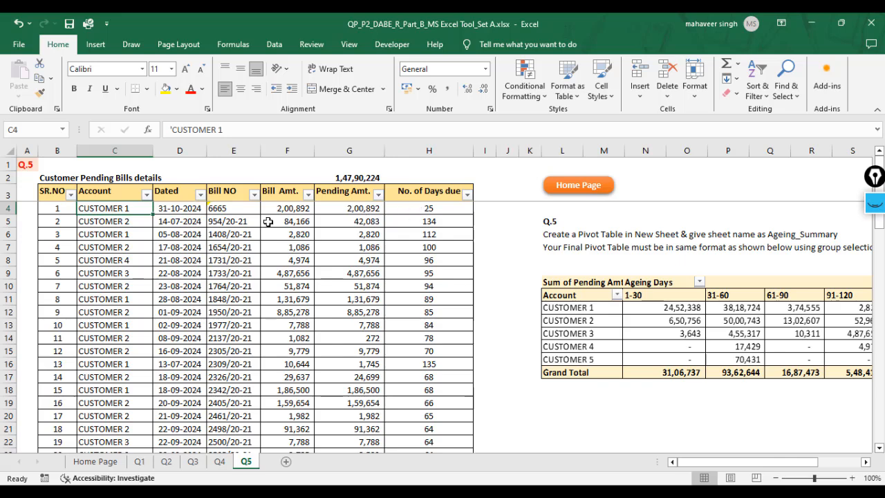
{"action": "left_click_drag", "start_coordinate": [100, 234], "coordinate": [433, 239]}
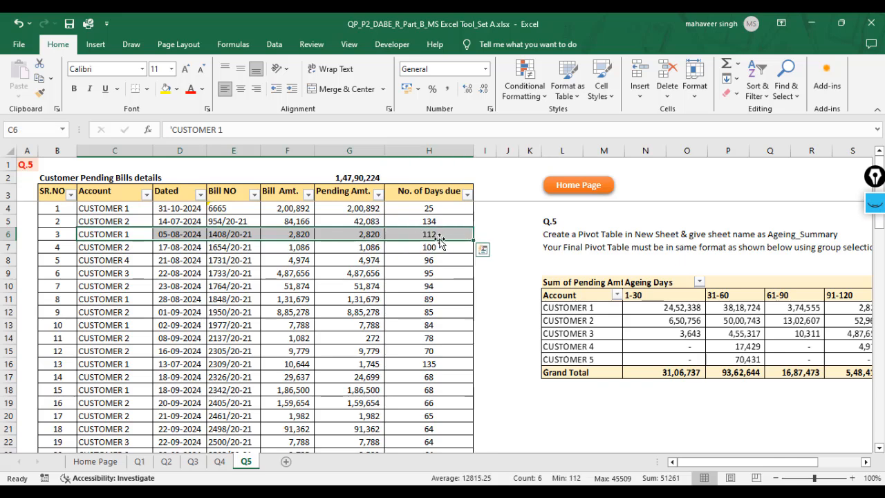
Read the Q.5 pivot table instructions beside the bills data and examine the sample ageing summary picture below them.
{"action": "left_click", "coordinate": [505, 298]}
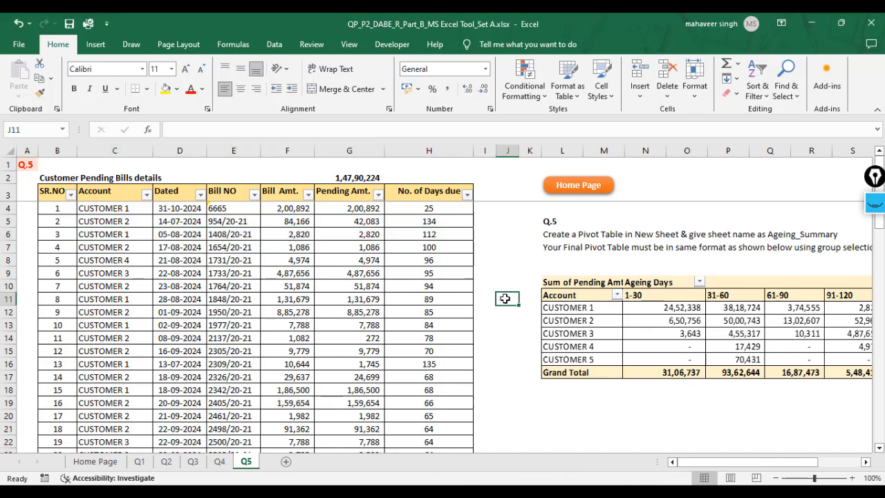
{"action": "key", "text": "Right"}
{"action": "key", "text": "Right"}
{"action": "key", "text": "Right"}
{"action": "key", "text": "Right"}
{"action": "key", "text": "Right"}
{"action": "key", "text": "Right"}
{"action": "key", "text": "Right"}
{"action": "key", "text": "Right"}
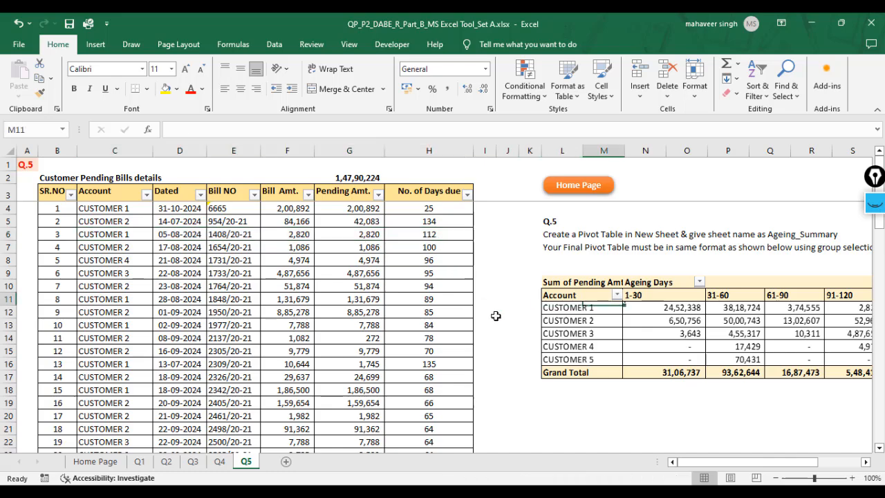
{"action": "key", "text": "Right"}
{"action": "key", "text": "Right"}
{"action": "key", "text": "Right"}
{"action": "key", "text": "Right"}
{"action": "key", "text": "Right"}
{"action": "key", "text": "Right"}
{"action": "key", "text": "Right"}
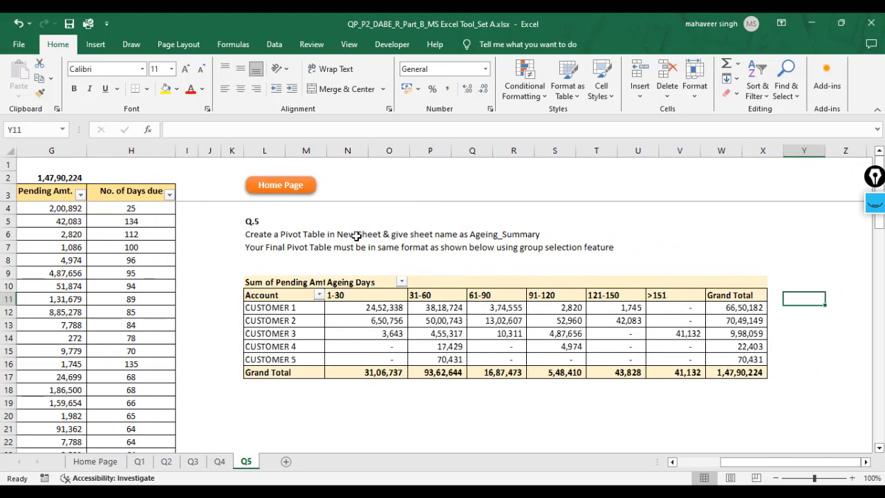
{"action": "left_click", "coordinate": [266, 236]}
{"action": "left_click", "coordinate": [304, 235]}
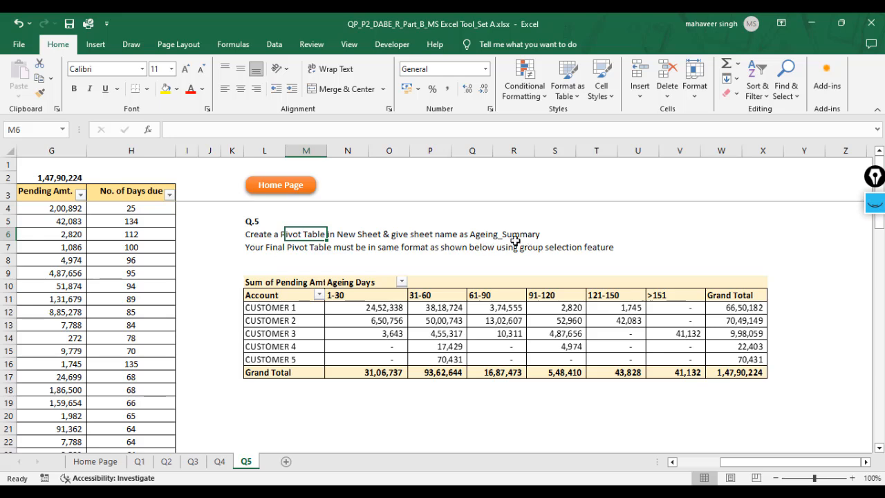
{"action": "left_click", "coordinate": [261, 249]}
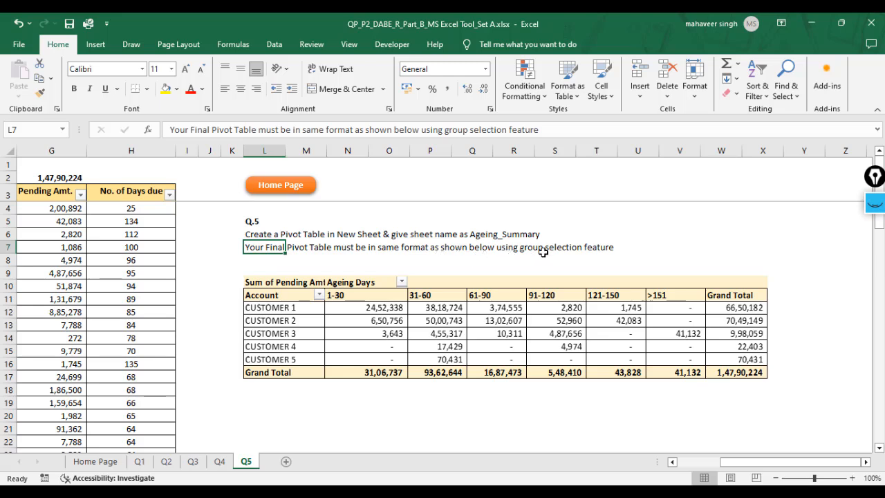
{"action": "left_click", "coordinate": [423, 312]}
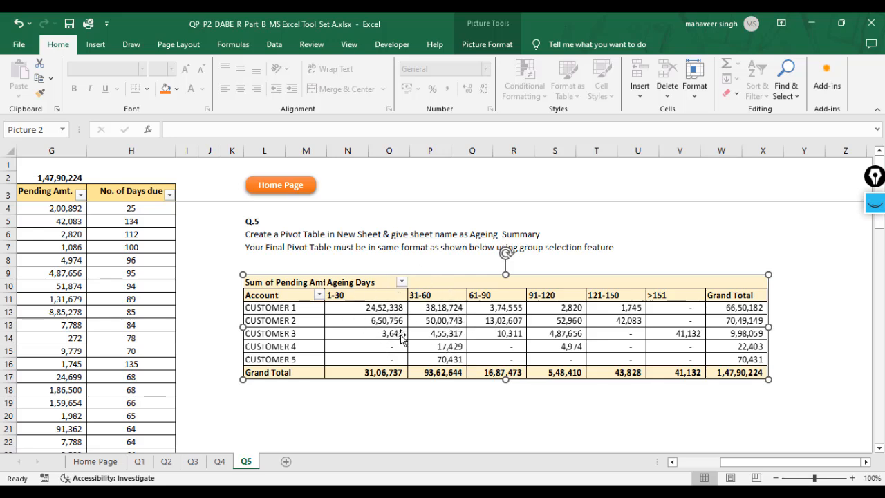
Mark the five customer names in the sample ageing summary with the pen, and circle CUSTOMER 1's grand total and 1-30 days amount.
{"action": "left_click", "coordinate": [804, 325]}
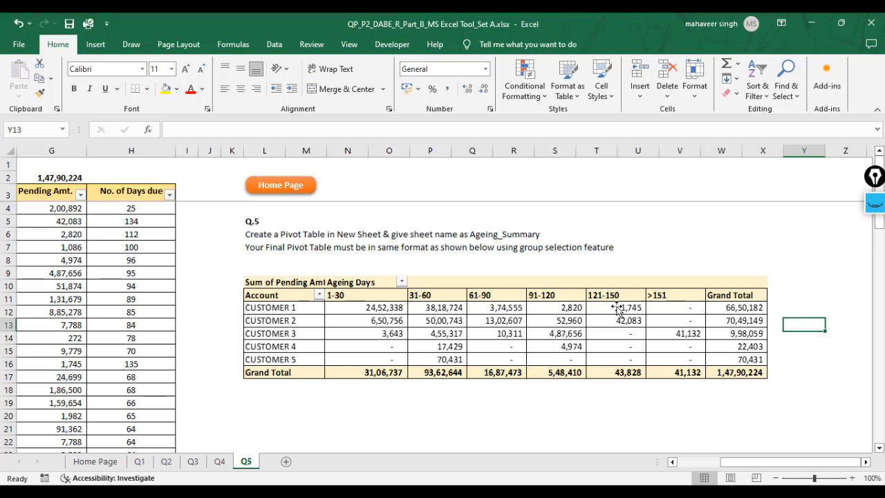
{"action": "left_click", "coordinate": [875, 202]}
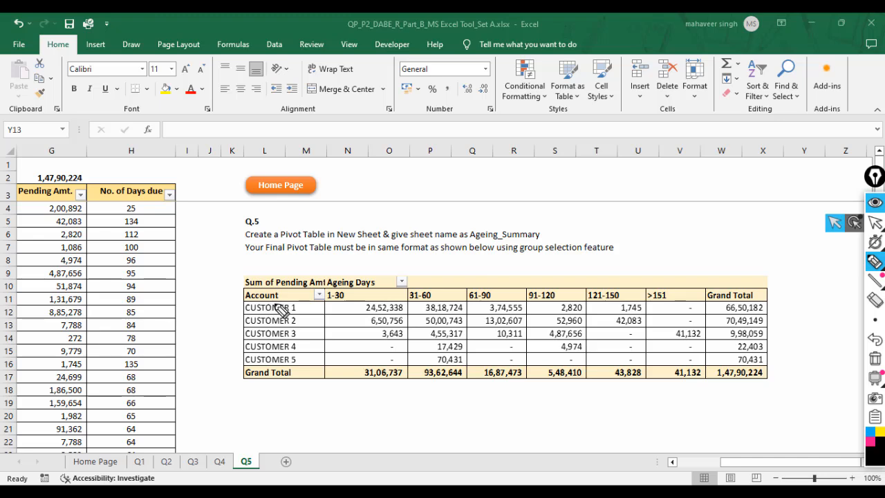
{"action": "mouse_move", "coordinate": [282, 310]}
{"action": "left_mouse_down"}
{"action": "mouse_move", "coordinate": [247, 312]}
{"action": "mouse_move", "coordinate": [280, 316]}
{"action": "mouse_move", "coordinate": [285, 303]}
{"action": "mouse_move", "coordinate": [306, 318]}
{"action": "mouse_move", "coordinate": [303, 344]}
{"action": "left_mouse_up"}
{"action": "left_click_drag", "start_coordinate": [297, 362], "coordinate": [306, 357]}
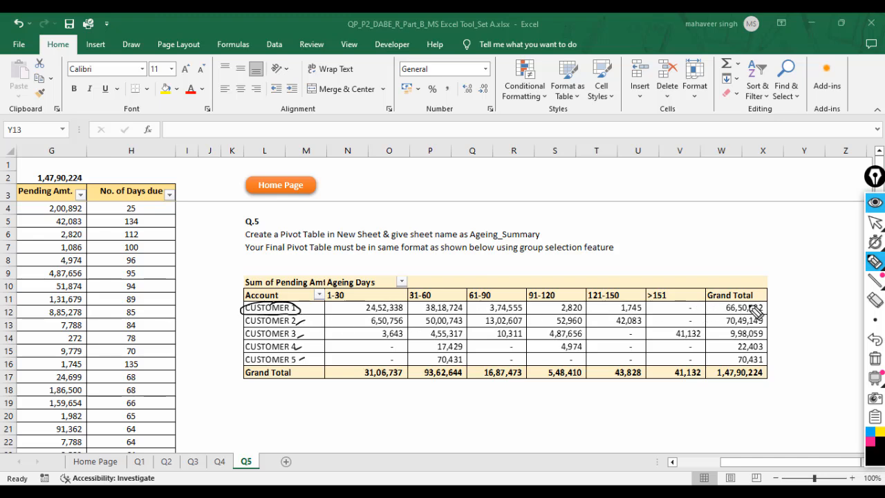
{"action": "mouse_move", "coordinate": [754, 310]}
{"action": "left_mouse_down"}
{"action": "mouse_move", "coordinate": [722, 319]}
{"action": "mouse_move", "coordinate": [757, 325]}
{"action": "mouse_move", "coordinate": [738, 305]}
{"action": "left_mouse_up"}
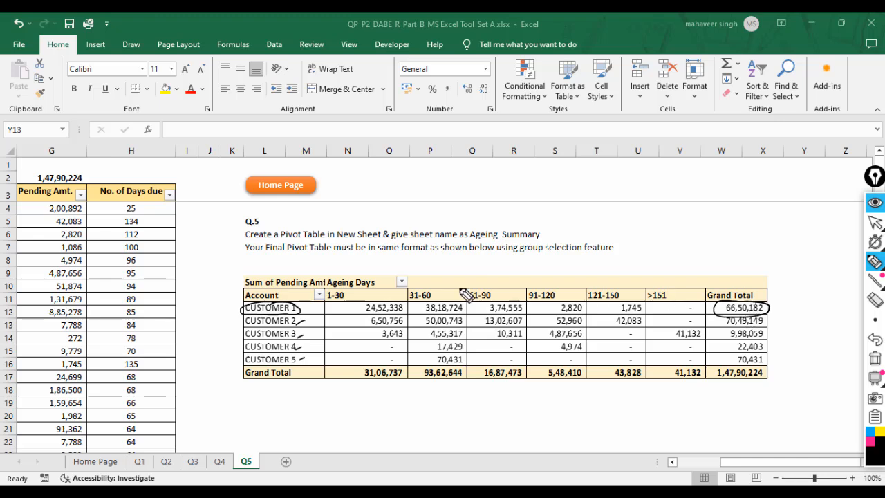
{"action": "mouse_move", "coordinate": [395, 303]}
{"action": "left_mouse_down"}
{"action": "mouse_move", "coordinate": [370, 319]}
{"action": "mouse_move", "coordinate": [402, 324]}
{"action": "mouse_move", "coordinate": [343, 290]}
{"action": "mouse_move", "coordinate": [330, 301]}
{"action": "left_mouse_up"}
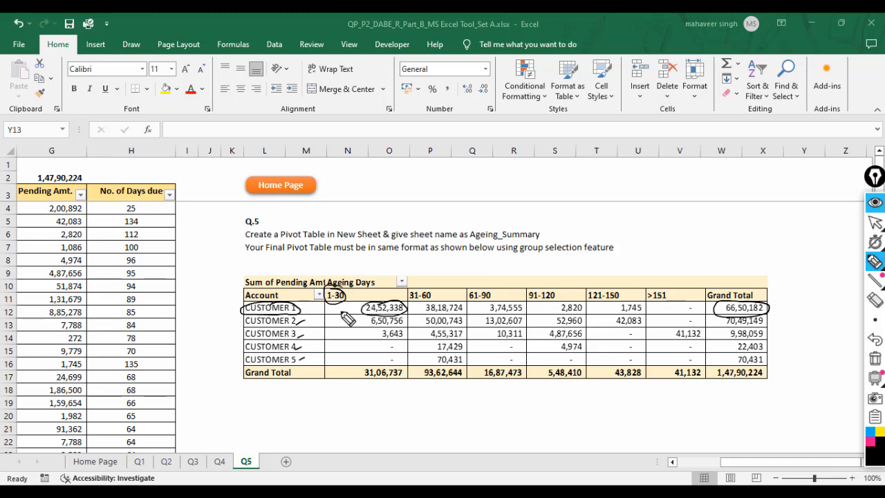
Tick the first bill's days due with the pen and circle the sample's ageing ranges from 31-60 to >151.
{"action": "left_click_drag", "start_coordinate": [155, 203], "coordinate": [141, 211]}
{"action": "mouse_move", "coordinate": [434, 309]}
{"action": "left_mouse_down"}
{"action": "mouse_move", "coordinate": [454, 310]}
{"action": "mouse_move", "coordinate": [426, 317]}
{"action": "mouse_move", "coordinate": [427, 292]}
{"action": "mouse_move", "coordinate": [415, 306]}
{"action": "mouse_move", "coordinate": [433, 292]}
{"action": "left_mouse_up"}
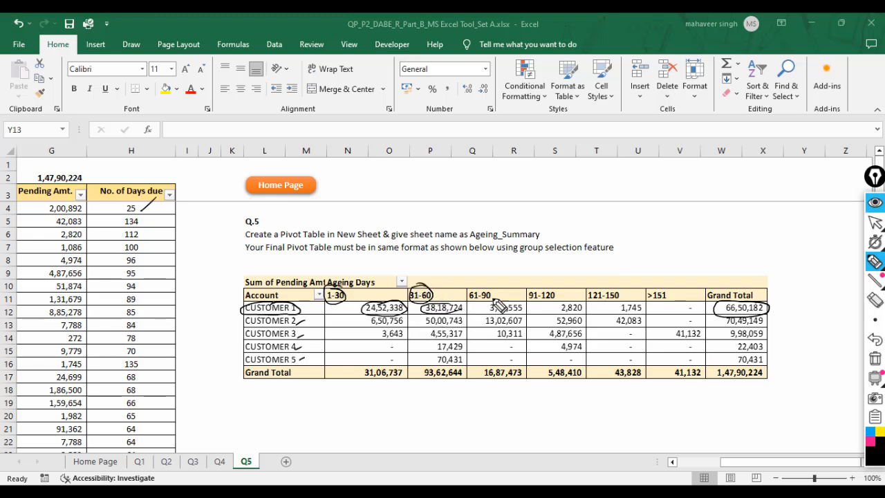
{"action": "mouse_move", "coordinate": [495, 304]}
{"action": "left_mouse_down"}
{"action": "mouse_move", "coordinate": [478, 296]}
{"action": "mouse_move", "coordinate": [487, 288]}
{"action": "left_mouse_up"}
{"action": "mouse_move", "coordinate": [553, 296]}
{"action": "left_mouse_down"}
{"action": "mouse_move", "coordinate": [546, 303]}
{"action": "mouse_move", "coordinate": [566, 290]}
{"action": "mouse_move", "coordinate": [693, 309]}
{"action": "mouse_move", "coordinate": [642, 296]}
{"action": "mouse_move", "coordinate": [666, 299]}
{"action": "mouse_move", "coordinate": [650, 292]}
{"action": "left_mouse_up"}
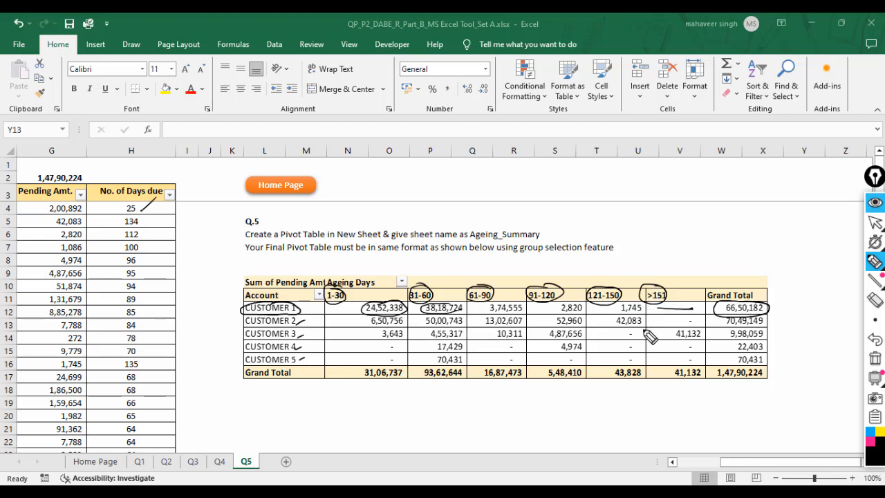
Label CUSTOMER 3's circled >151 days amount as bad debts with the pen, and clear all annotations.
{"action": "left_click_drag", "start_coordinate": [245, 339], "coordinate": [298, 334]}
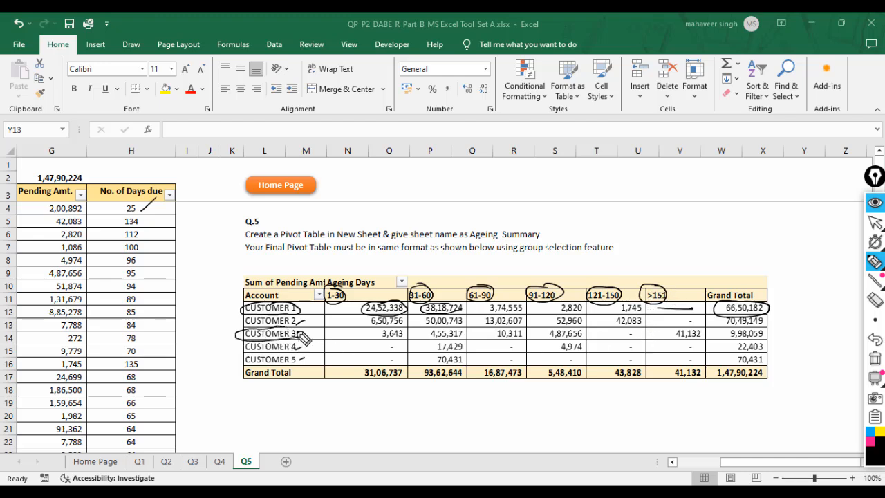
{"action": "mouse_move", "coordinate": [704, 330]}
{"action": "left_mouse_down"}
{"action": "mouse_move", "coordinate": [687, 343]}
{"action": "mouse_move", "coordinate": [703, 328]}
{"action": "left_mouse_up"}
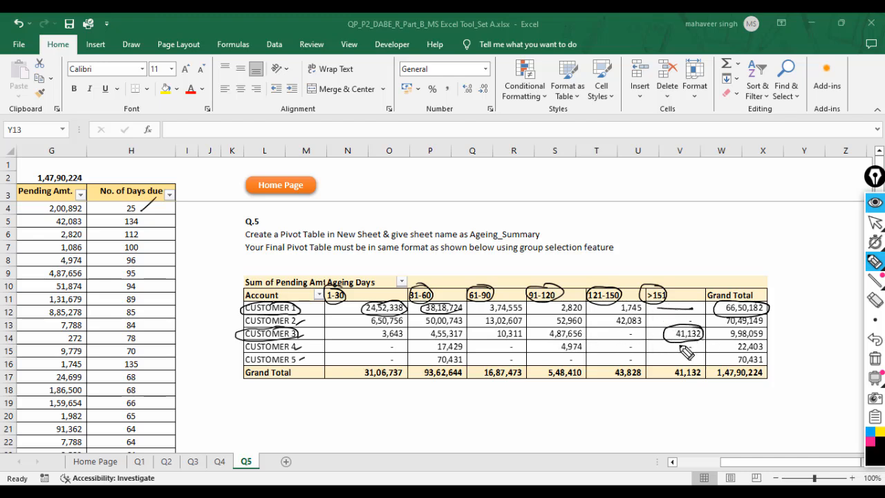
{"action": "mouse_move", "coordinate": [724, 244]}
{"action": "left_mouse_down"}
{"action": "mouse_move", "coordinate": [687, 322]}
{"action": "mouse_move", "coordinate": [692, 314]}
{"action": "left_mouse_up"}
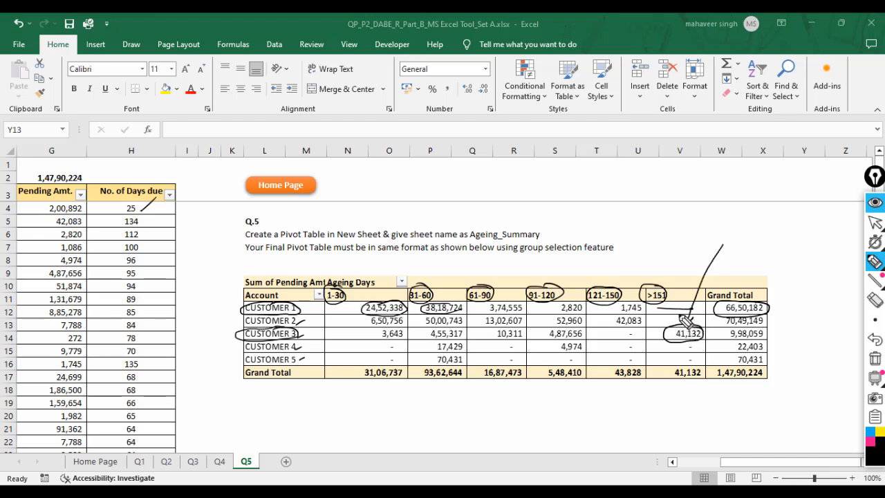
{"action": "mouse_move", "coordinate": [731, 241]}
{"action": "left_mouse_down"}
{"action": "mouse_move", "coordinate": [743, 252]}
{"action": "mouse_move", "coordinate": [781, 249]}
{"action": "mouse_move", "coordinate": [800, 260]}
{"action": "mouse_move", "coordinate": [810, 244]}
{"action": "mouse_move", "coordinate": [809, 262]}
{"action": "mouse_move", "coordinate": [848, 261]}
{"action": "left_mouse_up"}
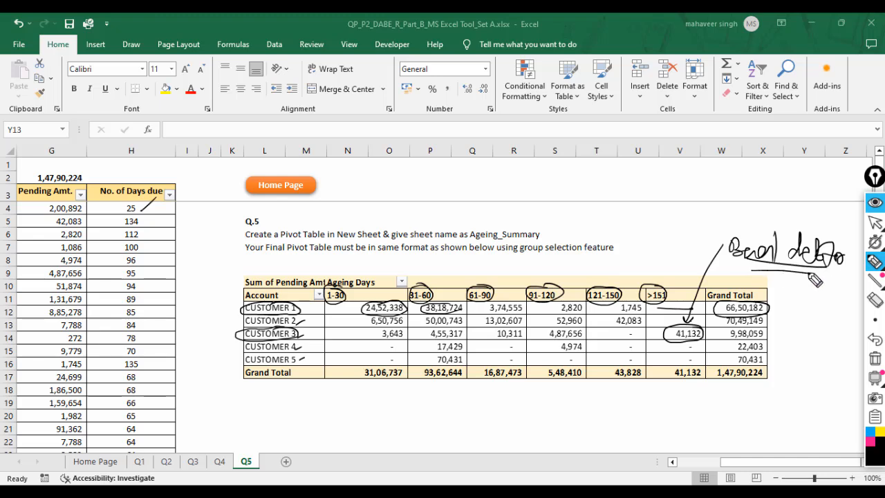
{"action": "left_click", "coordinate": [875, 359]}
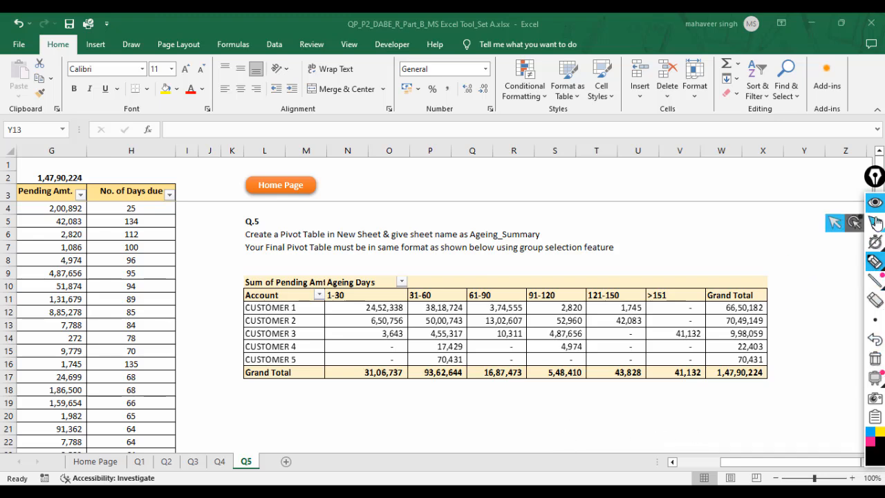
{"action": "left_click", "coordinate": [876, 208]}
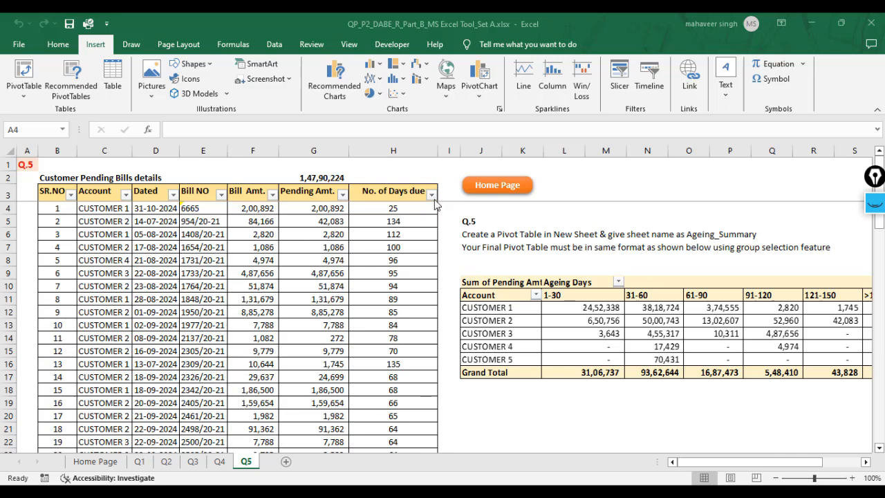
Insert a new column right after No. of Days due and give it the heading Status in I3.
{"action": "left_click", "coordinate": [449, 151]}
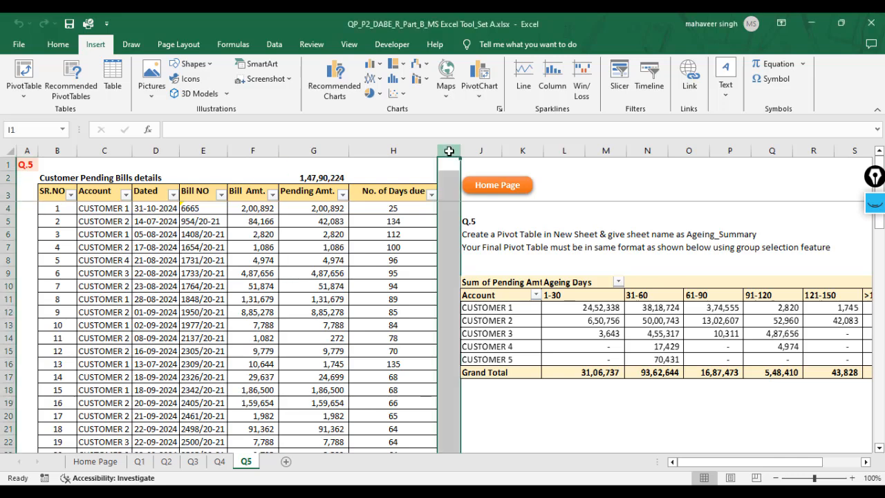
{"action": "key", "text": "ctrl+shift+equal"}
{"action": "left_click", "coordinate": [475, 193]}
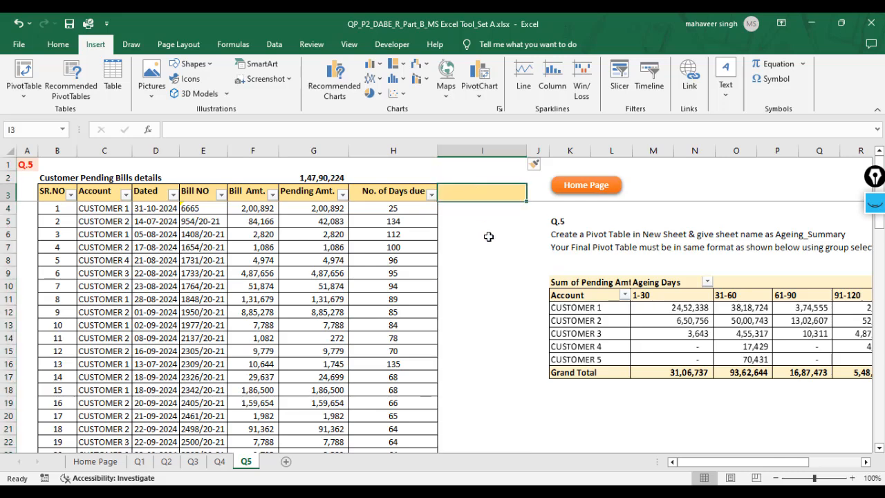
{"action": "type", "text": "S"}
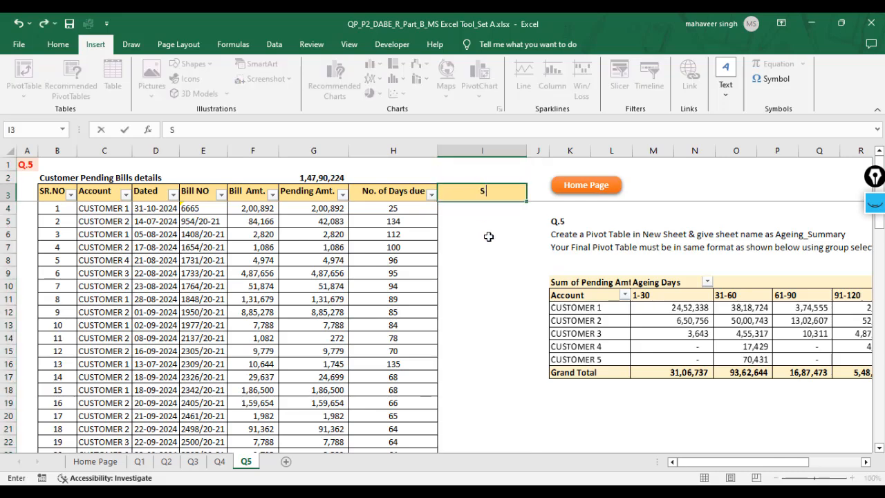
{"action": "type", "text": "tatus"}
{"action": "key", "text": "Return"}
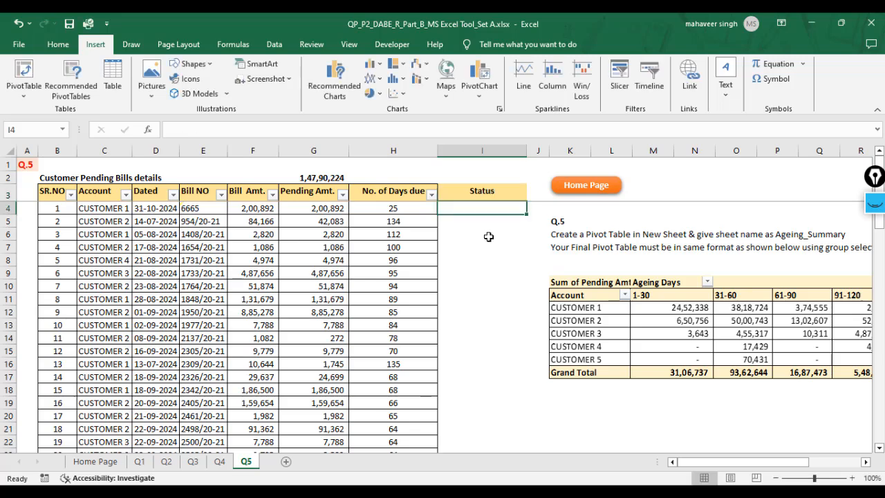
Check the first bill's cells in row 4 from Account to No. of Days due, and return to the empty Status cell I4.
{"action": "key", "text": "Left"}
{"action": "key", "text": "Left"}
{"action": "key", "text": "Left"}
{"action": "key", "text": "Left"}
{"action": "key", "text": "Left"}
{"action": "key", "text": "Left"}
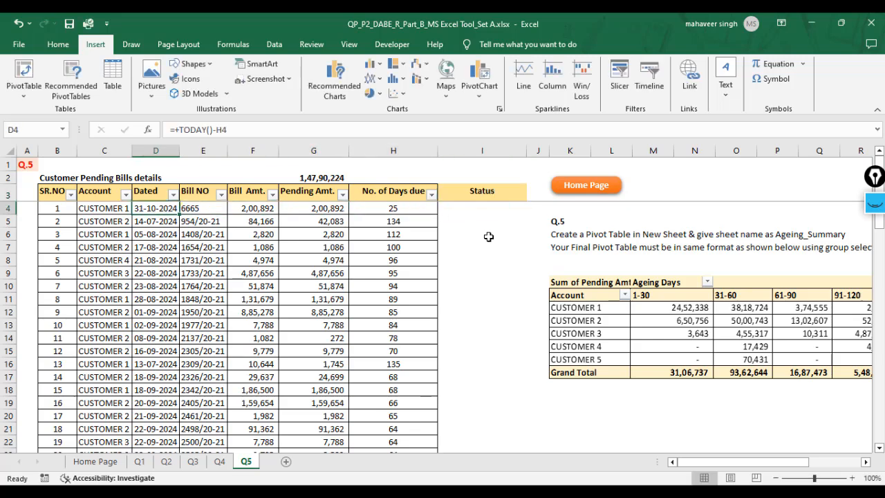
{"action": "key", "text": "Right"}
{"action": "key", "text": "Right"}
{"action": "key", "text": "Right"}
{"action": "key", "text": "Right"}
{"action": "key", "text": "Right"}
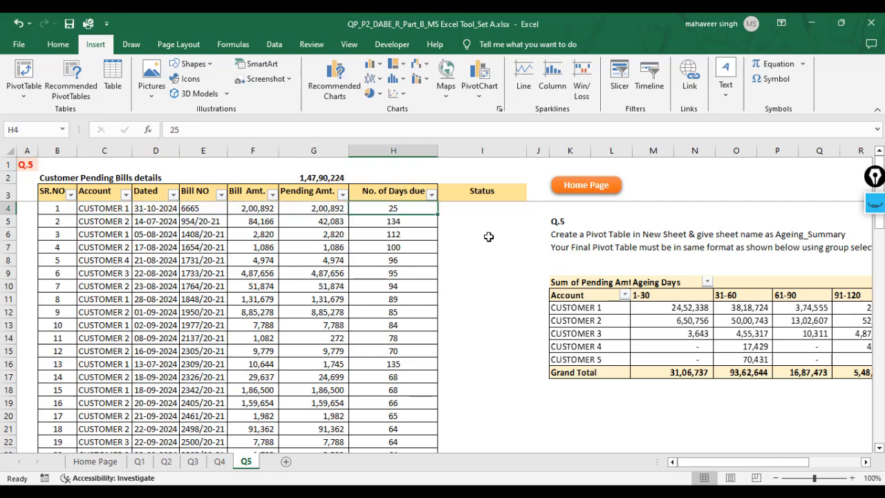
{"action": "key", "text": "Right"}
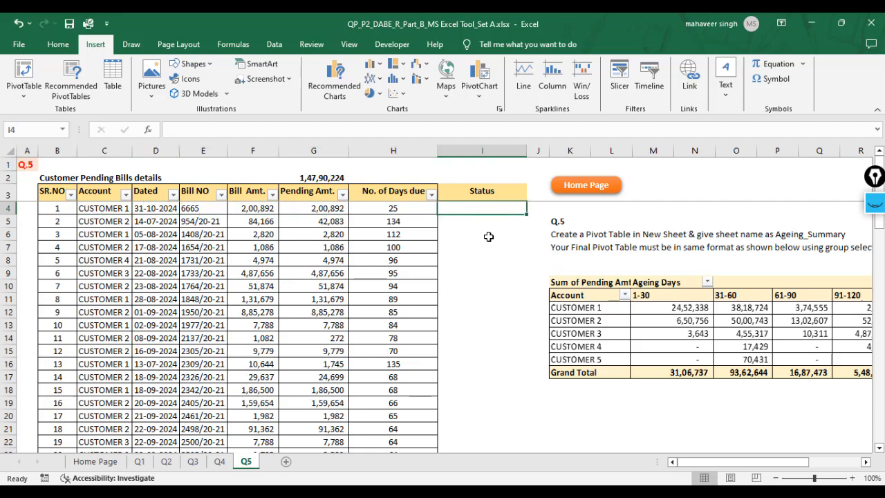
Narrow the Status column to roughly the width of its heading.
{"action": "left_click", "coordinate": [647, 297]}
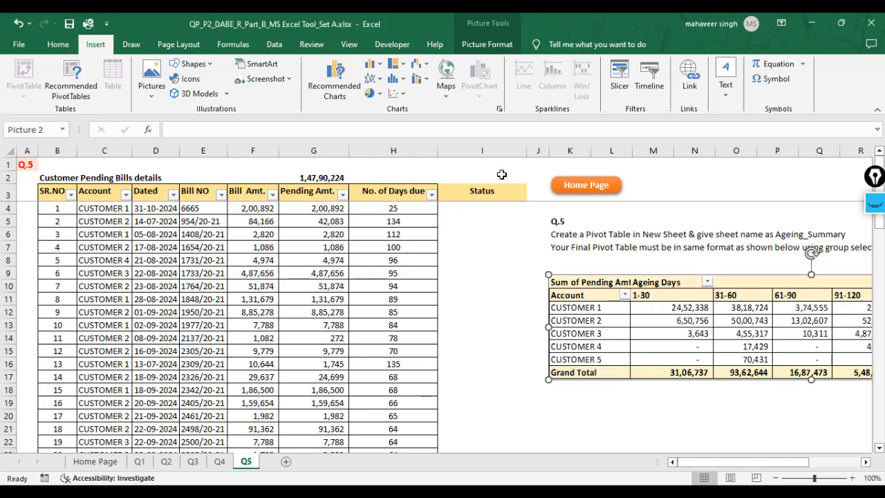
{"action": "left_click_drag", "start_coordinate": [527, 151], "coordinate": [467, 150]}
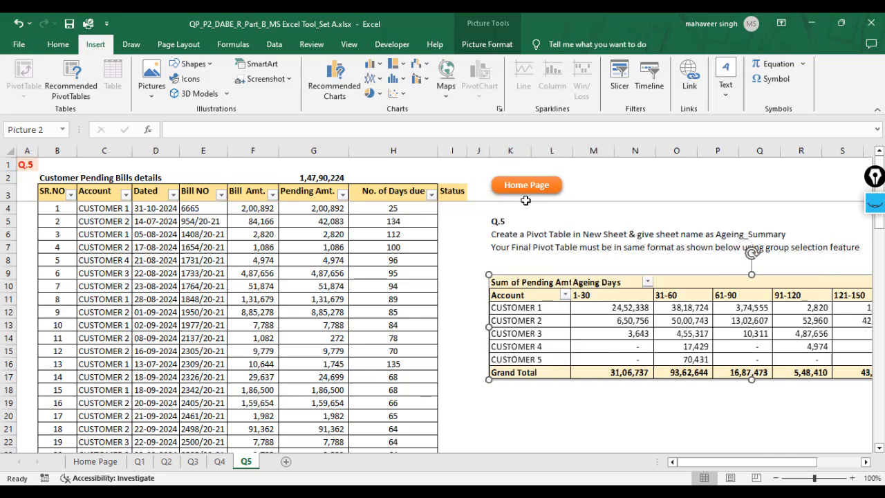
Try to enter the ageing range 1-30 in cell L20 below the sample ageing summary.
{"action": "scroll", "coordinate": [558, 349], "scroll_direction": "down", "scroll_amount": 2}
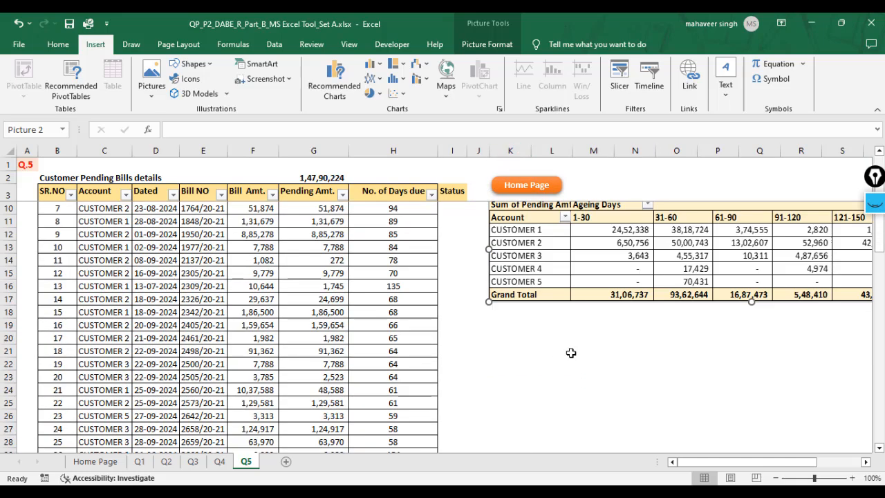
{"action": "left_click", "coordinate": [585, 348]}
{"action": "left_click", "coordinate": [543, 341]}
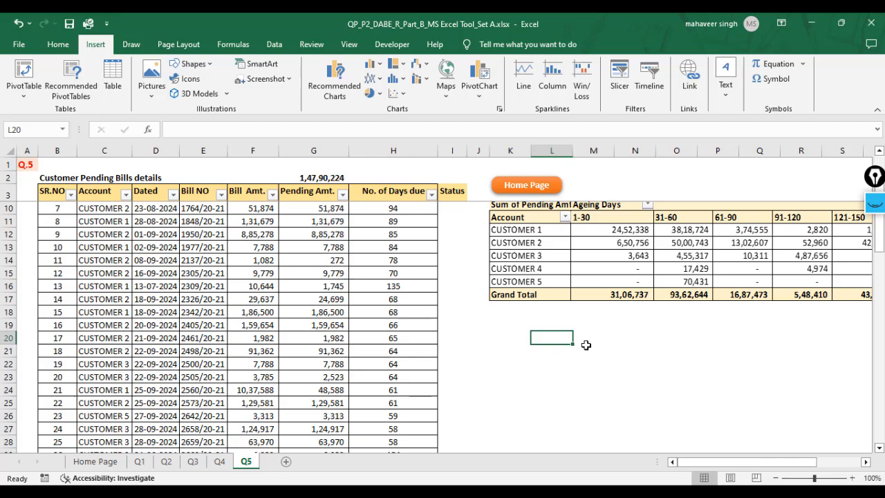
{"action": "type", "text": "1-"}
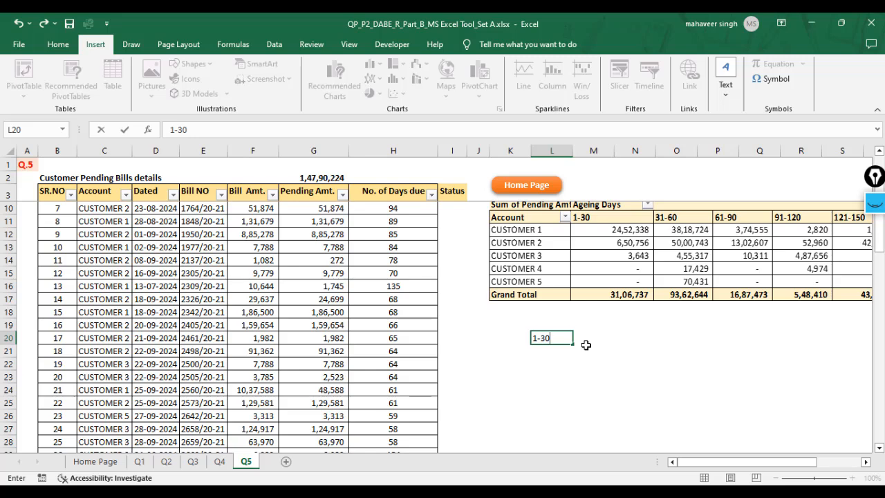
{"action": "type", "text": "30"}
{"action": "key", "text": "Return"}
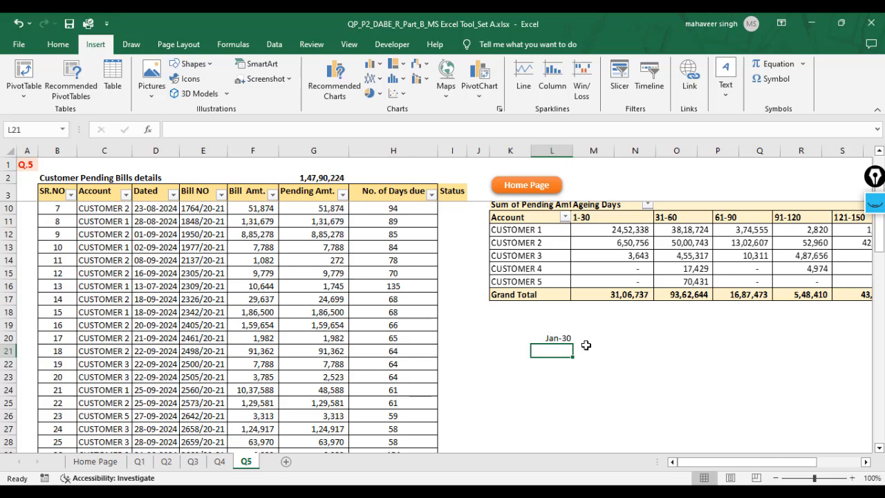
Re-enter the ageing range 1-30 in cell L20 as text with a leading apostrophe.
{"action": "key", "text": "Up"}
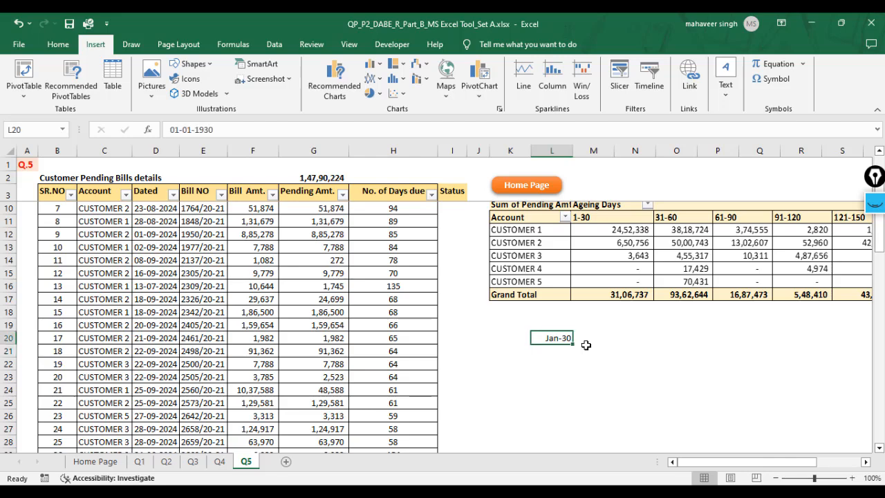
{"action": "type", "text": "'"}
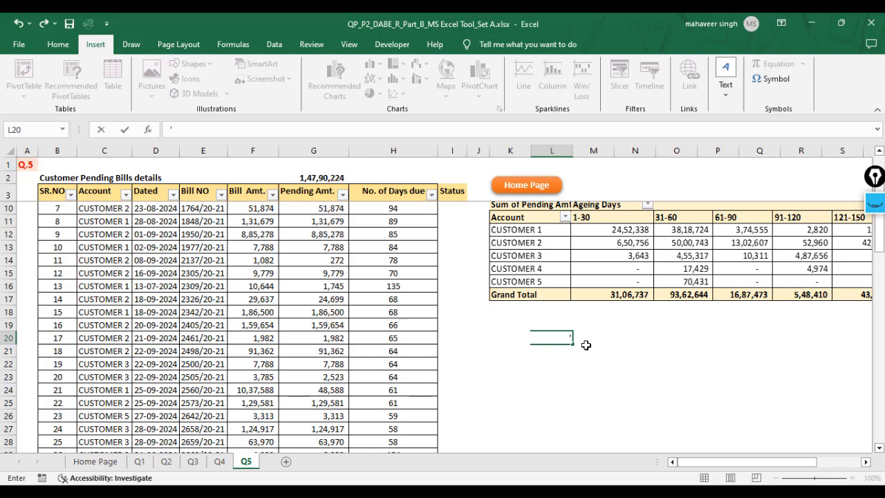
{"action": "type", "text": "1-30"}
{"action": "key", "text": "Return"}
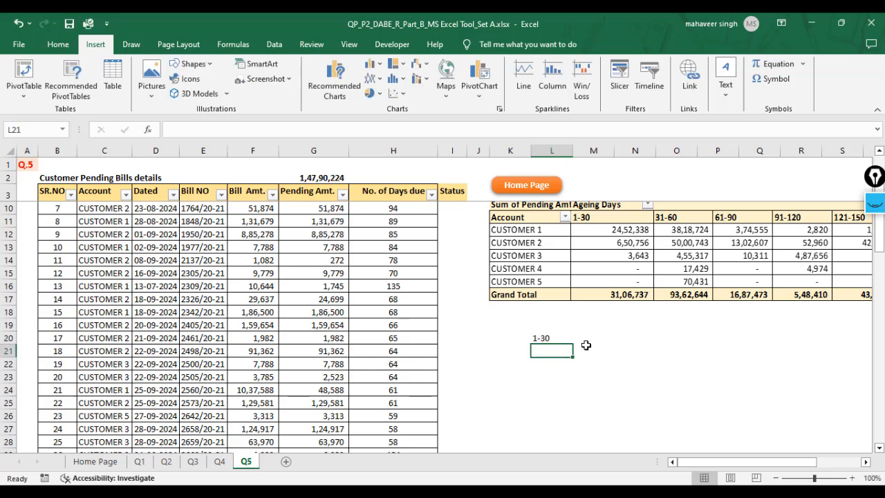
Enter the ageing ranges 31-60, 61-90, 91-120, 121-150 and >151 as text in cells L21 to L25.
{"action": "type", "text": "'31-60"}
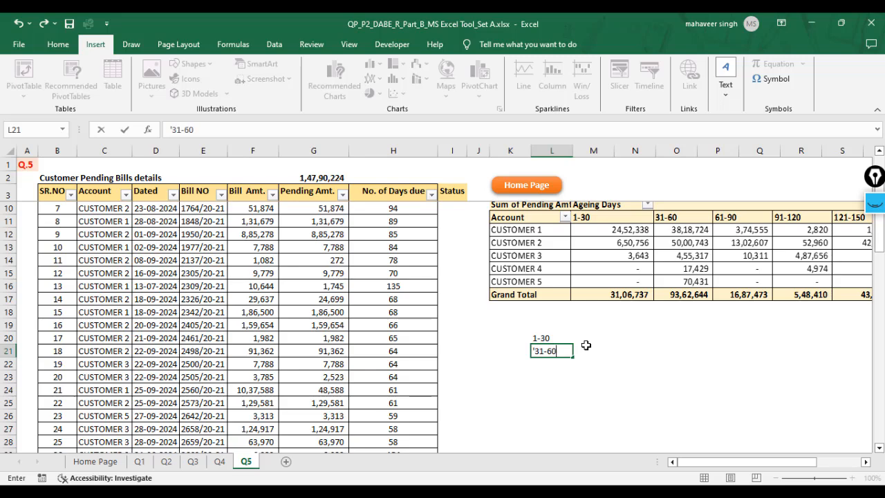
{"action": "key", "text": "Return"}
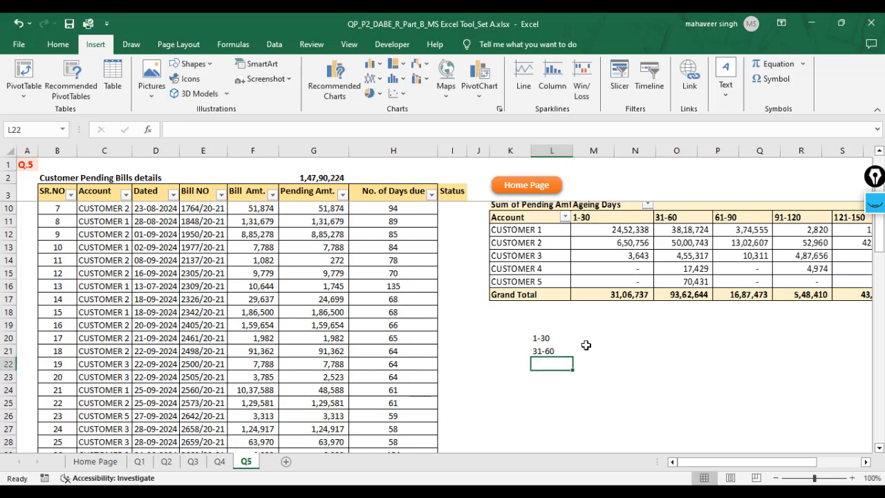
{"action": "type", "text": "'61-"}
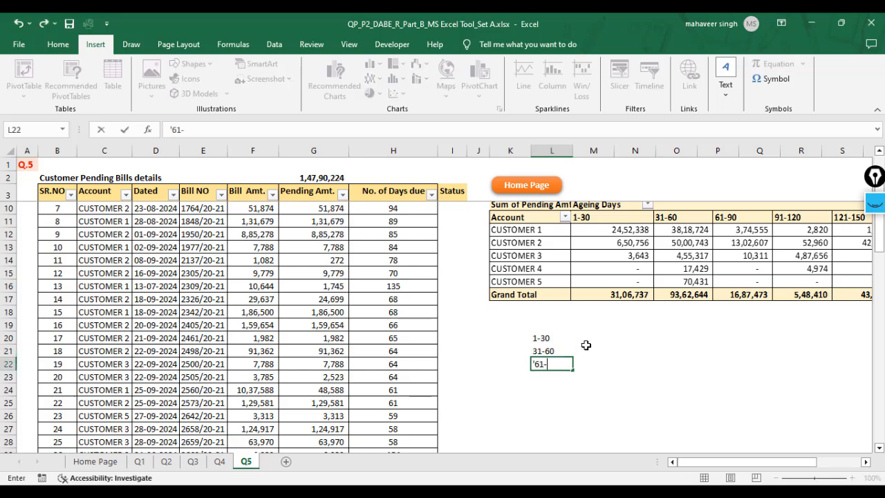
{"action": "type", "text": "90"}
{"action": "key", "text": "Return"}
{"action": "type", "text": "'"}
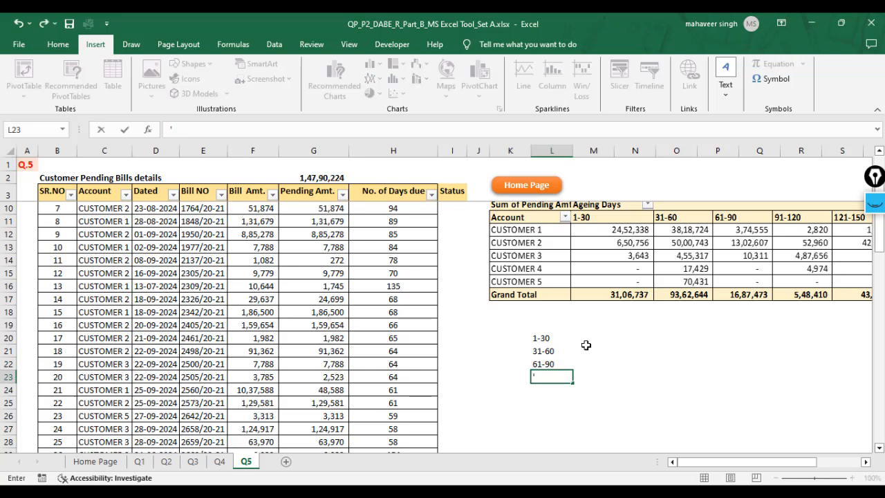
{"action": "type", "text": "91-120"}
{"action": "key", "text": "Return"}
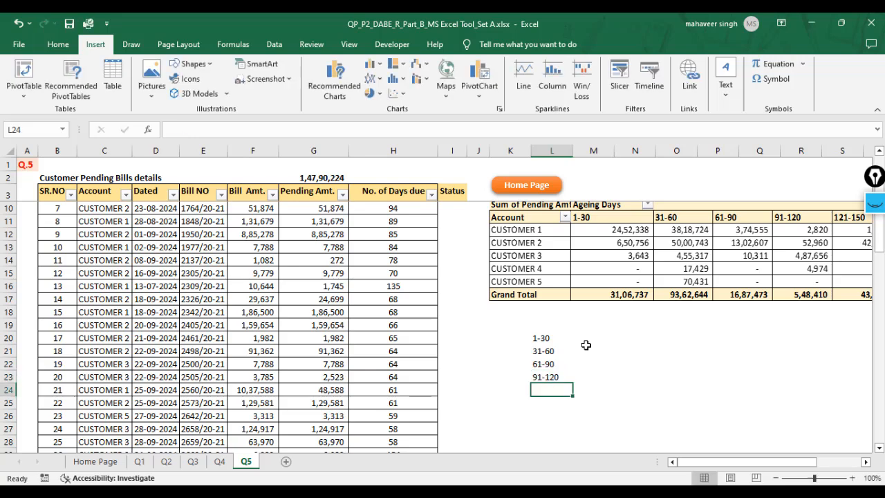
{"action": "type", "text": "'121-"}
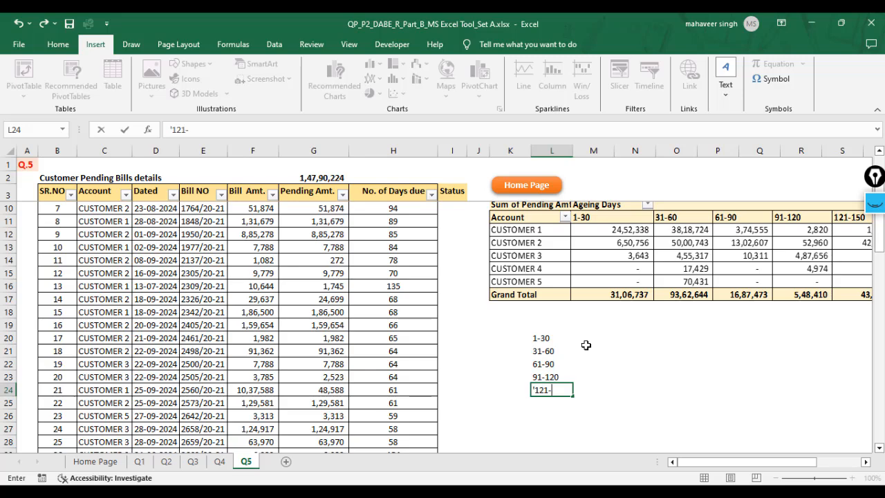
{"action": "type", "text": "150"}
{"action": "key", "text": "Return"}
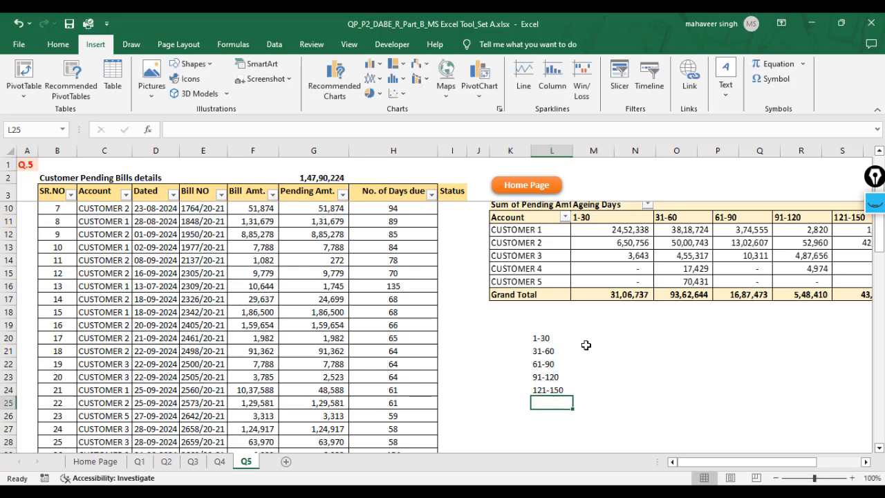
{"action": "type", "text": ">151"}
{"action": "key", "text": "Return"}
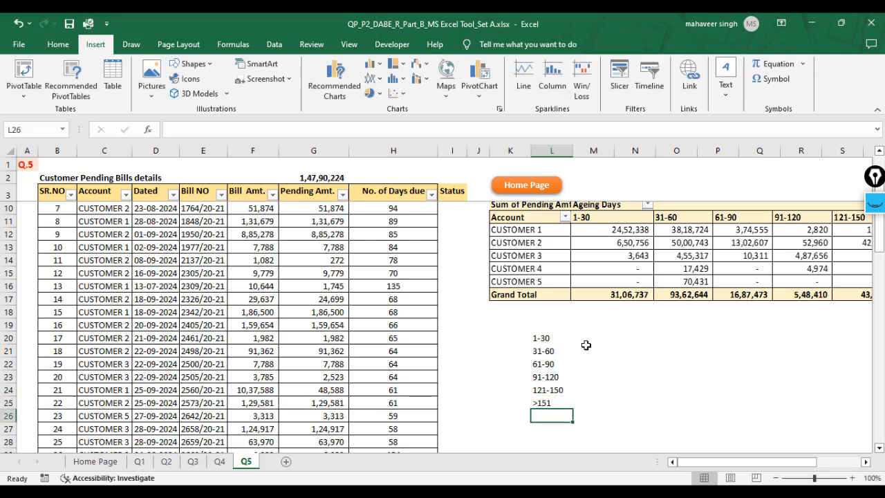
Enter the lower limits 1, 31, 61, 91, 121 and 151 in cells K20 to K25 beside the ageing ranges.
{"action": "key", "text": "Up"}
{"action": "key", "text": "Up"}
{"action": "key", "text": "Up"}
{"action": "key", "text": "Left"}
{"action": "key", "text": "Up"}
{"action": "key", "text": "Up"}
{"action": "key", "text": "Up"}
{"action": "type", "text": "1"}
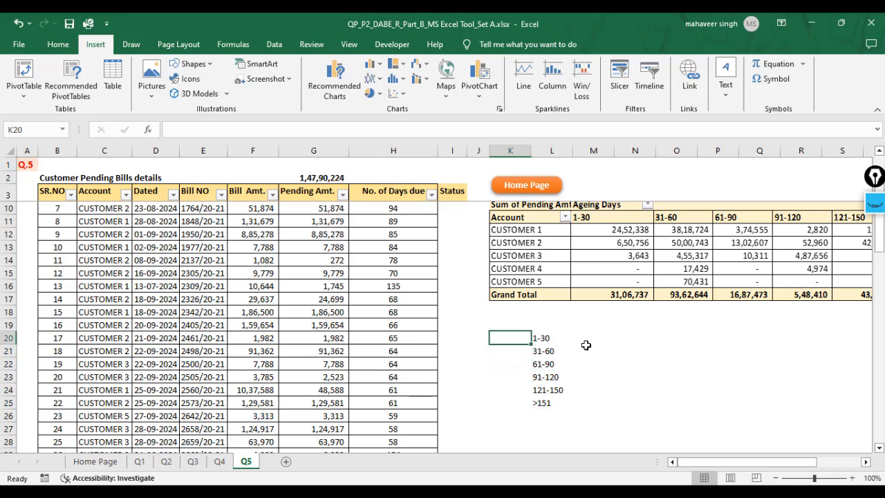
{"action": "key", "text": "Return"}
{"action": "type", "text": "31"}
{"action": "key", "text": "Return"}
{"action": "type", "text": "61"}
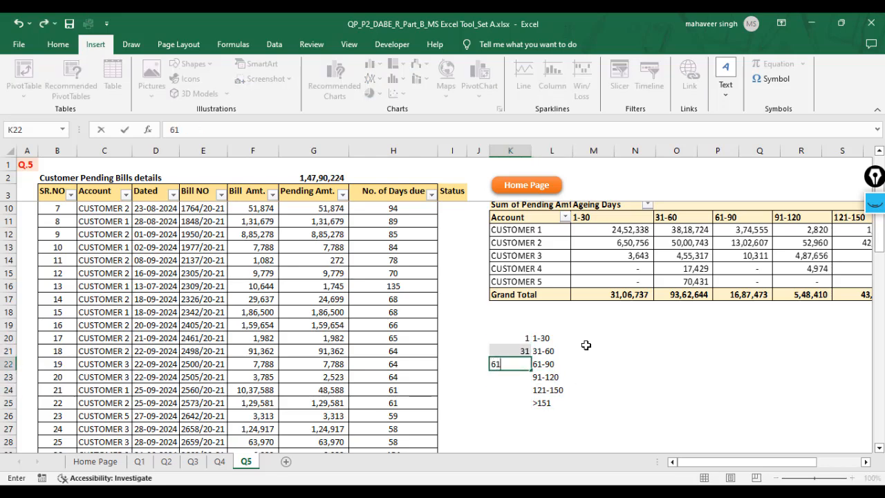
{"action": "key", "text": "Return"}
{"action": "type", "text": "91"}
{"action": "key", "text": "Return"}
{"action": "type", "text": "1"}
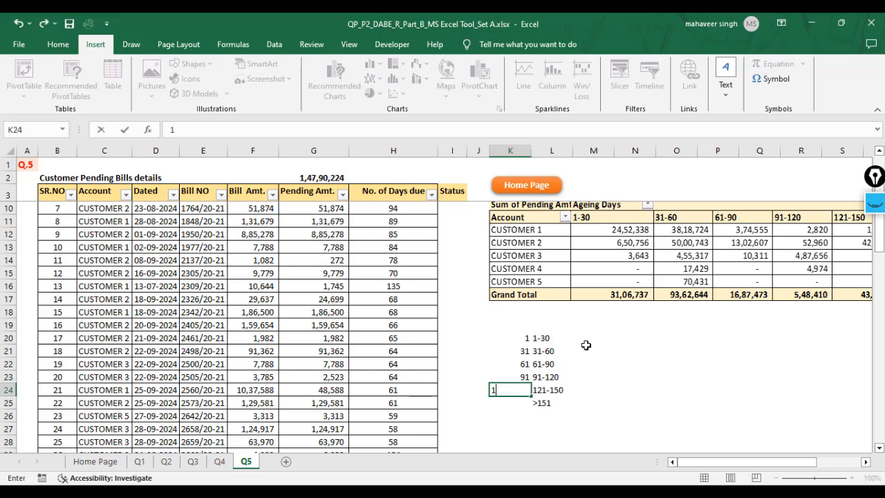
{"action": "type", "text": "21"}
{"action": "key", "text": "Return"}
{"action": "type", "text": "151"}
{"action": "key", "text": "Return"}
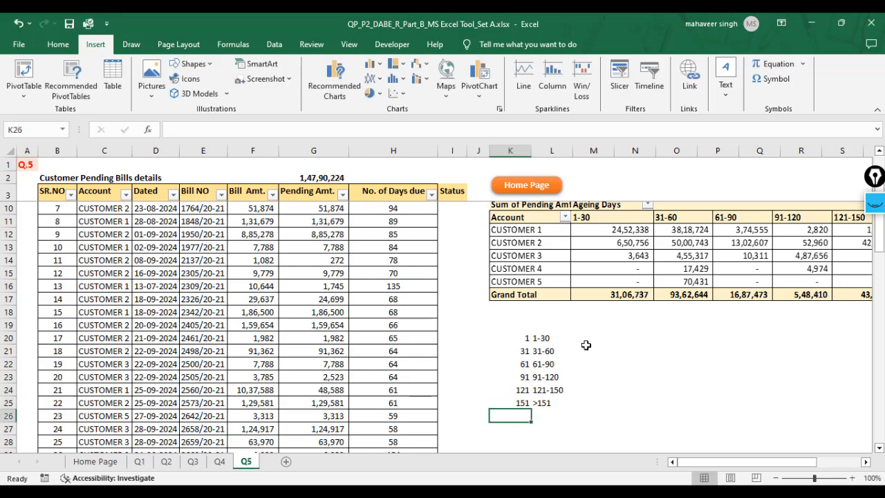
Apply all borders to the ageing lookup table in K20:L25.
{"action": "key", "text": "Up"}
{"action": "key", "text": "Up"}
{"action": "key", "text": "Up"}
{"action": "key", "text": "Up"}
{"action": "key", "text": "Up"}
{"action": "key", "text": "Up"}
{"action": "key", "text": "shift+Down"}
{"action": "key", "text": "shift+Down"}
{"action": "key", "text": "shift+Down"}
{"action": "key", "text": "shift+Down"}
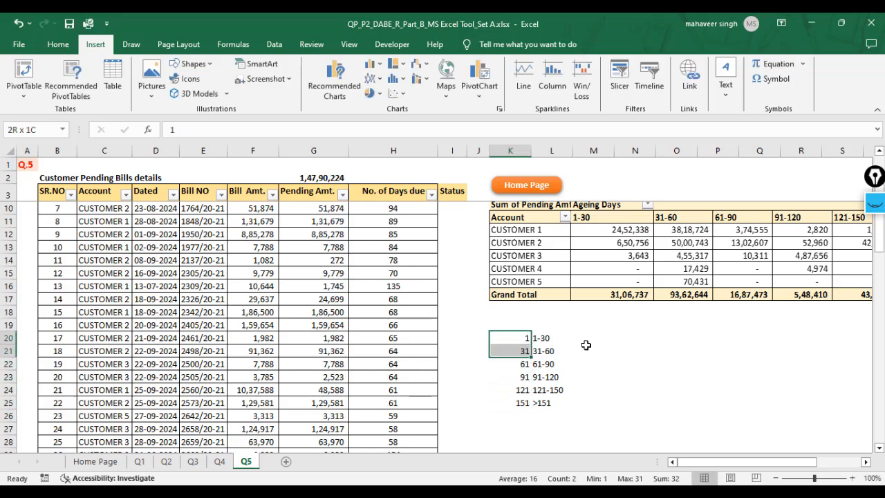
{"action": "key", "text": "shift+Down"}
{"action": "key", "text": "shift+Right"}
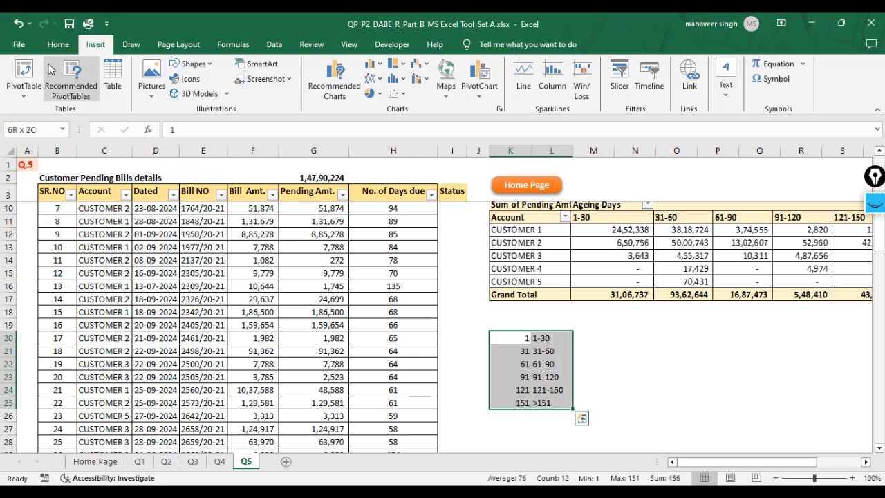
{"action": "left_click", "coordinate": [57, 46]}
{"action": "left_click", "coordinate": [146, 88]}
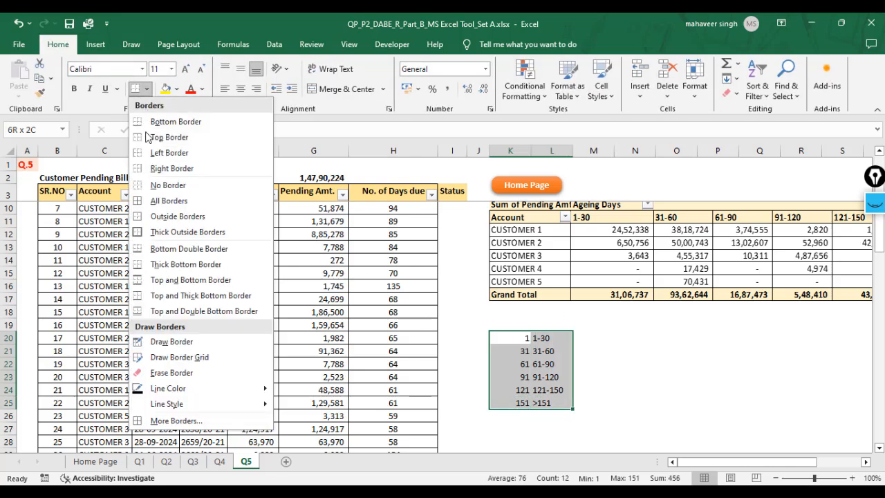
{"action": "left_click", "coordinate": [169, 201]}
{"action": "left_click", "coordinate": [642, 341]}
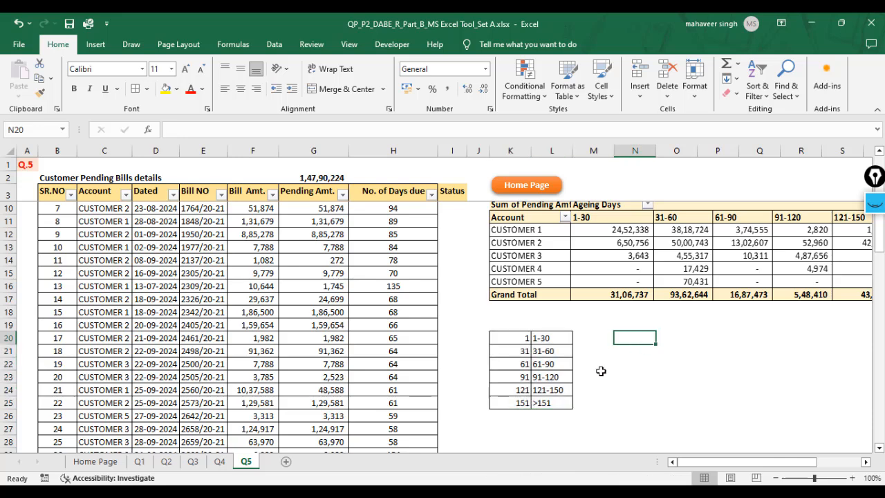
Check how the lower limits in the lookup table pair with their ageing ranges and the Status column.
{"action": "left_click", "coordinate": [522, 340]}
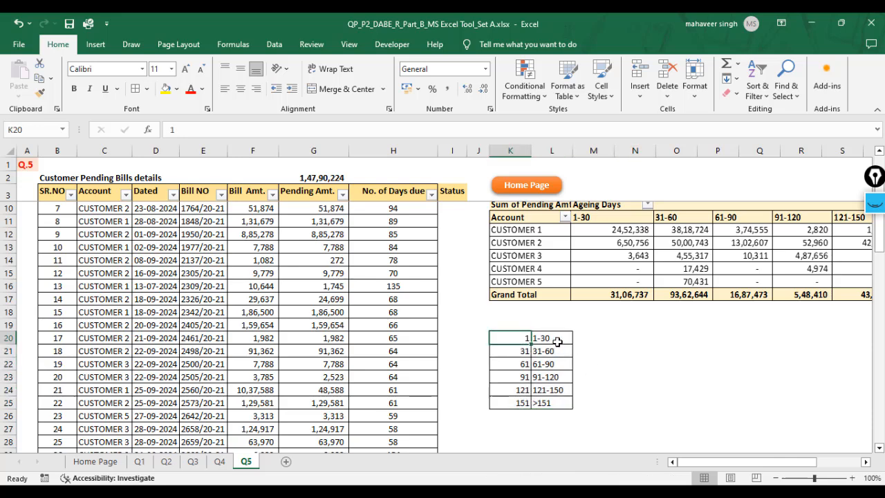
{"action": "left_click", "coordinate": [517, 352]}
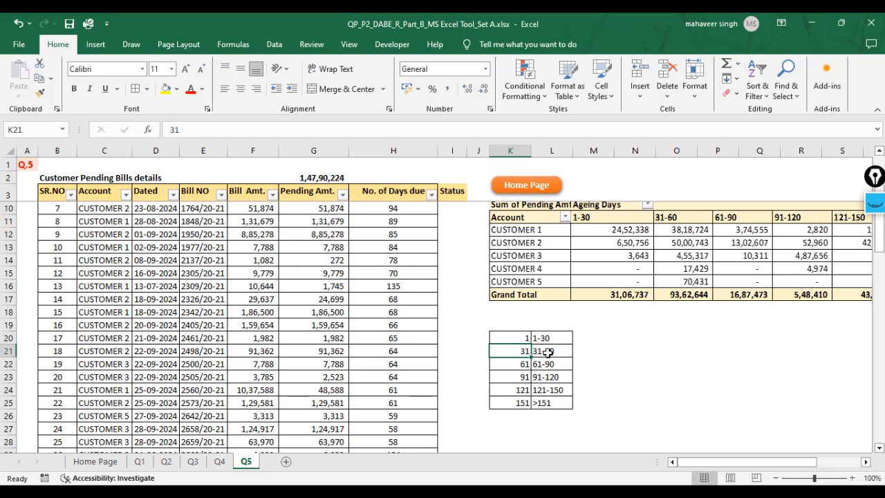
{"action": "left_click", "coordinate": [548, 353]}
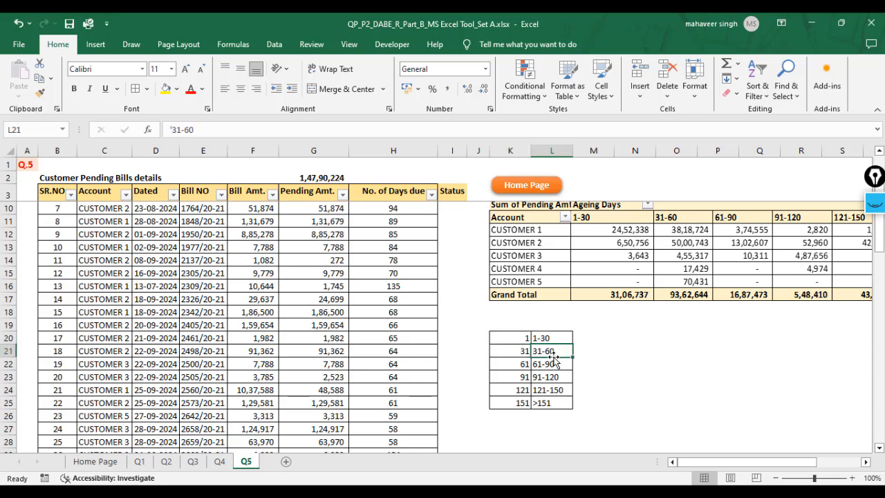
{"action": "left_click", "coordinate": [520, 353]}
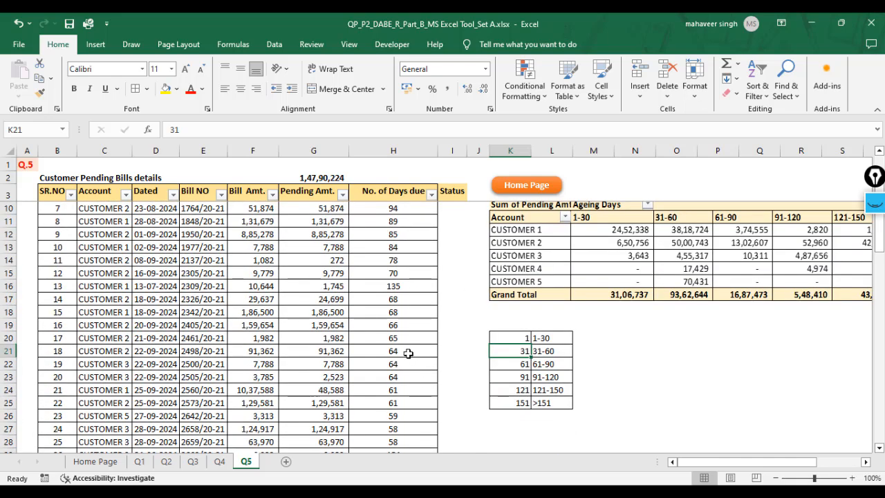
{"action": "left_click", "coordinate": [451, 352]}
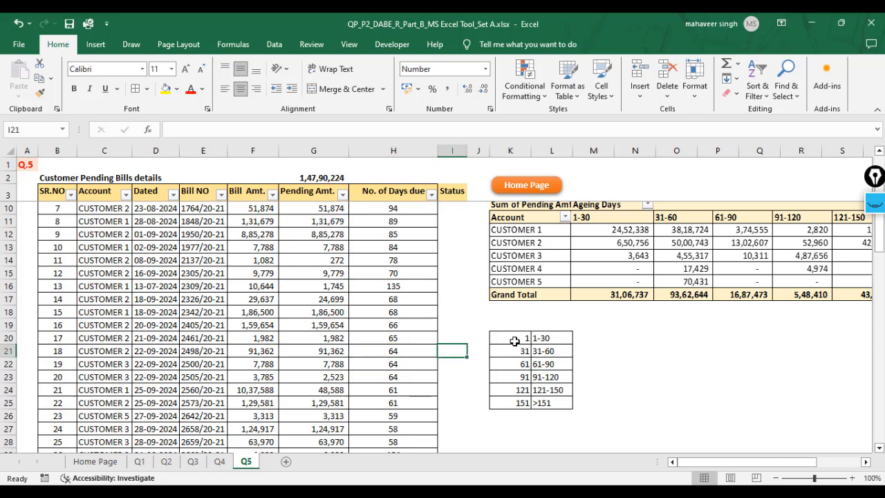
{"action": "left_click", "coordinate": [554, 364]}
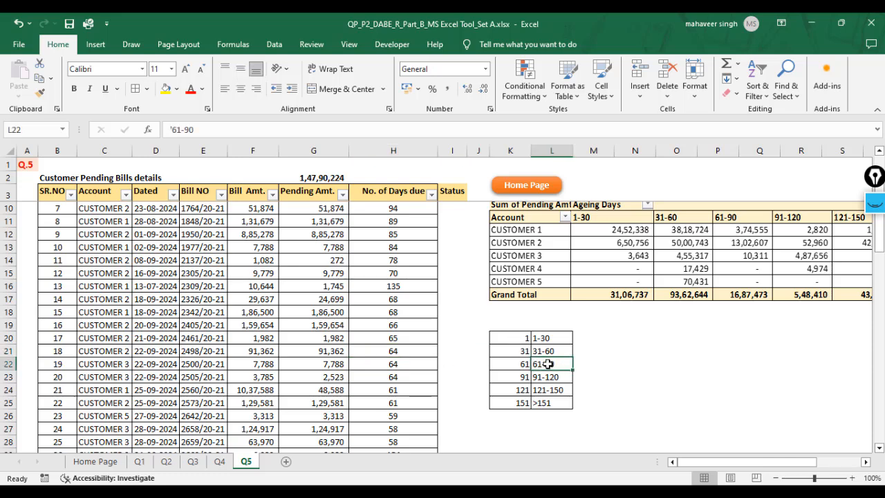
Enter =VLOOKUP(H19,K20:L25,2,1) in Status cell I19 to look up the bill's ageing range with approximate match.
{"action": "left_click", "coordinate": [456, 327]}
{"action": "type", "text": "=vl"}
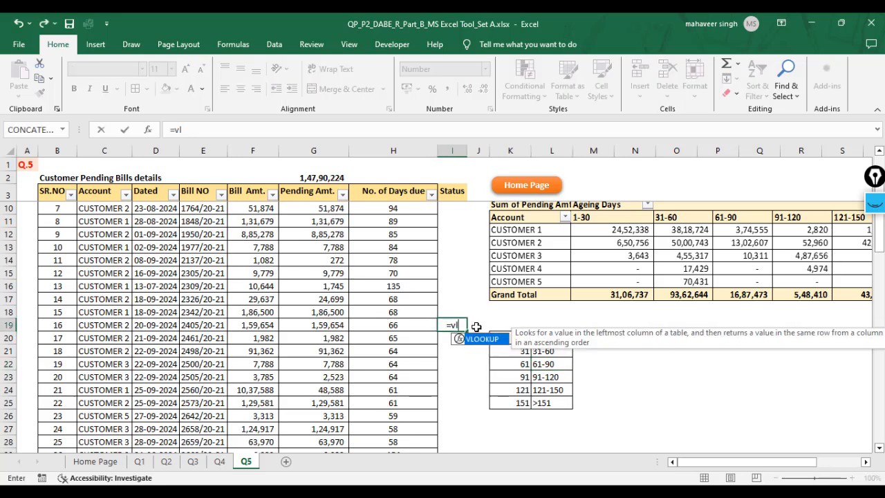
{"action": "key", "text": "Tab"}
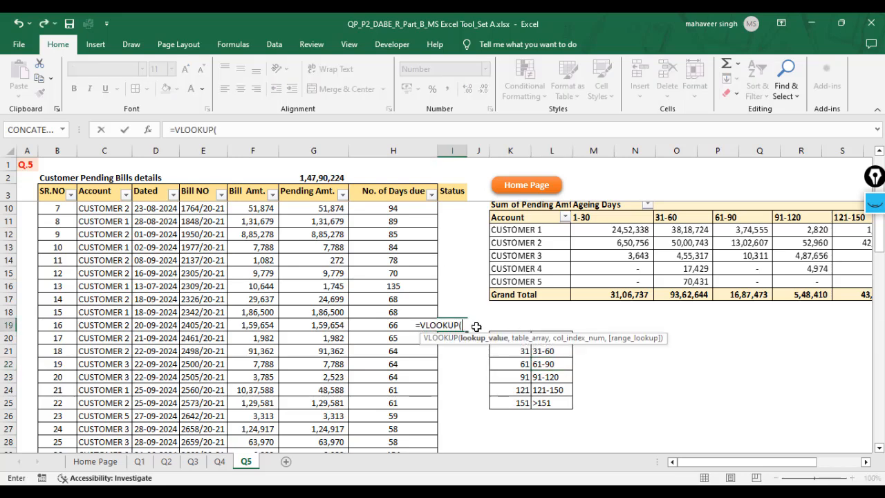
{"action": "left_click", "coordinate": [392, 323]}
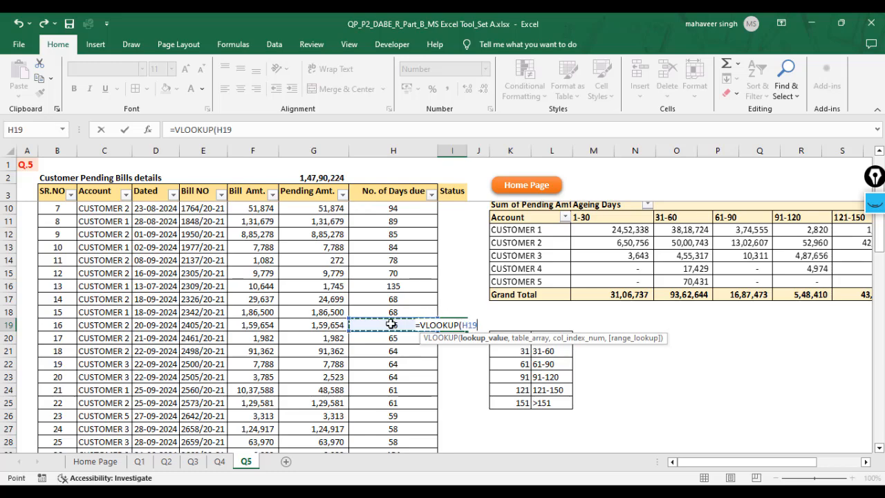
{"action": "type", "text": ","}
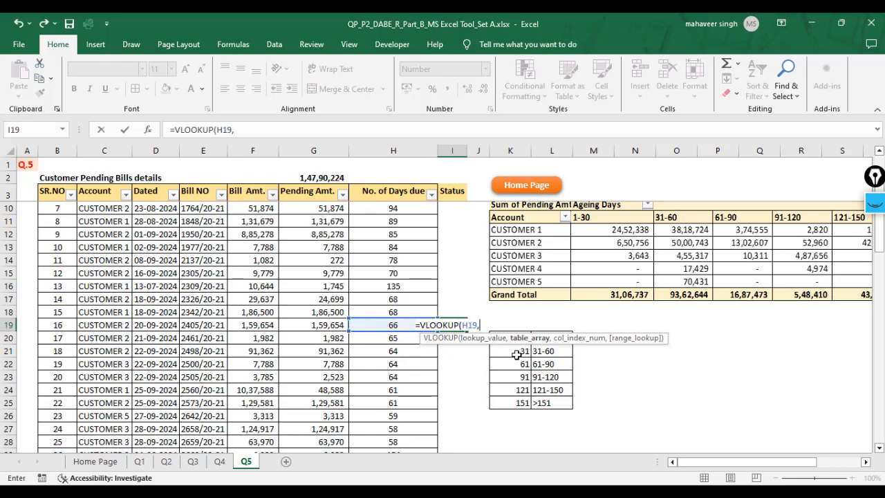
{"action": "scroll", "coordinate": [518, 354], "scroll_direction": "up", "scroll_amount": 1}
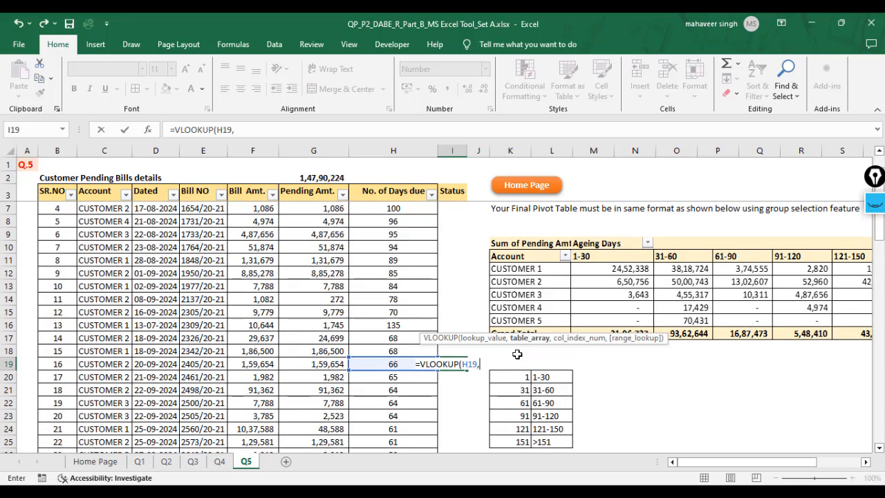
{"action": "left_click", "coordinate": [514, 390]}
{"action": "key", "text": "Up"}
{"action": "key", "text": "shift+Down"}
{"action": "key", "text": "shift+Right"}
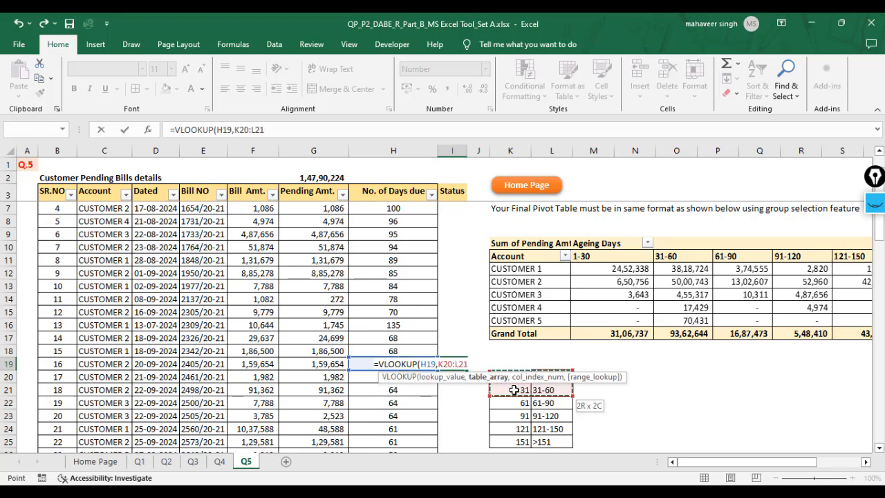
{"action": "key", "text": "shift+Down"}
{"action": "key", "text": "shift+Down"}
{"action": "key", "text": "shift+Down"}
{"action": "key", "text": "shift+Down"}
{"action": "type", "text": ","}
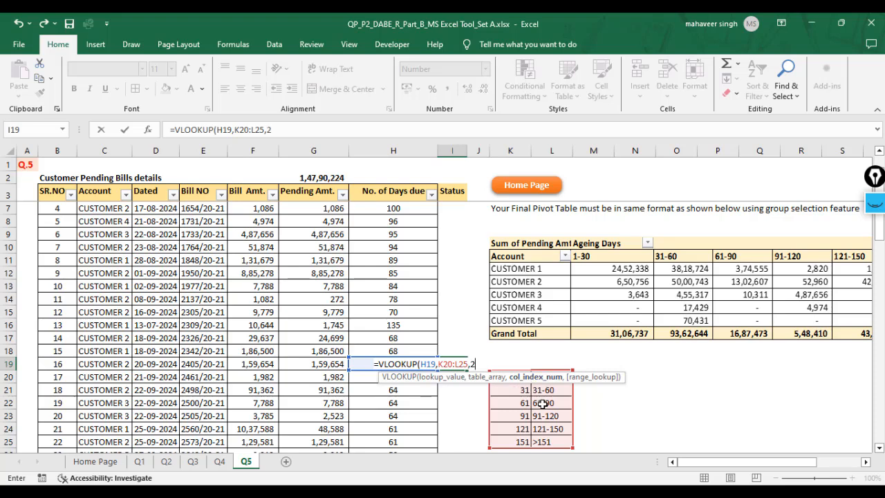
{"action": "type", "text": "2,1"}
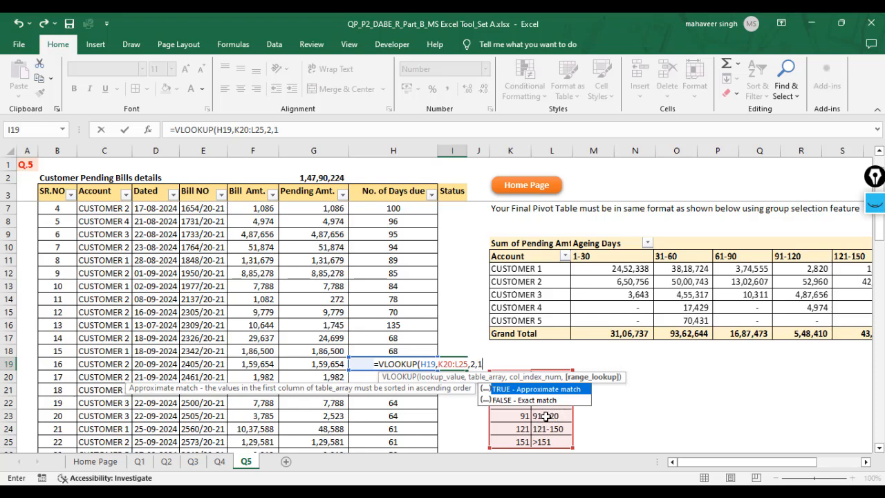
{"action": "type", "text": ")"}
{"action": "key", "text": "Return"}
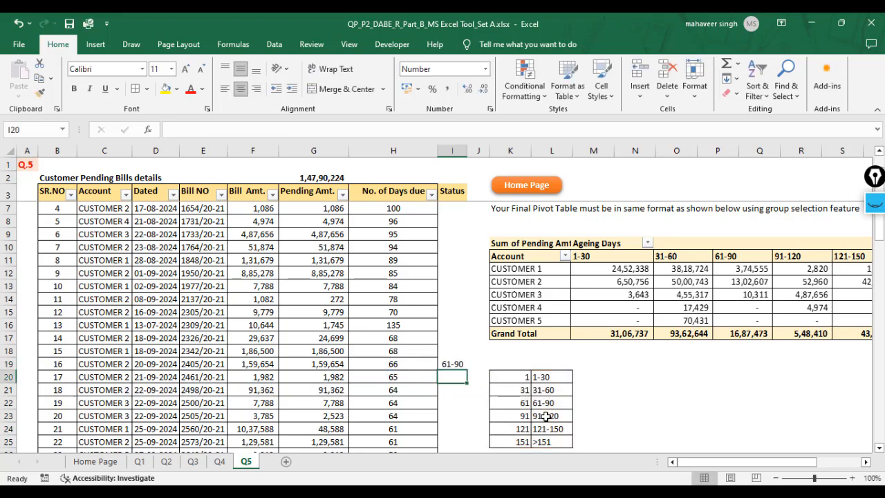
Try to copy the VLOOKUP formula from I19 up the Status column to I4.
{"action": "key", "text": "Up"}
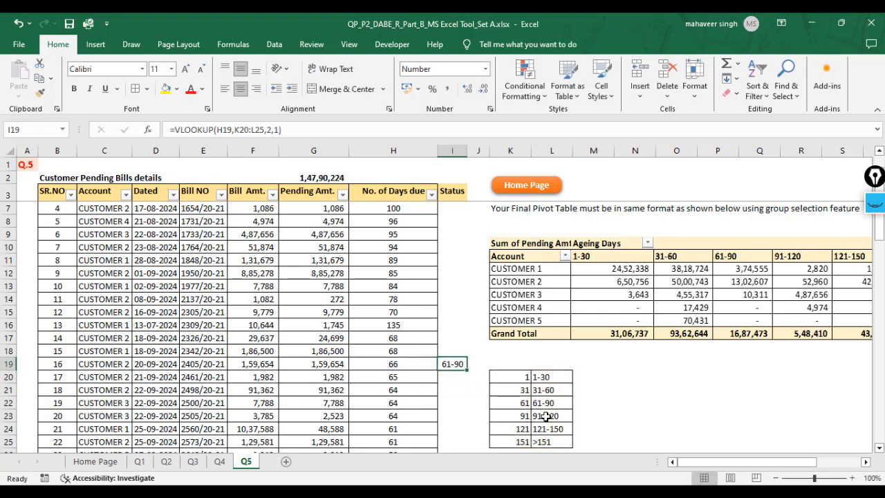
{"action": "key", "text": "ctrl+c"}
{"action": "key", "text": "shift+Up"}
{"action": "key", "text": "shift+Up"}
{"action": "key", "text": "shift+Up"}
{"action": "key", "text": "shift+Up"}
{"action": "key", "text": "shift+Up"}
{"action": "key", "text": "shift+Up"}
{"action": "key", "text": "shift+Up"}
{"action": "key", "text": "shift+Up"}
{"action": "key", "text": "shift+Up"}
{"action": "key", "text": "shift+Up"}
{"action": "key", "text": "shift+Up"}
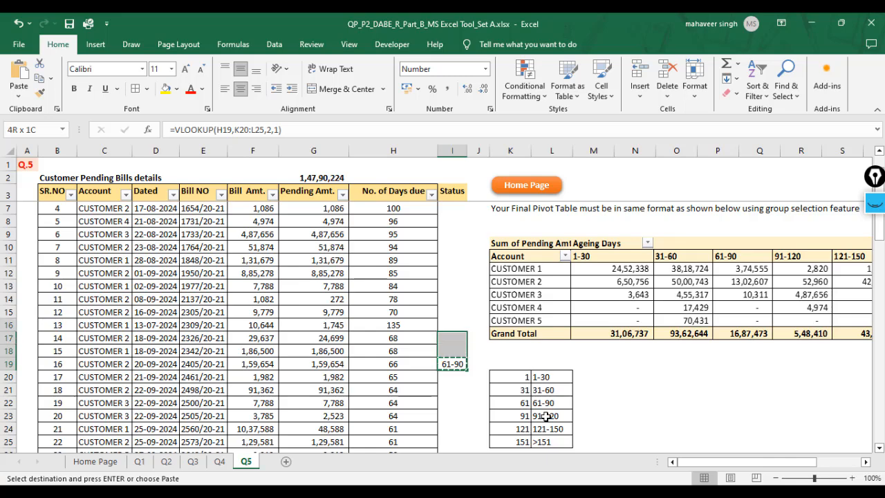
{"action": "key", "text": "shift+Up"}
{"action": "key", "text": "shift+Up"}
{"action": "key", "text": "shift+Up"}
{"action": "key", "text": "shift+Up"}
{"action": "key", "text": "shift+Up"}
{"action": "key", "text": "shift+Up"}
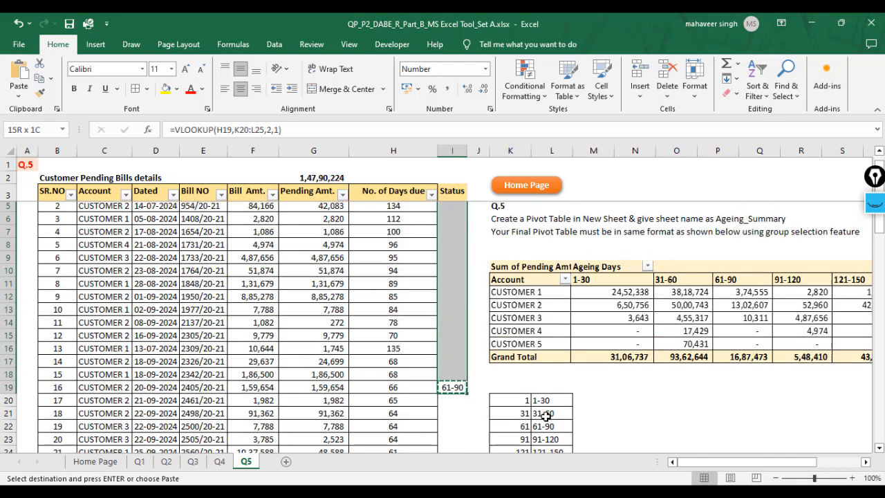
{"action": "key", "text": "shift+Down"}
{"action": "key", "text": "shift+Down"}
{"action": "key", "text": "shift+Down"}
{"action": "key", "text": "shift+Up"}
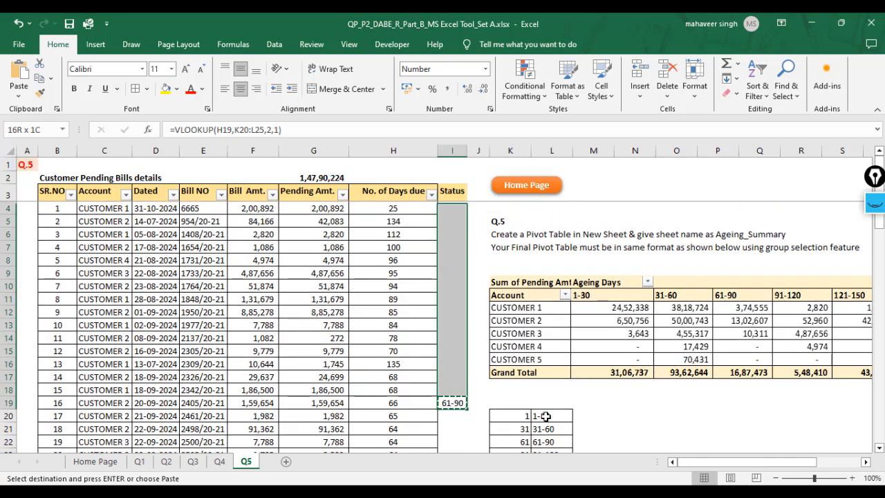
{"action": "key", "text": "Return"}
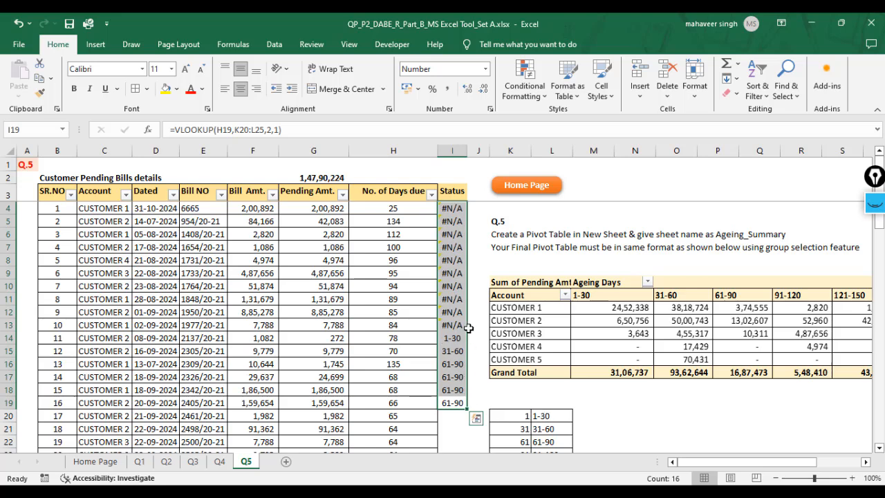
Make the lookup range in Status cell I19 absolute so the formula reads =VLOOKUP(H19,$K$20:$L$25,2,1).
{"action": "left_click", "coordinate": [465, 296]}
{"action": "double_click", "coordinate": [465, 296]}
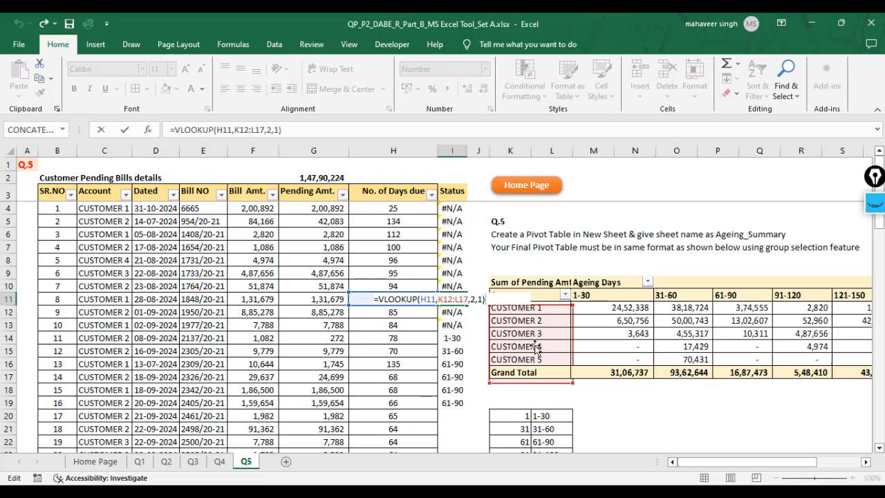
{"action": "key", "text": "Escape"}
{"action": "scroll", "coordinate": [536, 348], "scroll_direction": "down", "scroll_amount": 2}
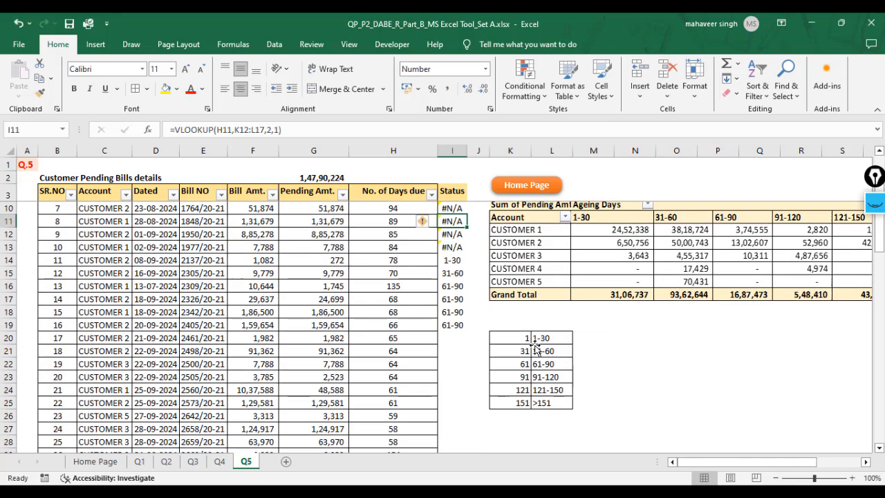
{"action": "left_click", "coordinate": [453, 325]}
{"action": "double_click", "coordinate": [453, 325]}
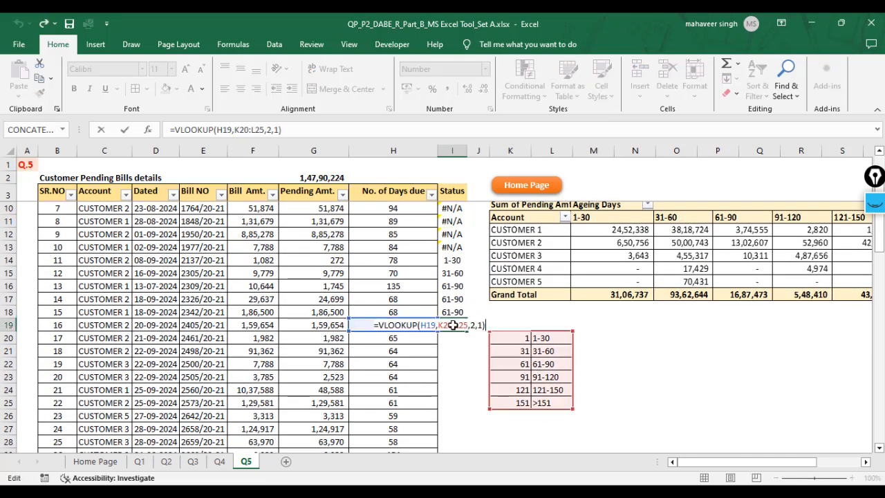
{"action": "key", "text": "F4"}
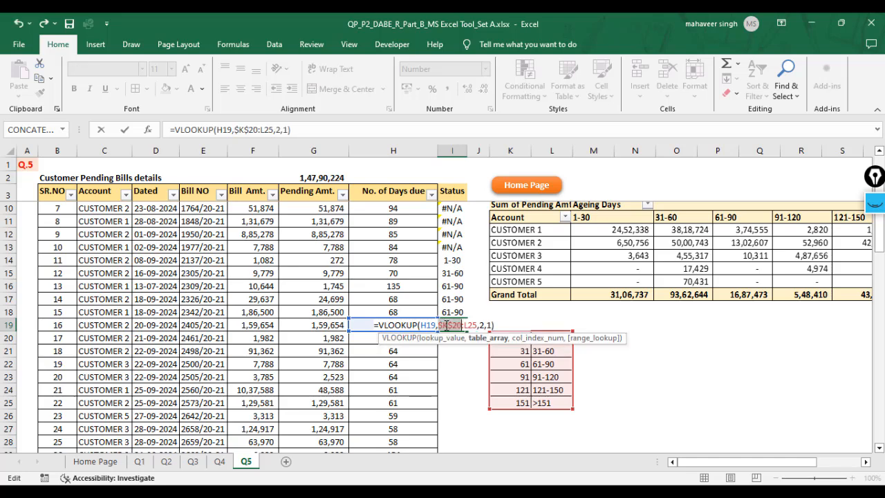
{"action": "left_click", "coordinate": [469, 330]}
{"action": "key", "text": "F4"}
{"action": "key", "text": "ctrl+Return"}
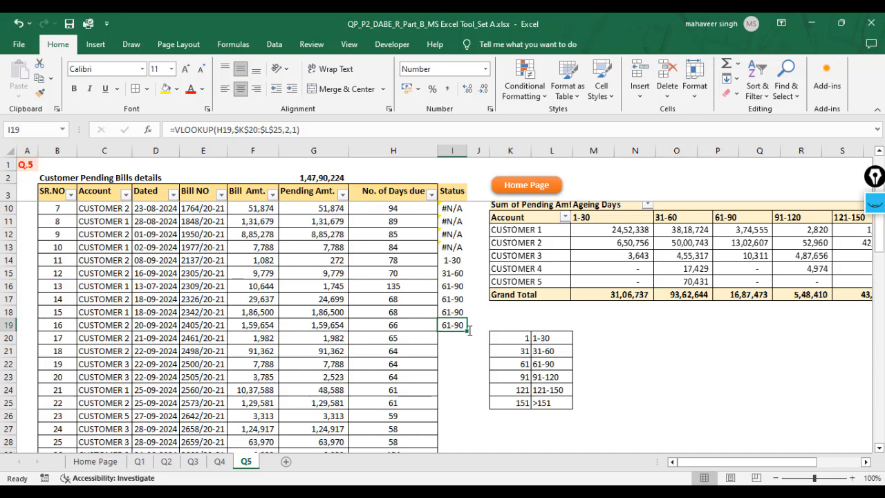
Copy the formula with the absolute range from I19 into Status cells I4 to I19.
{"action": "key", "text": "ctrl+c"}
{"action": "left_click_drag", "start_coordinate": [465, 328], "coordinate": [467, 208]}
{"action": "key", "text": "Return"}
{"action": "key", "text": "Down"}
{"action": "key", "text": "Down"}
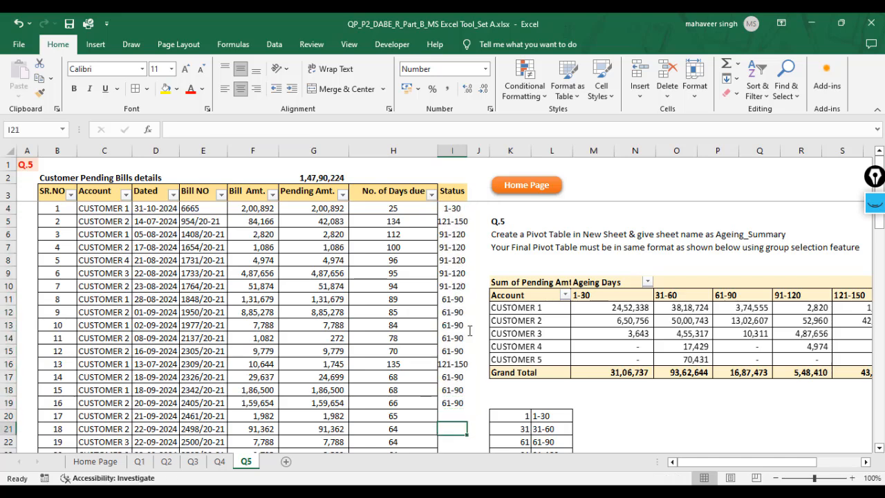
Widen the Status column slightly and fill the I19 formula down to the last bill in row 63.
{"action": "left_click_drag", "start_coordinate": [469, 157], "coordinate": [475, 156]}
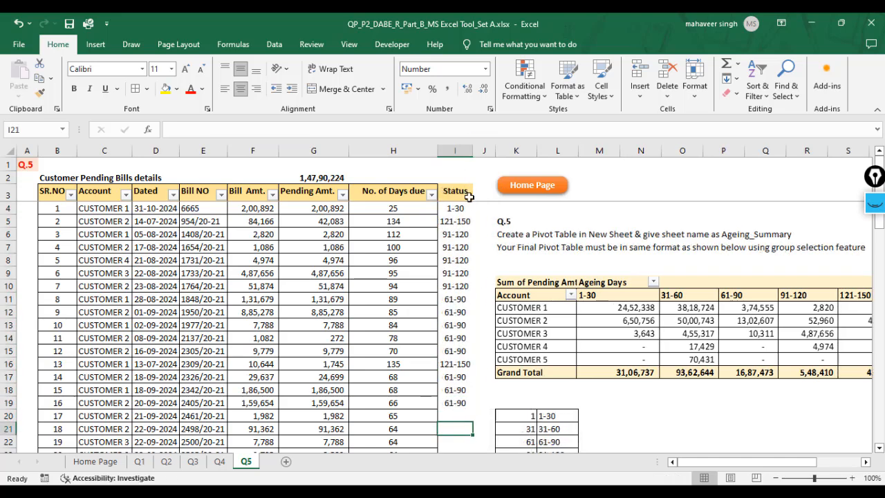
{"action": "scroll", "coordinate": [467, 275], "scroll_direction": "down", "scroll_amount": 3}
{"action": "left_click", "coordinate": [456, 284]}
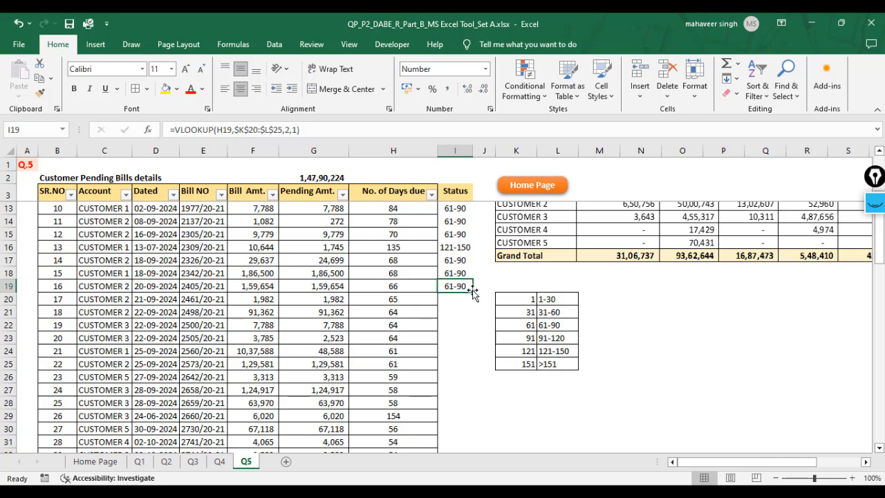
{"action": "double_click", "coordinate": [473, 292]}
{"action": "scroll", "coordinate": [478, 311], "scroll_direction": "down", "scroll_amount": 7}
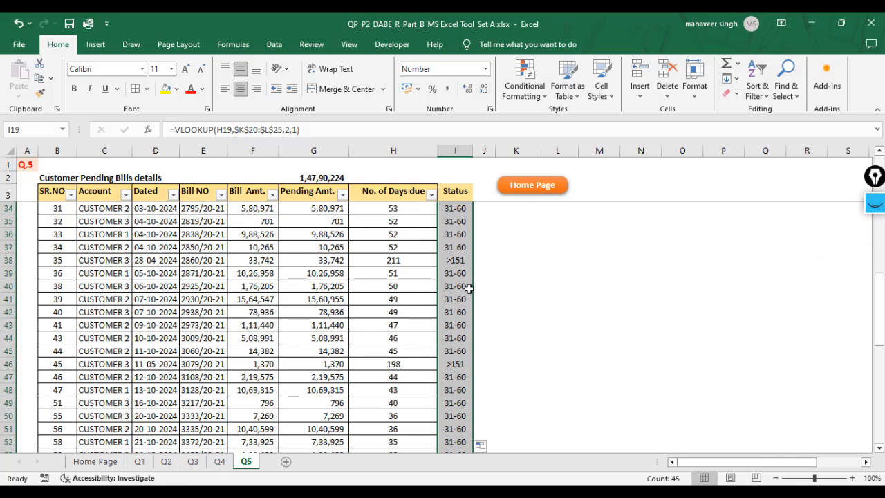
Check the Status of the bill in row 38 and its days due against the ageing lookup table in K20:L25.
{"action": "left_click", "coordinate": [457, 260]}
{"action": "left_click", "coordinate": [406, 261]}
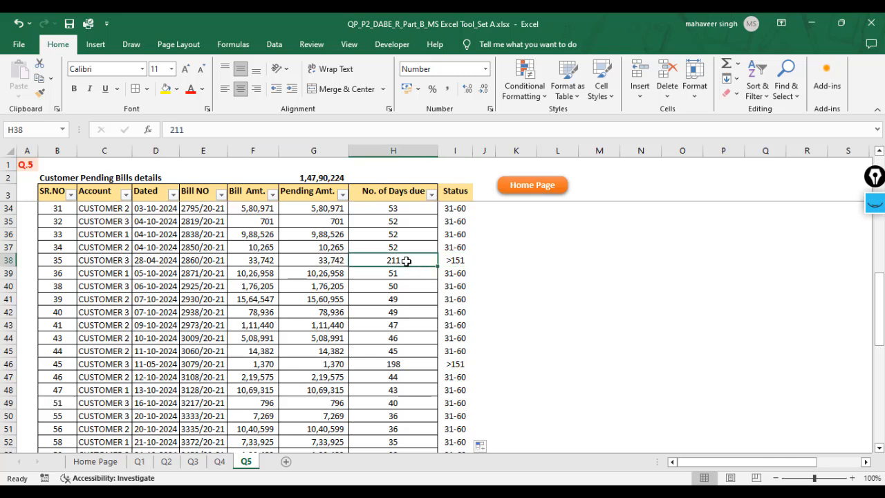
{"action": "scroll", "coordinate": [459, 259], "scroll_direction": "up", "scroll_amount": 4}
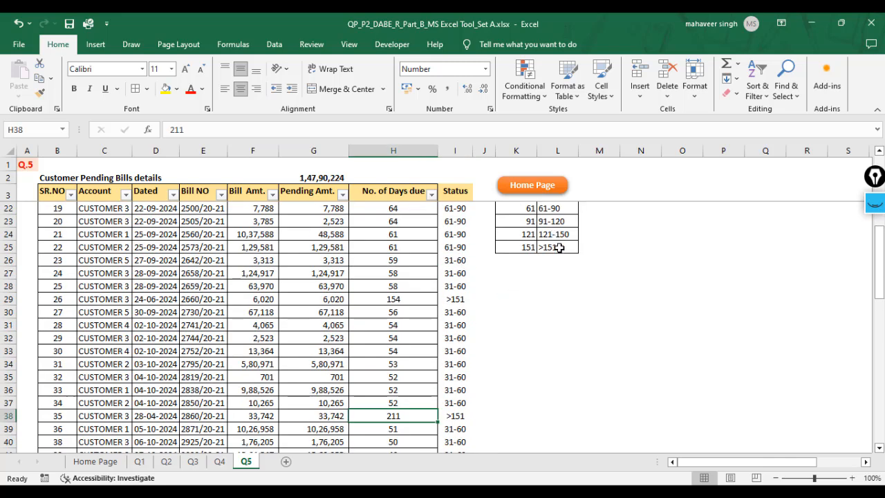
{"action": "left_click", "coordinate": [559, 248]}
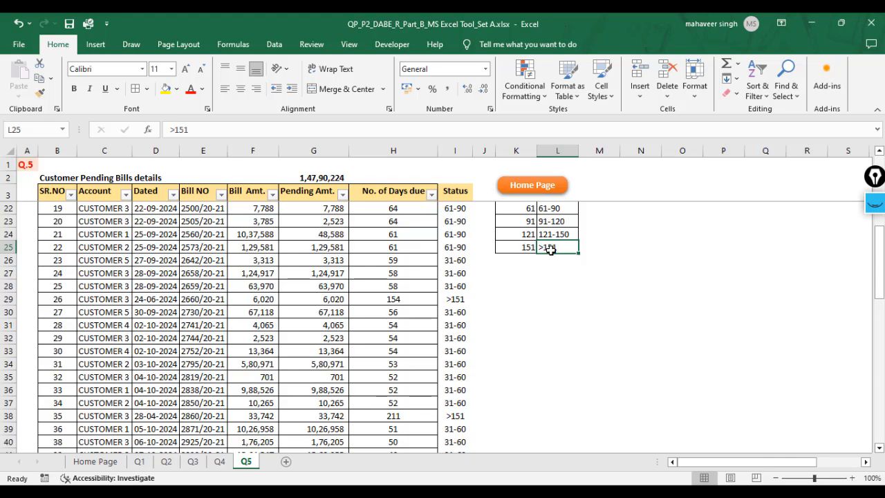
{"action": "left_click", "coordinate": [451, 418]}
{"action": "scroll", "coordinate": [481, 346], "scroll_direction": "up", "scroll_amount": 6}
{"action": "scroll", "coordinate": [478, 327], "scroll_direction": "down", "scroll_amount": 2}
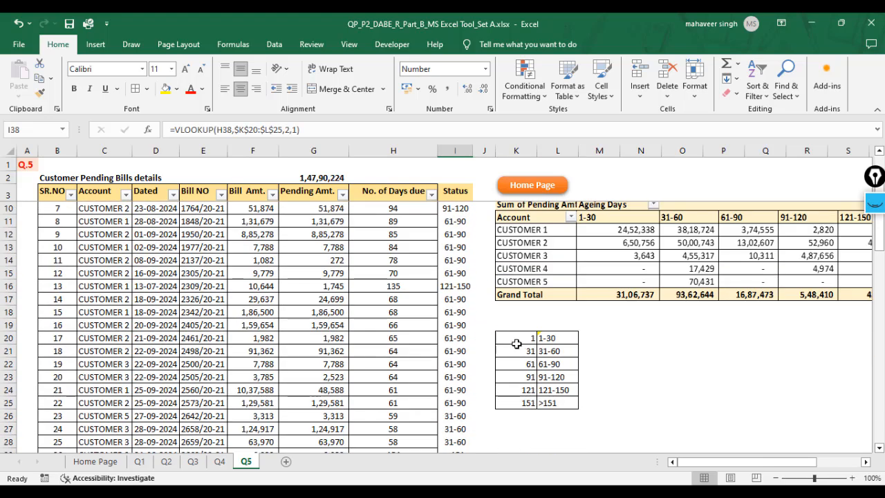
{"action": "left_click_drag", "start_coordinate": [513, 339], "coordinate": [553, 404]}
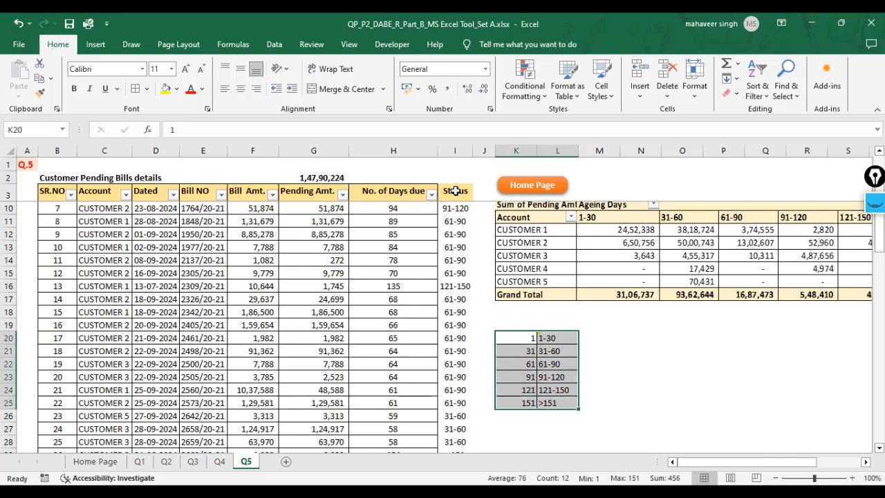
Apply all borders to the Status column from the header in I3 to I63.
{"action": "left_click_drag", "start_coordinate": [455, 191], "coordinate": [462, 403]}
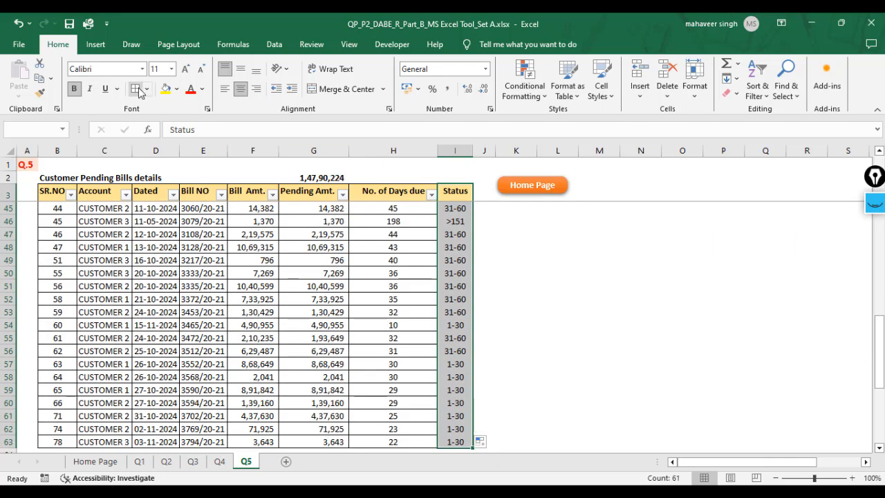
{"action": "scroll", "coordinate": [440, 266], "scroll_direction": "up", "scroll_amount": 14}
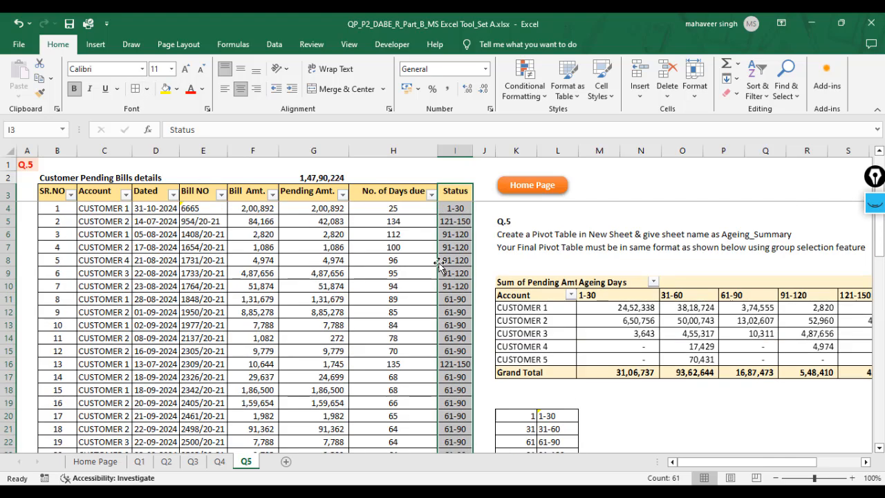
{"action": "left_click", "coordinate": [395, 236]}
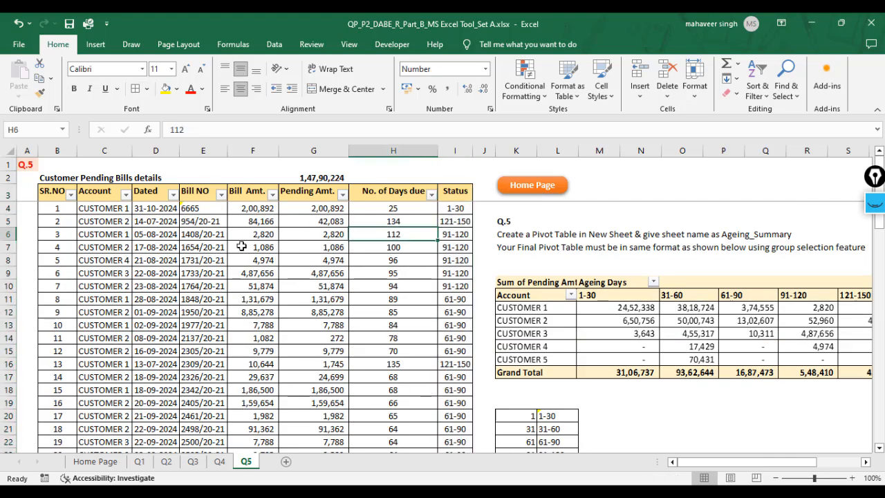
Insert a pivot table on a new worksheet using the bill data in Q5 range $B$3:$I$63.
{"action": "left_click", "coordinate": [119, 233]}
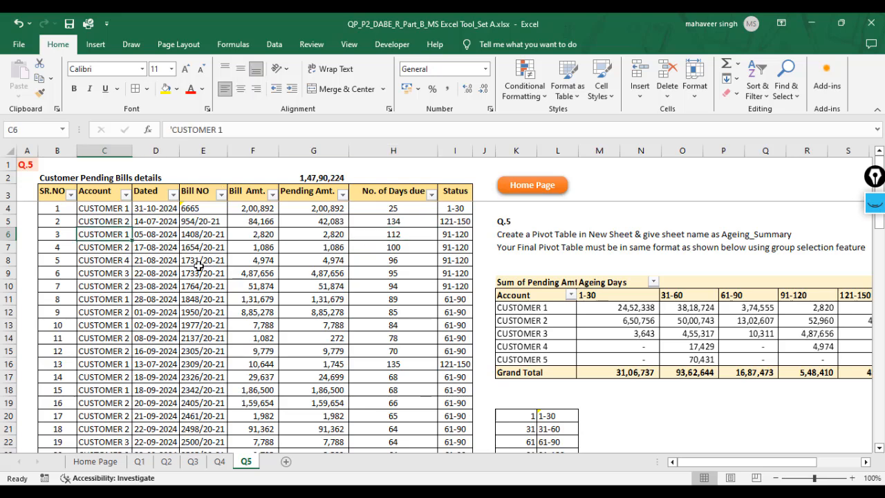
{"action": "left_click", "coordinate": [95, 44]}
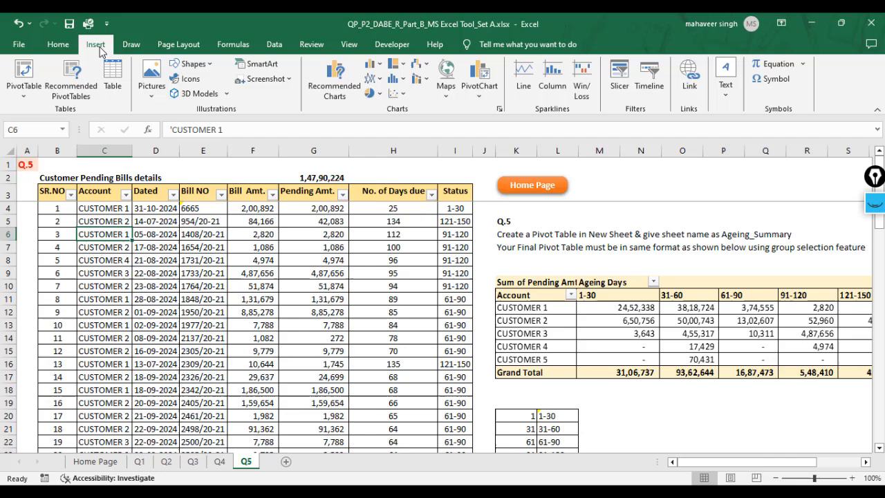
{"action": "left_click", "coordinate": [23, 75]}
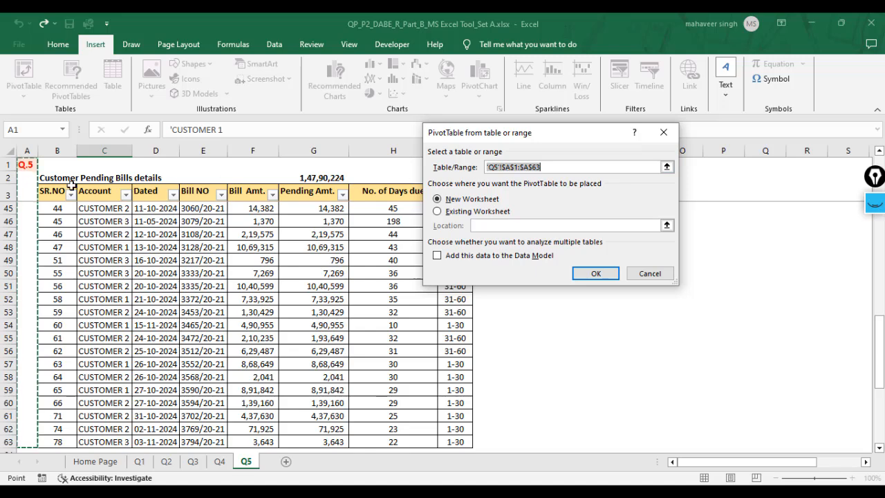
{"action": "left_click_drag", "start_coordinate": [54, 191], "coordinate": [443, 195]}
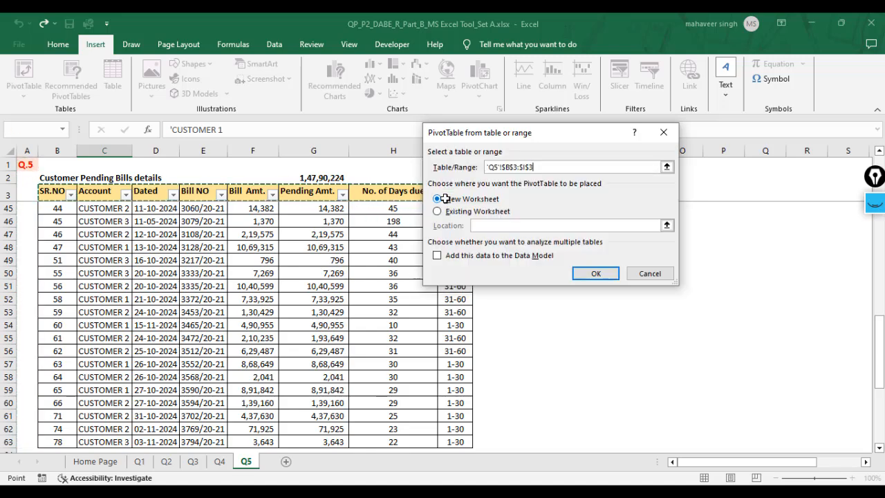
{"action": "key", "text": "ctrl+shift+Down"}
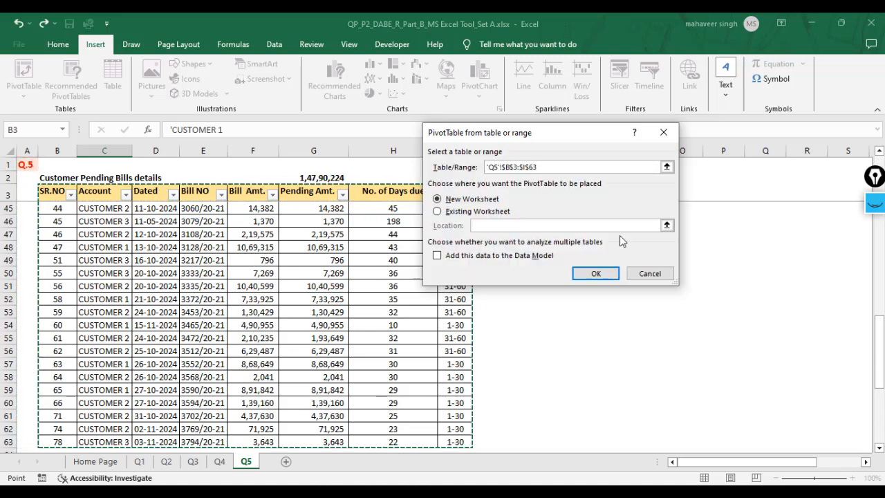
{"action": "left_click", "coordinate": [597, 274]}
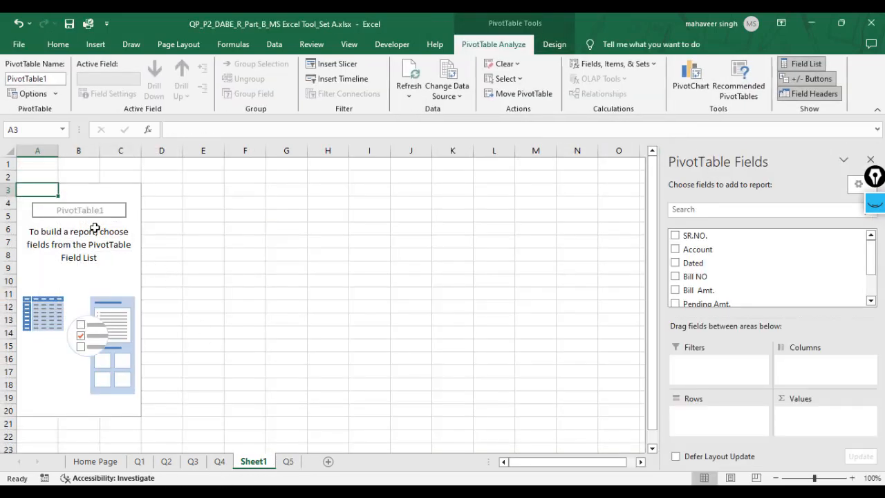
Place the Account field in the pivot table's rows and Pending Amt. in its values as a sum.
{"action": "left_click", "coordinate": [240, 238]}
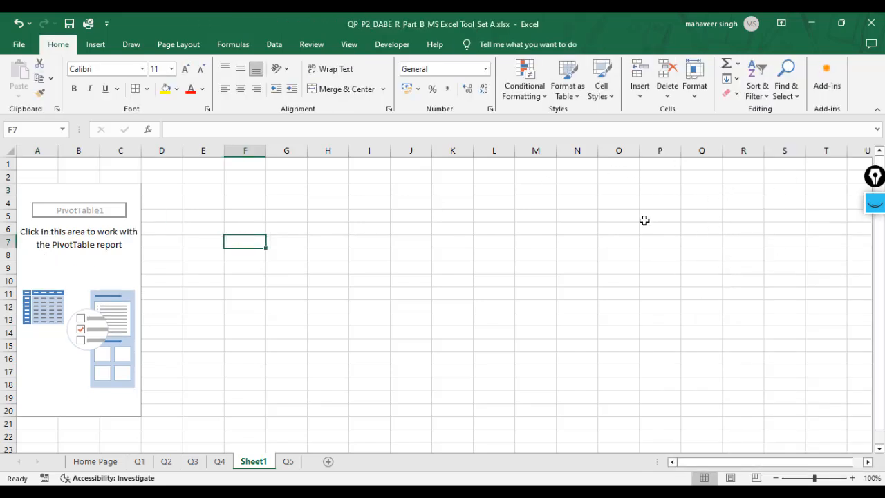
{"action": "left_click", "coordinate": [86, 266]}
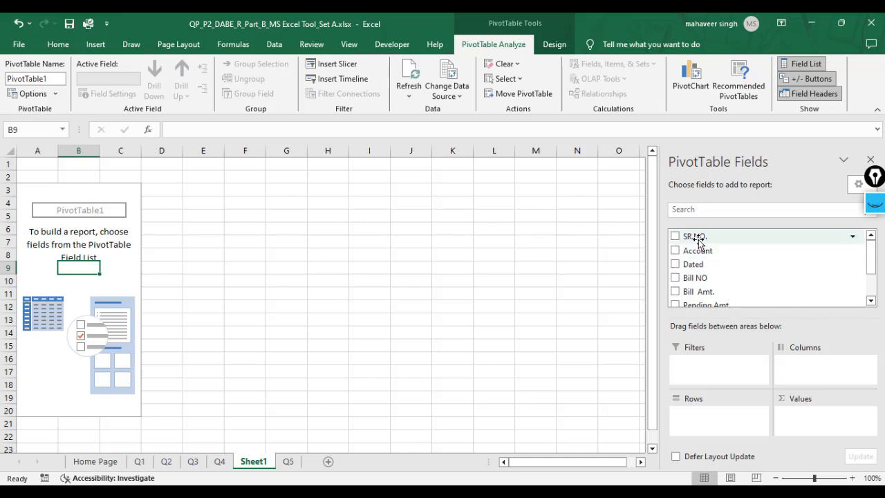
{"action": "scroll", "coordinate": [700, 252], "scroll_direction": "down", "scroll_amount": 2}
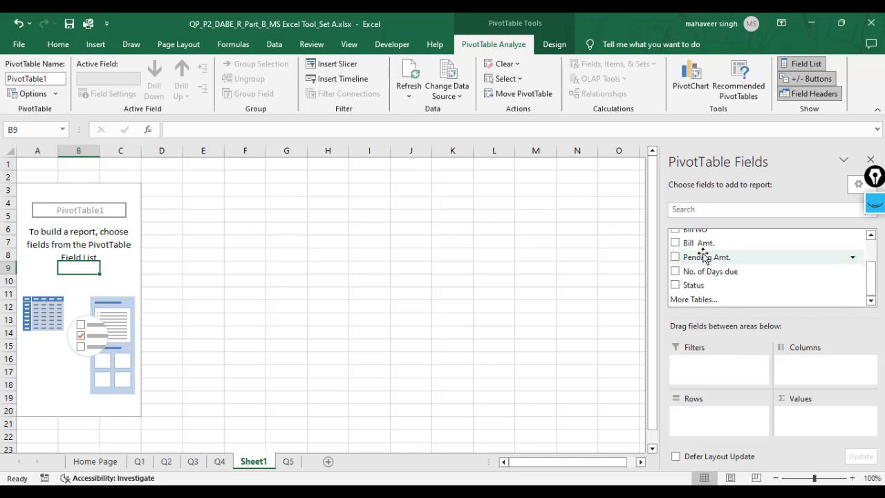
{"action": "scroll", "coordinate": [702, 265], "scroll_direction": "up", "scroll_amount": 2}
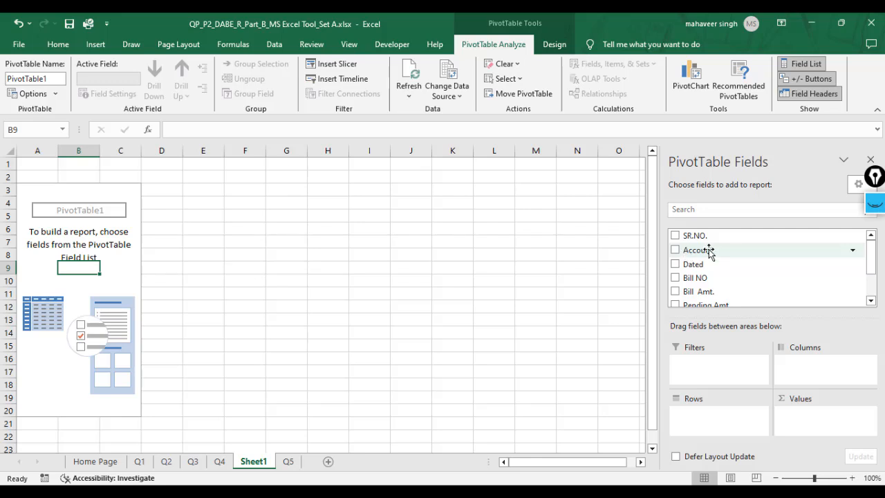
{"action": "left_click_drag", "start_coordinate": [706, 253], "coordinate": [719, 425]}
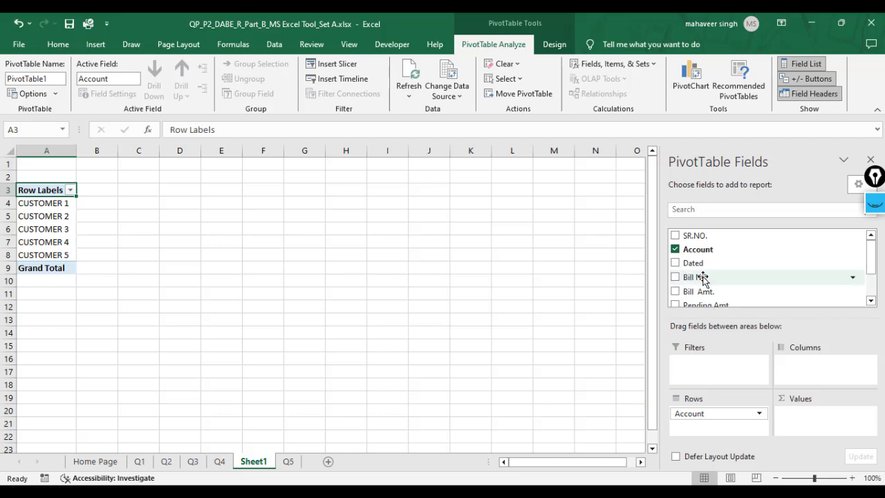
{"action": "scroll", "coordinate": [704, 277], "scroll_direction": "down", "scroll_amount": 1}
{"action": "left_click_drag", "start_coordinate": [698, 274], "coordinate": [799, 420]}
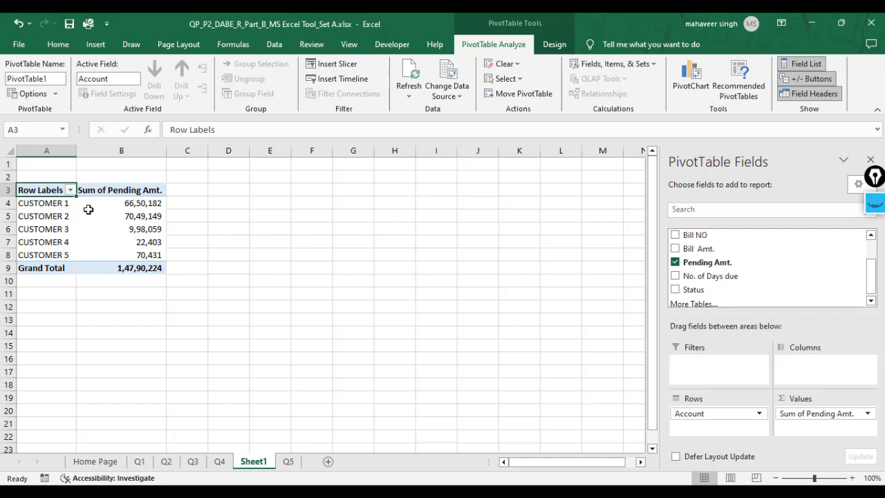
{"action": "mouse_move", "coordinate": [124, 206]}
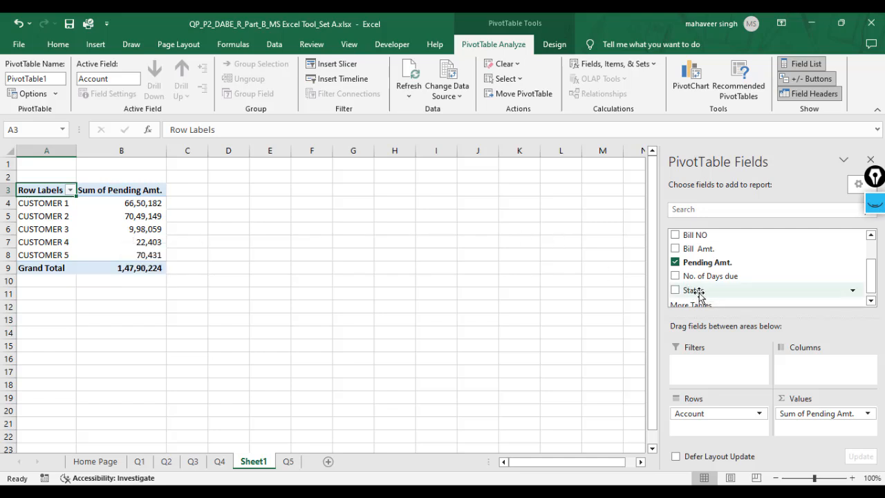
Add the Status field to the pivot table's columns and check the order of the ageing range headers.
{"action": "left_click_drag", "start_coordinate": [696, 291], "coordinate": [805, 377]}
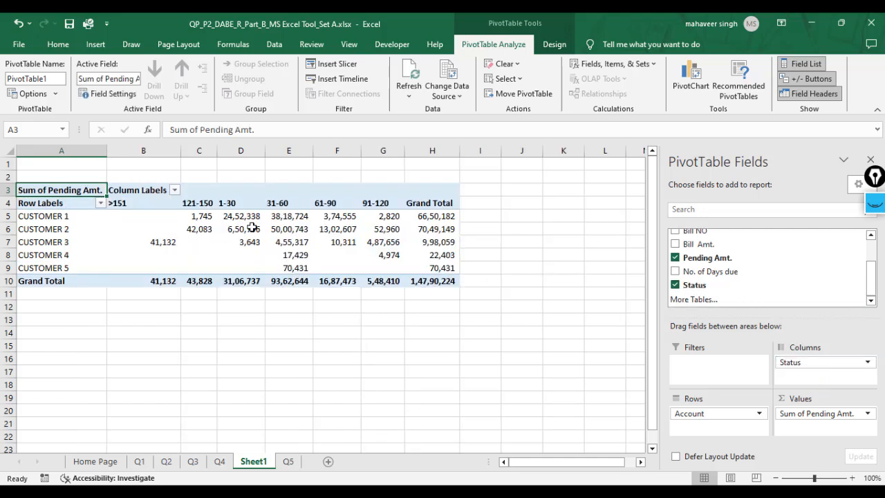
{"action": "left_click", "coordinate": [139, 203]}
{"action": "left_click", "coordinate": [202, 204]}
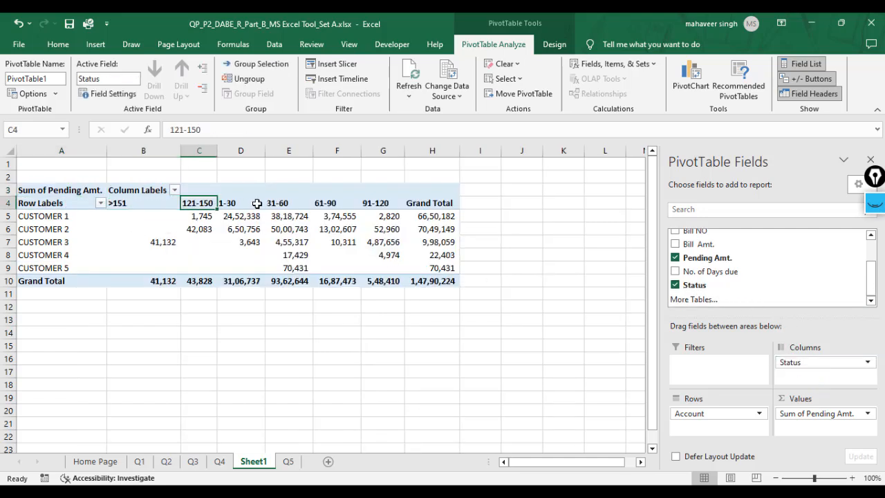
{"action": "left_click", "coordinate": [257, 204]}
{"action": "left_click", "coordinate": [284, 204]}
{"action": "left_click", "coordinate": [327, 204]}
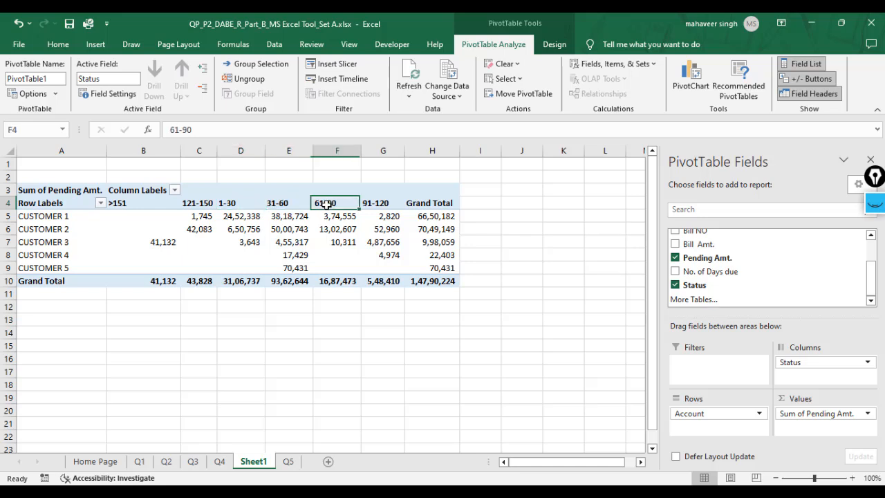
{"action": "left_click", "coordinate": [380, 203]}
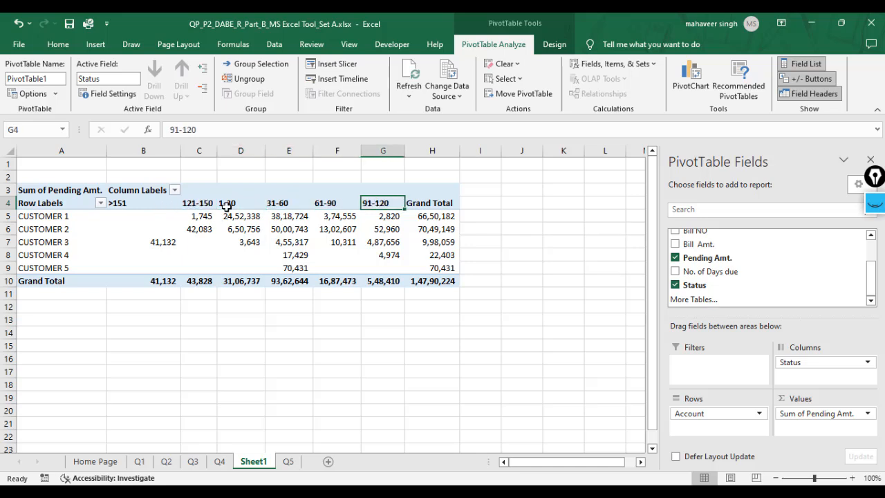
Reorder the pivot table's ageing columns so that 1-30 comes first and 31-60 second.
{"action": "left_click_drag", "start_coordinate": [233, 202], "coordinate": [242, 279]}
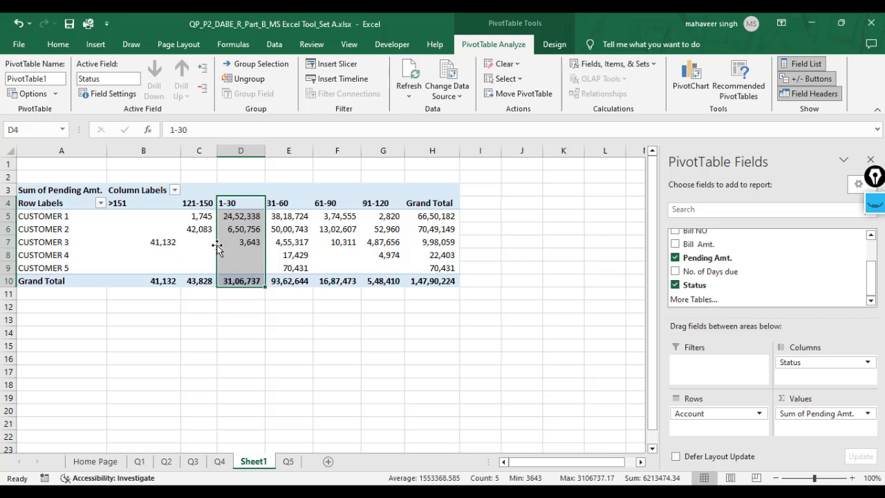
{"action": "left_click_drag", "start_coordinate": [216, 242], "coordinate": [117, 233]}
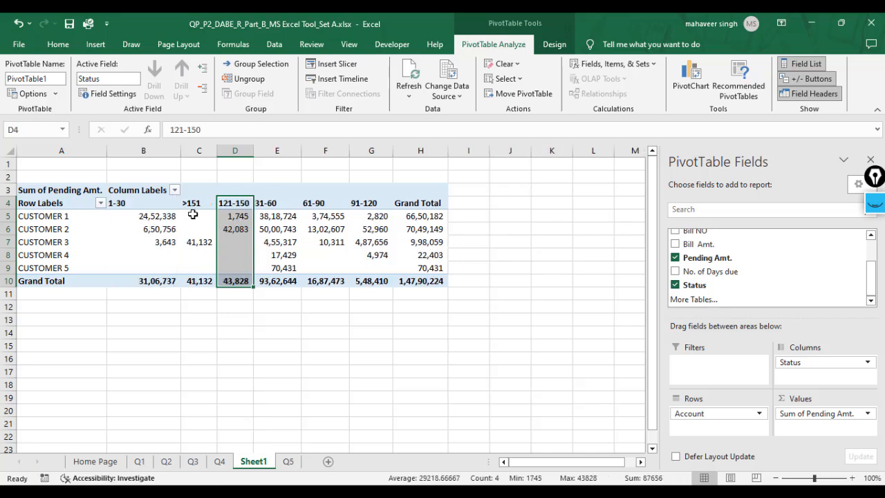
{"action": "left_click_drag", "start_coordinate": [272, 204], "coordinate": [277, 281]}
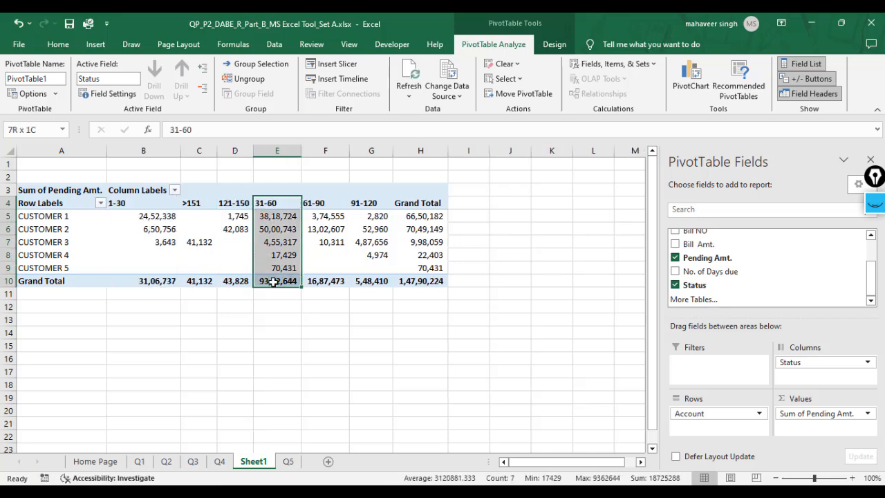
{"action": "left_click_drag", "start_coordinate": [254, 252], "coordinate": [180, 244]}
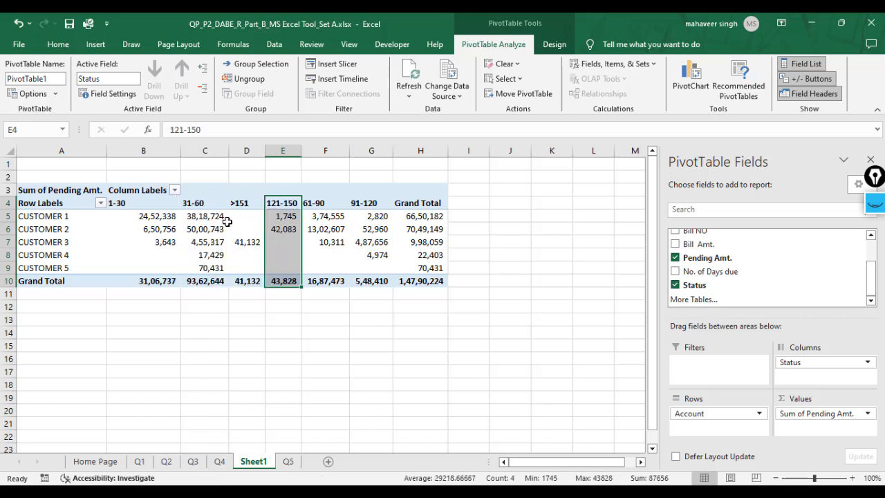
Arrange the remaining ageing columns after 31-60 in the order 61-90, 91-120, 121-150, >151.
{"action": "left_click_drag", "start_coordinate": [318, 203], "coordinate": [323, 281]}
{"action": "left_click_drag", "start_coordinate": [303, 240], "coordinate": [232, 242]}
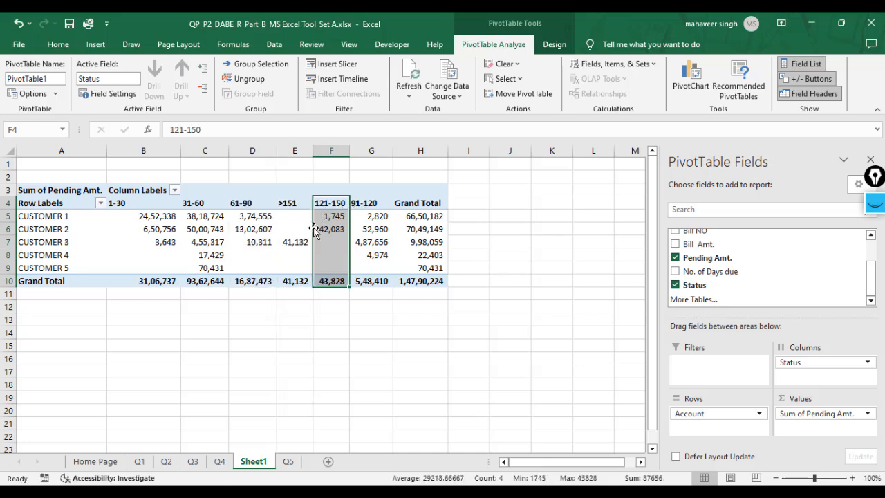
{"action": "left_click_drag", "start_coordinate": [313, 230], "coordinate": [289, 232]}
{"action": "left_click_drag", "start_coordinate": [365, 205], "coordinate": [366, 293]}
{"action": "left_click_drag", "start_coordinate": [368, 205], "coordinate": [367, 280]}
{"action": "left_click_drag", "start_coordinate": [351, 231], "coordinate": [285, 231]}
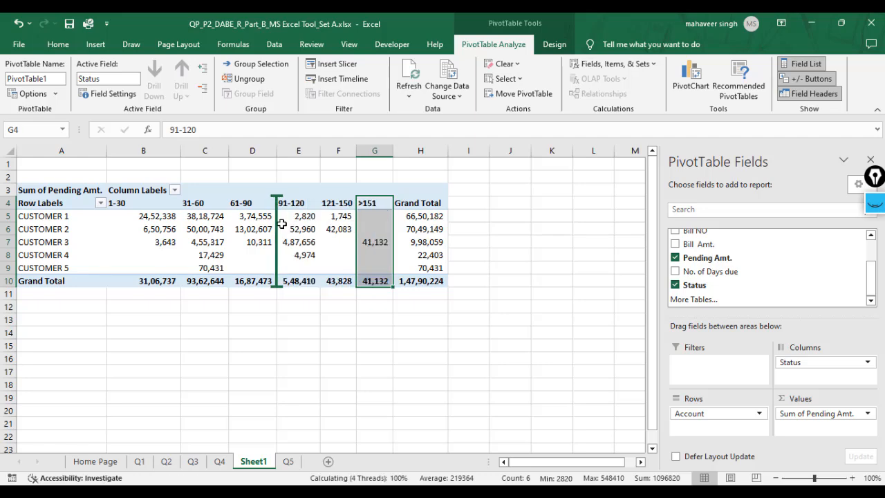
{"action": "left_click", "coordinate": [384, 329]}
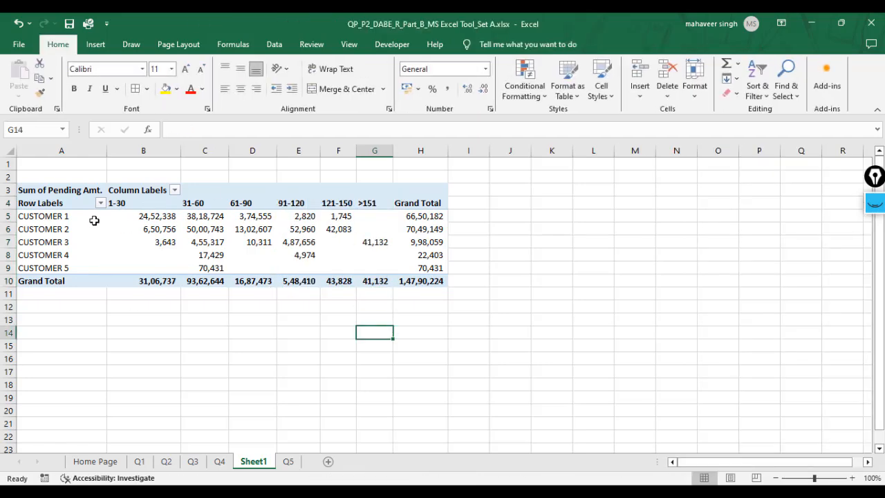
Compare the pivot table with the sample on the Q5 sheet and apply the matching light yellow pivot style.
{"action": "left_click", "coordinate": [287, 462]}
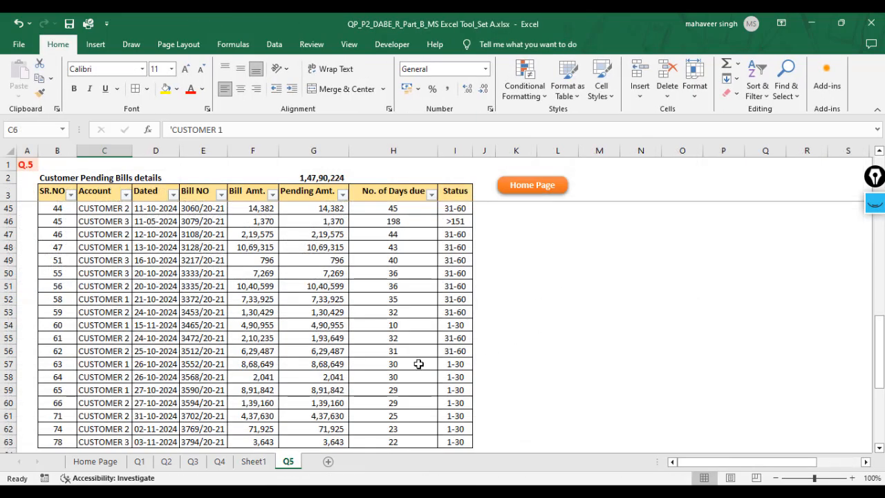
{"action": "left_click", "coordinate": [255, 463]}
{"action": "left_click", "coordinate": [288, 462]}
{"action": "scroll", "coordinate": [534, 342], "scroll_direction": "up", "scroll_amount": 14}
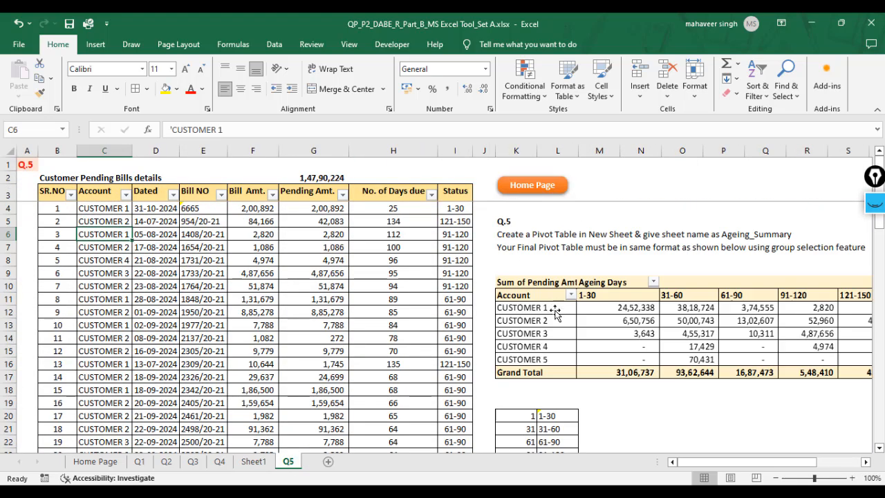
{"action": "left_click", "coordinate": [254, 462]}
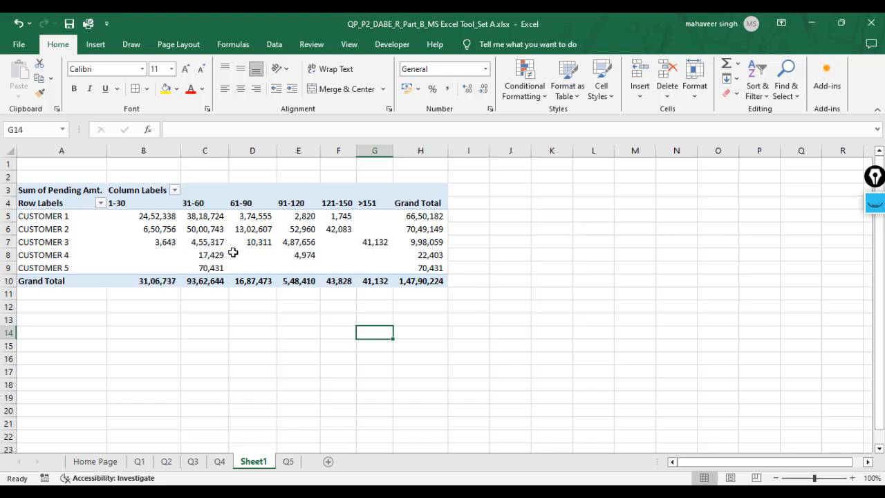
{"action": "left_click", "coordinate": [222, 217]}
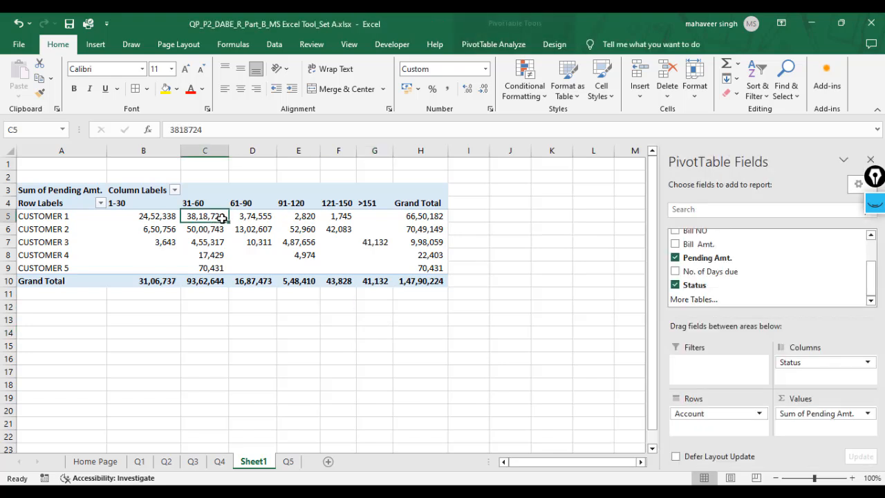
{"action": "left_click", "coordinate": [505, 47]}
{"action": "left_click", "coordinate": [554, 44]}
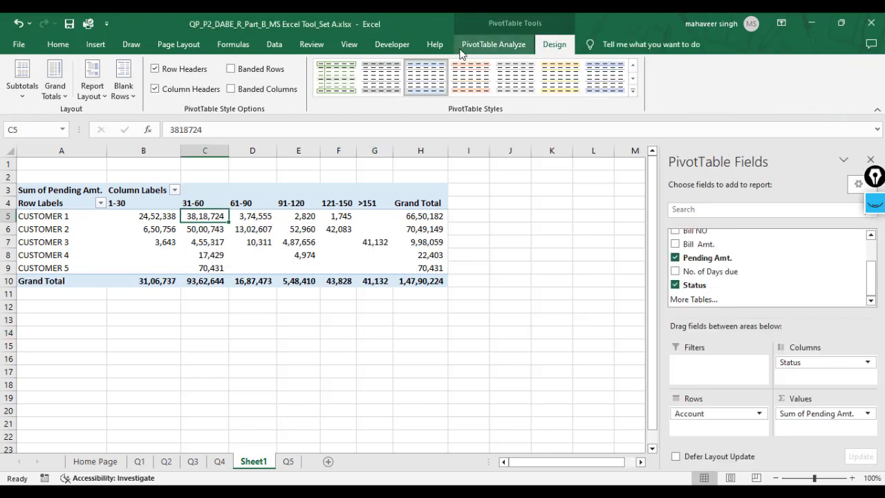
{"action": "left_click", "coordinate": [568, 86]}
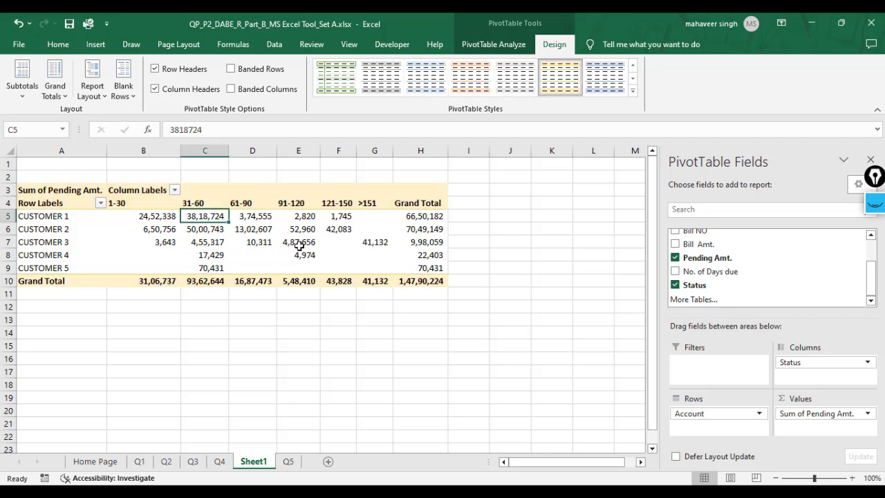
{"action": "left_click", "coordinate": [480, 323]}
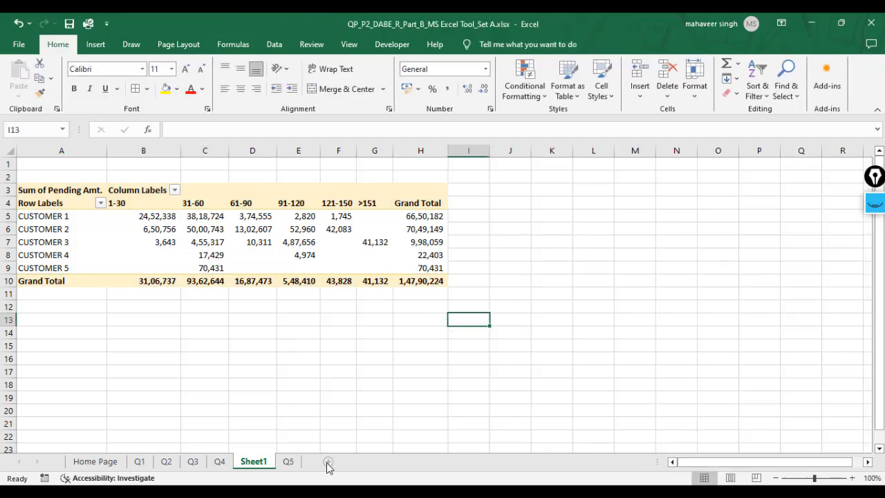
Compare the pivot table's headers and layout with the Q5 sample, and apply all borders to the pivot table range A3:H10.
{"action": "left_click", "coordinate": [288, 462]}
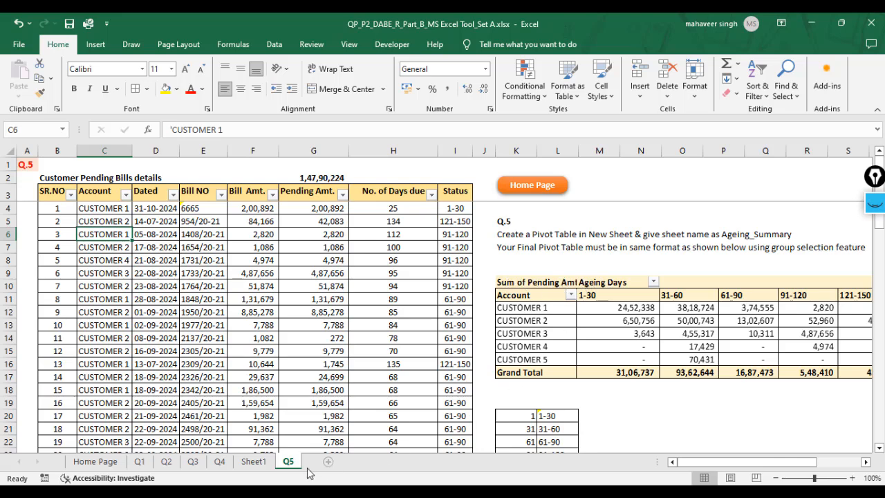
{"action": "left_click", "coordinate": [253, 462]}
{"action": "left_click", "coordinate": [50, 190]}
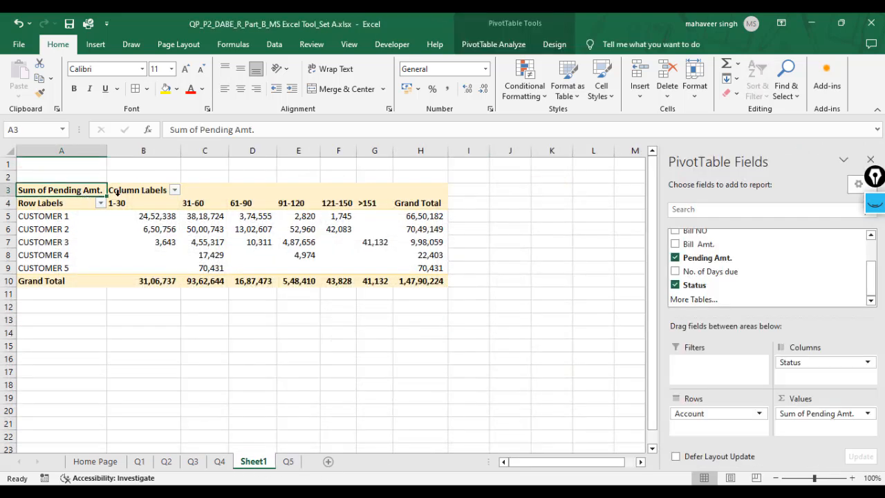
{"action": "left_click", "coordinate": [134, 191]}
{"action": "left_click", "coordinate": [288, 462]}
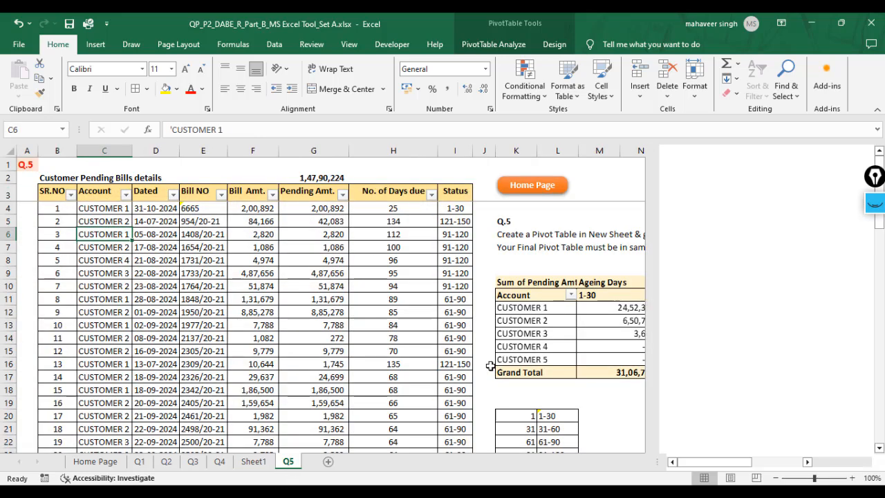
{"action": "left_click", "coordinate": [255, 461]}
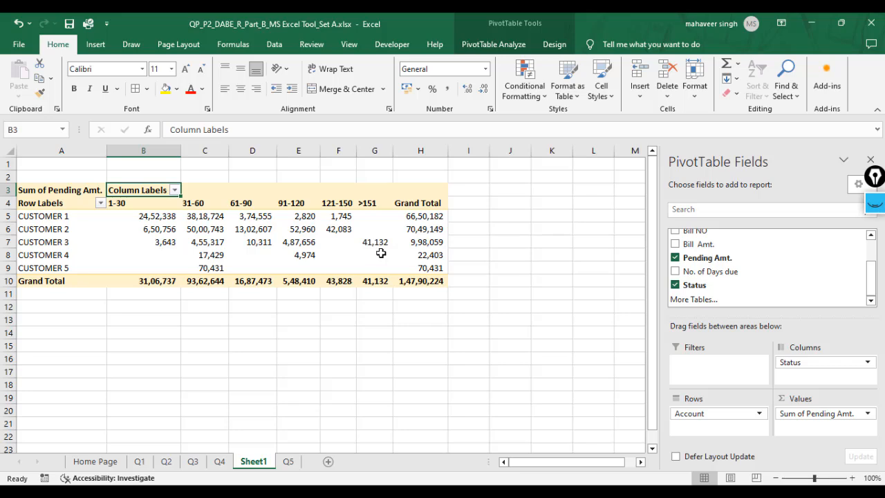
{"action": "left_click", "coordinate": [288, 462]}
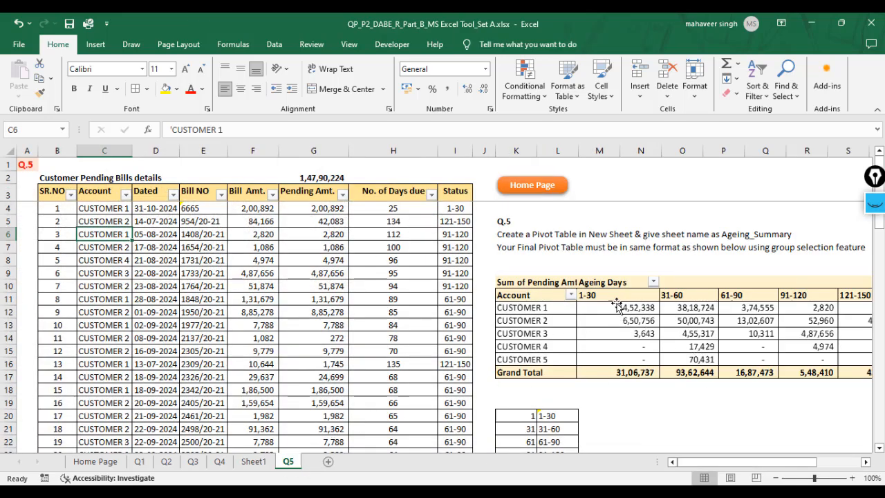
{"action": "left_click", "coordinate": [253, 462]}
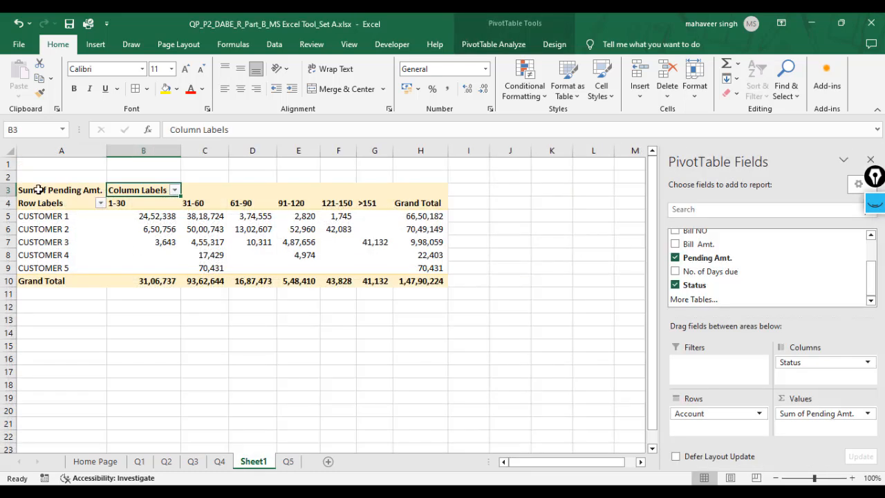
{"action": "left_click_drag", "start_coordinate": [39, 189], "coordinate": [427, 280]}
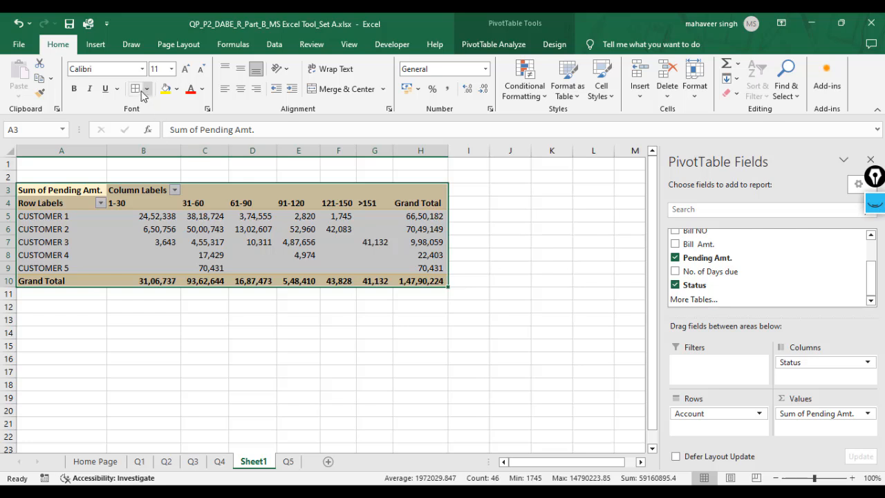
{"action": "left_click", "coordinate": [508, 242]}
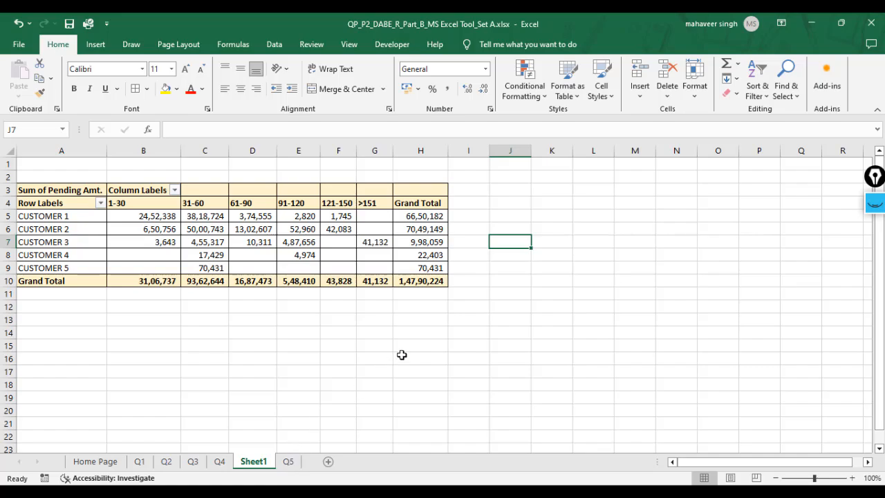
Examine the Q4 sheet's PAN list and the conditions table linking the PAN's fourth letter to type of person and TDS rate.
{"action": "key", "text": "ctrl+Page_Up"}
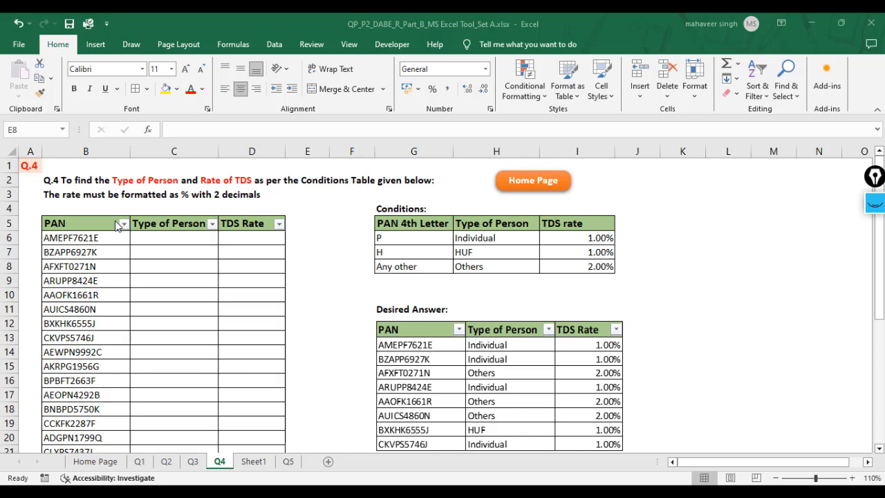
{"action": "left_click", "coordinate": [79, 226]}
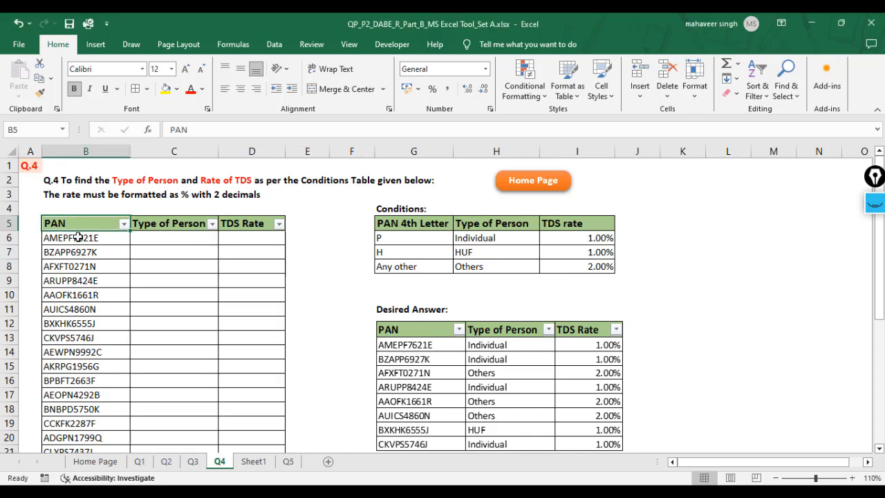
{"action": "left_click", "coordinate": [81, 238]}
{"action": "left_click", "coordinate": [81, 249]}
{"action": "left_click", "coordinate": [81, 266]}
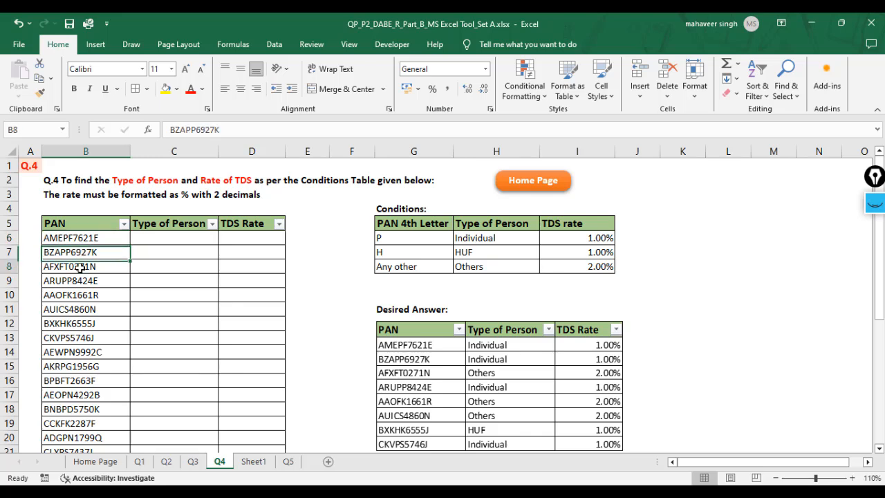
{"action": "left_click", "coordinate": [81, 279]}
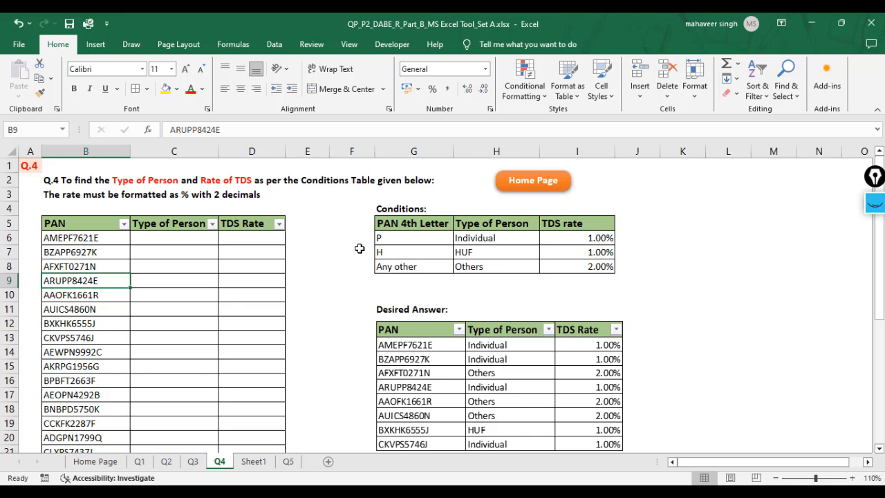
{"action": "left_click", "coordinate": [420, 238]}
{"action": "left_click", "coordinate": [494, 239]}
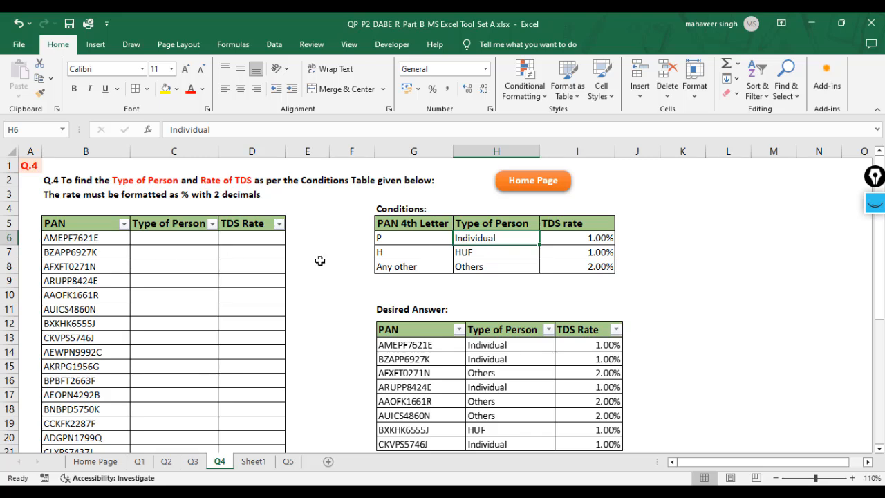
{"action": "left_click", "coordinate": [450, 252]}
{"action": "left_click", "coordinate": [473, 250]}
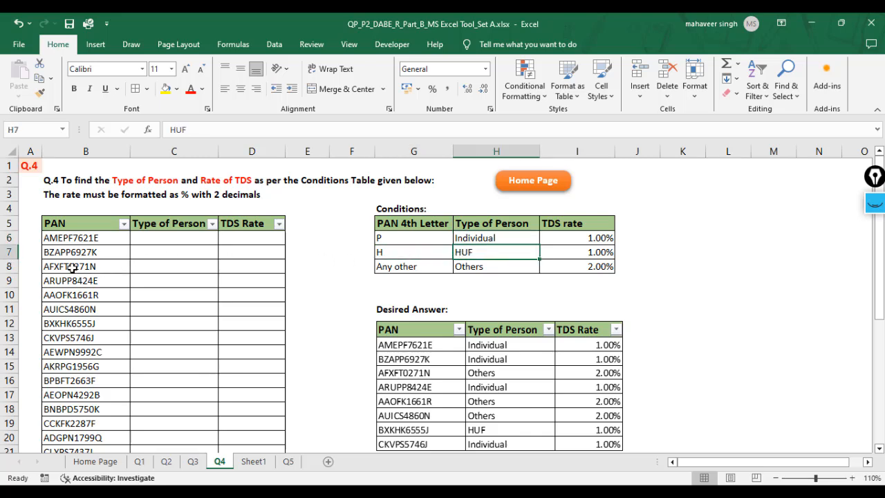
{"action": "left_click", "coordinate": [79, 309]}
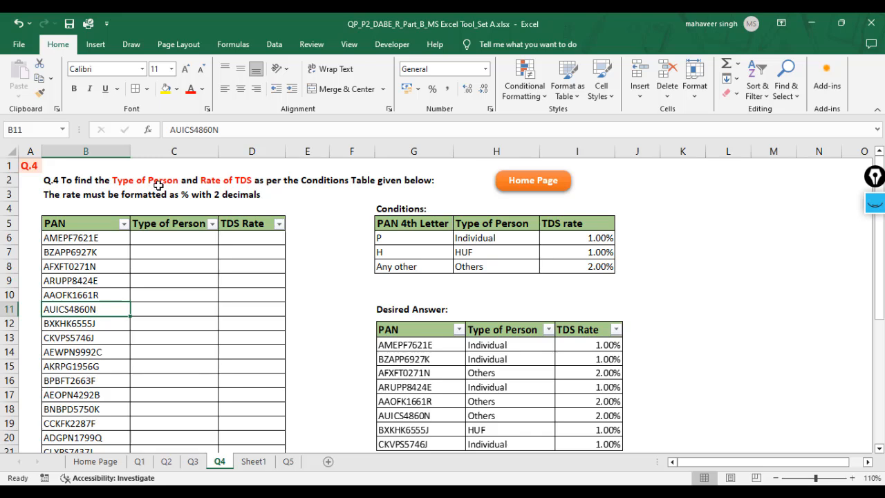
{"action": "left_click", "coordinate": [95, 237]}
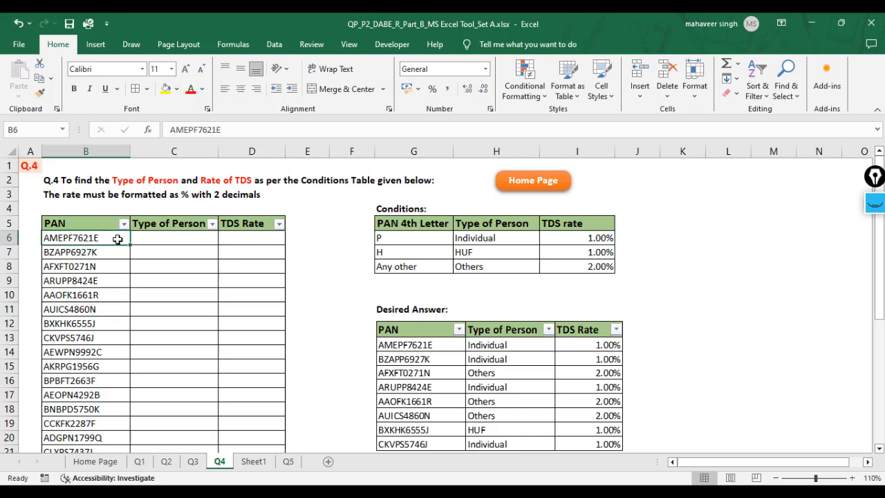
{"action": "left_click", "coordinate": [161, 237]}
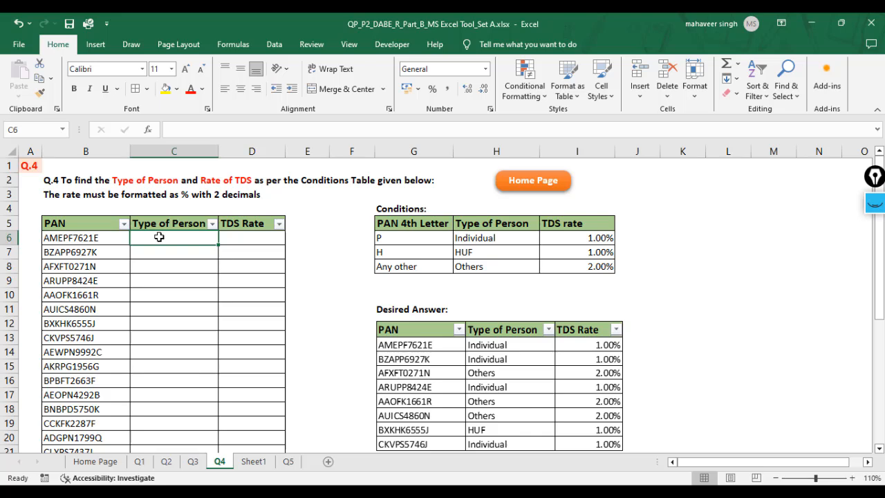
Examine the first PANs and how the conditions table maps fourth letters P, H and any other to a type of person.
{"action": "left_click", "coordinate": [81, 252]}
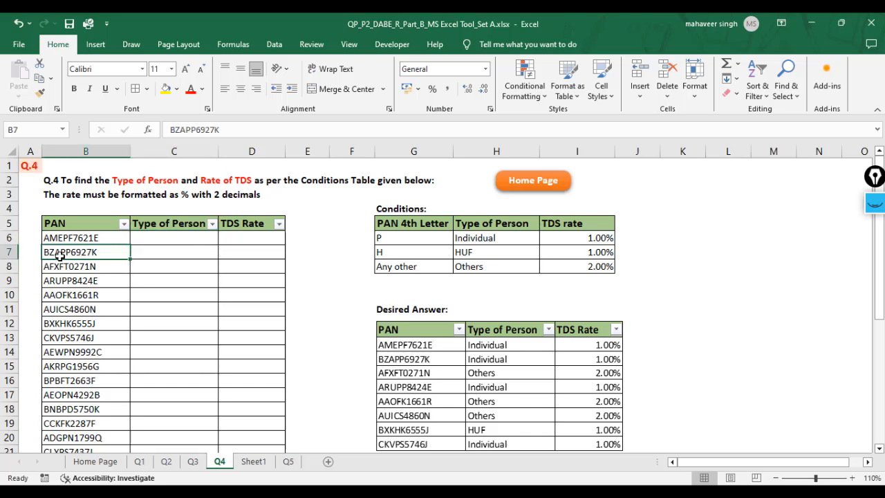
{"action": "left_click", "coordinate": [166, 252]}
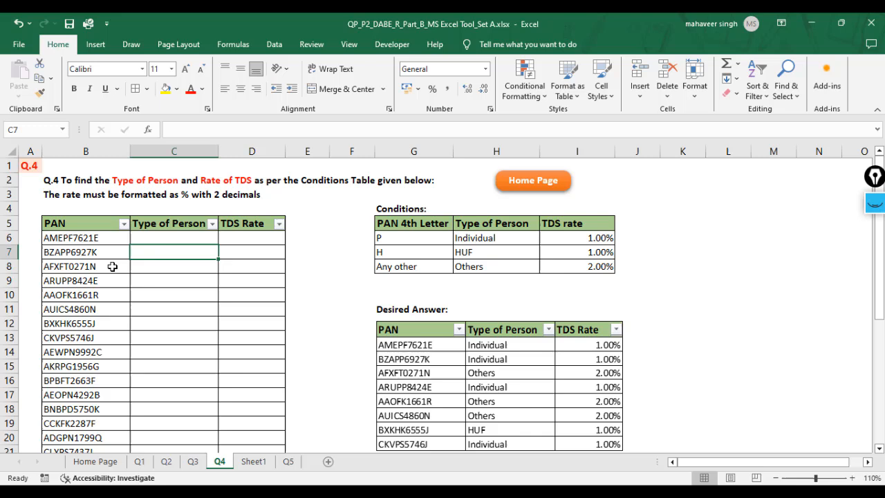
{"action": "left_click", "coordinate": [67, 269]}
{"action": "left_click", "coordinate": [149, 264]}
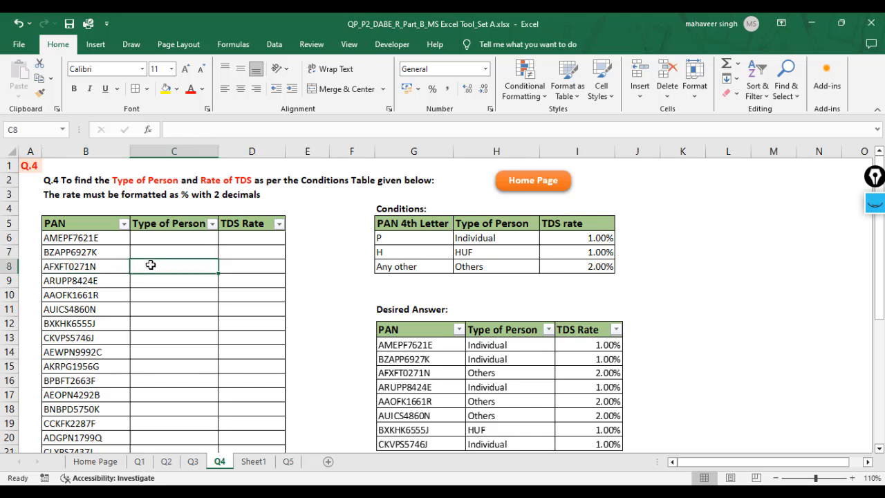
{"action": "left_click", "coordinate": [404, 211]}
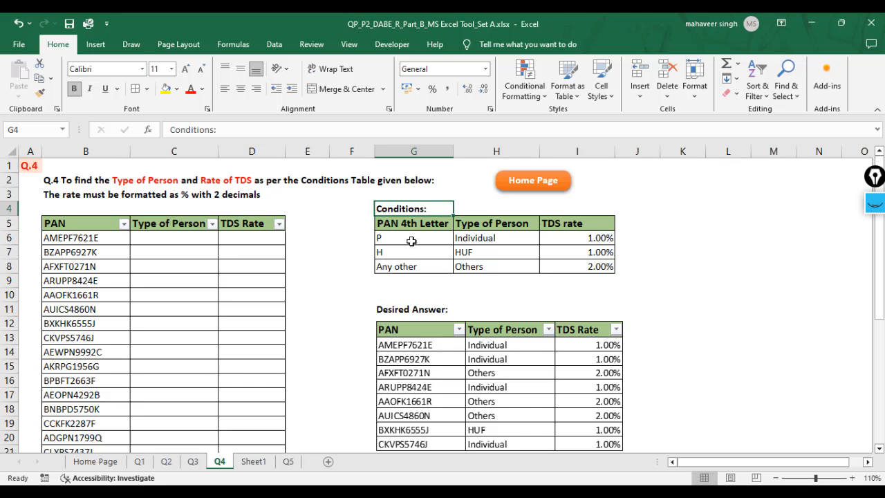
{"action": "left_click", "coordinate": [412, 241]}
{"action": "left_click", "coordinate": [477, 238]}
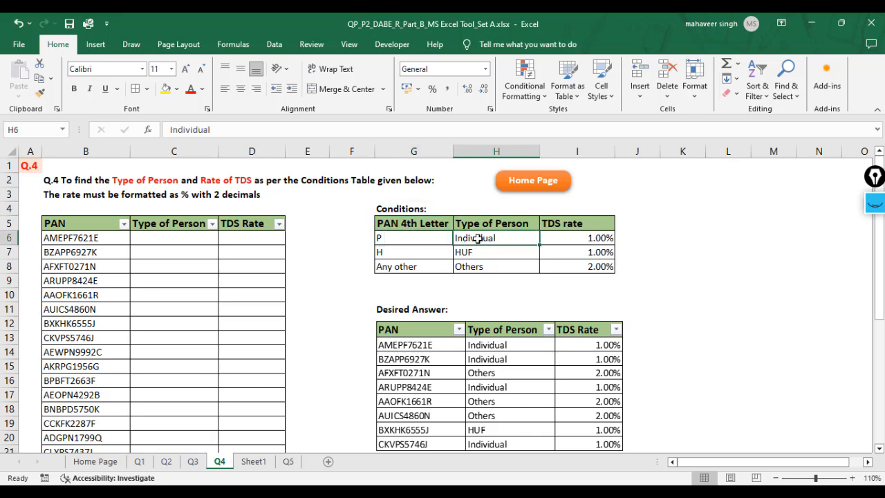
{"action": "left_click", "coordinate": [411, 251]}
{"action": "left_click", "coordinate": [463, 252]}
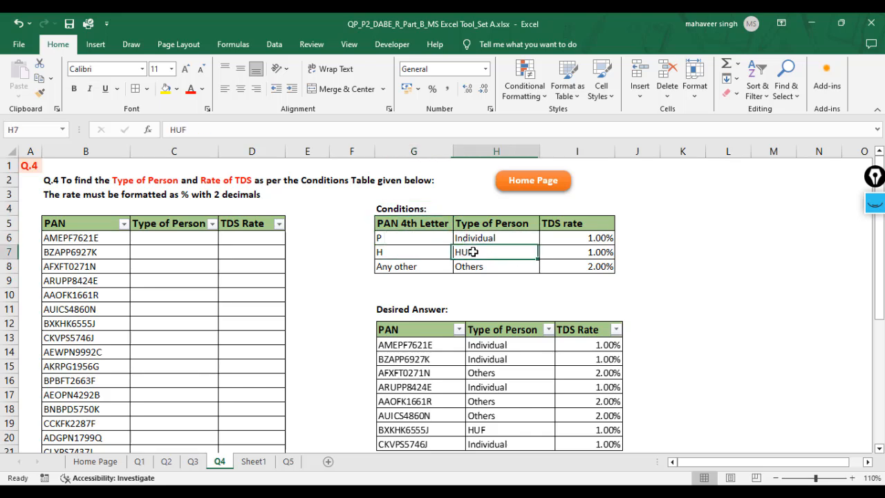
{"action": "left_click", "coordinate": [411, 266]}
{"action": "left_click", "coordinate": [483, 270]}
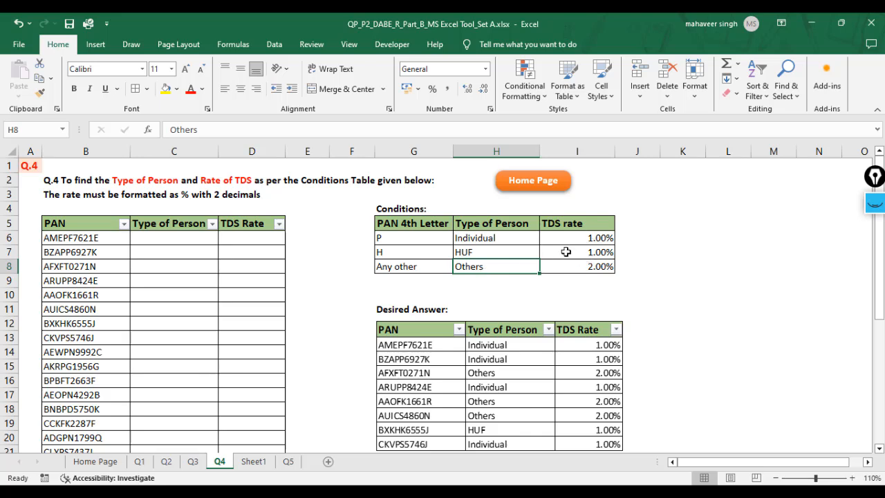
Review the TDS rate given for each type of person in the conditions table, and inspect the desired answer table.
{"action": "left_click", "coordinate": [514, 239]}
{"action": "left_click", "coordinate": [574, 238]}
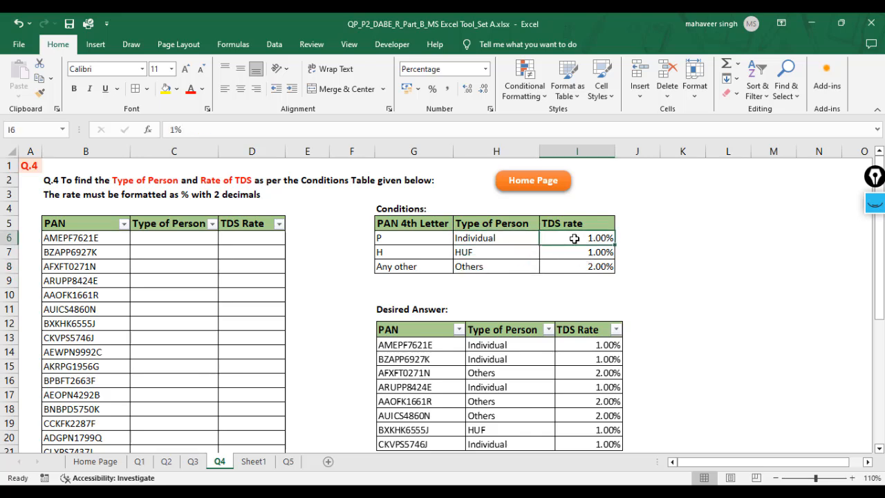
{"action": "left_click", "coordinate": [520, 251]}
{"action": "left_click", "coordinate": [583, 254]}
{"action": "left_click", "coordinate": [498, 269]}
{"action": "left_click", "coordinate": [573, 268]}
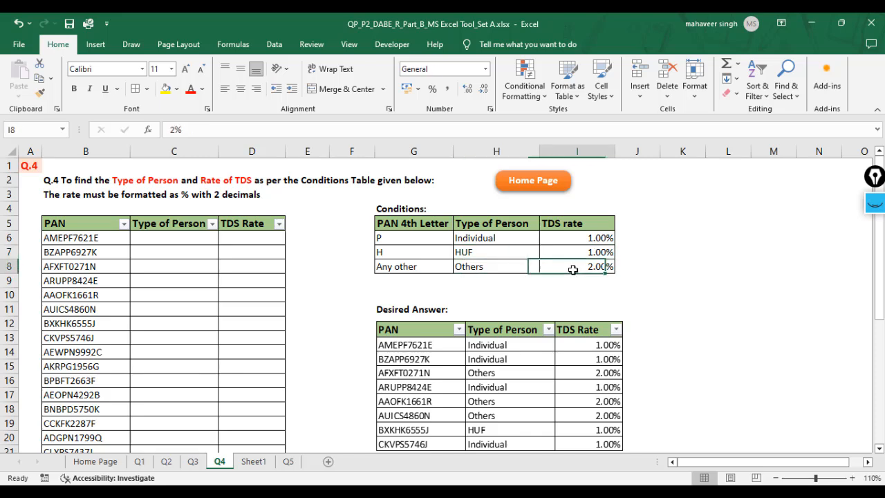
{"action": "left_click_drag", "start_coordinate": [387, 309], "coordinate": [532, 373]}
{"action": "left_click", "coordinate": [670, 309]}
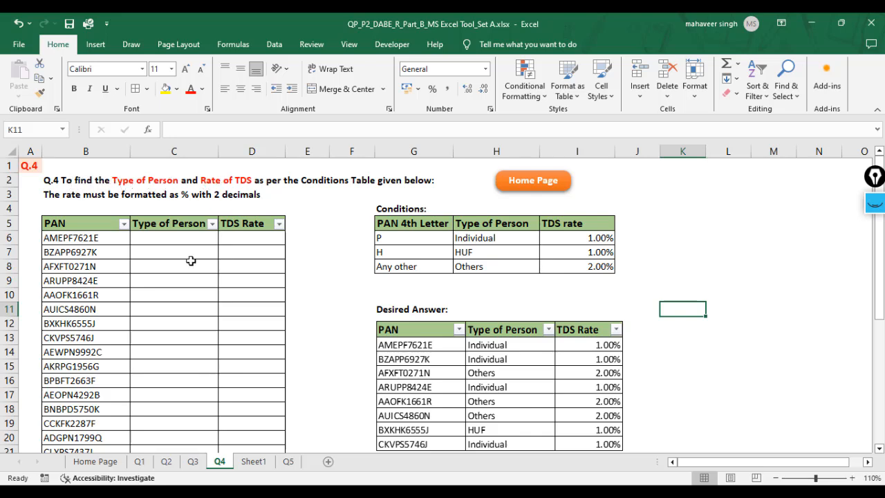
Compare the blank Type of Person and TDS Rate columns with the conditions table's letter, person type and rate columns.
{"action": "left_click", "coordinate": [87, 238]}
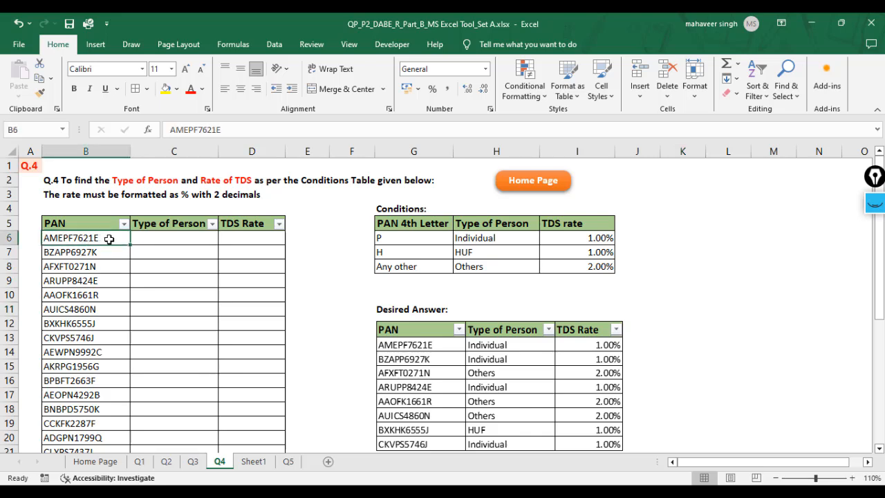
{"action": "left_click", "coordinate": [156, 235]}
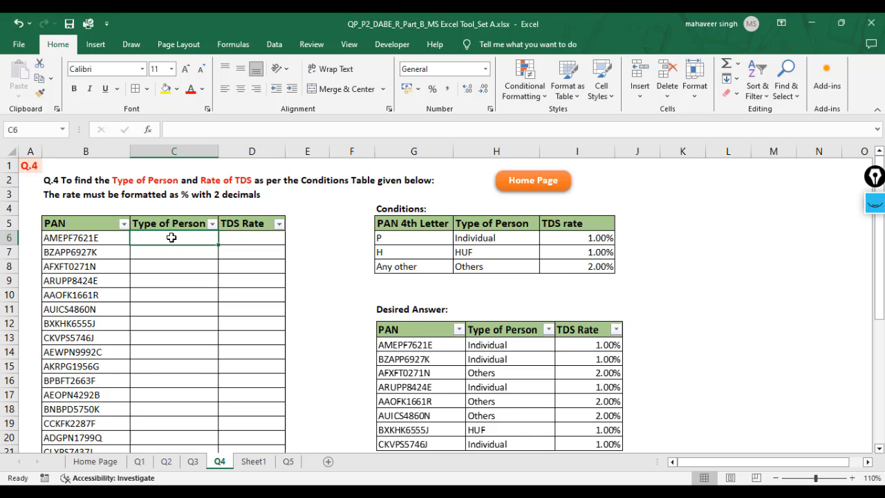
{"action": "left_click", "coordinate": [247, 236]}
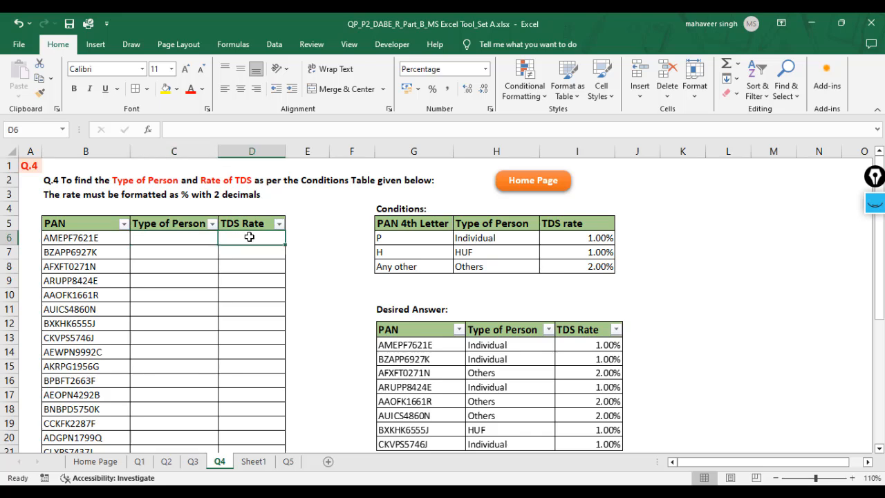
{"action": "left_click", "coordinate": [595, 240]}
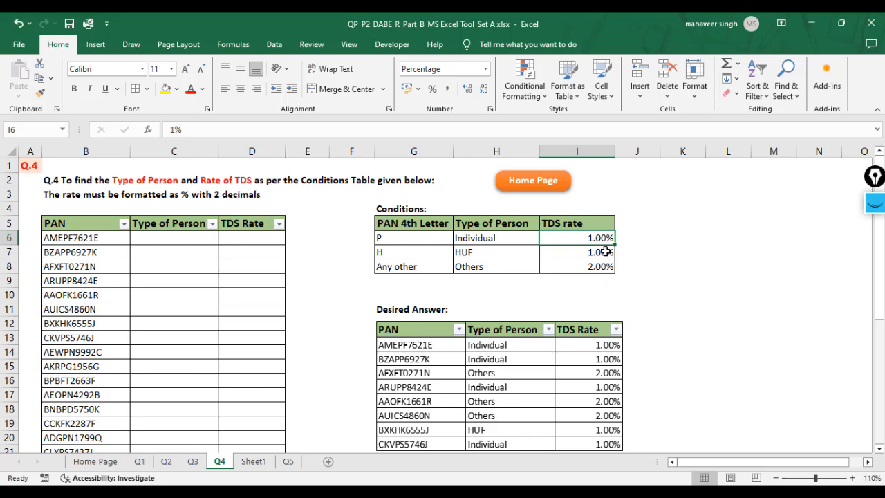
{"action": "left_click_drag", "start_coordinate": [251, 237], "coordinate": [251, 300]}
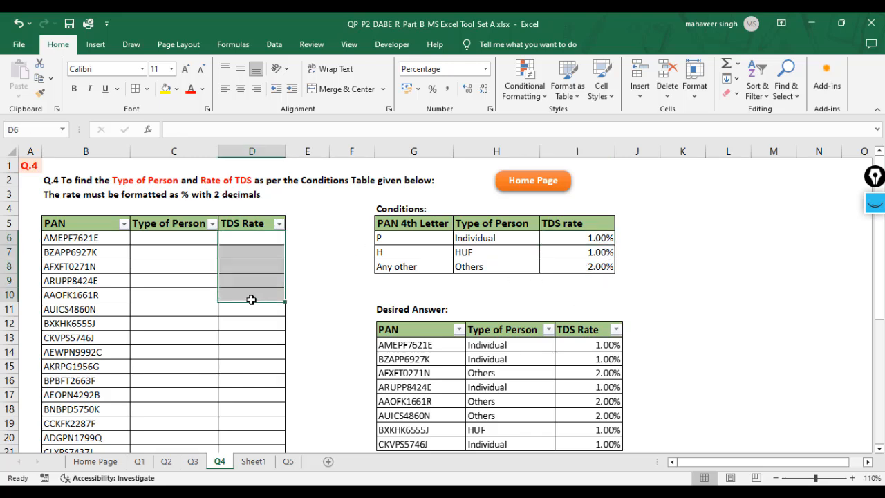
{"action": "left_click", "coordinate": [306, 269]}
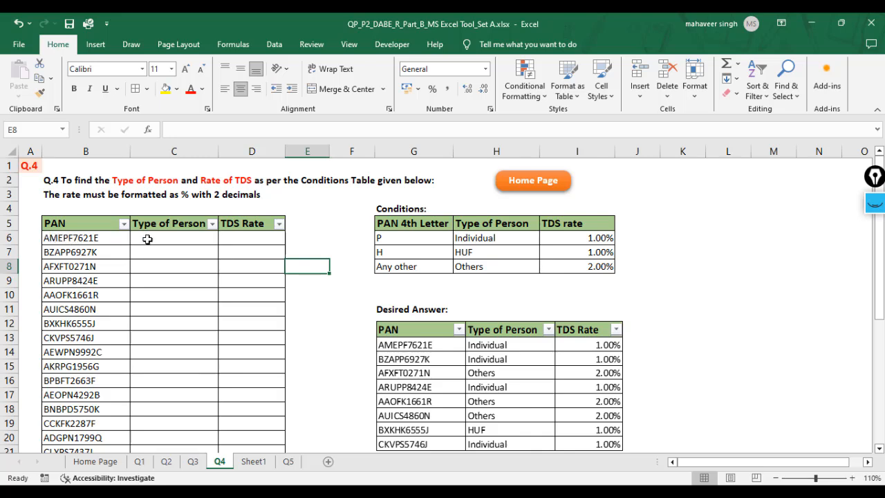
{"action": "left_click", "coordinate": [161, 239]}
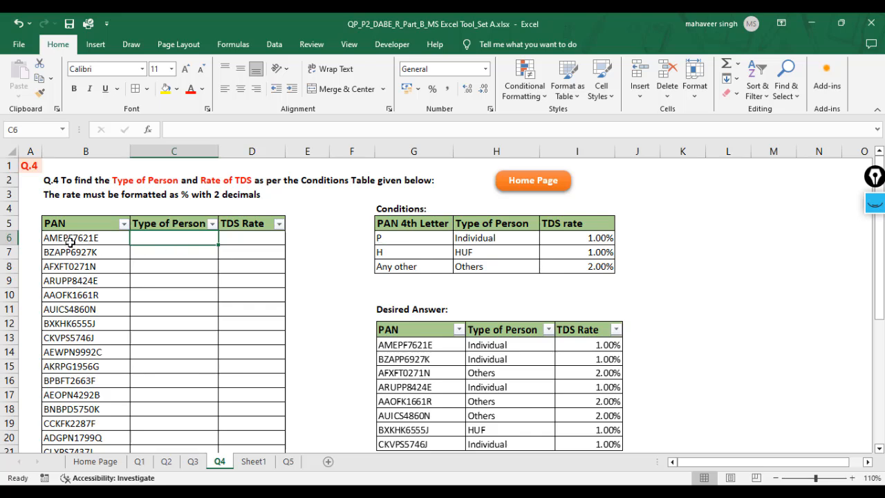
{"action": "left_click", "coordinate": [397, 238]}
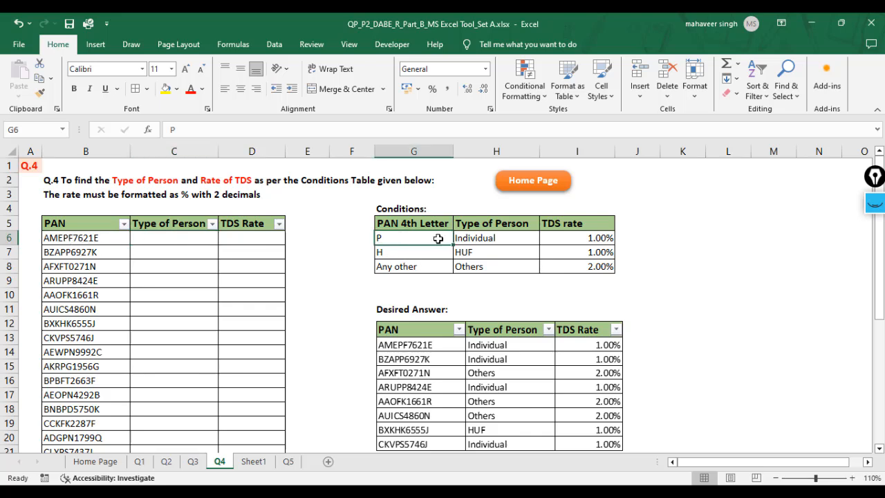
{"action": "left_click", "coordinate": [489, 238]}
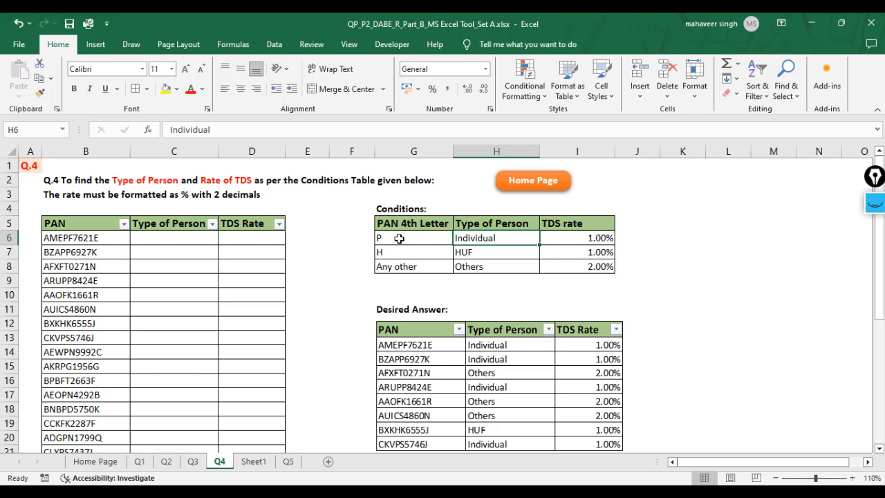
{"action": "left_click_drag", "start_coordinate": [401, 238], "coordinate": [511, 265]}
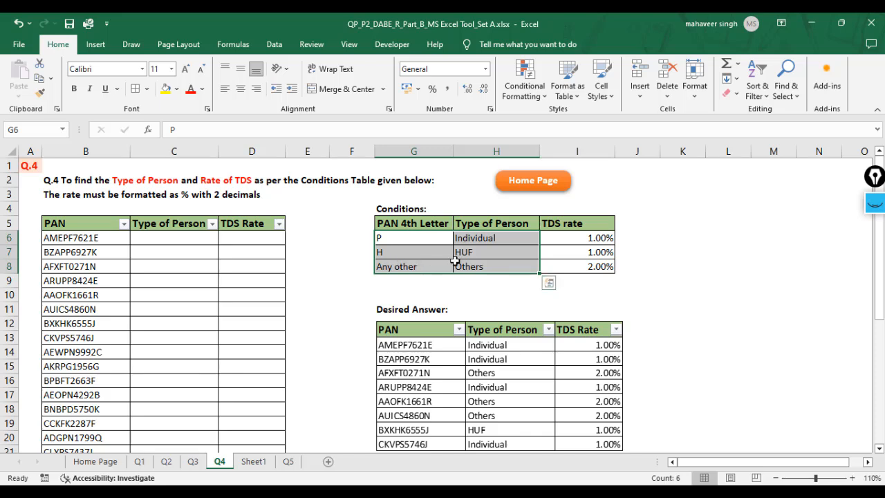
Enter the formula =MID(B6,4,0) in C6, the first Type of Person cell.
{"action": "left_click", "coordinate": [186, 239]}
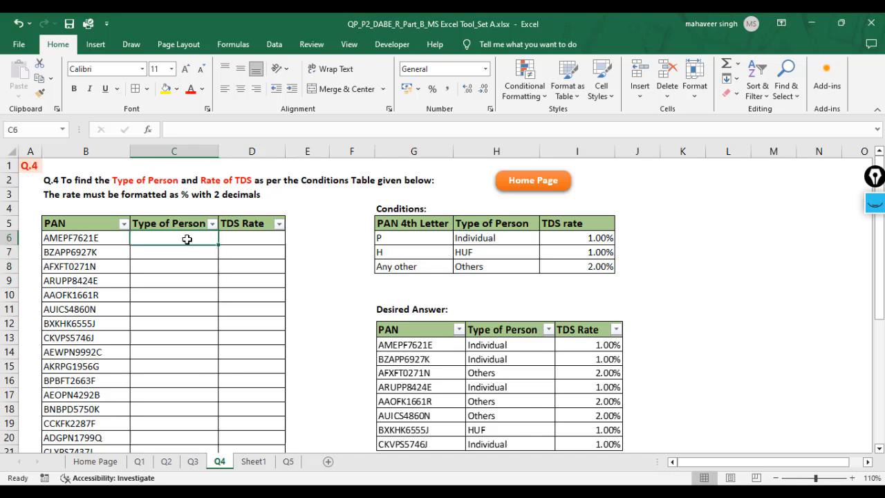
{"action": "type", "text": "=mid"}
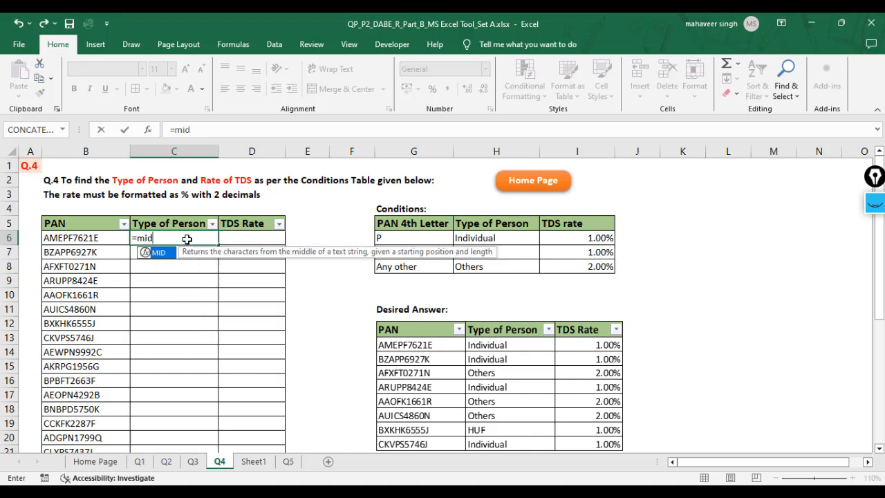
{"action": "key", "text": "Tab"}
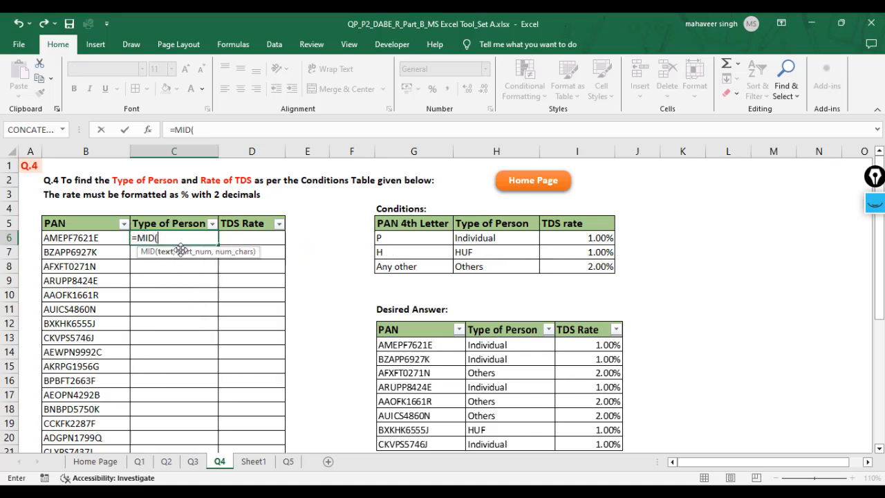
{"action": "left_click", "coordinate": [88, 239]}
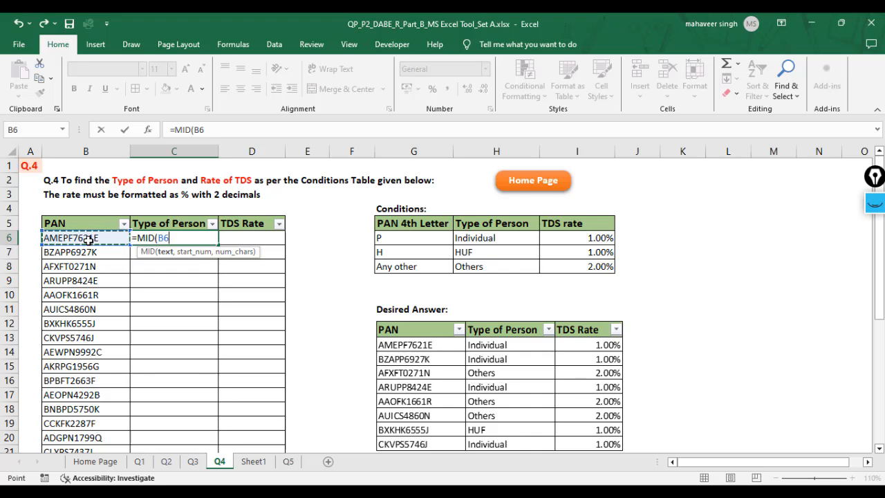
{"action": "type", "text": ",4"}
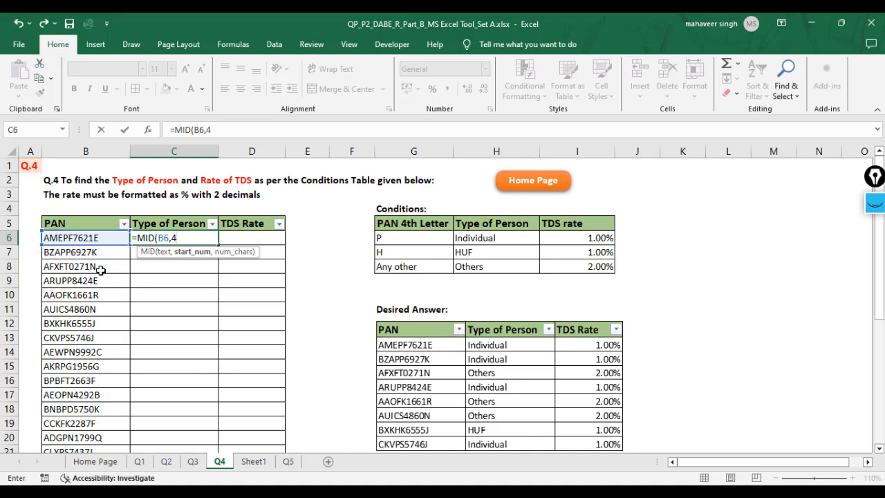
{"action": "type", "text": ",0"}
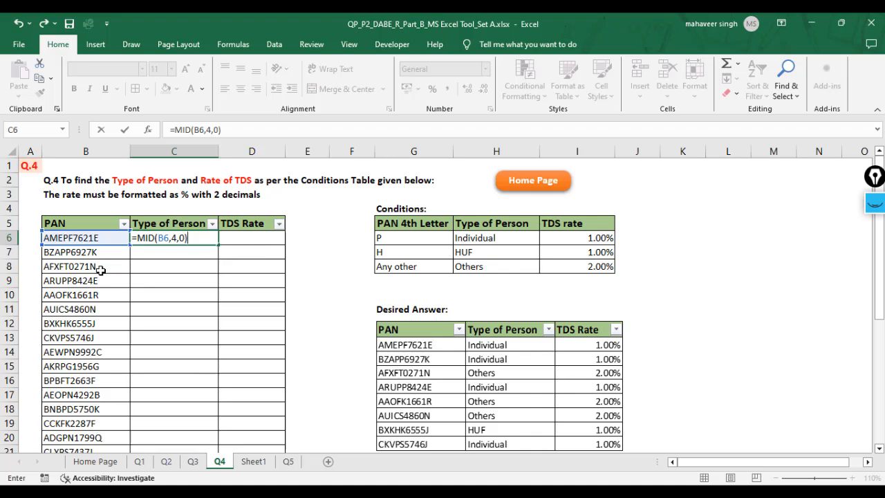
{"action": "key", "text": "Return"}
Change the number of characters in C6's MID formula to 1 so it extracts the PAN's fourth letter.
{"action": "key", "text": "Up"}
{"action": "key", "text": "F2"}
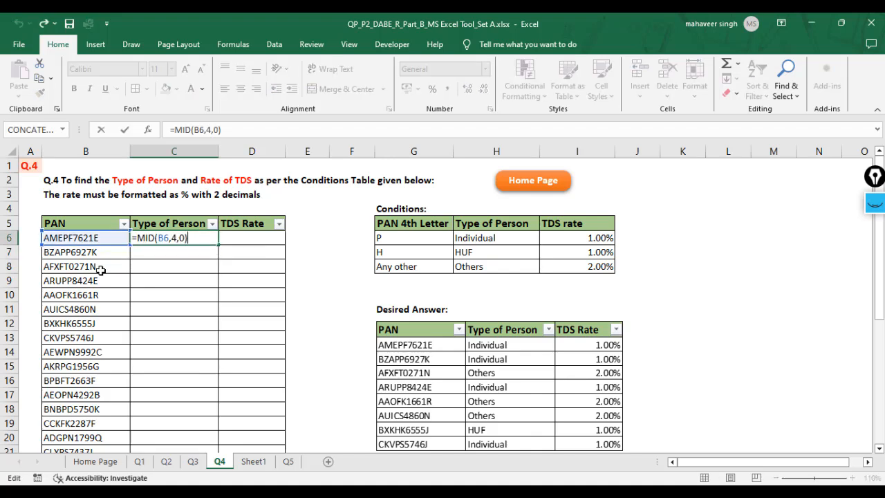
{"action": "key", "text": "Left"}
{"action": "type", "text": "1"}
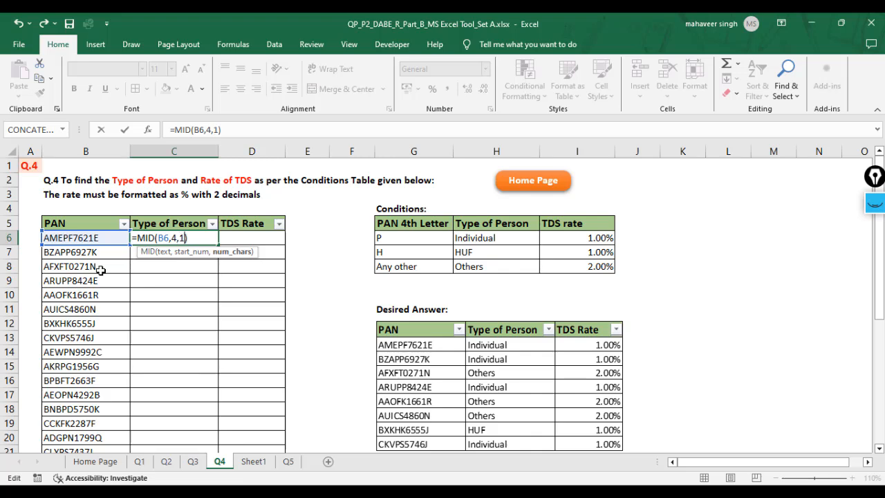
{"action": "key", "text": "Return"}
{"action": "key", "text": "Up"}
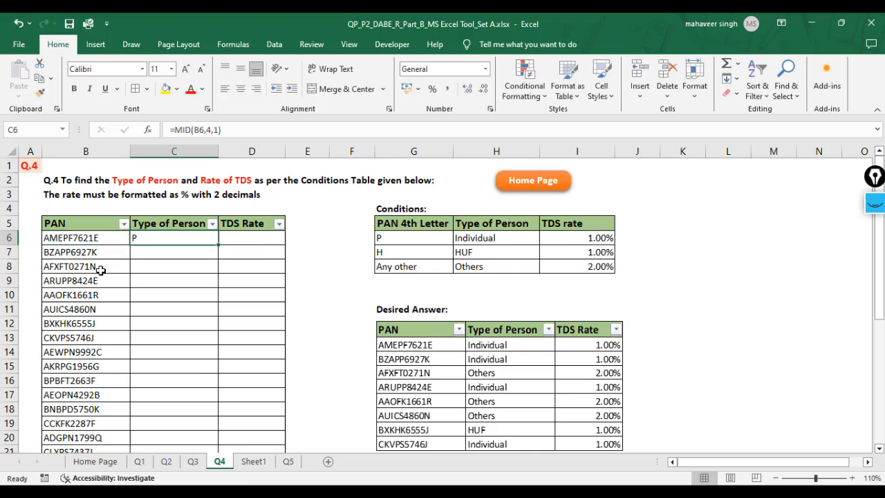
Try extracting two characters from the PAN by changing C6's formula to =MID(B6,4,2).
{"action": "key", "text": "F2"}
{"action": "key", "text": "Left"}
{"action": "key", "text": "BackSpace"}
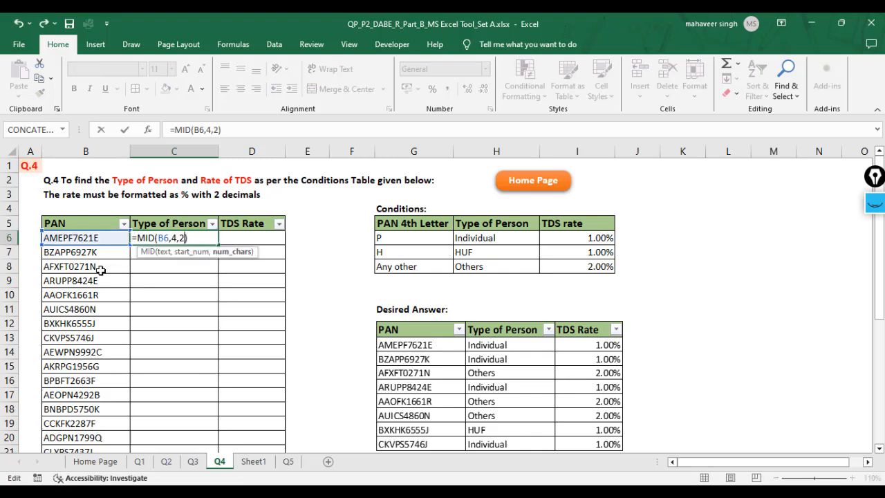
{"action": "type", "text": "2"}
{"action": "key", "text": "Return"}
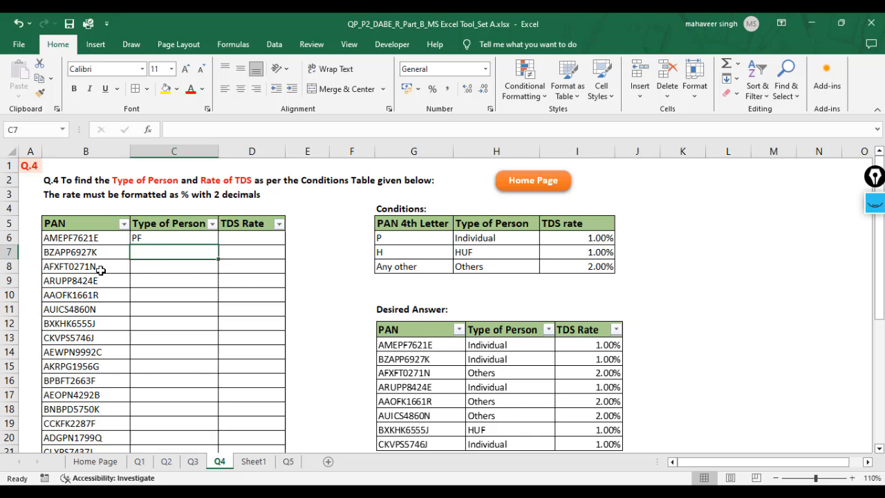
{"action": "left_click", "coordinate": [142, 239]}
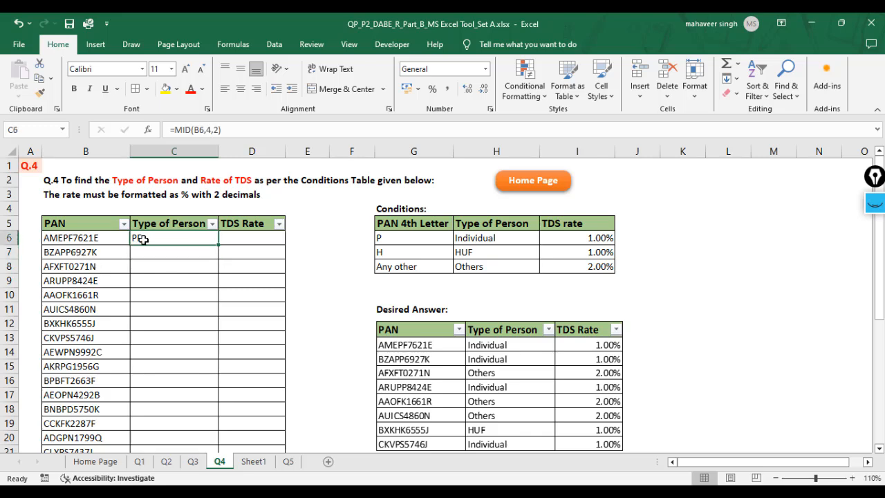
Restore C6's formula to =MID(B6,4,1) so it extracts a single character.
{"action": "key", "text": "F2"}
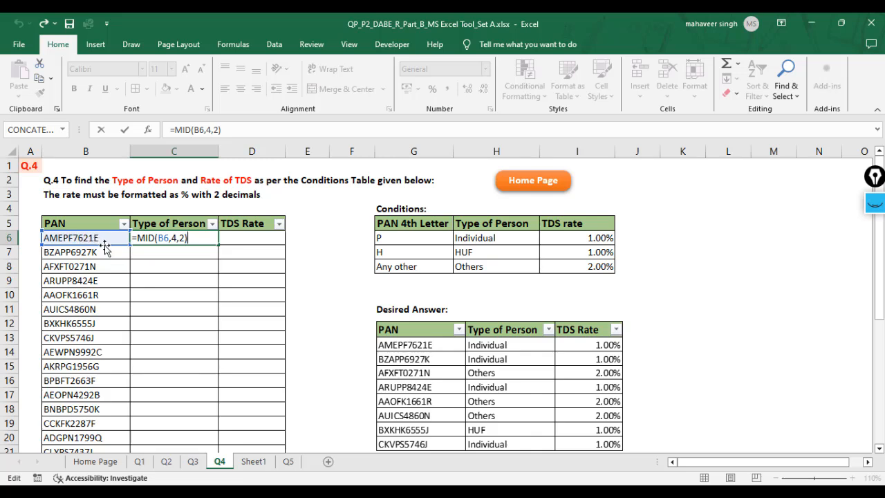
{"action": "key", "text": "Left"}
{"action": "key", "text": "Left"}
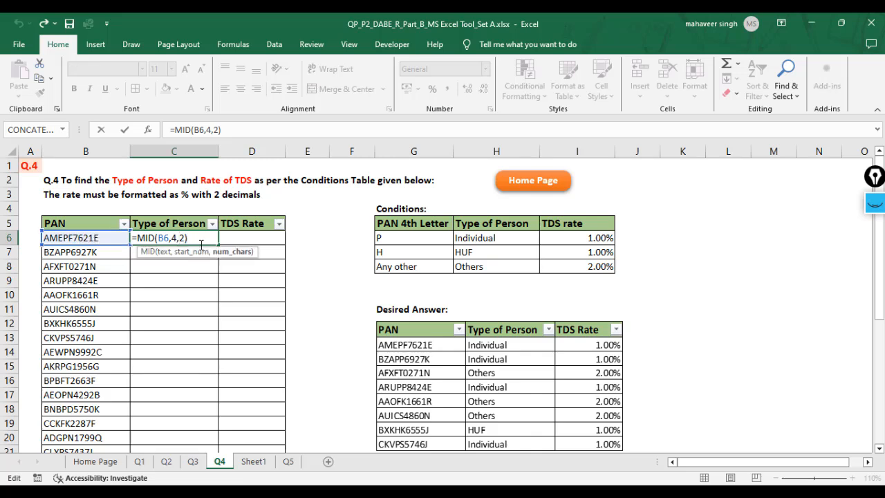
{"action": "key", "text": "Delete"}
{"action": "type", "text": "1"}
{"action": "key", "text": "Return"}
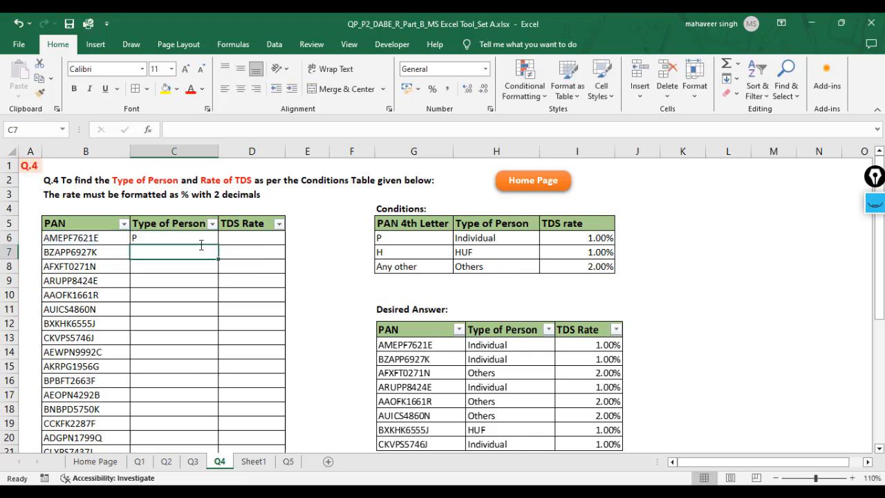
Fill C6's MID formula down the Type of Person column to extract every PAN's fourth letter.
{"action": "key", "text": "Up"}
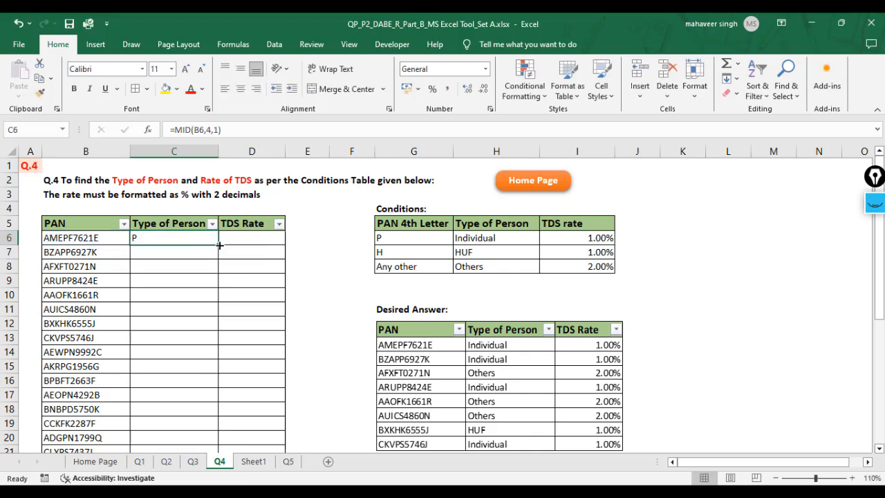
{"action": "double_click", "coordinate": [219, 245]}
{"action": "left_click", "coordinate": [158, 313]}
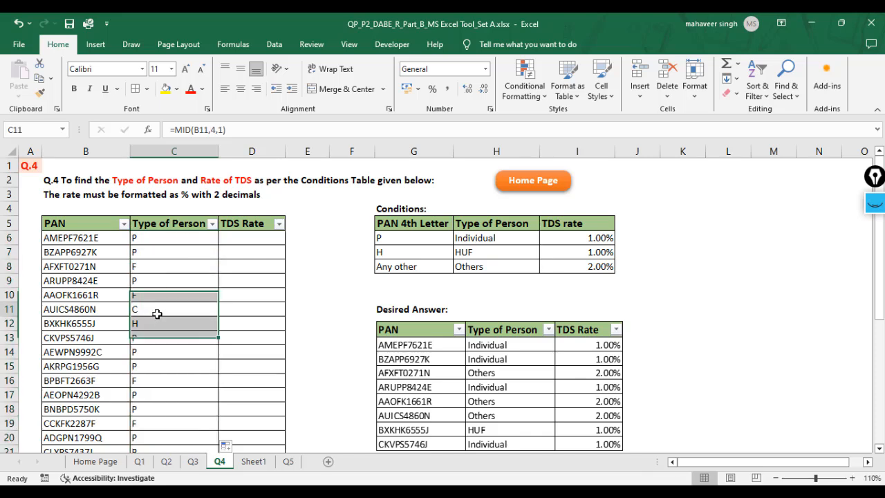
{"action": "left_click", "coordinate": [148, 320]}
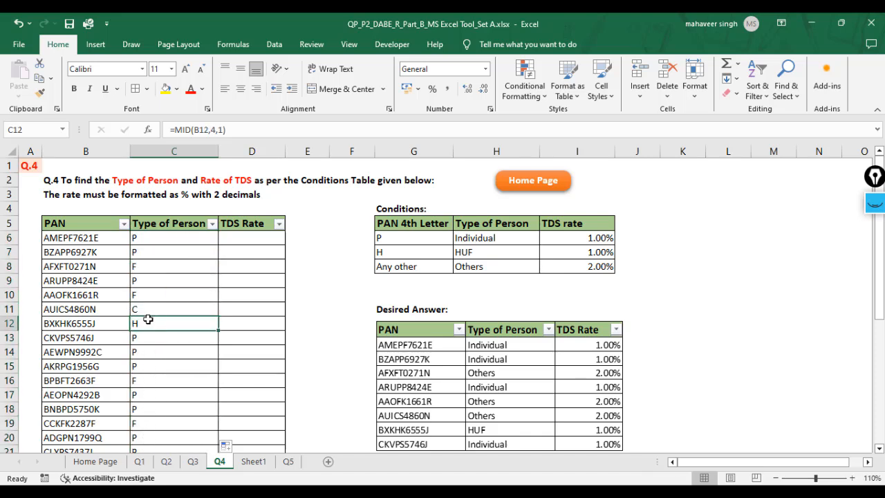
Compare the extracted fourth letters in the Type of Person column with the letters and person types in the Conditions table.
{"action": "left_click", "coordinate": [391, 238]}
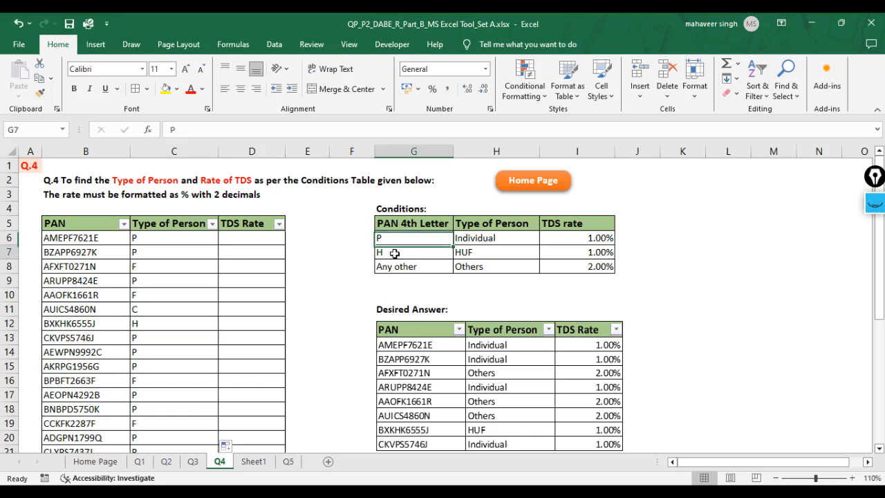
{"action": "left_click", "coordinate": [391, 268]}
{"action": "left_click", "coordinate": [494, 266]}
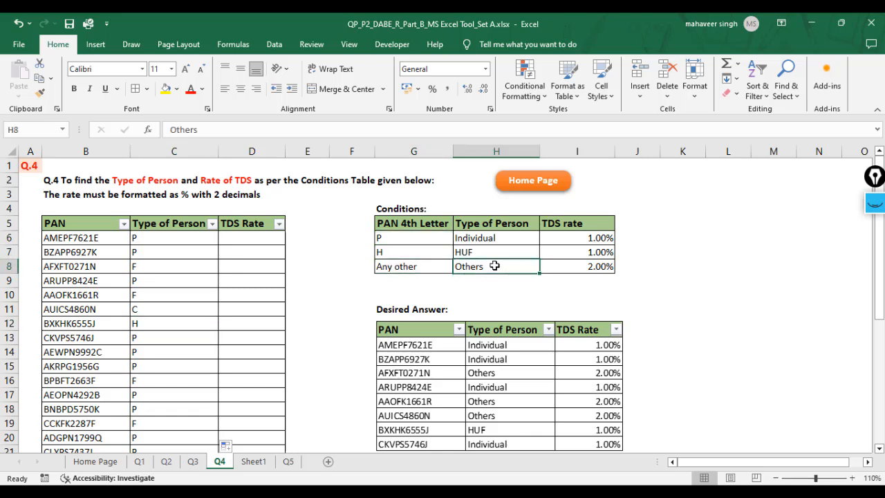
{"action": "left_click", "coordinate": [276, 233]}
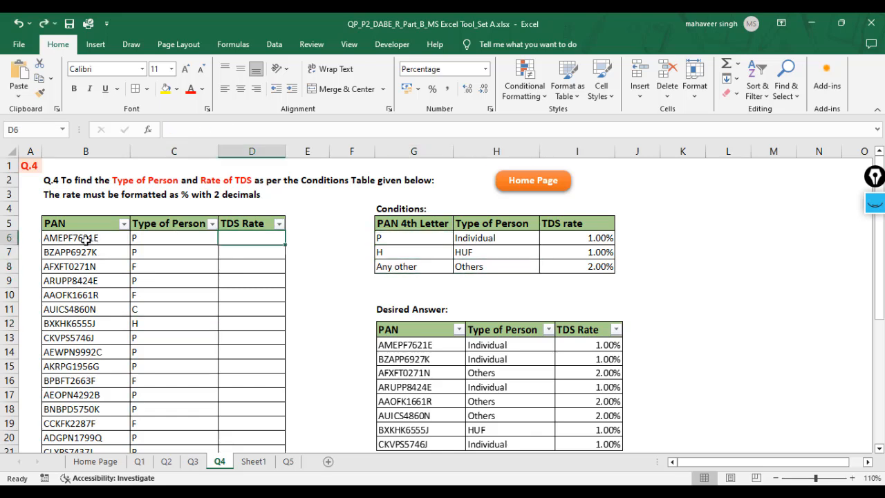
{"action": "left_click", "coordinate": [156, 238]}
{"action": "left_click", "coordinate": [152, 266]}
{"action": "left_click", "coordinate": [151, 294]}
{"action": "left_click", "coordinate": [150, 309]}
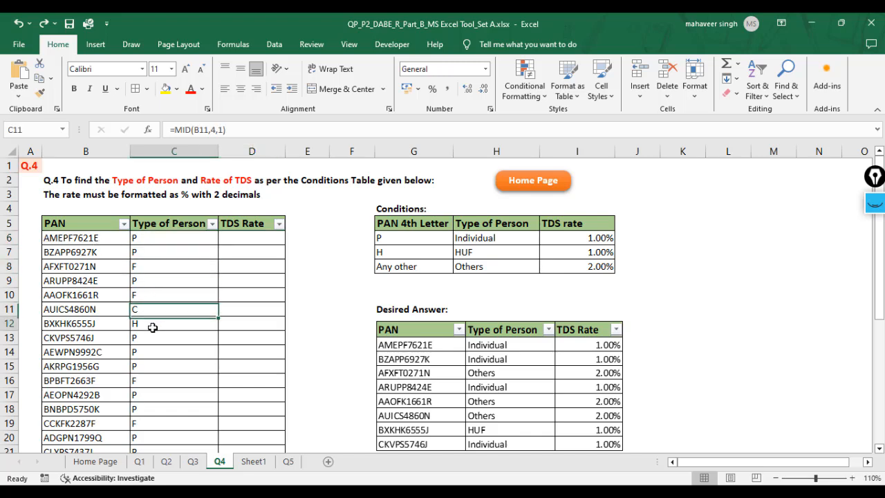
{"action": "left_click", "coordinate": [152, 327]}
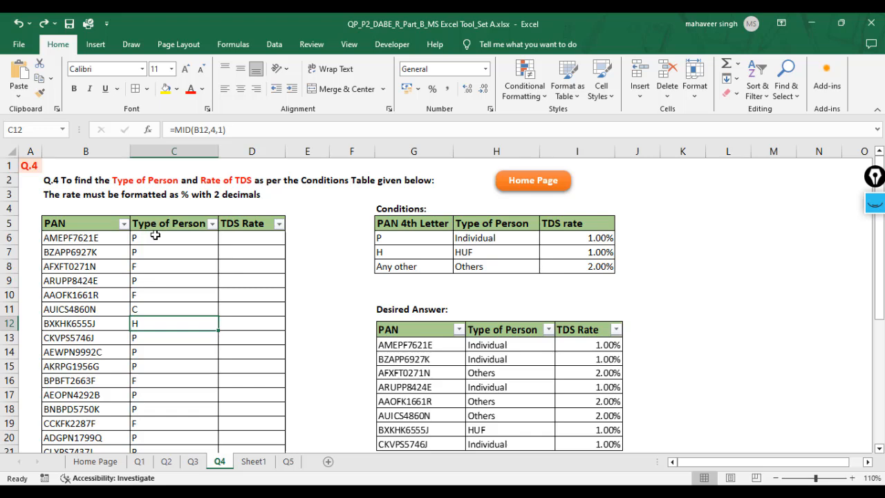
{"action": "left_click", "coordinate": [415, 237]}
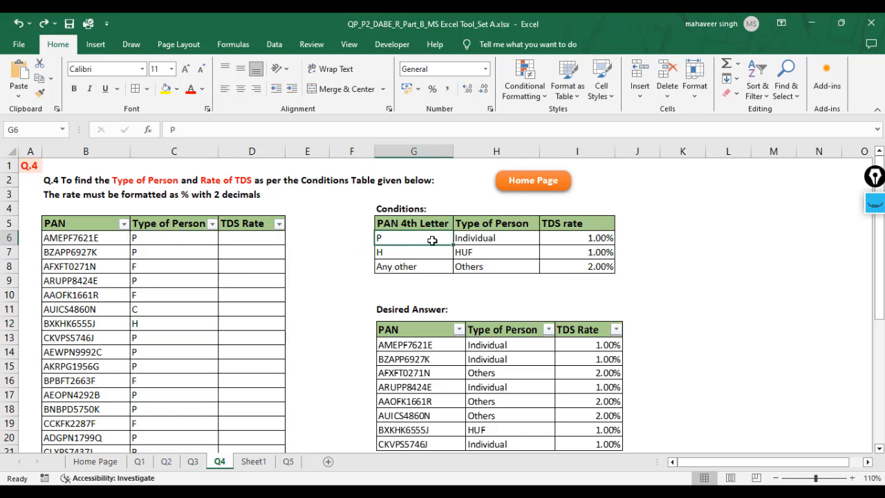
{"action": "left_click", "coordinate": [476, 239]}
{"action": "left_click", "coordinate": [422, 256]}
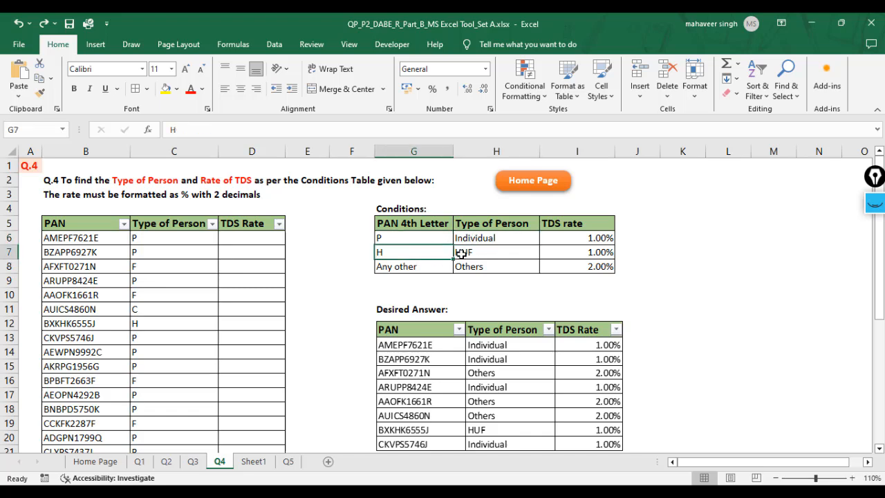
{"action": "left_click", "coordinate": [461, 255]}
{"action": "left_click", "coordinate": [429, 265]}
{"action": "left_click", "coordinate": [473, 267]}
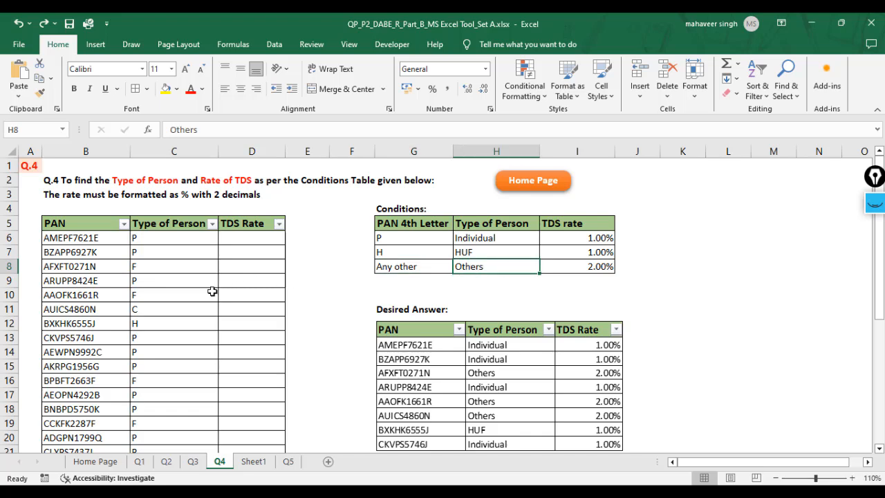
{"action": "left_click", "coordinate": [150, 312]}
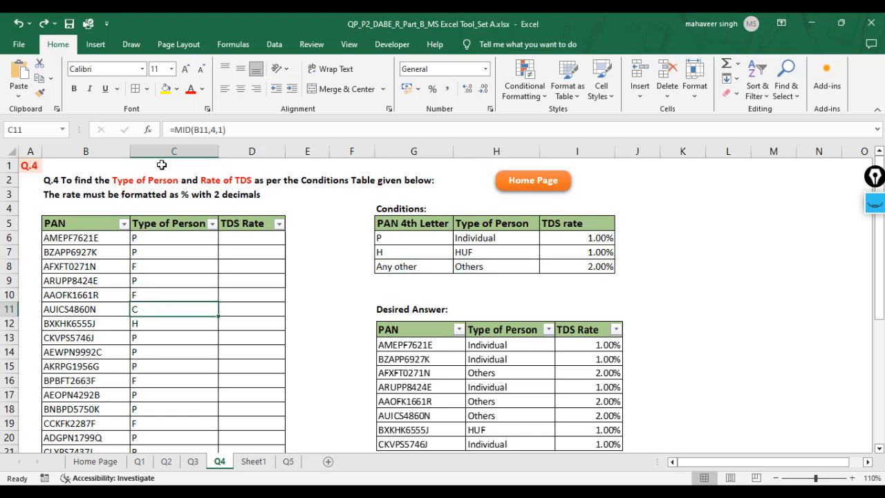
Copy the expression MID(B6,4,1) from C6 without the equals sign, leaving the cell unedited.
{"action": "double_click", "coordinate": [158, 238]}
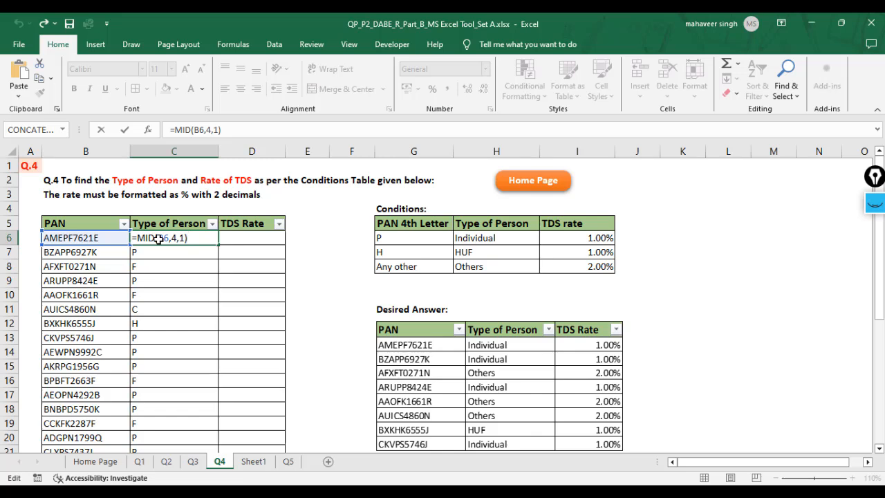
{"action": "key", "text": "shift+Left"}
{"action": "key", "text": "shift+Left"}
{"action": "key", "text": "shift+Left"}
{"action": "key", "text": "shift+Left"}
{"action": "key", "text": "shift+Left"}
{"action": "key", "text": "shift+Left"}
{"action": "key", "text": "shift+Left"}
{"action": "key", "text": "shift+Left"}
{"action": "key", "text": "shift+Left"}
{"action": "key", "text": "shift+Left"}
{"action": "key", "text": "shift+Left"}
{"action": "key", "text": "ctrl+c"}
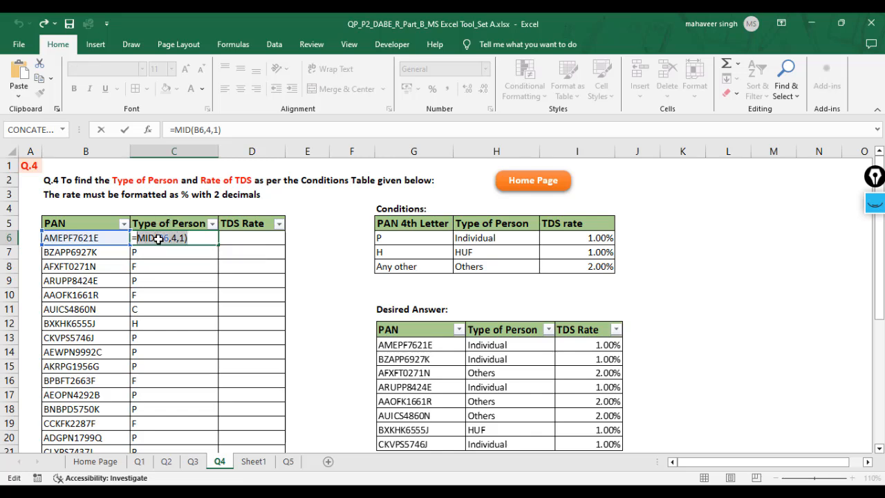
{"action": "key", "text": "Escape"}
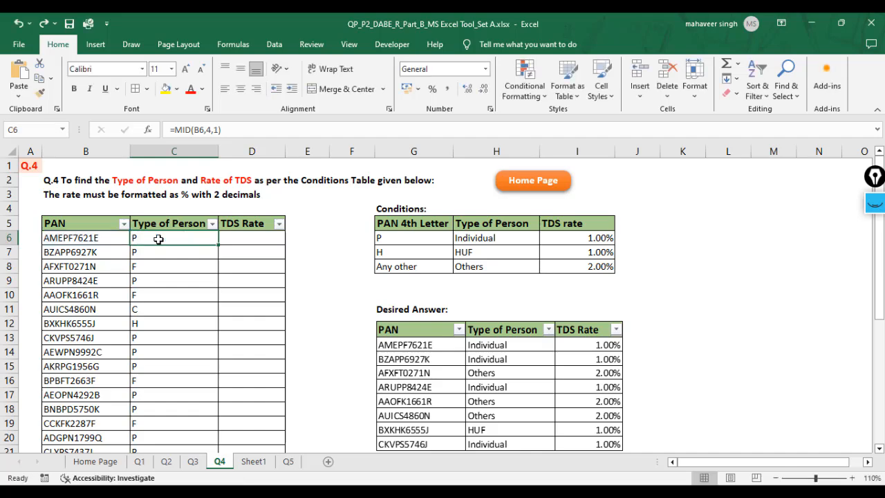
Clear the filled formulas from the Type of Person column, from C6 down.
{"action": "key", "text": "ctrl+shift+Down"}
{"action": "key", "text": "Delete"}
{"action": "key", "text": "Up"}
{"action": "key", "text": "Down"}
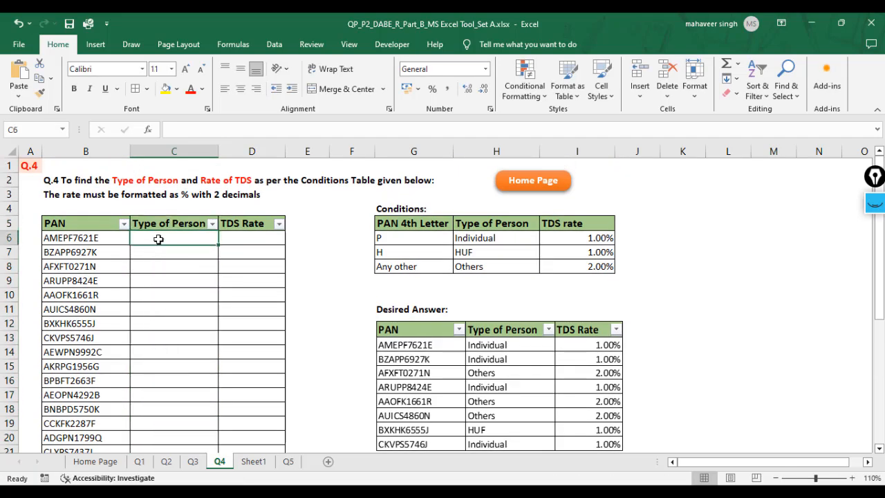
Begin C6's formula with an IF that tests MID(B6,4,1)="P" and returns "Individual" when true.
{"action": "type", "text": "=if"}
{"action": "key", "text": "Tab"}
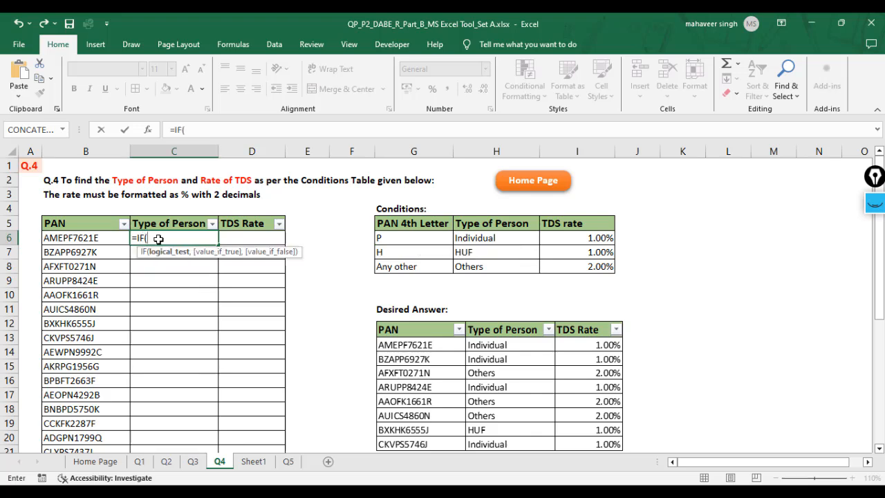
{"action": "type", "text": "MID(B6,4,1)"}
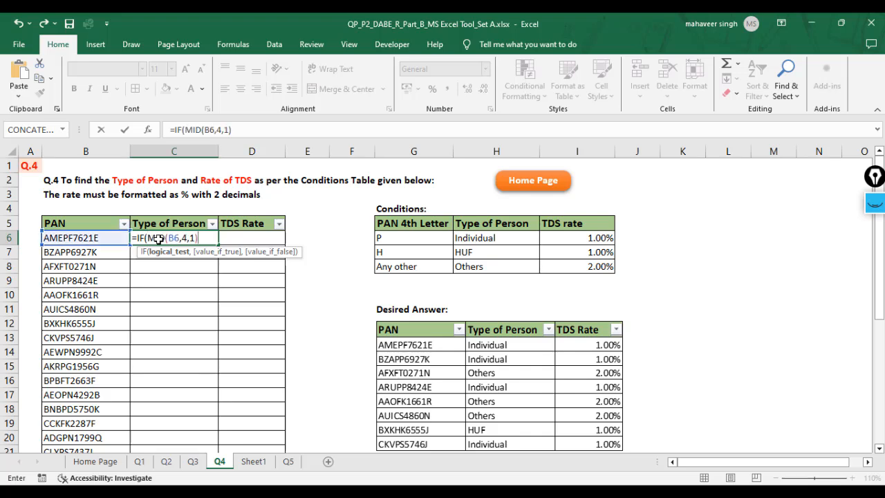
{"action": "type", "text": "=\""}
{"action": "key", "text": "BackSpace"}
{"action": "key", "text": "BackSpace"}
{"action": "key", "text": "BackSpace"}
{"action": "type", "text": "\"P\","}
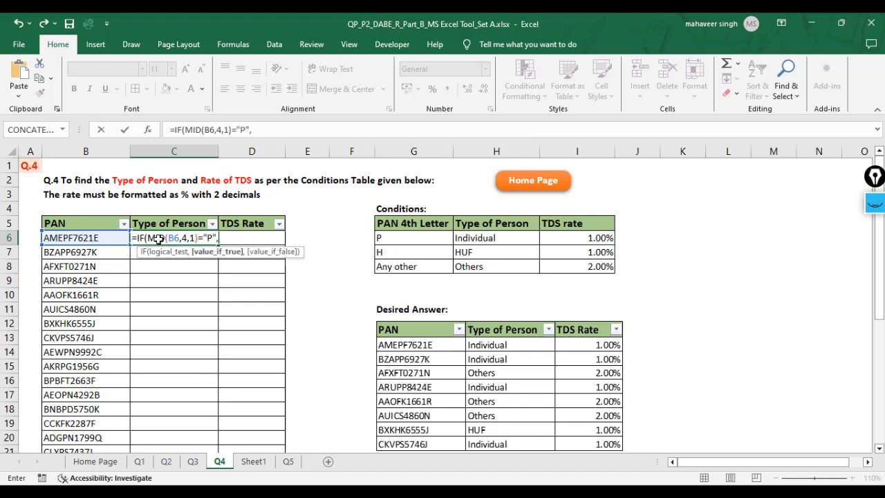
{"action": "type", "text": "\"Individual"}
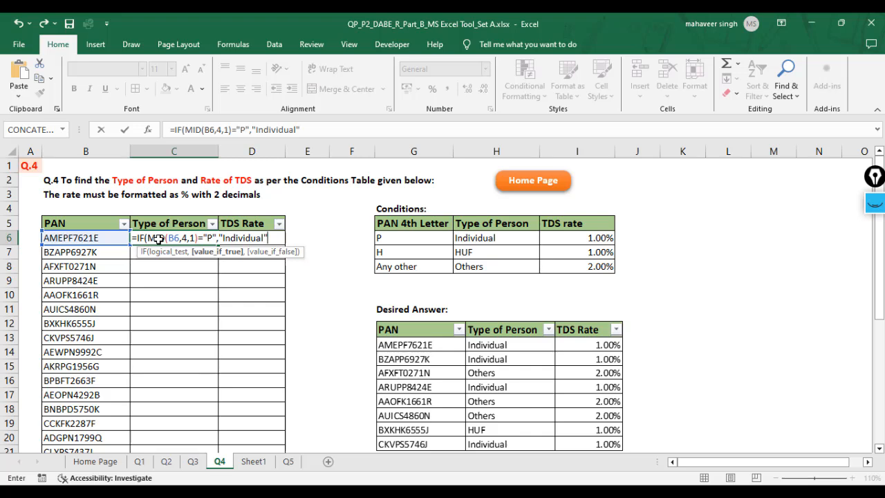
{"action": "type", "text": "\","}
Complete C6's formula with a nested IF that returns "HUF" when MID(B6,4,1)="H" and "Others" otherwise.
{"action": "type", "text": "if"}
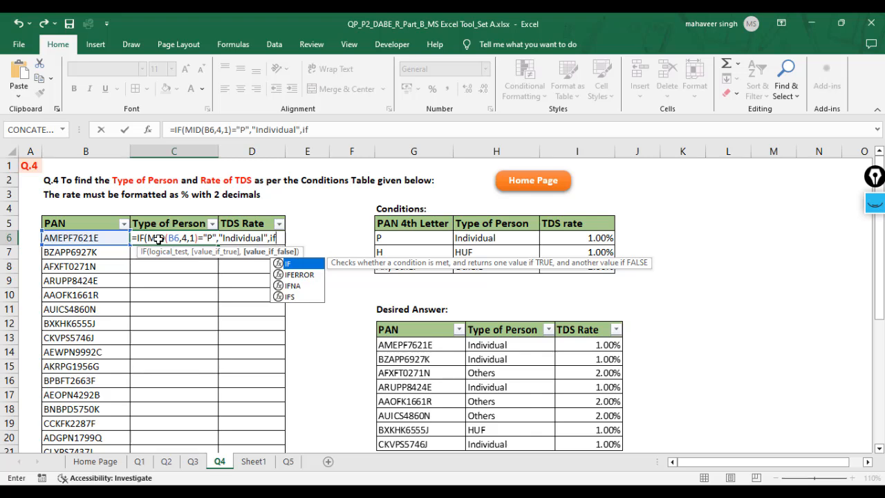
{"action": "key", "text": "Tab"}
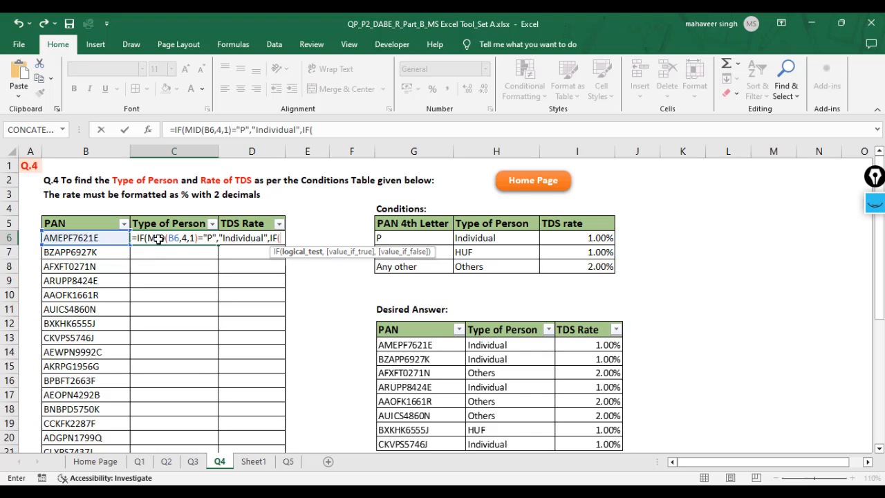
{"action": "key", "text": "ctrl+v"}
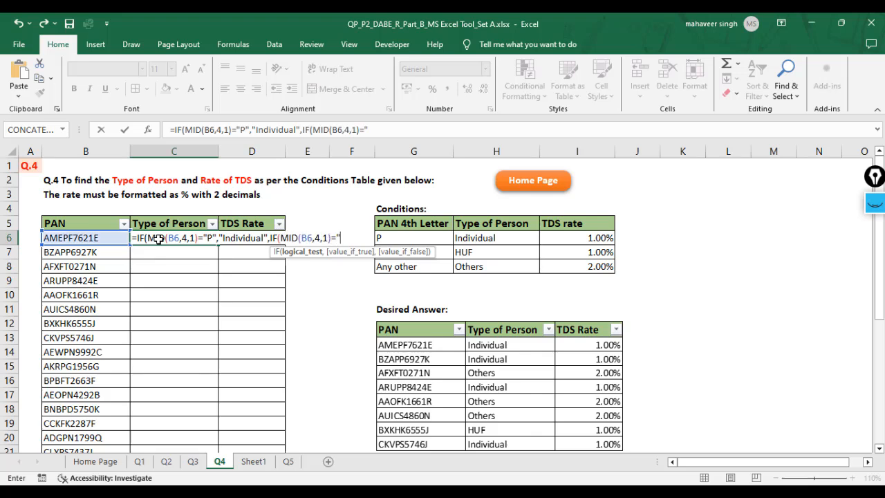
{"action": "type", "text": "H\","}
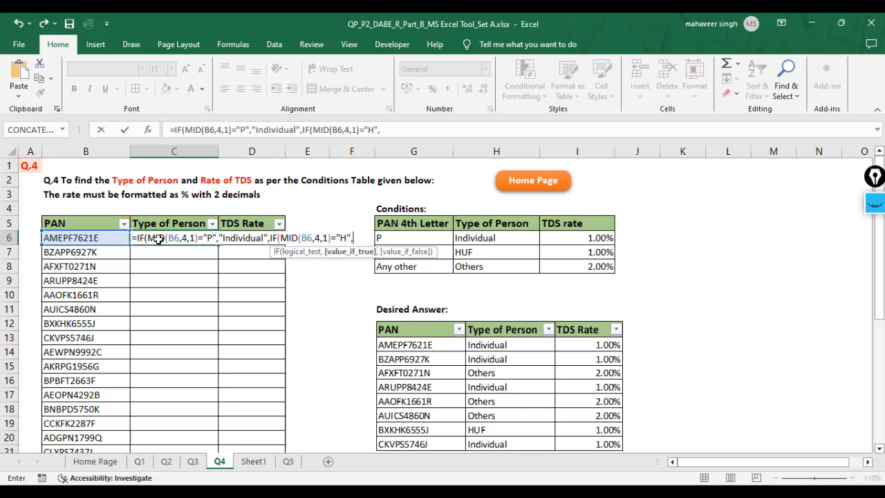
{"action": "type", "text": "HUF"}
{"action": "key", "text": "BackSpace"}
{"action": "key", "text": "BackSpace"}
{"action": "key", "text": "BackSpace"}
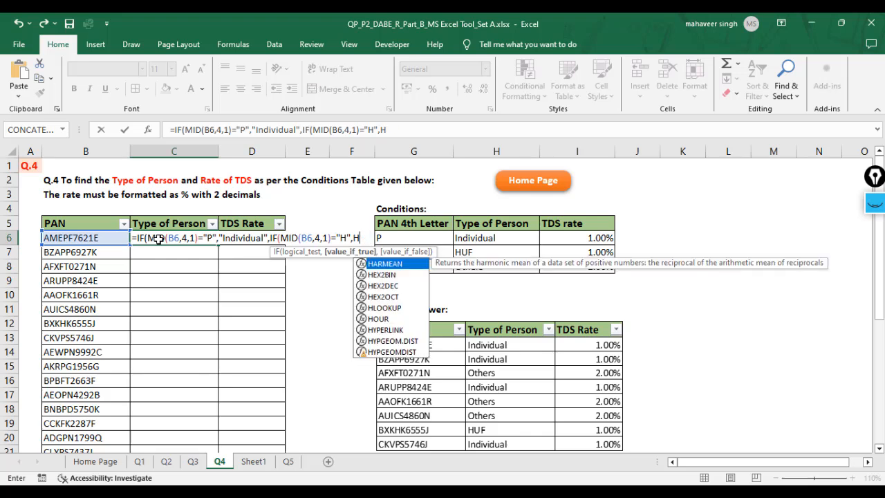
{"action": "type", "text": "\""}
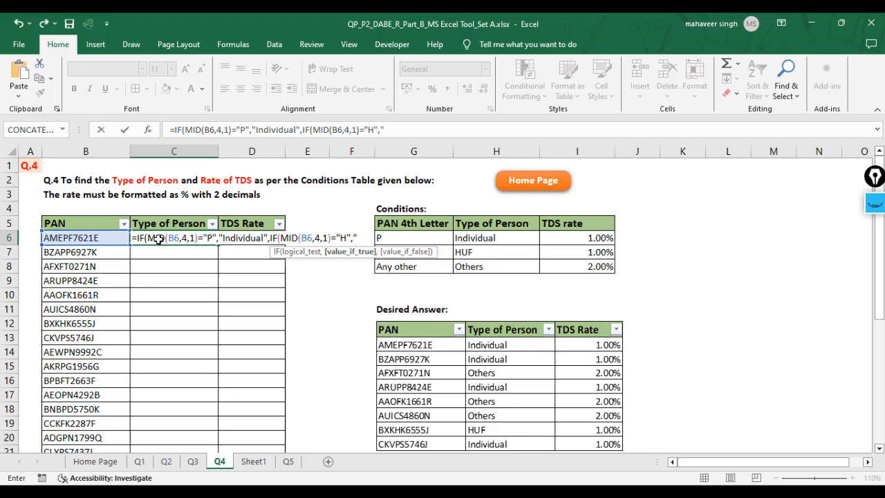
{"action": "type", "text": "HI"}
{"action": "type", "text": "UF"}
{"action": "type", "text": "\","}
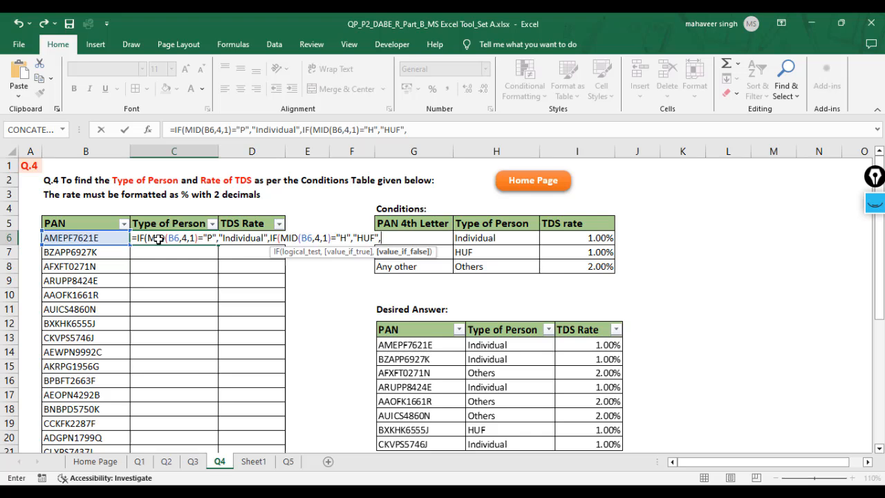
{"action": "type", "text": "\"Others\")"}
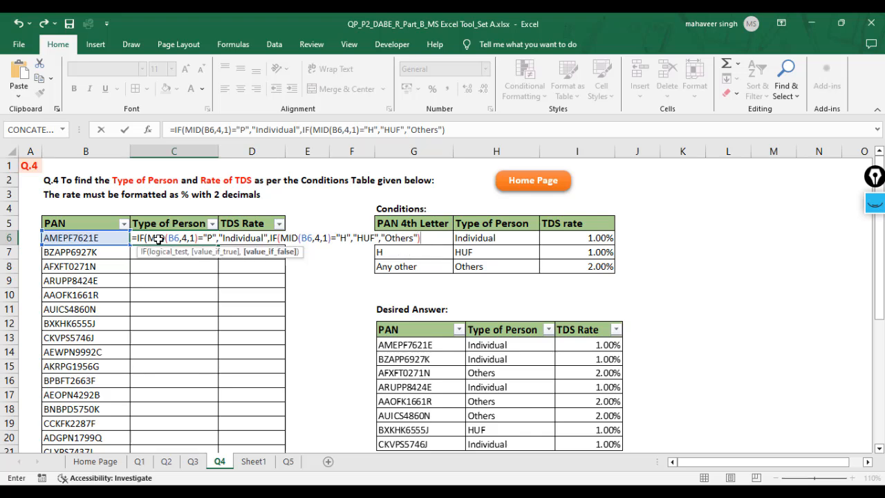
{"action": "type", "text": ")"}
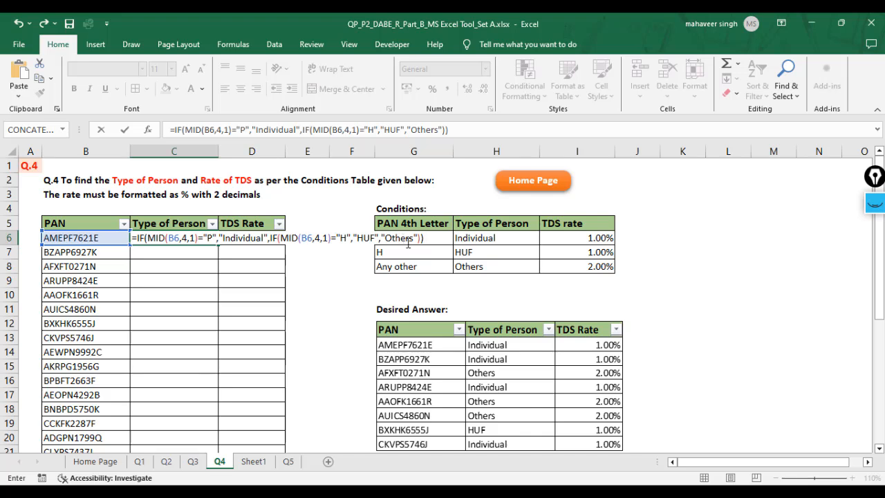
{"action": "key", "text": "Return"}
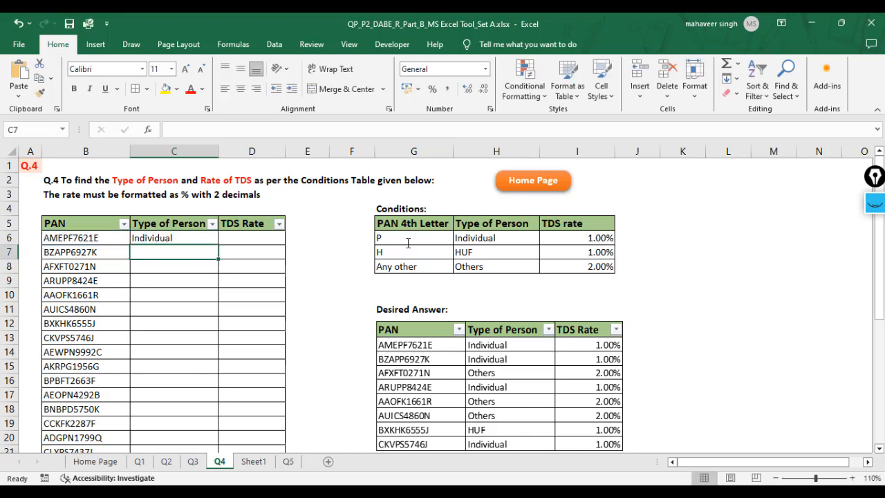
Fill C6's nested IF formula down the Type of Person column and check the copied formulas.
{"action": "key", "text": "Up"}
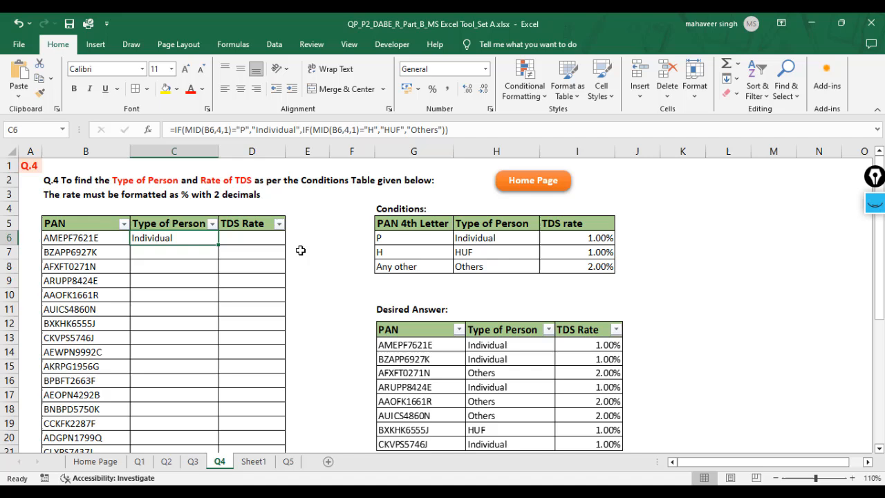
{"action": "double_click", "coordinate": [219, 245]}
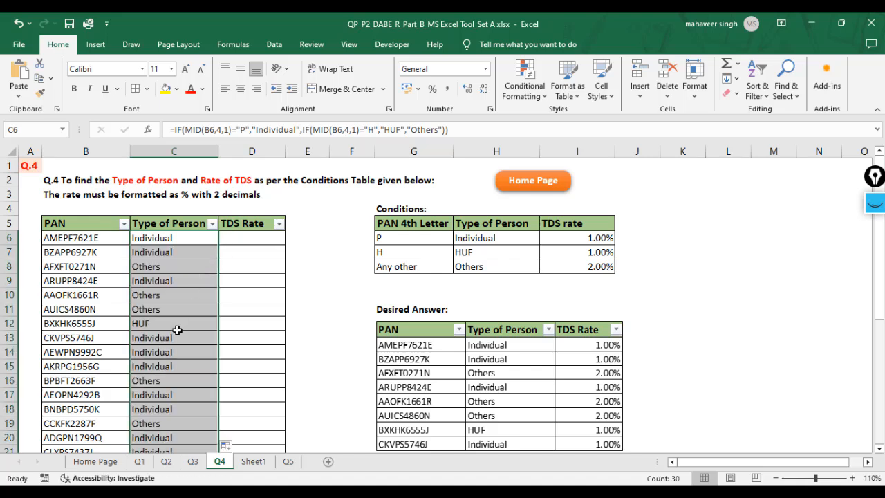
{"action": "left_click", "coordinate": [160, 350]}
{"action": "key", "text": "Up"}
{"action": "key", "text": "Up"}
{"action": "key", "text": "Up"}
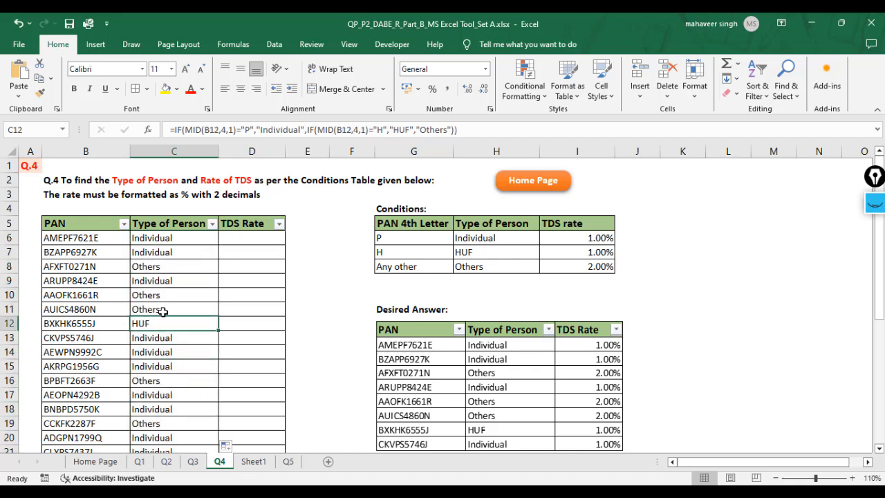
Enter a VLOOKUP in D6 that finds C6 in $H$6:$I$8 and returns column 2 with exact match (0).
{"action": "left_click", "coordinate": [241, 240]}
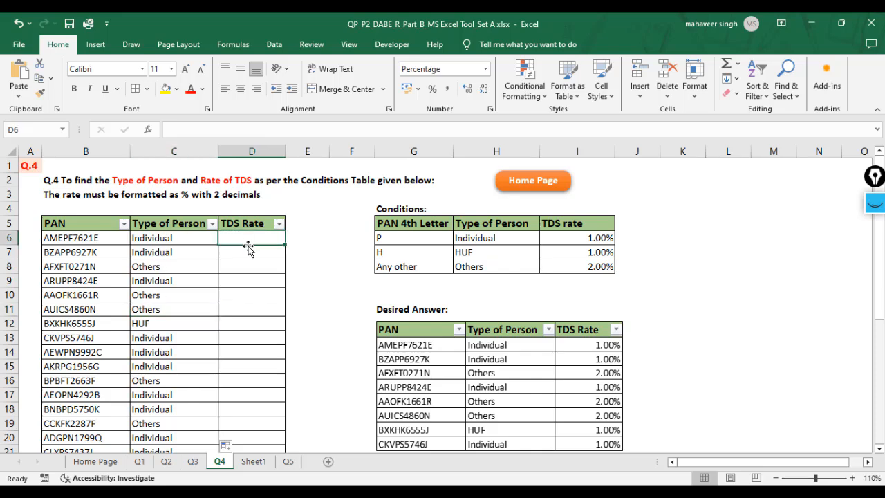
{"action": "type", "text": "=vl"}
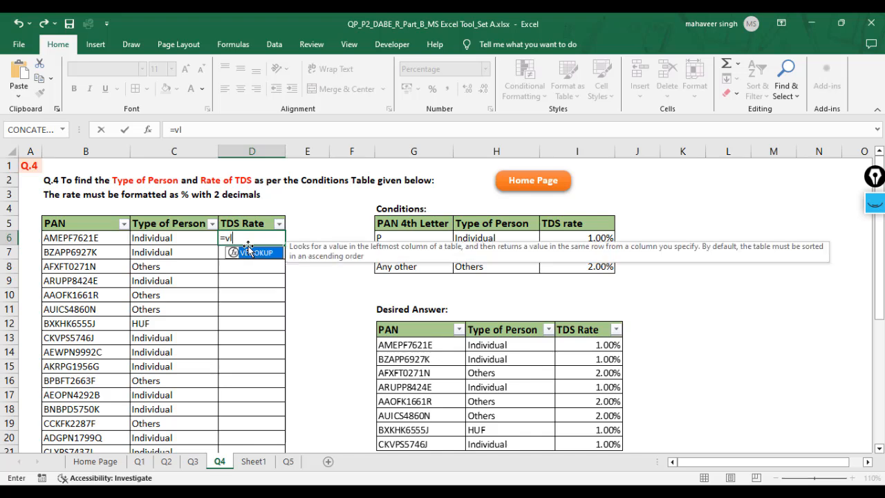
{"action": "double_click", "coordinate": [250, 252]}
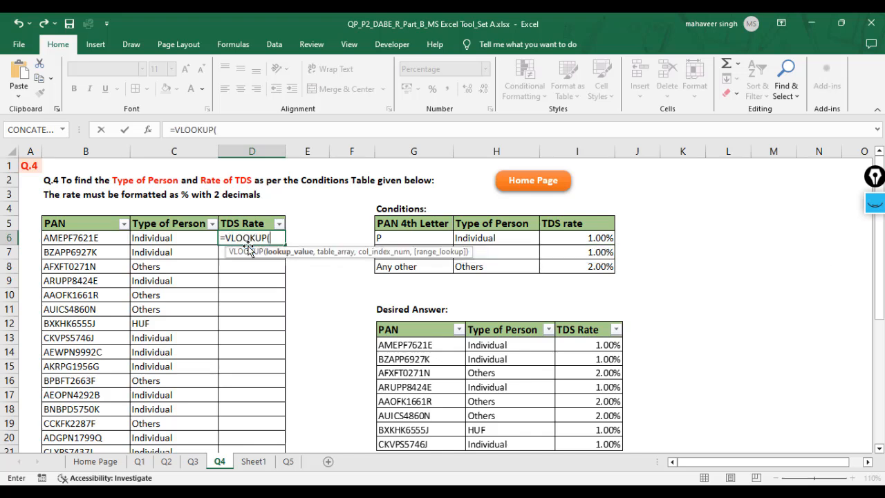
{"action": "left_click", "coordinate": [198, 240]}
{"action": "type", "text": ","}
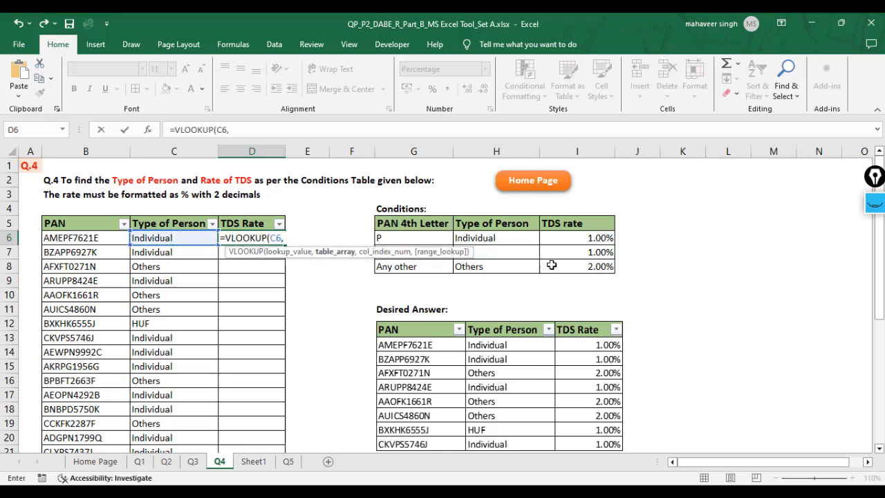
{"action": "left_click_drag", "start_coordinate": [514, 238], "coordinate": [576, 264]}
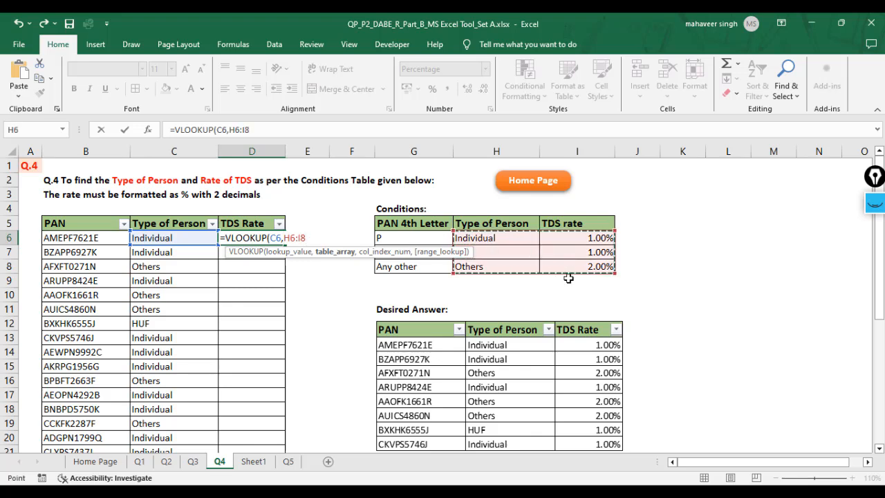
{"action": "key", "text": "F4"}
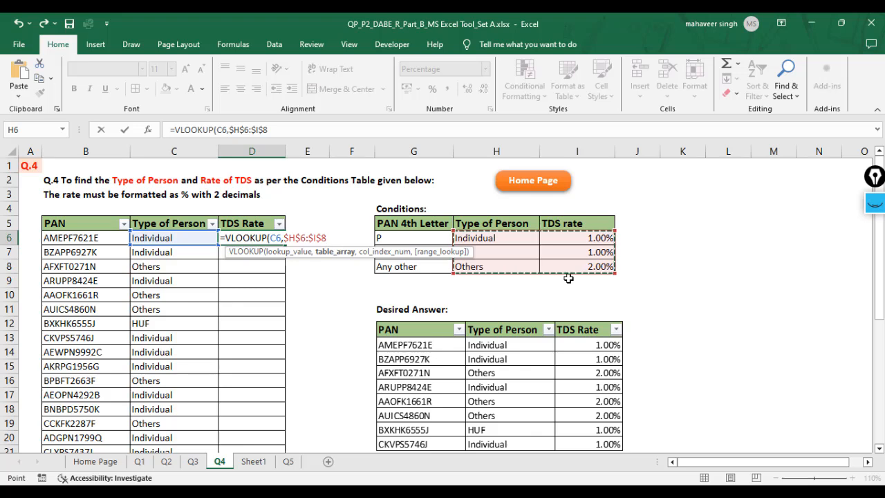
{"action": "type", "text": ",2"}
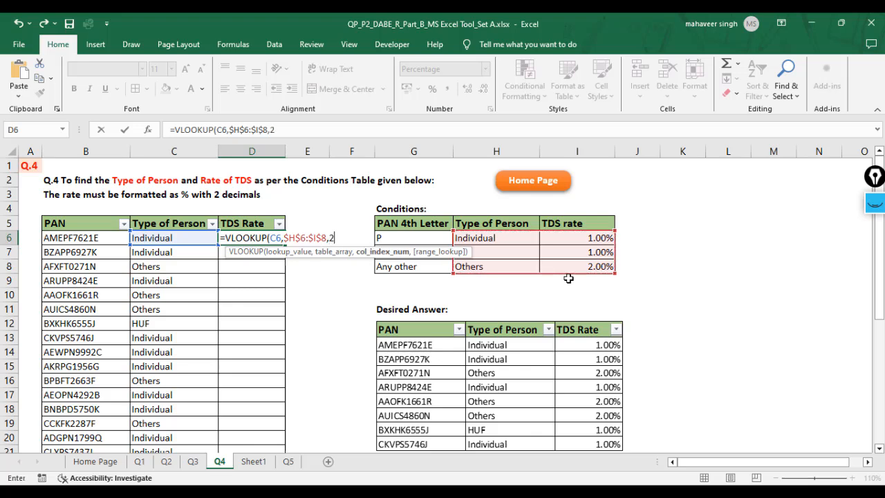
{"action": "type", "text": ",0"}
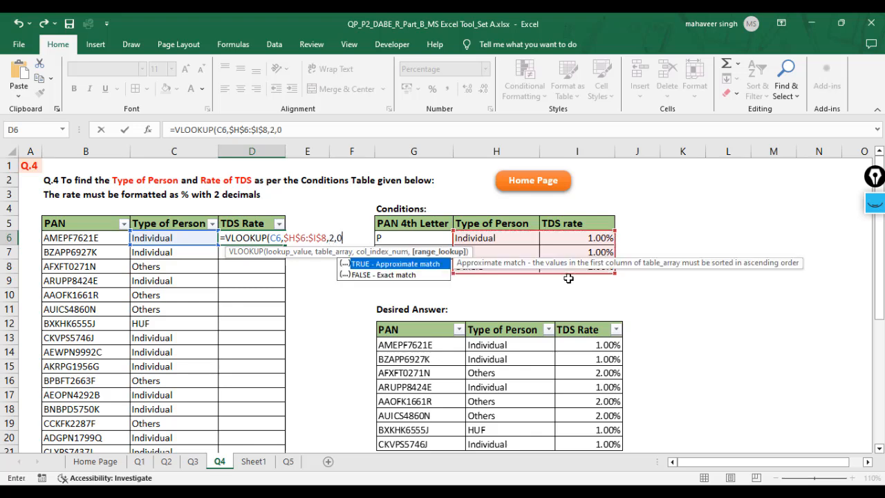
{"action": "type", "text": ")"}
{"action": "key", "text": "Return"}
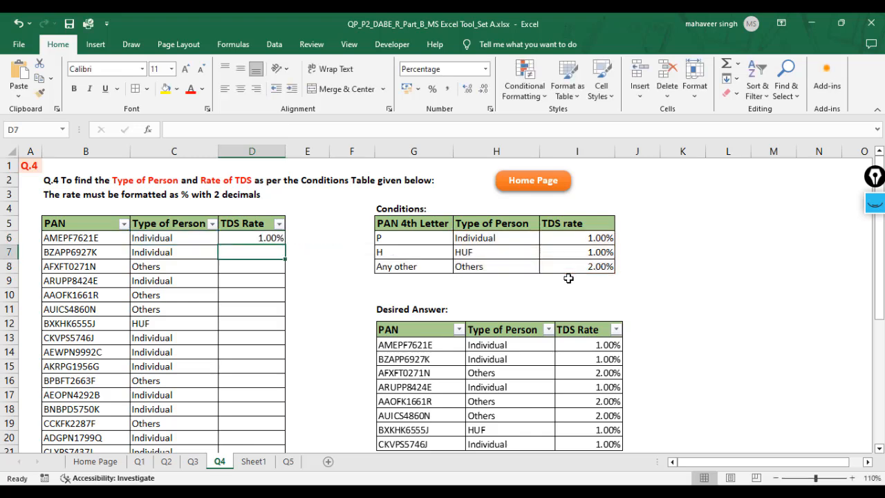
Fill D6's VLOOKUP down the TDS Rate column and check the rates for an Others row and the HUF row.
{"action": "left_click", "coordinate": [269, 238]}
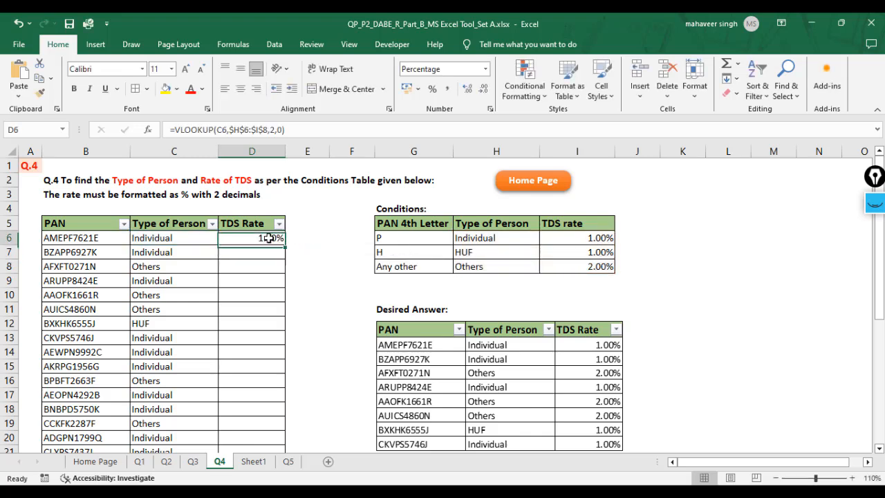
{"action": "double_click", "coordinate": [285, 246]}
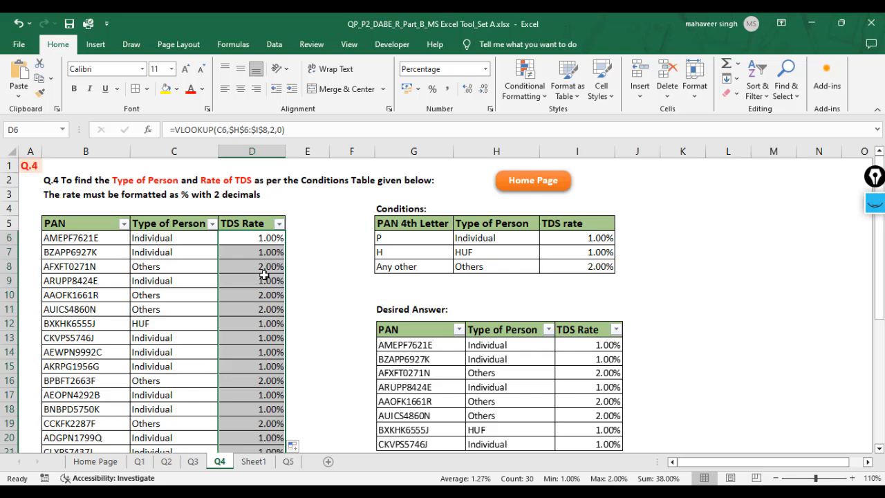
{"action": "left_click", "coordinate": [263, 268]}
{"action": "left_click_drag", "start_coordinate": [184, 266], "coordinate": [238, 268]}
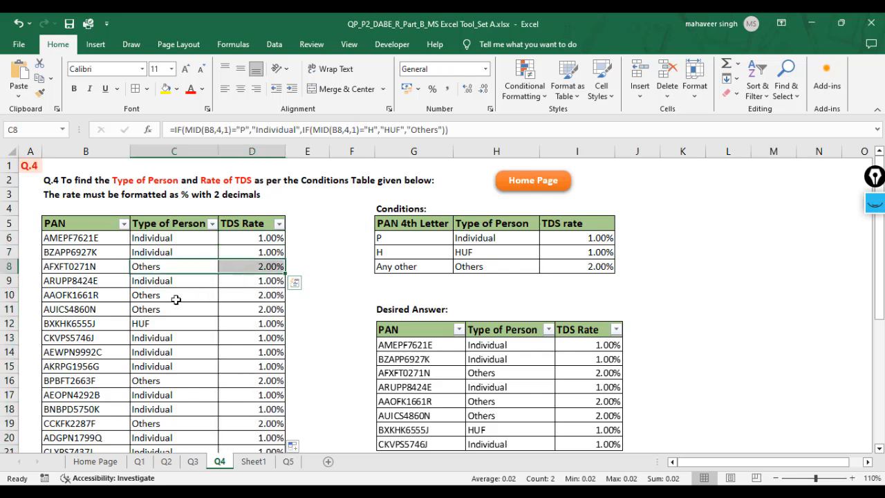
{"action": "left_click_drag", "start_coordinate": [170, 320], "coordinate": [242, 323]}
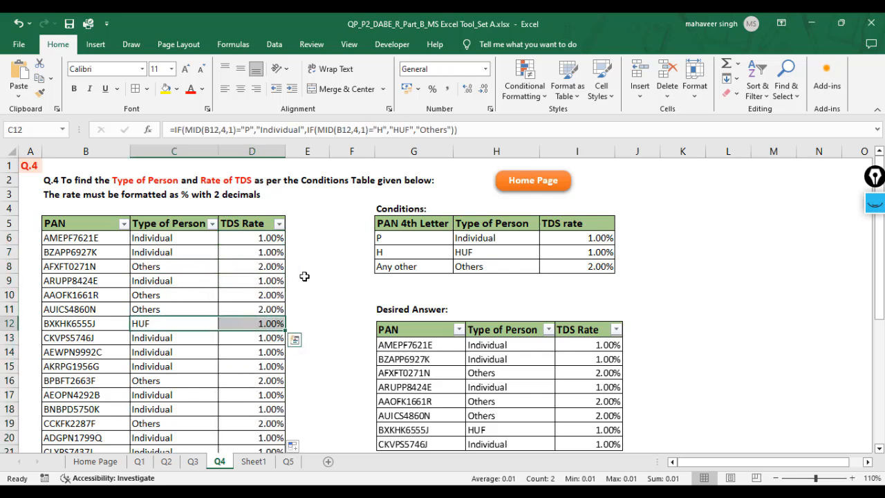
{"action": "left_click", "coordinate": [330, 256]}
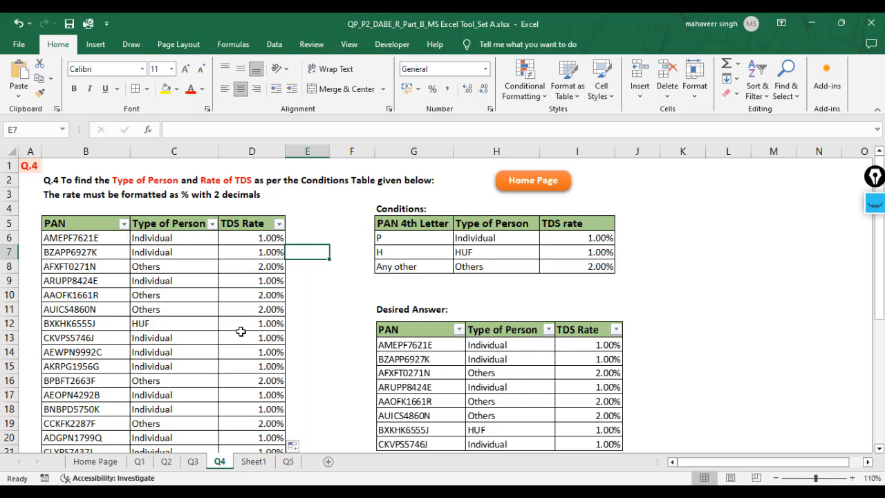
{"action": "left_click", "coordinate": [319, 221]}
{"action": "left_click", "coordinate": [718, 239]}
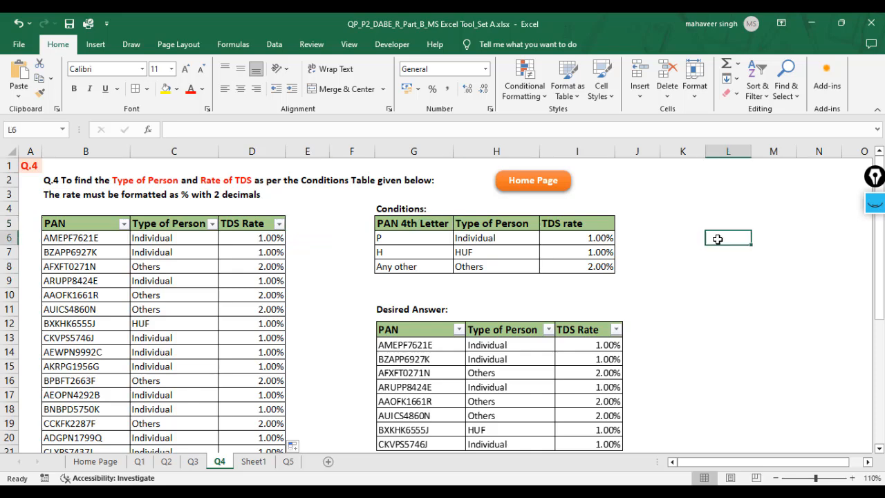
Review the nested IF/MID formula in C6 without changing it.
{"action": "left_click", "coordinate": [178, 242]}
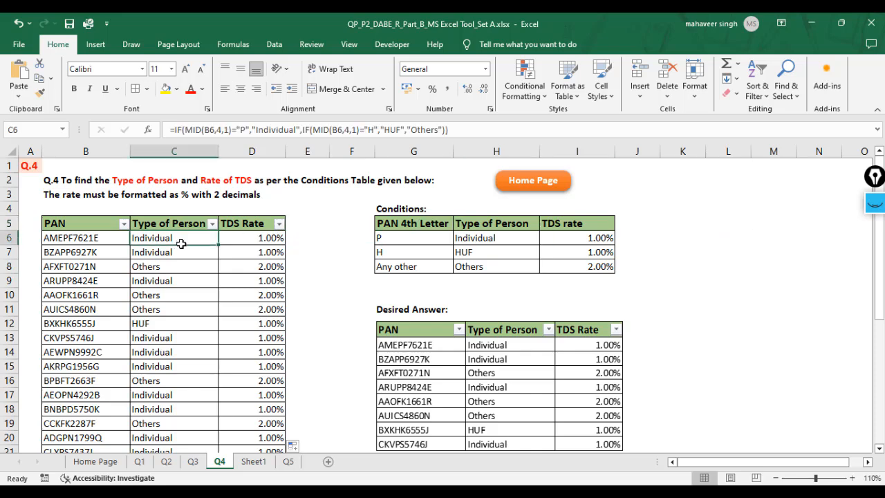
{"action": "key", "text": "F2"}
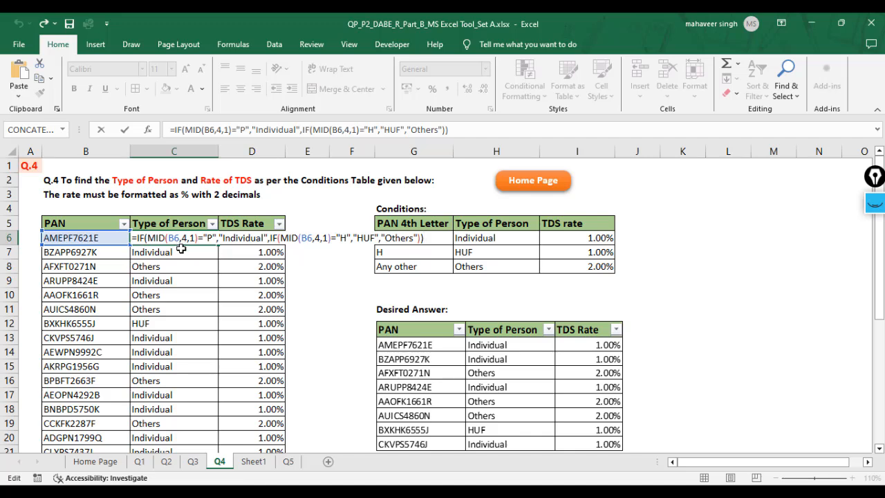
{"action": "left_click", "coordinate": [179, 237]}
{"action": "key", "text": "Escape"}
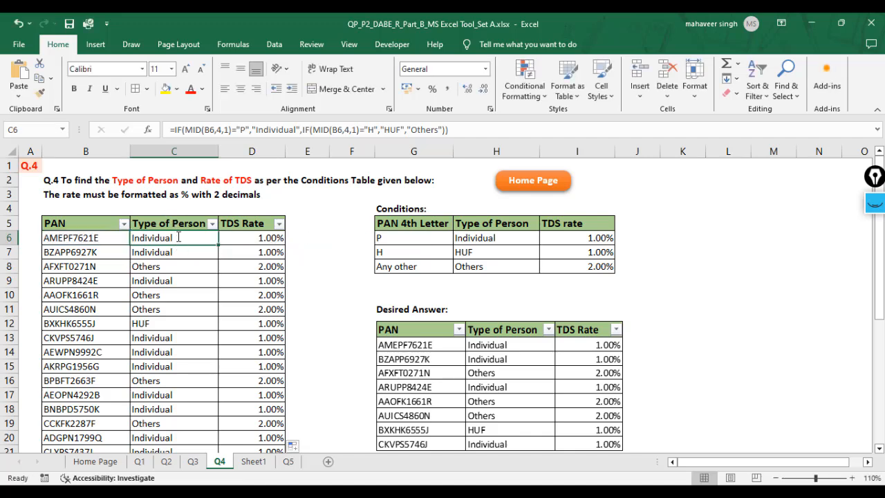
Insert a blank column before Type of Person and enter "p" in C6 and "h" in C7.
{"action": "left_click", "coordinate": [176, 153]}
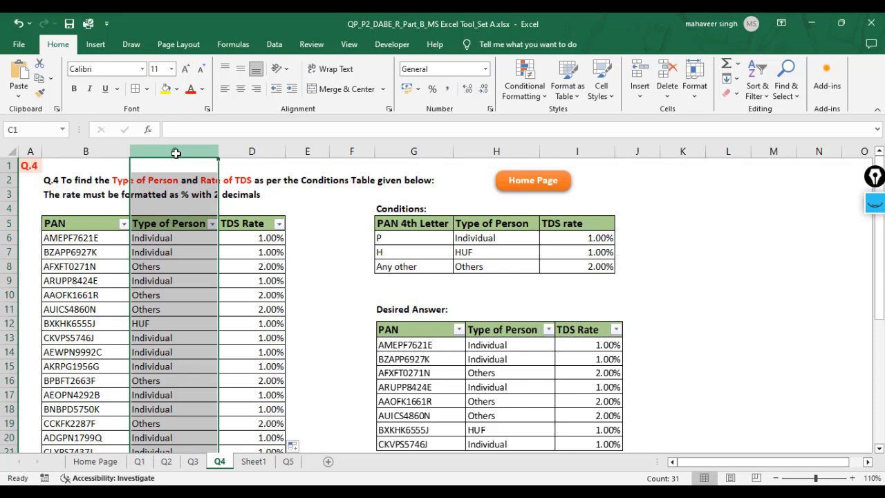
{"action": "key", "text": "ctrl+shift+plus"}
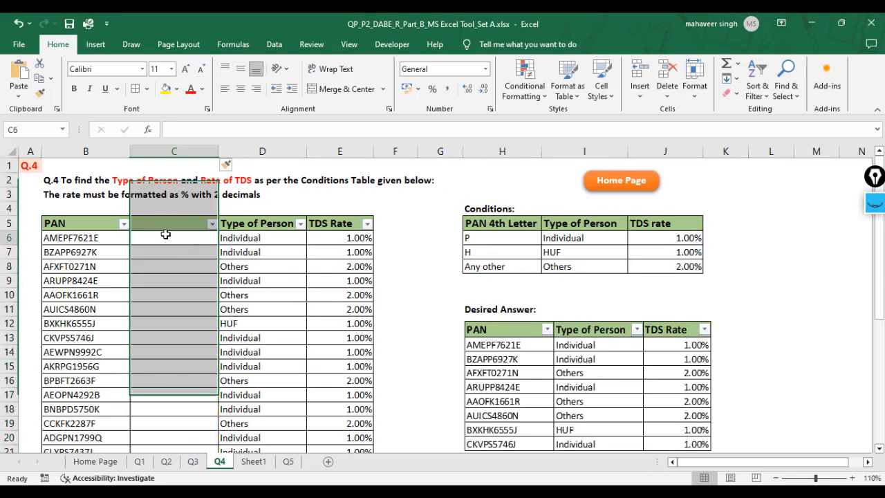
{"action": "left_click", "coordinate": [166, 237]}
{"action": "type", "text": "p"}
{"action": "key", "text": "Return"}
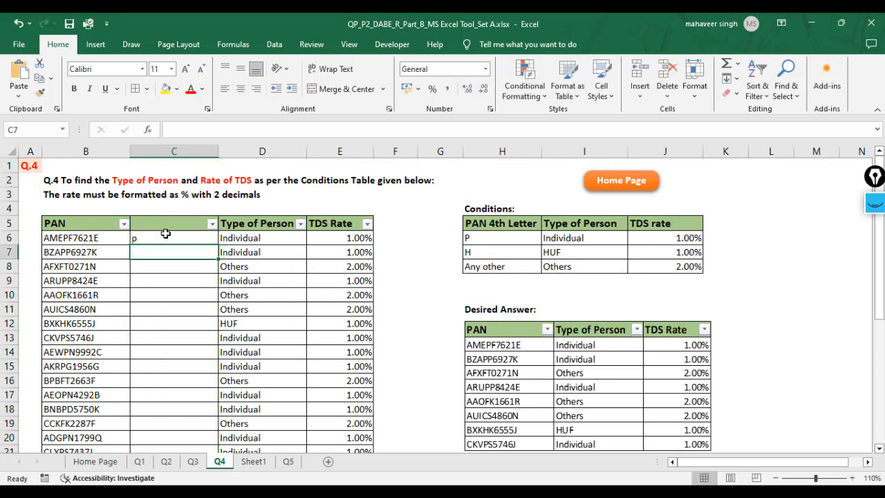
{"action": "type", "text": "h"}
{"action": "key", "text": "Return"}
Enter "any other" in C8 of the inserted column.
{"action": "type", "text": "a"}
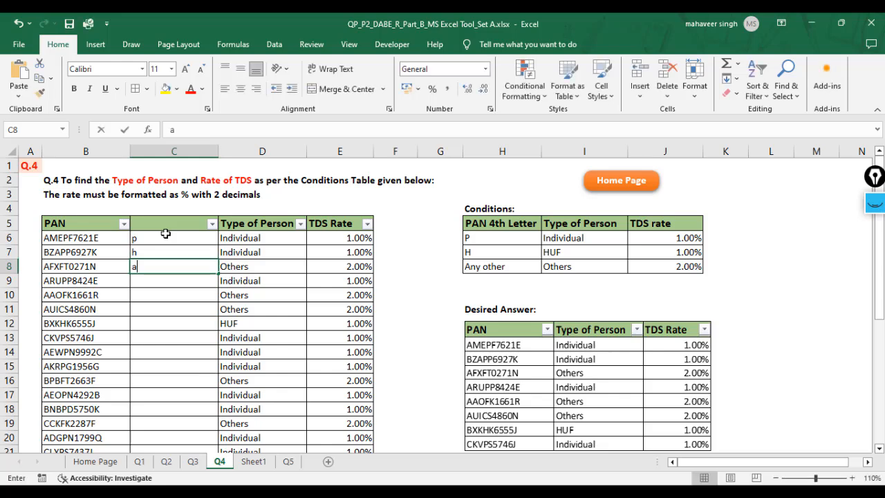
{"action": "type", "text": "ny "}
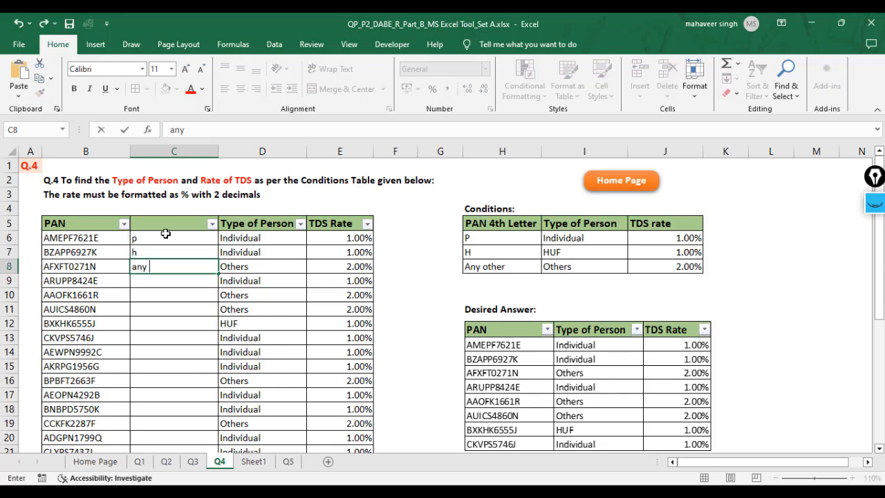
{"action": "type", "text": "other"}
{"action": "key", "text": "Return"}
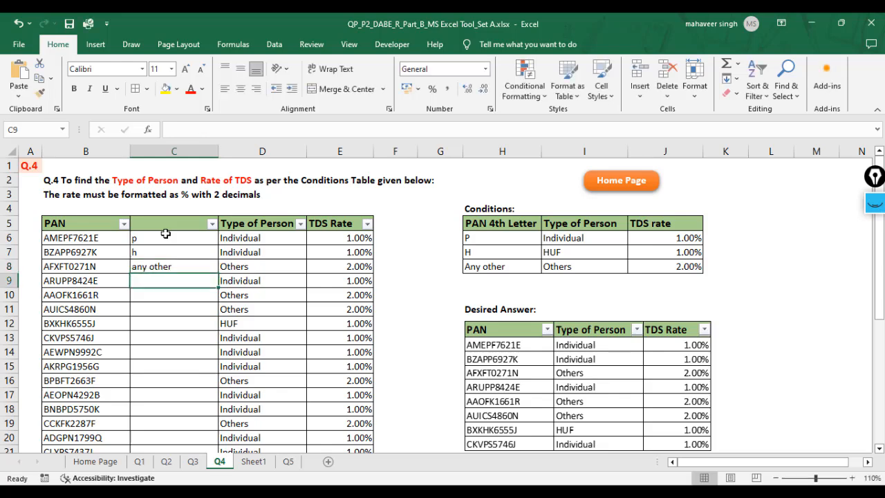
Replace the entry in C8 with "f".
{"action": "key", "text": "Up"}
{"action": "type", "text": "f"}
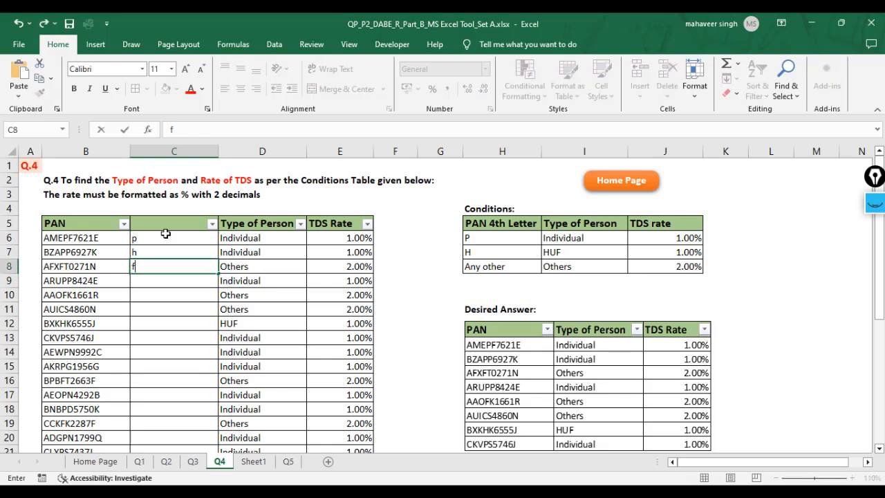
{"action": "key", "text": "Return"}
{"action": "key", "text": "Up"}
{"action": "key", "text": "Up"}
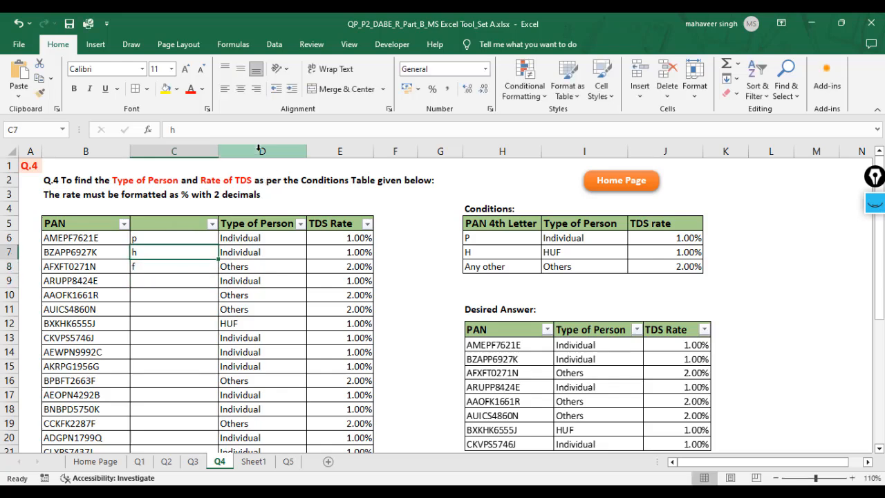
Replace the first MID(B6,4,1) in D6's nested IF formula with a reference to C6.
{"action": "left_click", "coordinate": [247, 241]}
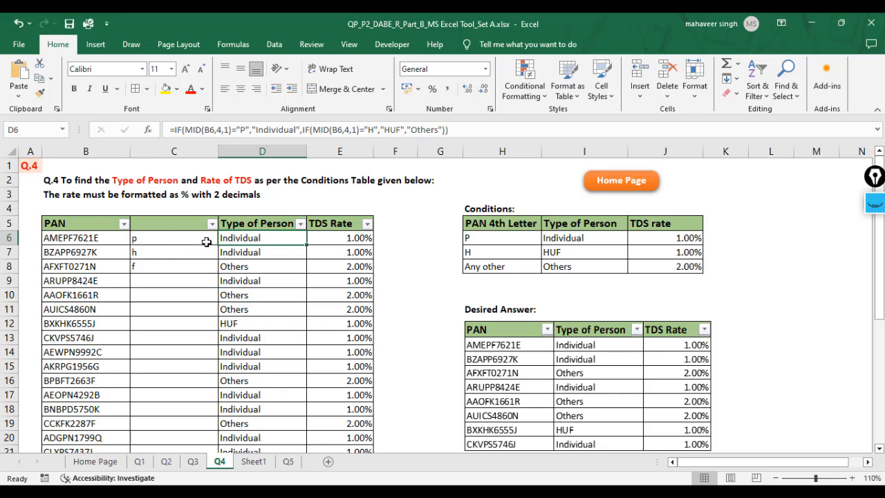
{"action": "left_click", "coordinate": [194, 129]}
{"action": "left_click_drag", "start_coordinate": [185, 129], "coordinate": [234, 129]}
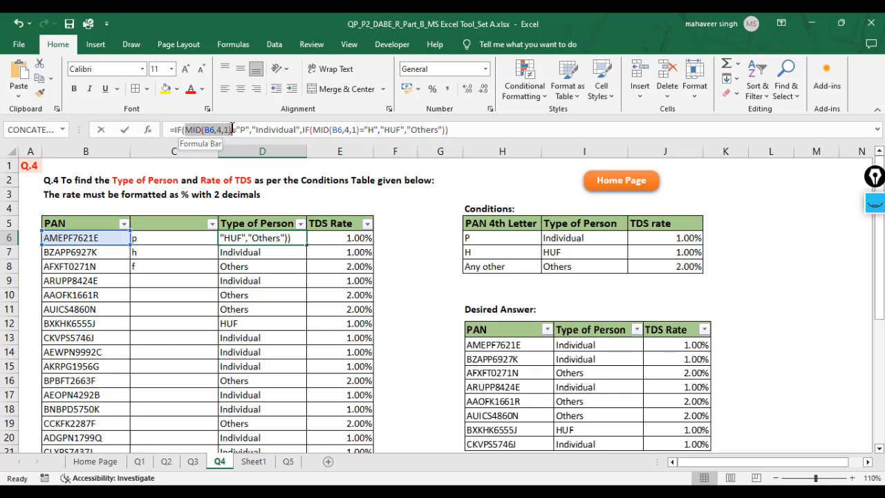
{"action": "left_click", "coordinate": [168, 240]}
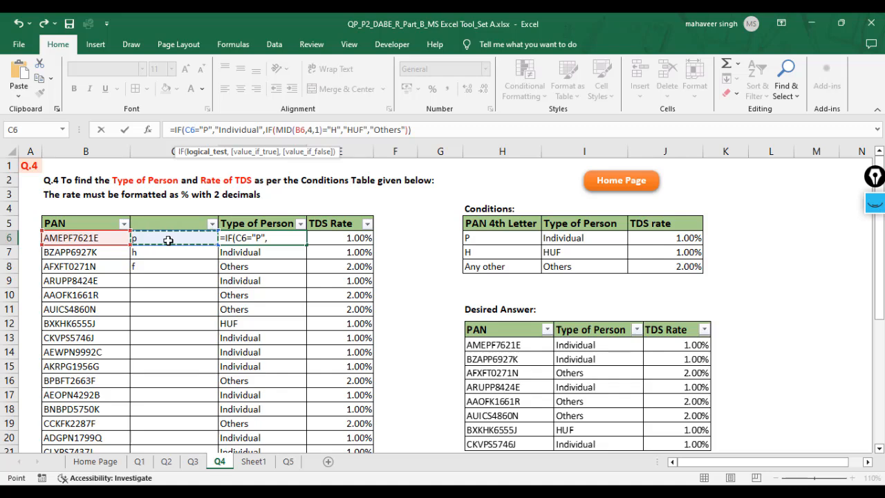
Discard the open formula edit, delete helper column C from the Q4 sheet, and switch to the Q3 sheet.
{"action": "key", "text": "Escape"}
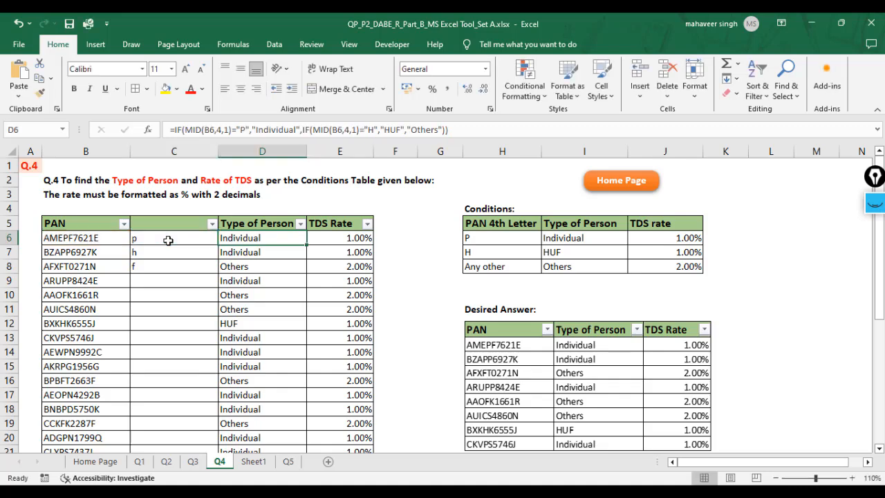
{"action": "left_click", "coordinate": [187, 154]}
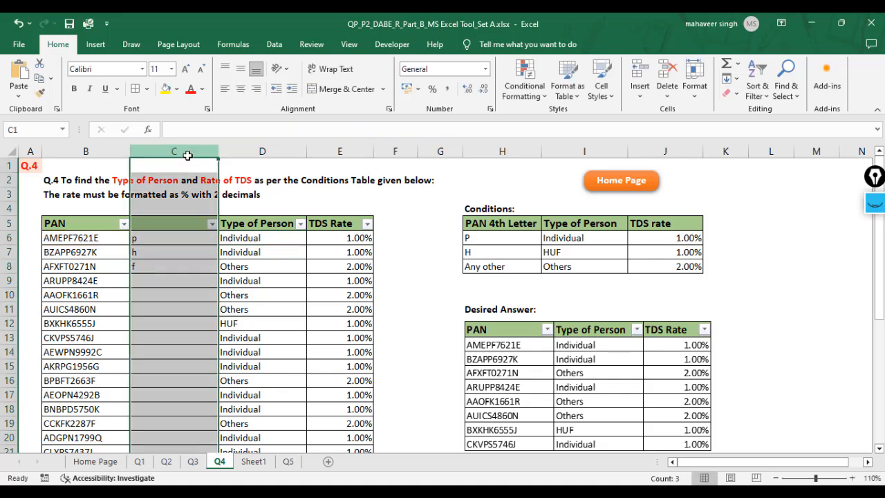
{"action": "key", "text": "ctrl+minus"}
{"action": "key", "text": "ctrl+Page_Up"}
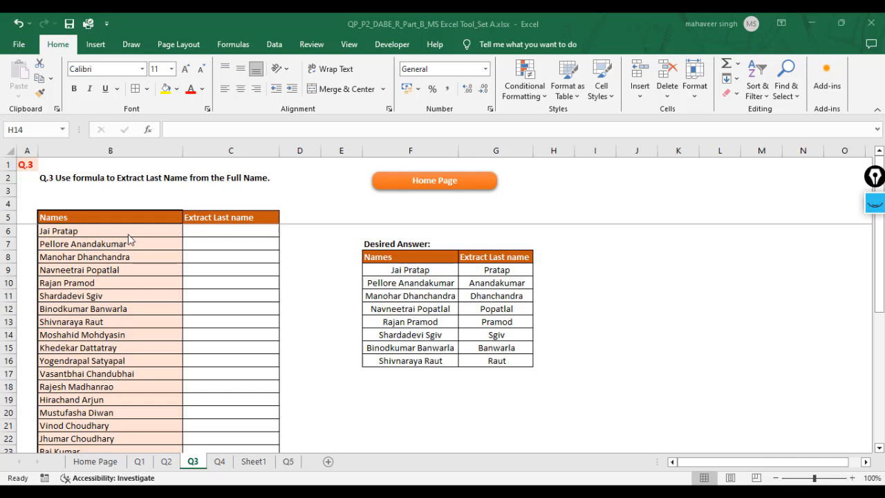
Enter the first person's last name in C6 and Flash Fill the rest of the Extract Last name column.
{"action": "left_click", "coordinate": [221, 231]}
{"action": "left_click", "coordinate": [221, 231]}
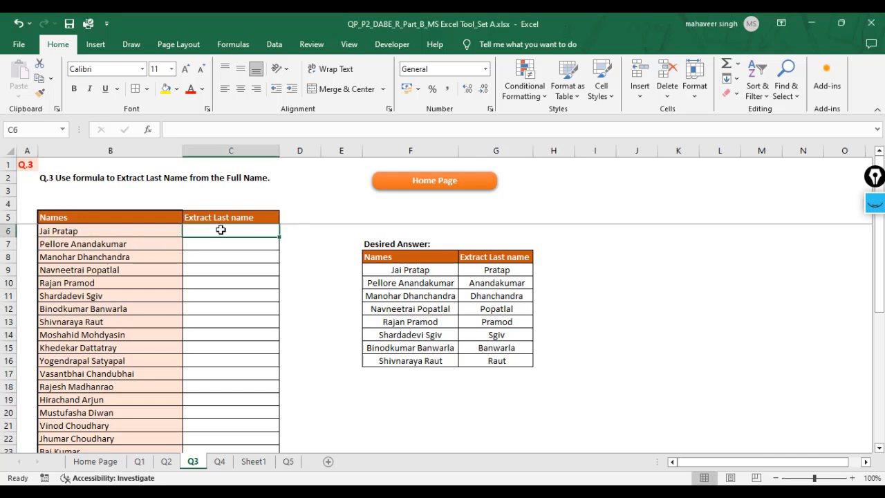
{"action": "type", "text": "P"}
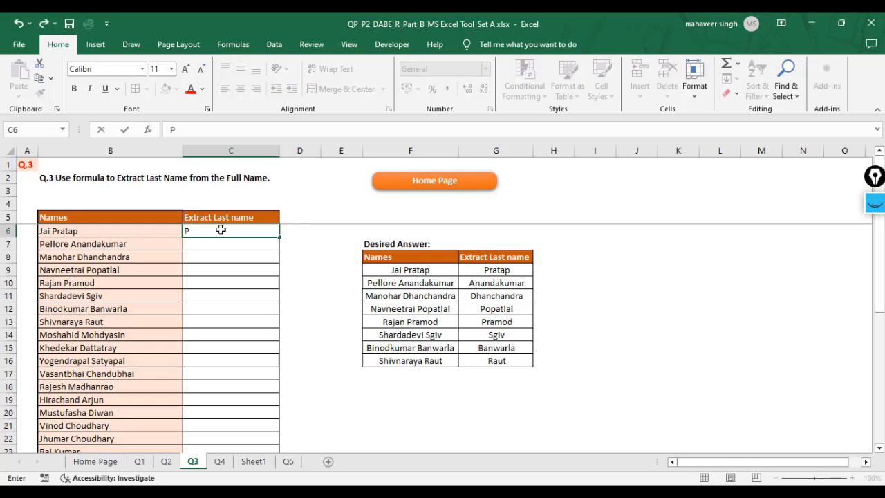
{"action": "type", "text": "ratap"}
{"action": "key", "text": "Return"}
{"action": "key", "text": "Return"}
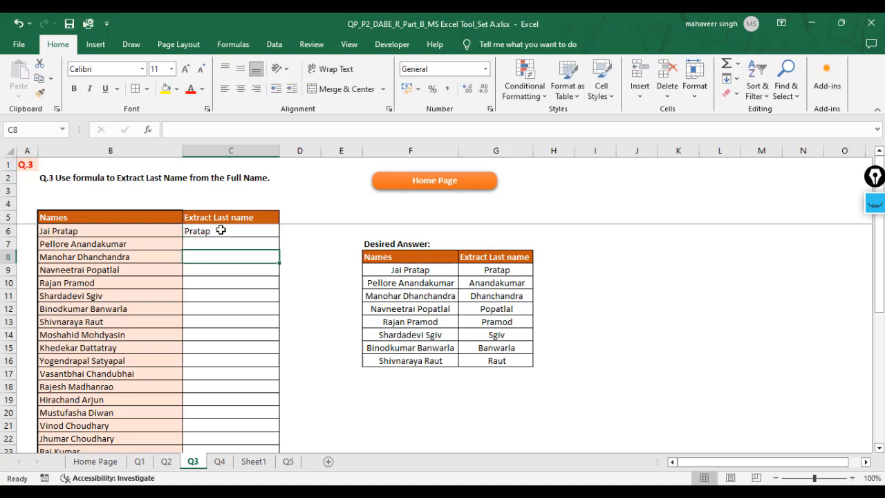
{"action": "key", "text": "ctrl+e"}
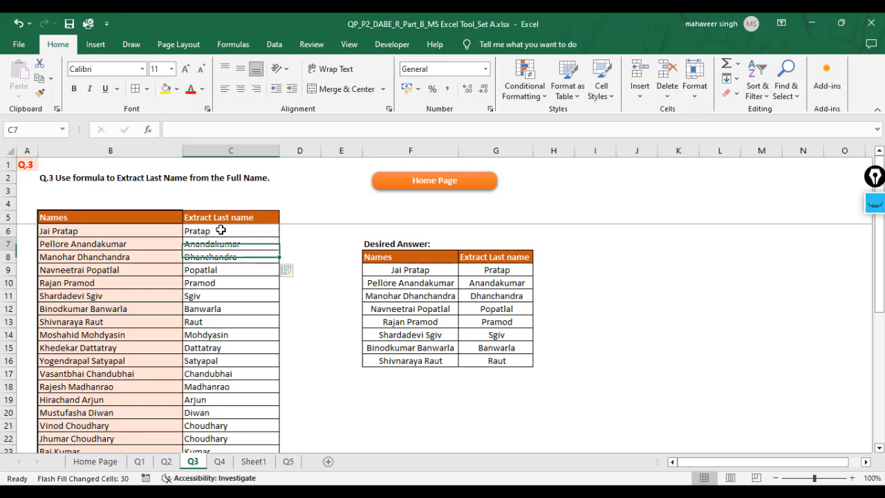
{"action": "left_click", "coordinate": [221, 231]}
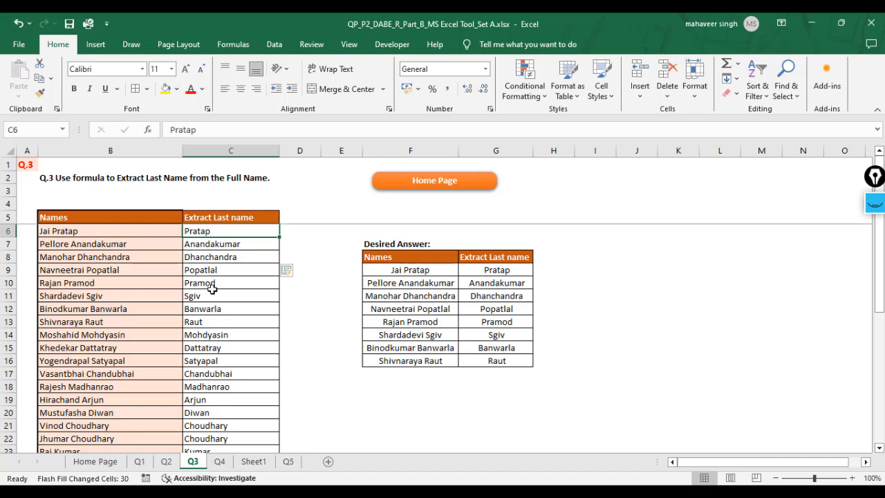
Undo the Flash Fill and clear the sample last name from C6.
{"action": "key", "text": "ctrl+z"}
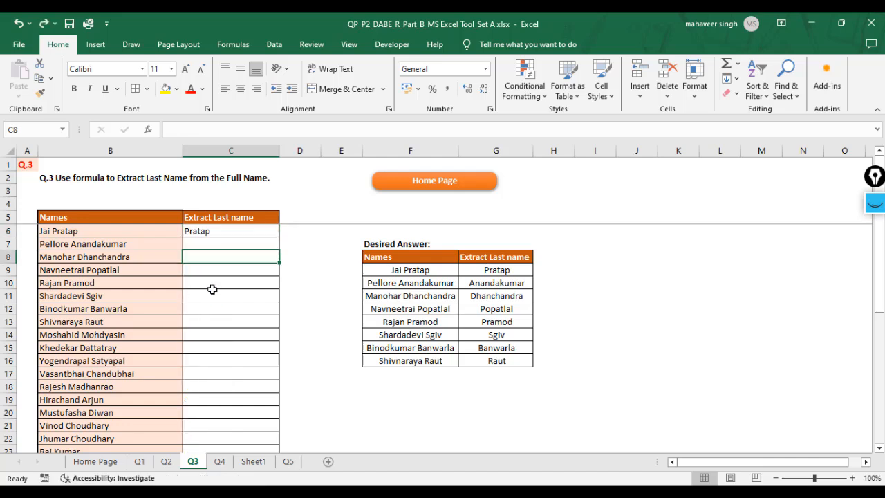
{"action": "key", "text": "Up"}
{"action": "key", "text": "Up"}
{"action": "key", "text": "Delete"}
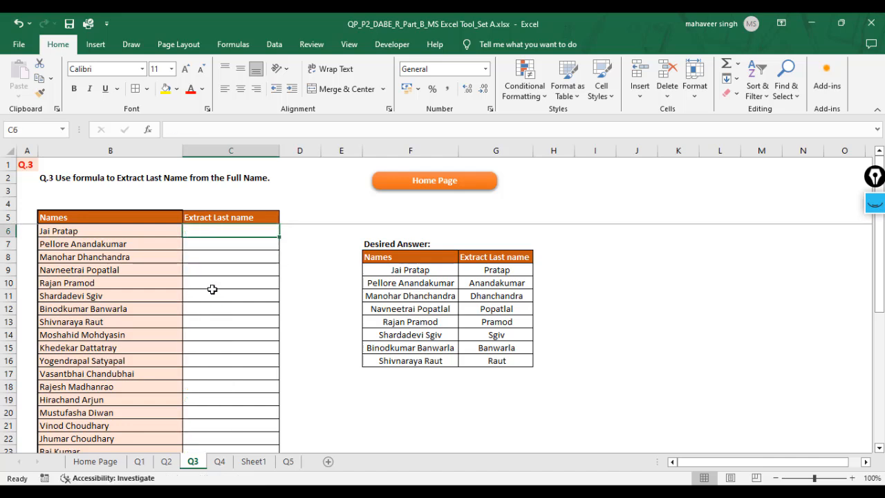
Retype the first person's last name in C6 and run the Flash Fill data tool from C7.
{"action": "type", "text": "Pra"}
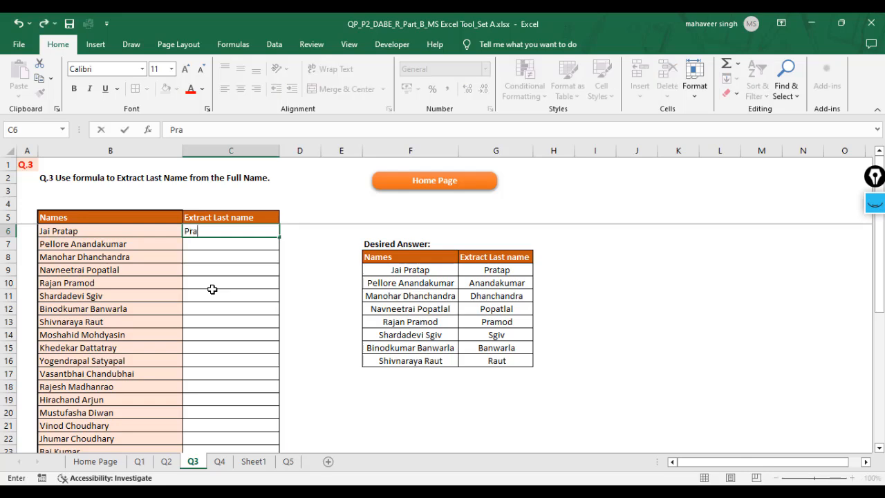
{"action": "type", "text": "tap"}
{"action": "key", "text": "Return"}
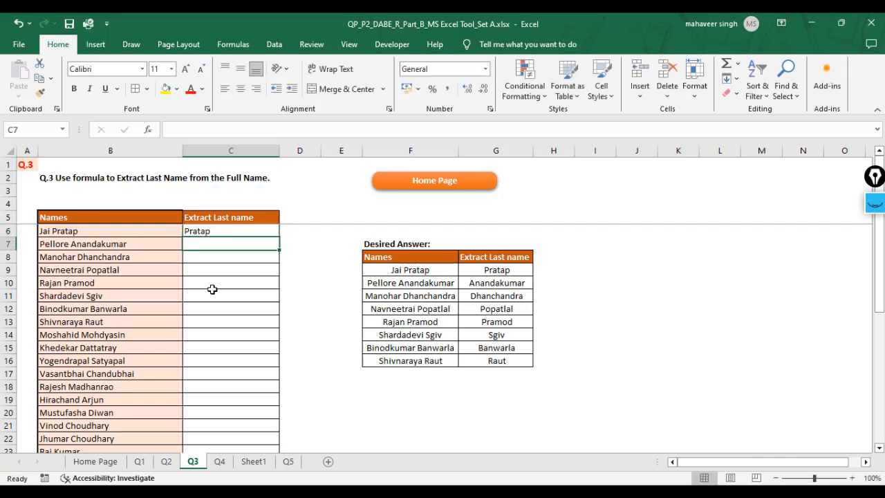
{"action": "left_click", "coordinate": [274, 44]}
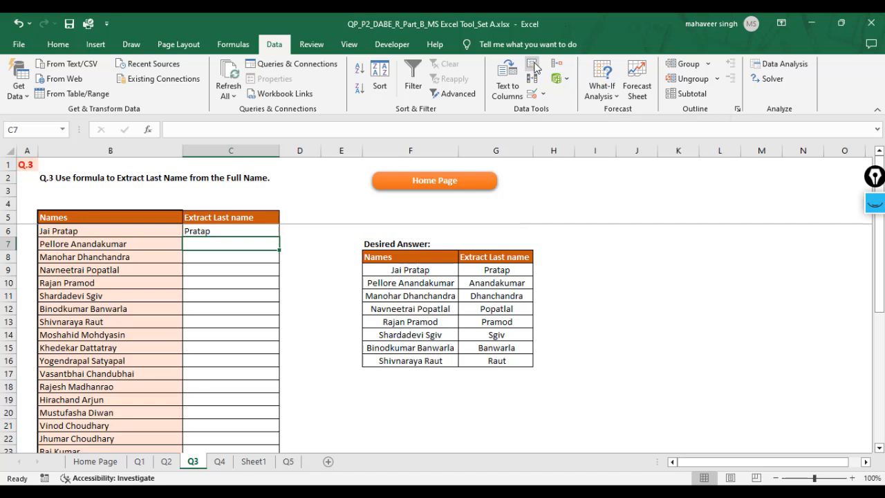
{"action": "left_click", "coordinate": [533, 65]}
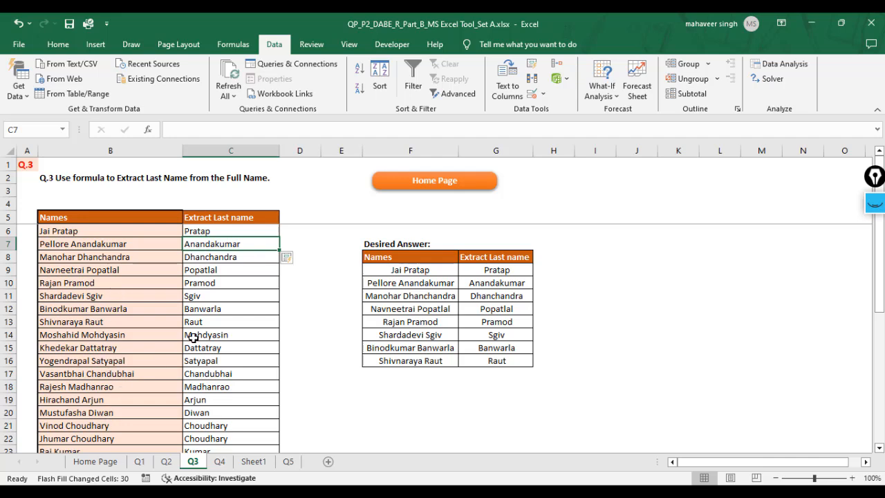
Clear the flash-filled last names from C7 down and the sample last name in C6.
{"action": "key", "text": "ctrl+shift+Down"}
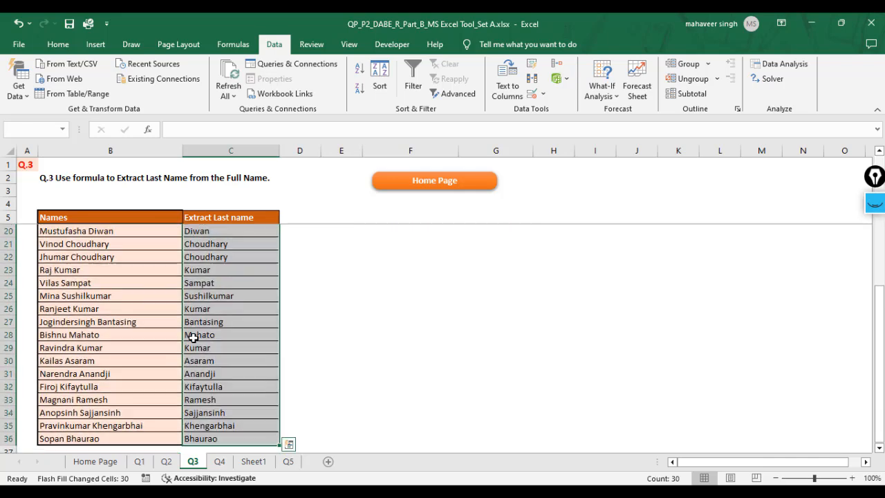
{"action": "key", "text": "Delete"}
{"action": "key", "text": "Up"}
{"action": "key", "text": "Up"}
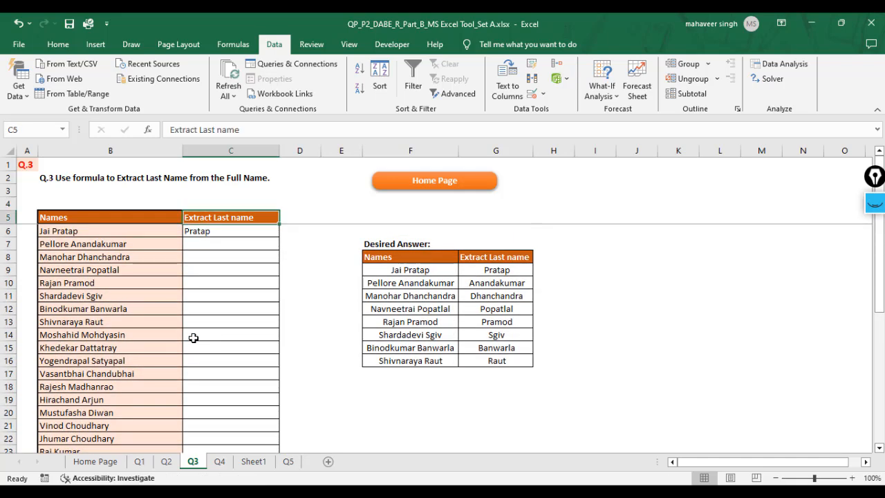
{"action": "key", "text": "Down"}
{"action": "key", "text": "Delete"}
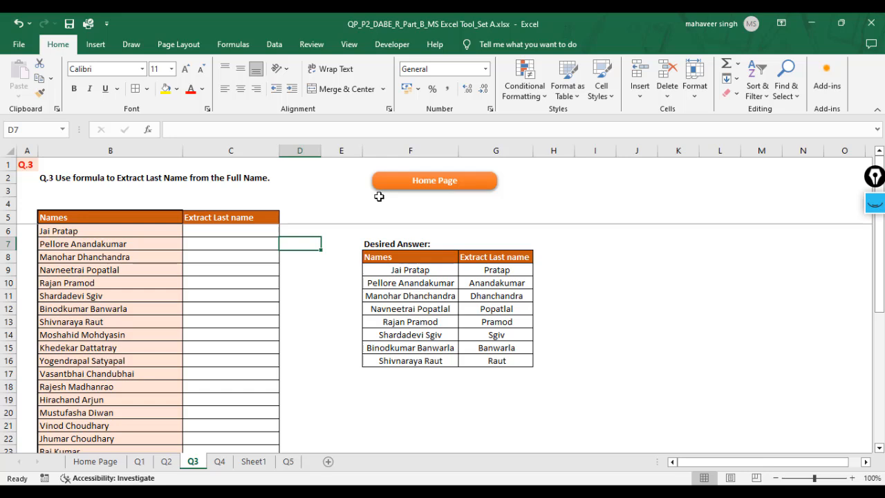
Enter the formula =LEFT(B6,5) in C6.
{"action": "key", "text": "Left"}
{"action": "key", "text": "Up"}
{"action": "type", "text": "==lef"}
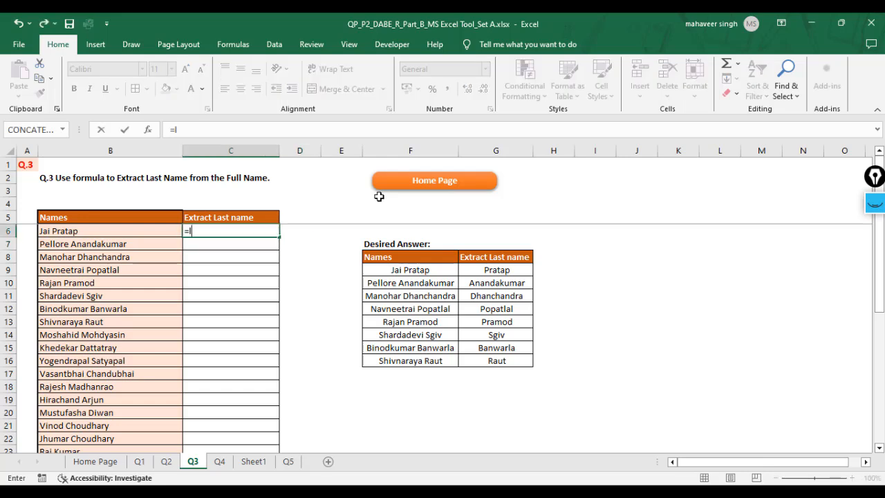
{"action": "type", "text": "t"}
{"action": "key", "text": "Tab"}
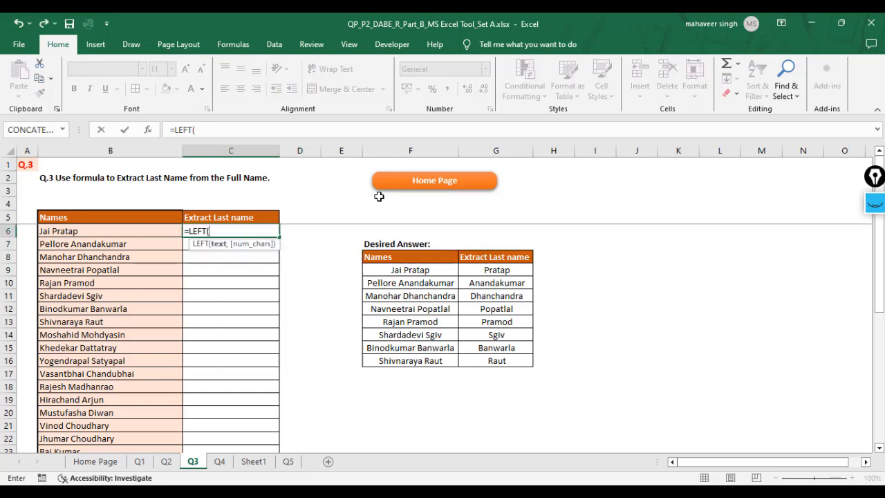
{"action": "key", "text": "Left"}
{"action": "type", "text": ","}
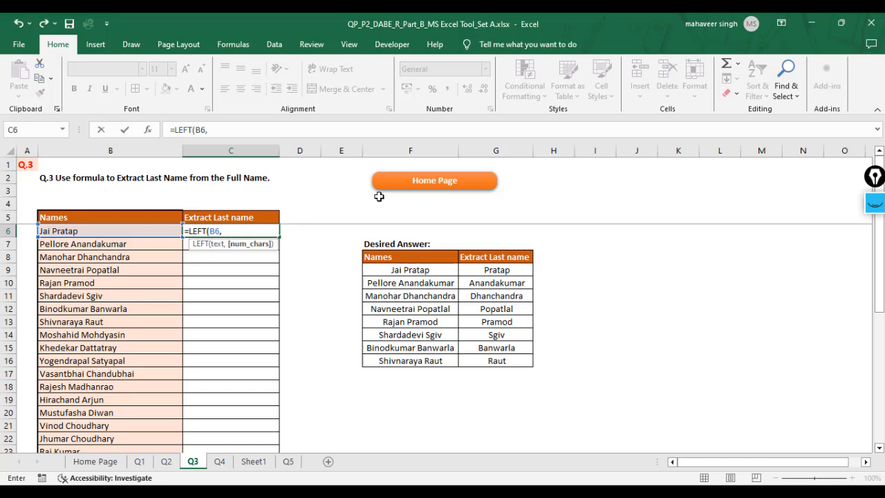
{"action": "type", "text": "5"}
{"action": "key", "text": "ctrl+Return"}
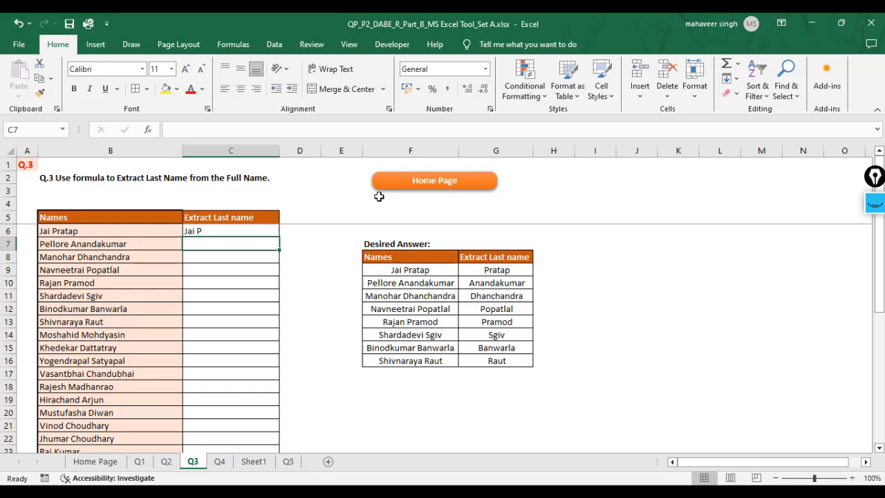
Copy the LEFT formula from C6 into C7.
{"action": "key", "text": "Up"}
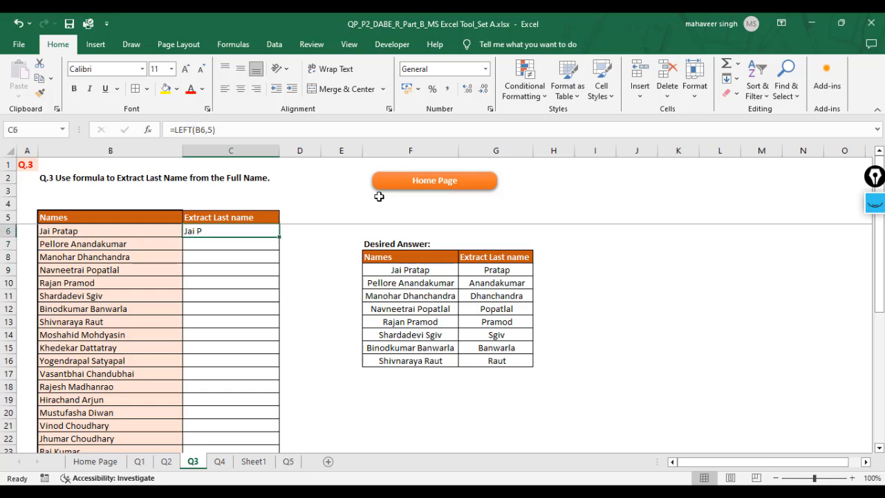
{"action": "key", "text": "ctrl+c"}
{"action": "key", "text": "Down"}
{"action": "key", "text": "Return"}
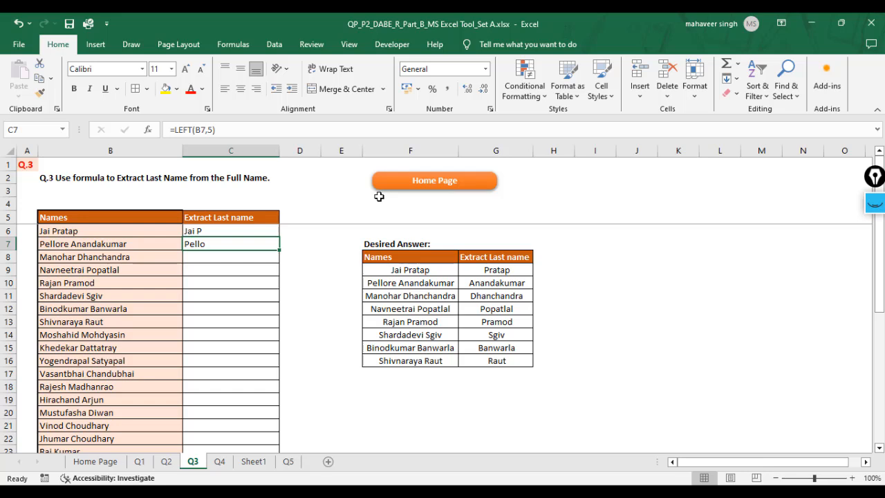
Set the character count in the C6 formula to 3, giving =LEFT(B6,3).
{"action": "key", "text": "Up"}
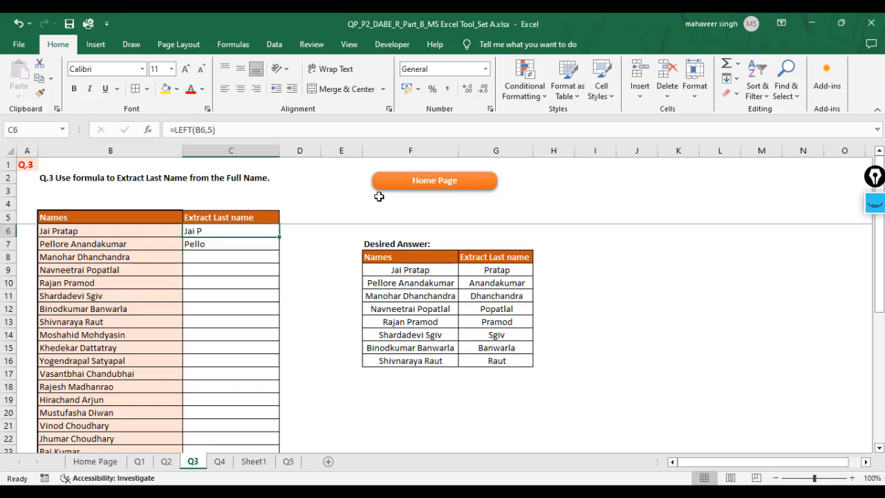
{"action": "key", "text": "F2"}
{"action": "key", "text": "Left"}
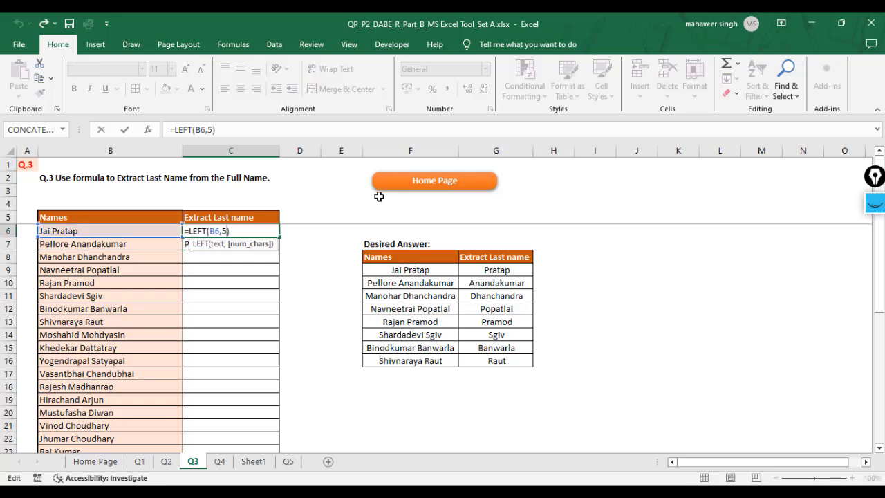
{"action": "key", "text": "Return"}
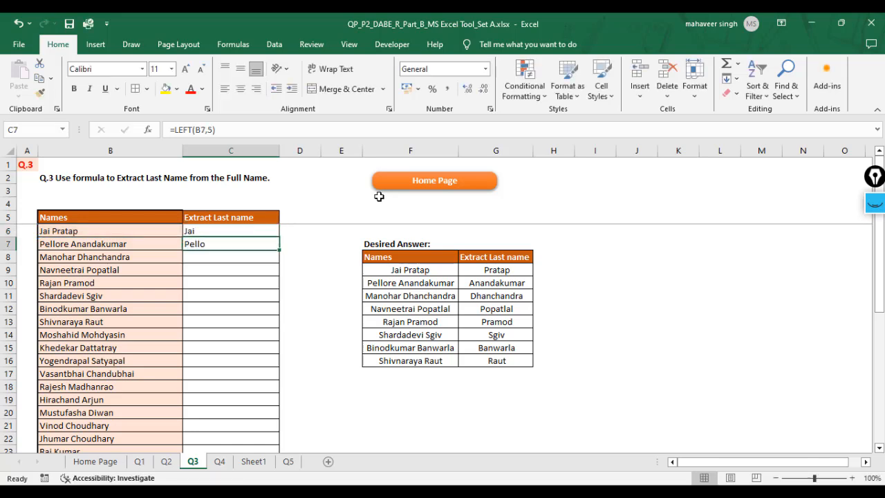
Copy the three-character LEFT formula from C6 over the formula in C7.
{"action": "key", "text": "Up"}
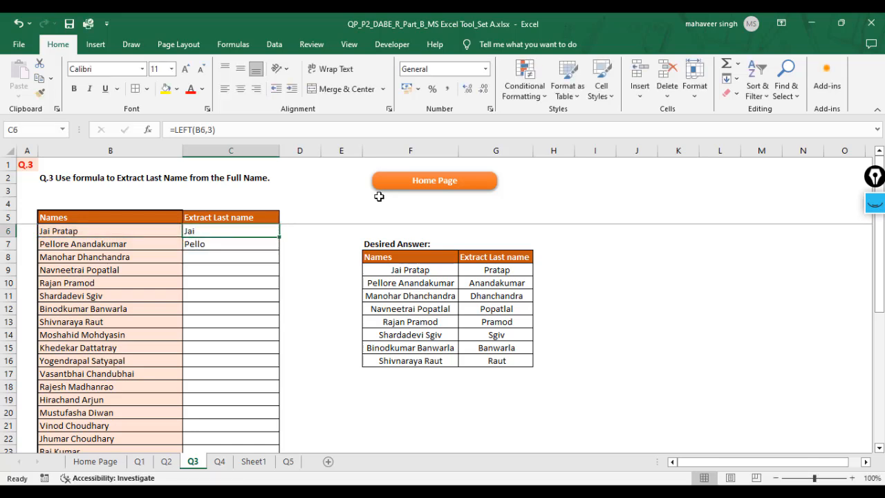
{"action": "key", "text": "ctrl+c"}
{"action": "key", "text": "Down"}
{"action": "key", "text": "Return"}
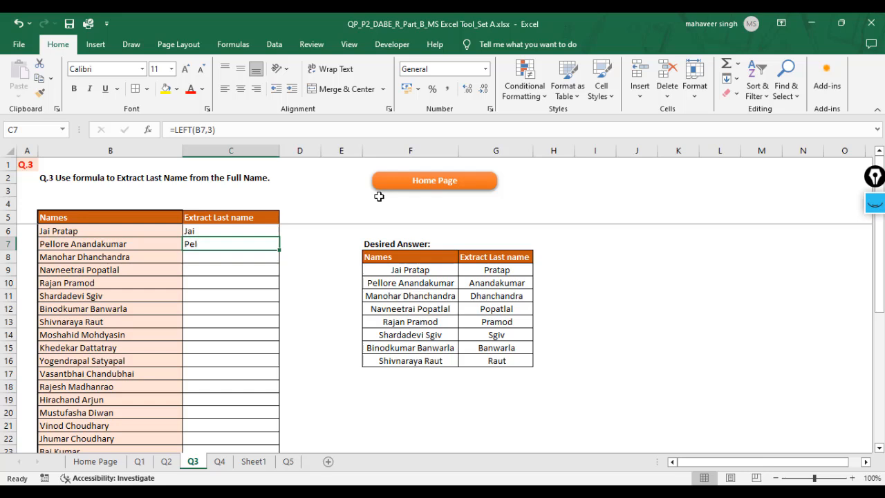
Undo the formula copies in C7 and review the character-count argument of the C6 formula.
{"action": "key", "text": "ctrl+z"}
{"action": "key", "text": "Up"}
{"action": "key", "text": "F2"}
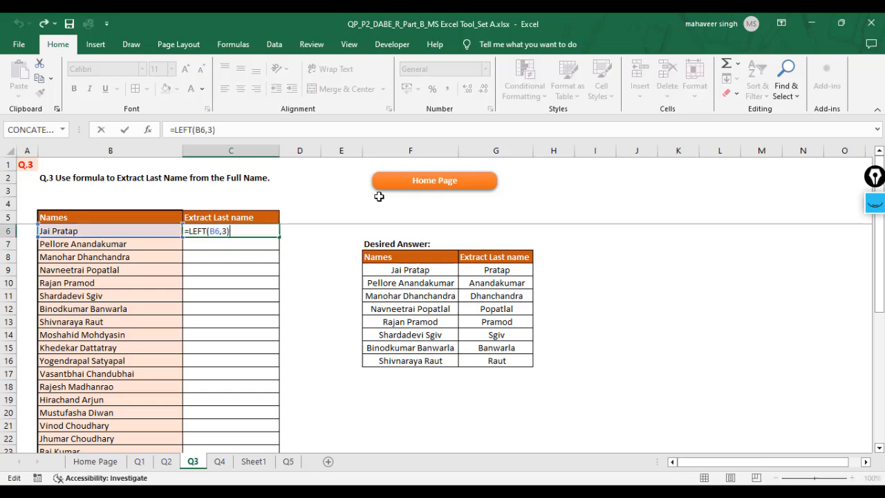
{"action": "key", "text": "Left"}
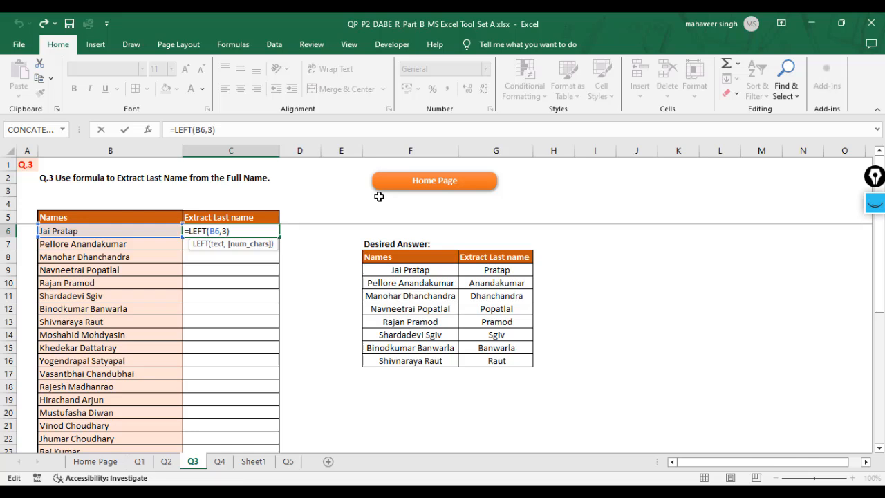
{"action": "key", "text": "Return"}
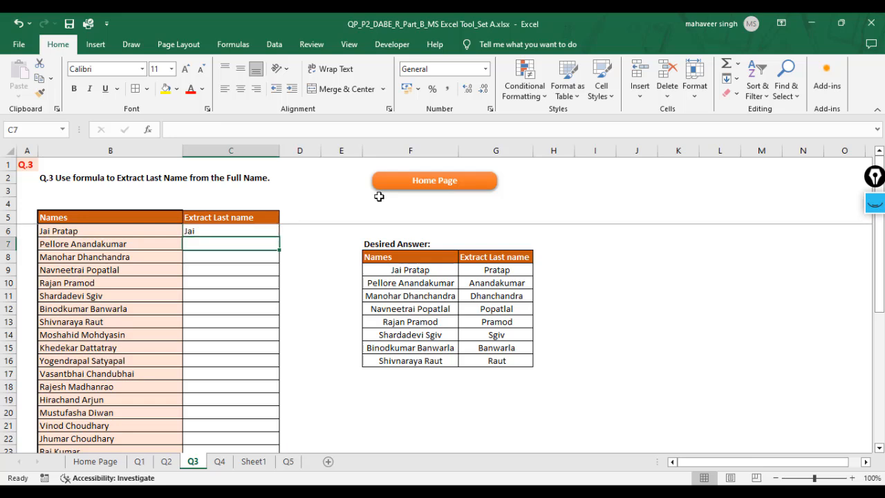
{"action": "key", "text": "Left"}
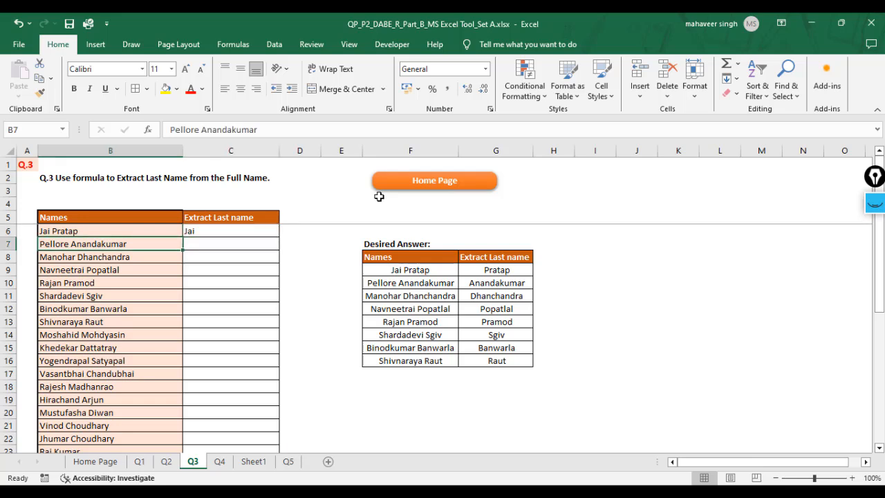
{"action": "key", "text": "Right"}
{"action": "key", "text": "Down"}
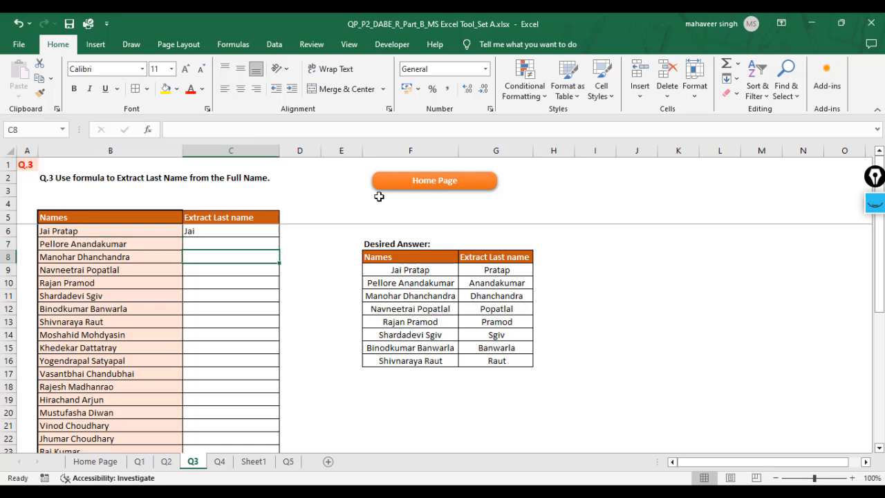
{"action": "key", "text": "Up"}
{"action": "key", "text": "Up"}
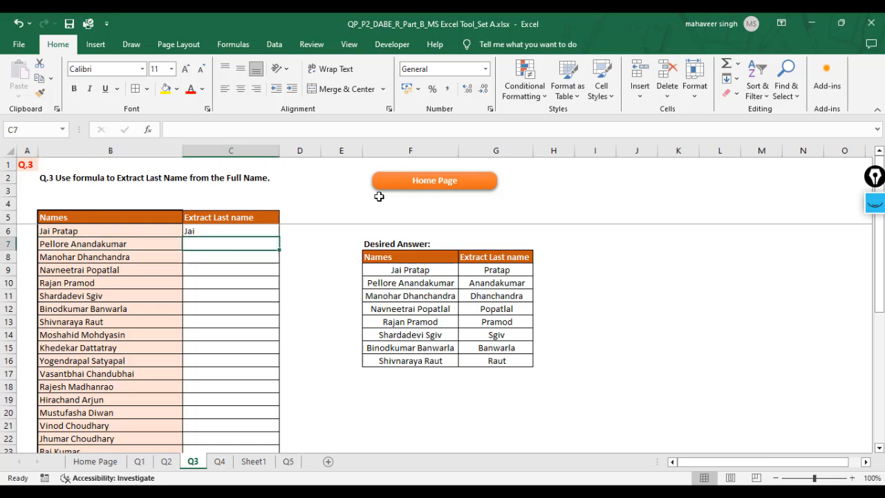
{"action": "key", "text": "Right"}
{"action": "key", "text": "Left"}
{"action": "key", "text": "Right"}
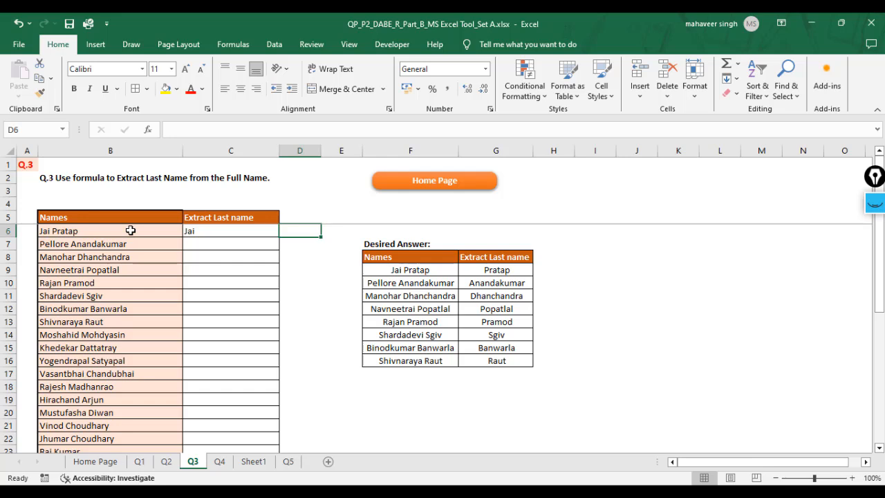
Enter =FIND("a",B6) in D6 to locate the letter a within the first full name.
{"action": "type", "text": "=fin"}
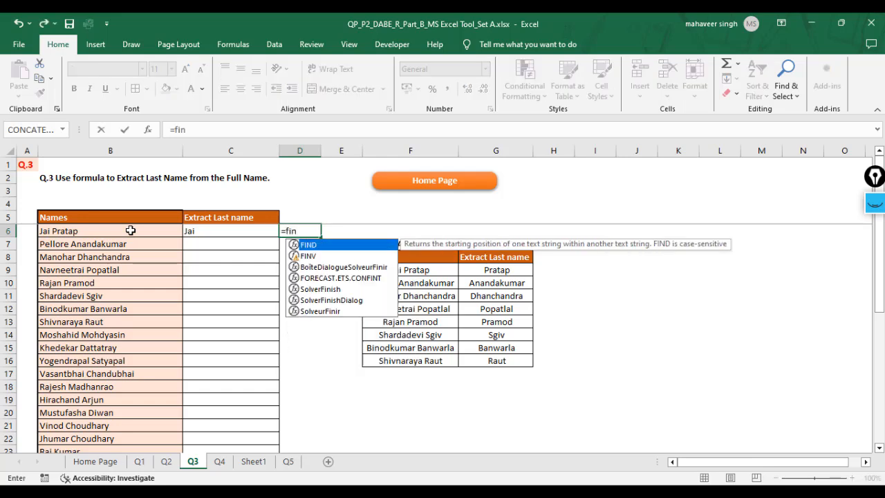
{"action": "key", "text": "Tab"}
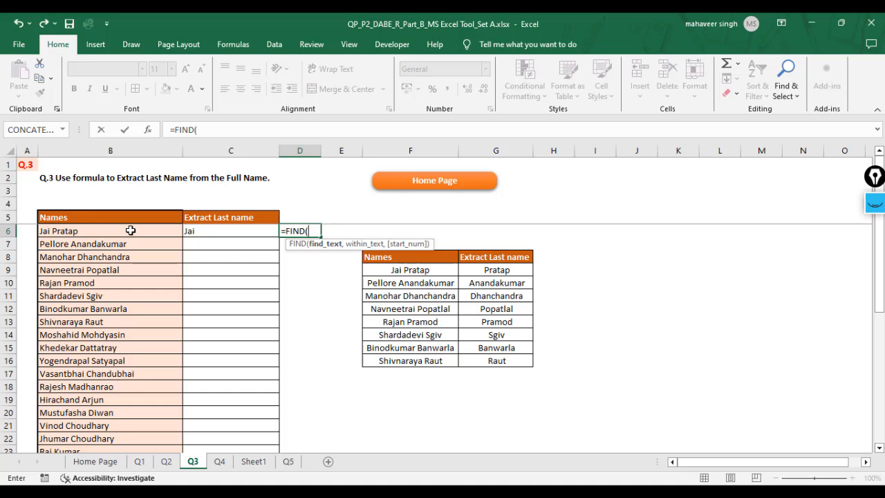
{"action": "type", "text": "\"a"}
{"action": "type", "text": "\","}
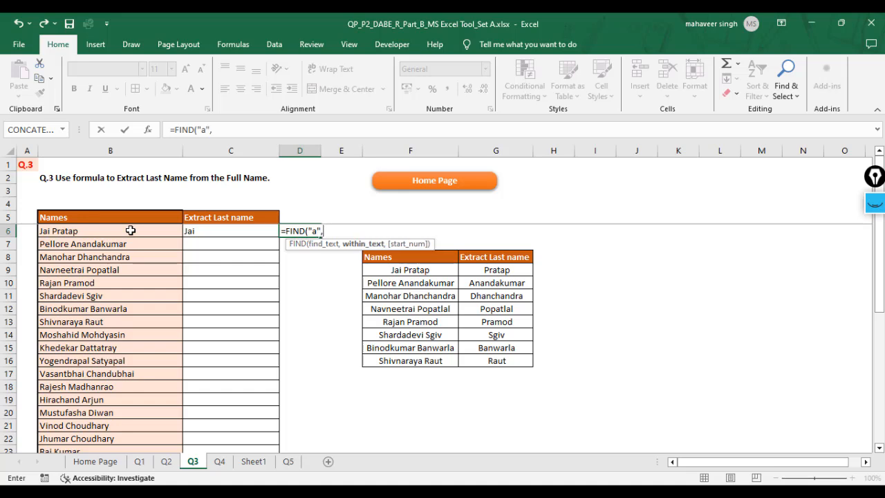
{"action": "left_click", "coordinate": [85, 231]}
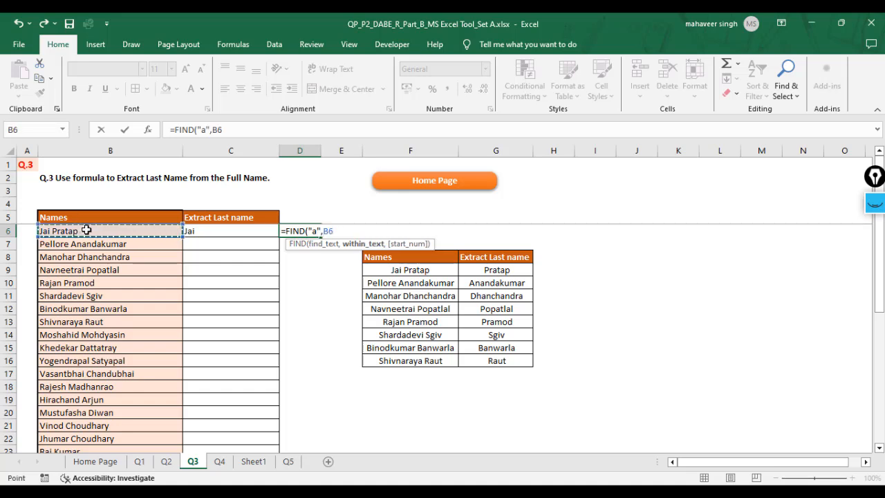
{"action": "type", "text": ")"}
{"action": "key", "text": "Return"}
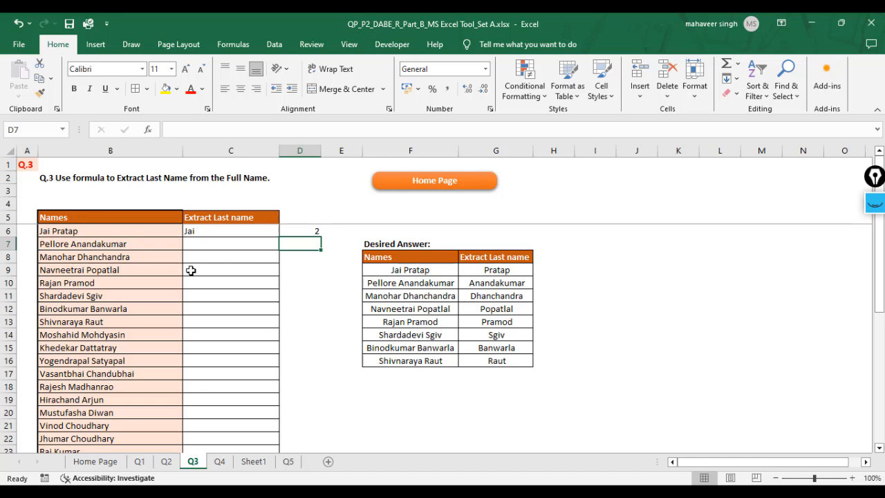
Change the search text of the D6 FIND formula to a space, giving =FIND(" ",B6).
{"action": "key", "text": "Up"}
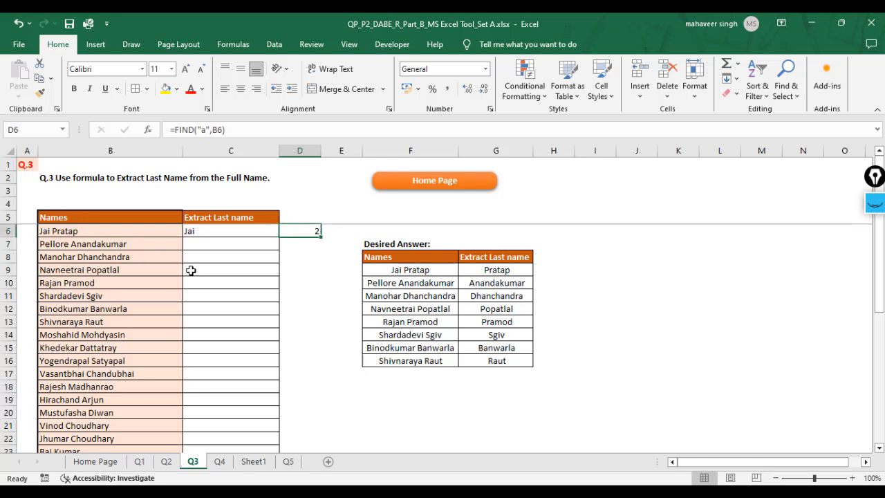
{"action": "key", "text": "F2"}
{"action": "key", "text": "Left"}
{"action": "key", "text": "Left"}
{"action": "key", "text": "Left"}
{"action": "key", "text": "Left"}
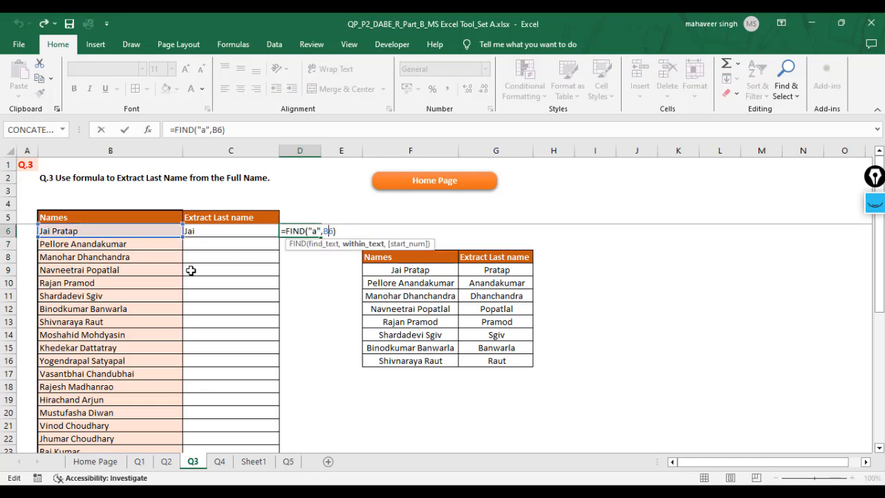
{"action": "key", "text": "Left"}
{"action": "key", "text": "BackSpace"}
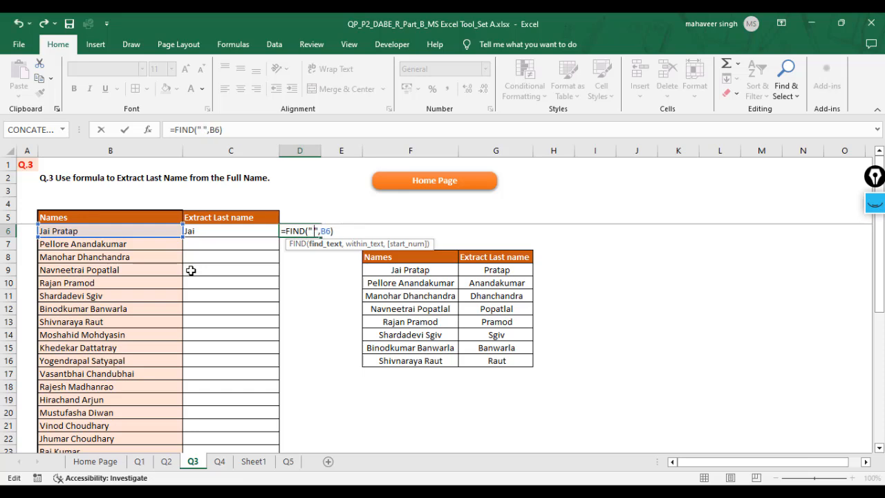
{"action": "key", "text": "ctrl+Return"}
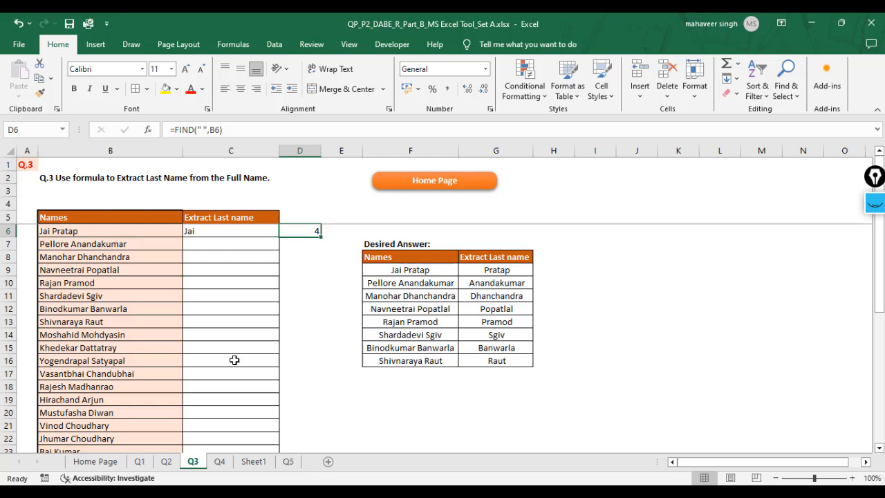
Copy the FIND formula from D6 into D7.
{"action": "key", "text": "ctrl+c"}
{"action": "key", "text": "Down"}
{"action": "key", "text": "Return"}
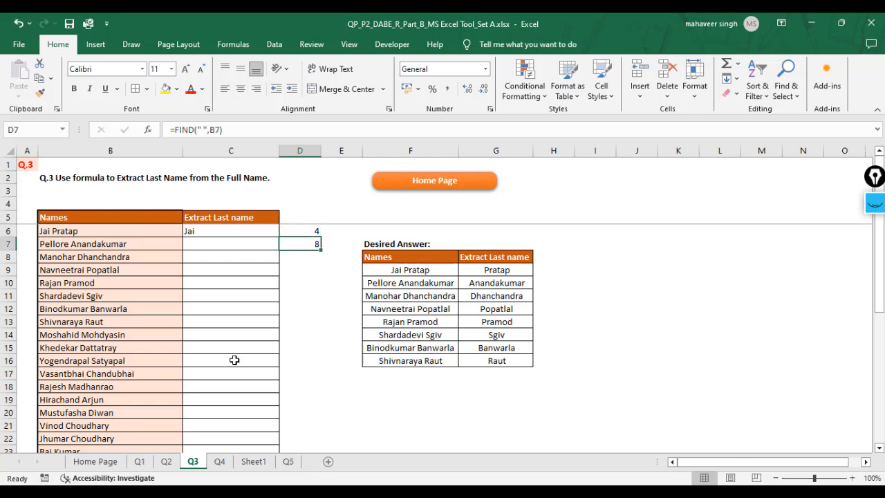
Replace the fixed character count in the C6 LEFT formula with a nested FIND function.
{"action": "key", "text": "Up"}
{"action": "key", "text": "Left"}
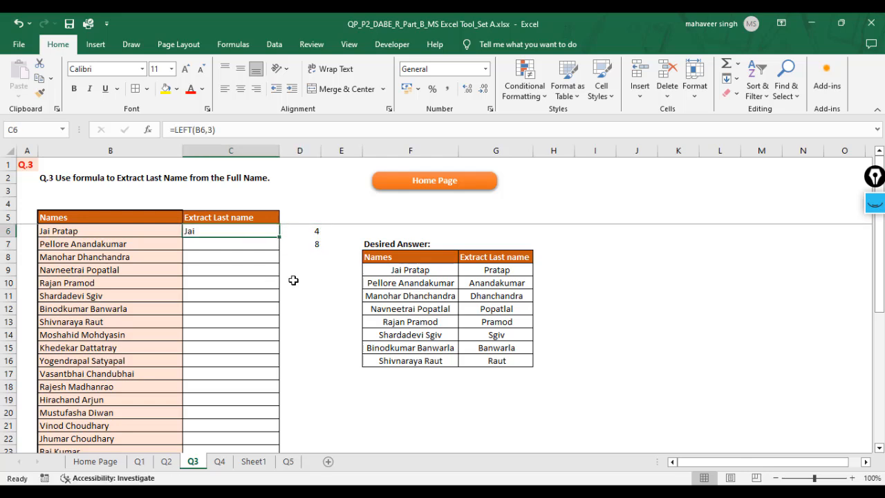
{"action": "key", "text": "F2"}
{"action": "key", "text": "Left"}
{"action": "key", "text": "BackSpace"}
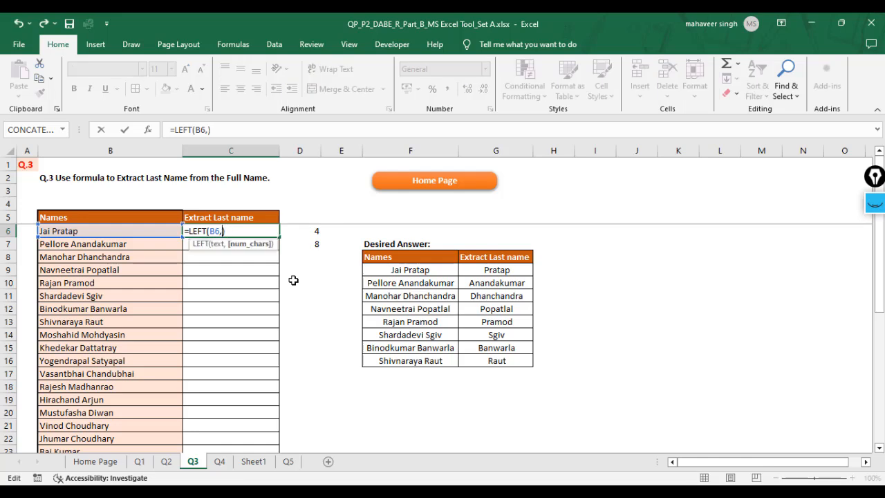
{"action": "type", "text": "fin"}
{"action": "key", "text": "BackSpace"}
{"action": "type", "text": "n"}
{"action": "key", "text": "Tab"}
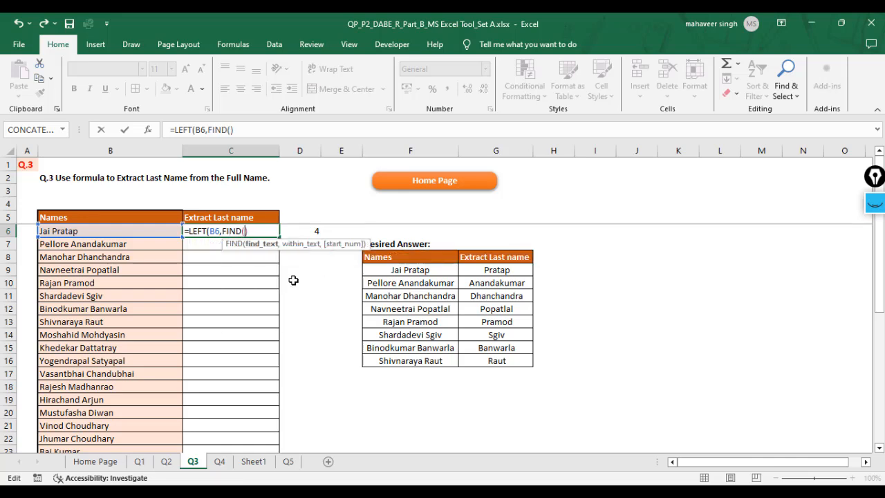
Complete the nested FIND in C6 with a space and B6, giving =LEFT(B6,FIND(" ",B6)), and review the formula.
{"action": "type", "text": "\" \")"}
{"action": "type", "text": ","}
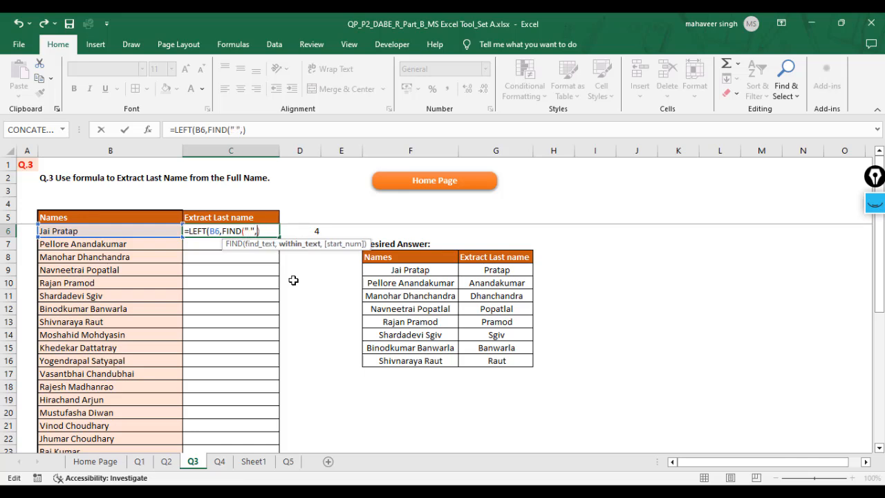
{"action": "left_click", "coordinate": [166, 232]}
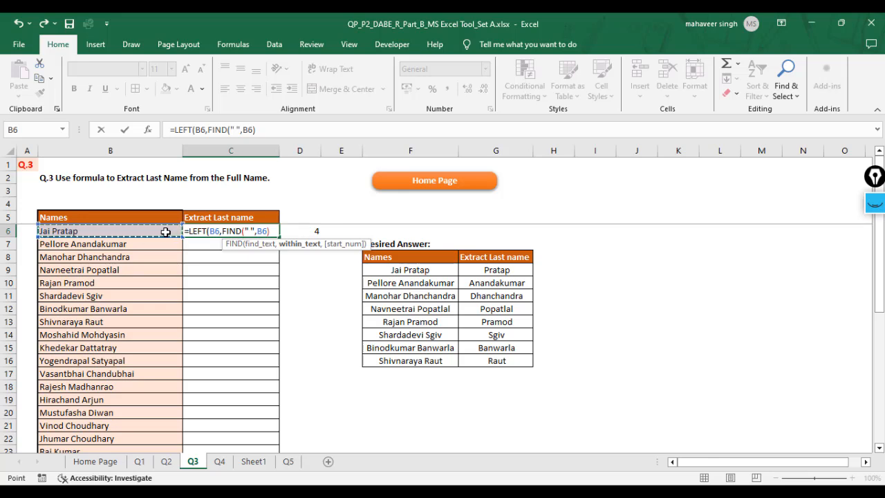
{"action": "key", "text": "F2"}
{"action": "type", "text": ")"}
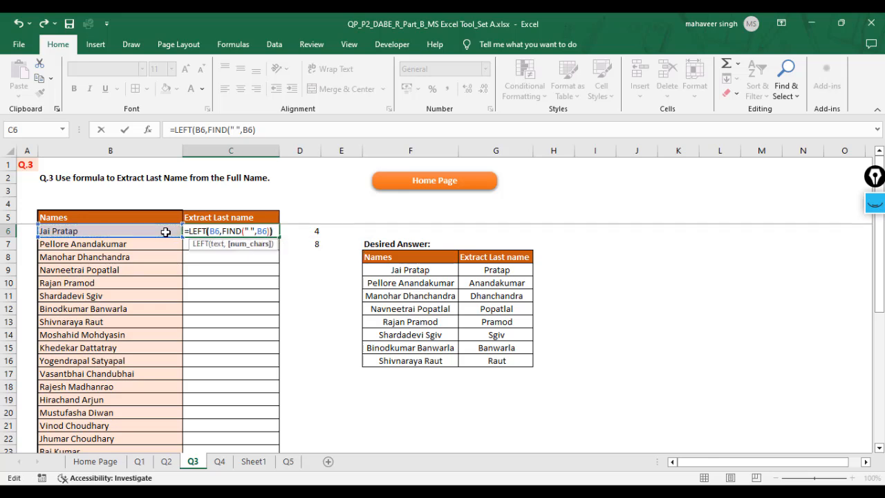
{"action": "key", "text": "Return"}
{"action": "key", "text": "Up"}
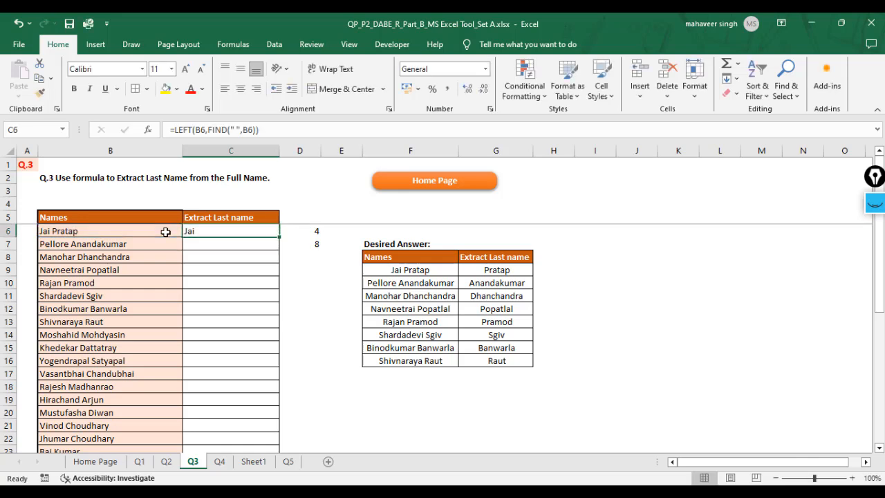
{"action": "key", "text": "F2"}
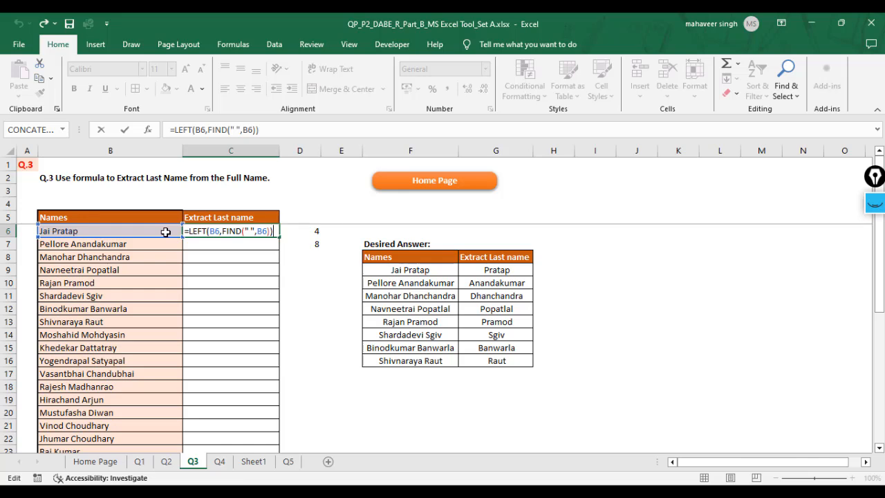
{"action": "key", "text": "Escape"}
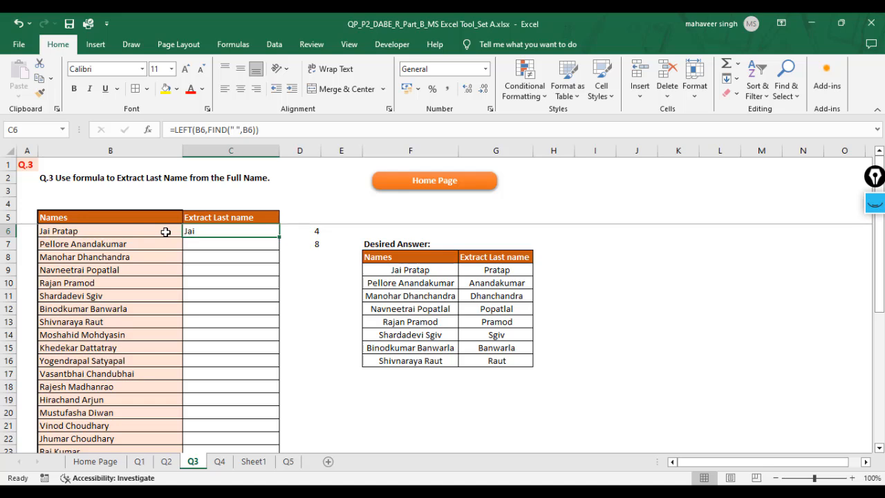
Copy the LEFT and FIND formula from C6 into C7 and fill it down the rest of the Extract Last name column.
{"action": "key", "text": "ctrl+c"}
{"action": "key", "text": "Down"}
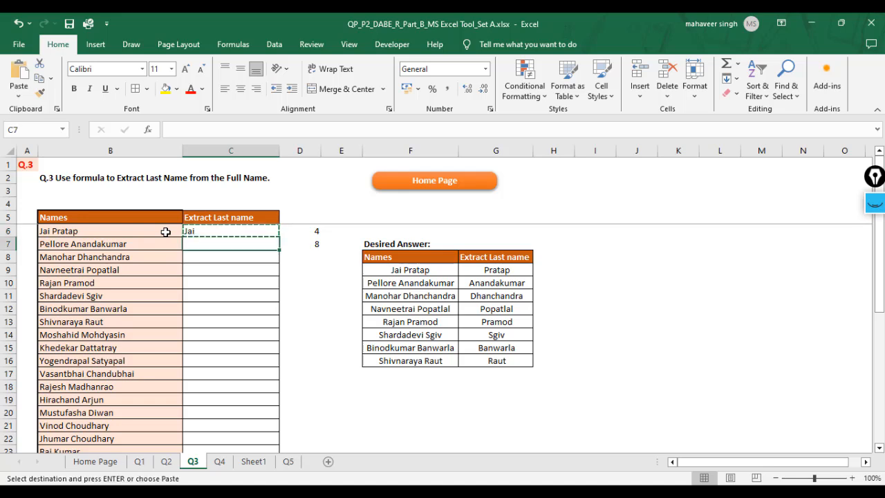
{"action": "key", "text": "Return"}
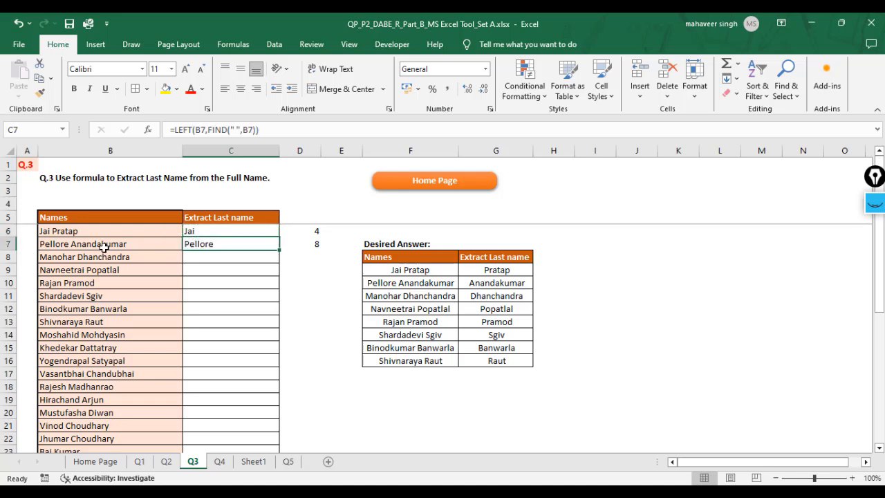
{"action": "double_click", "coordinate": [281, 251]}
{"action": "left_click", "coordinate": [258, 228]}
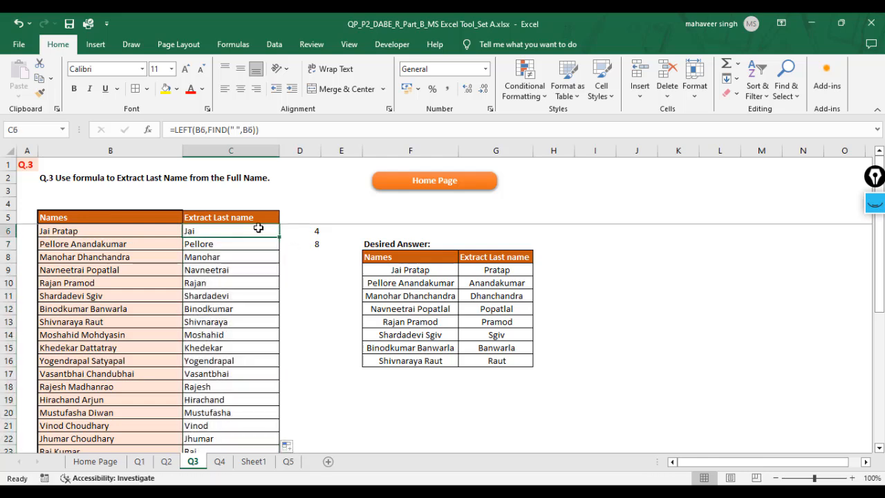
Clear the helper FIND formulas in D6 and D7 and the LEFT formulas in the Extract Last name column.
{"action": "key", "text": "Right"}
{"action": "key", "text": "Delete"}
{"action": "key", "text": "Down"}
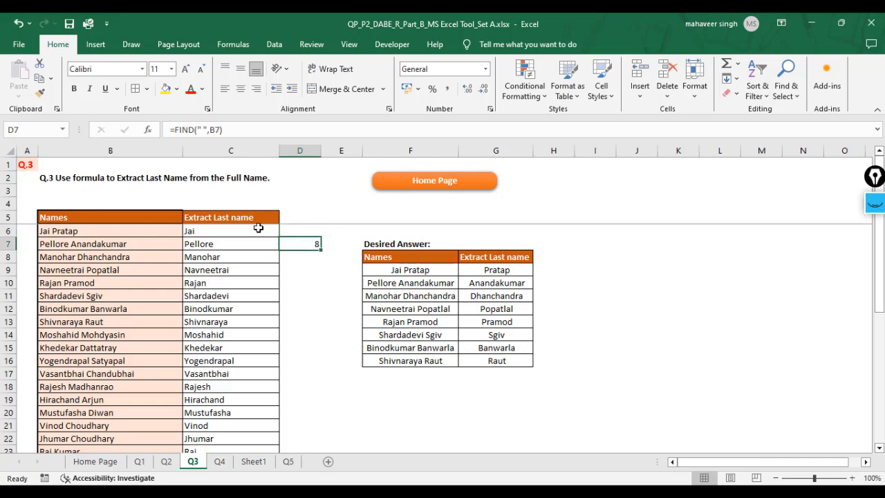
{"action": "key", "text": "Delete"}
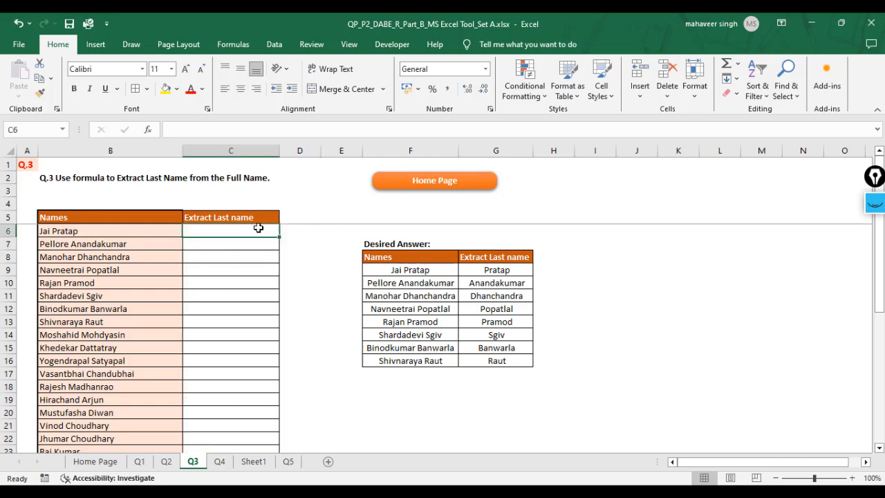
Enter =RIGHT(B6,3) in C6 to extract the last three characters of the first full name.
{"action": "type", "text": "=RI"}
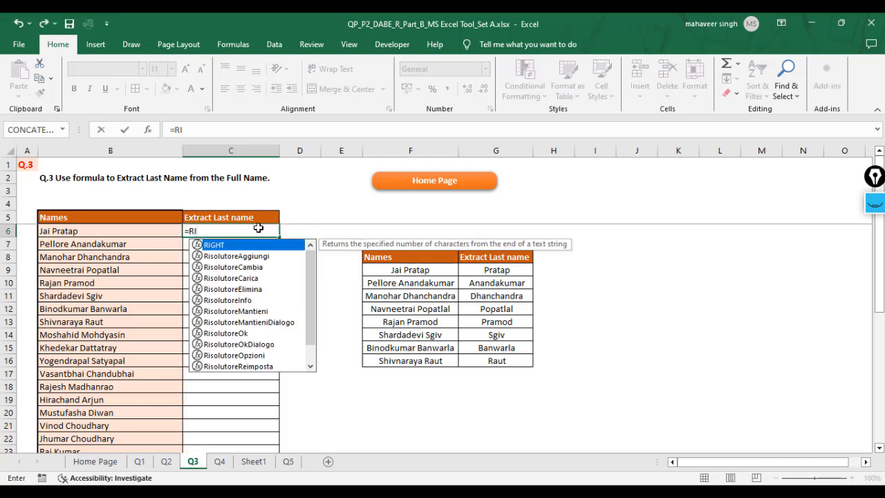
{"action": "key", "text": "Tab"}
{"action": "key", "text": "Left"}
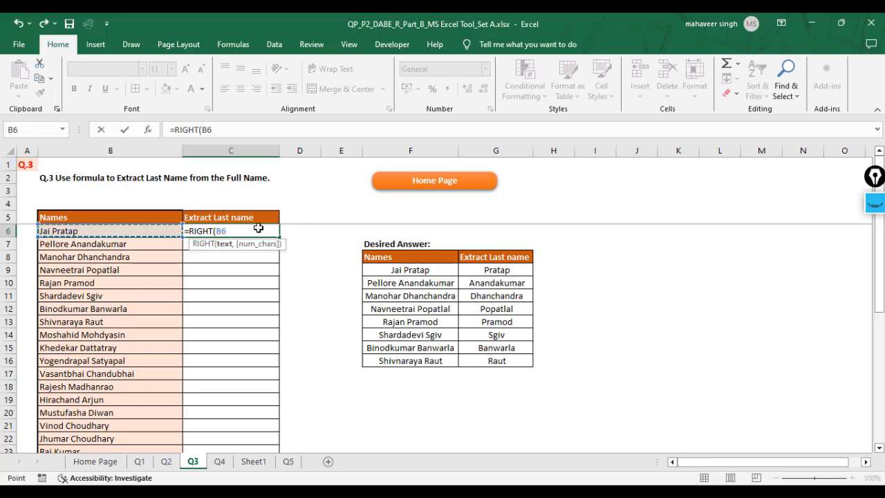
{"action": "type", "text": ","}
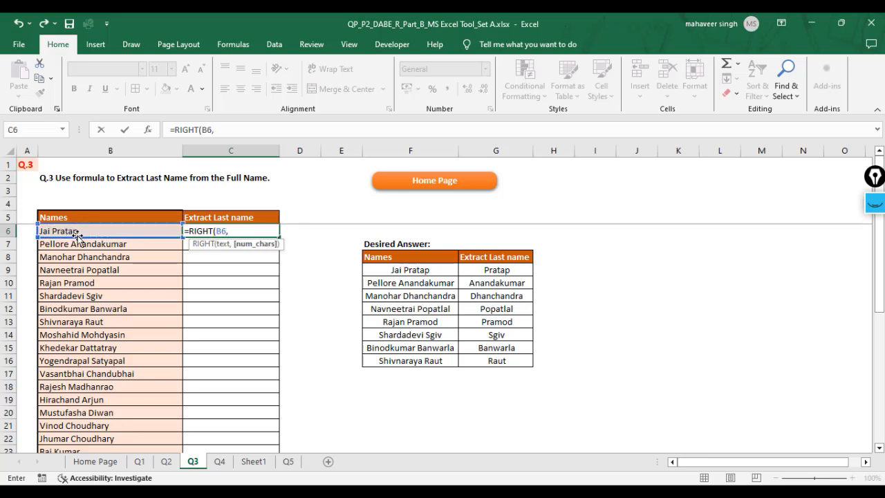
{"action": "type", "text": "3)"}
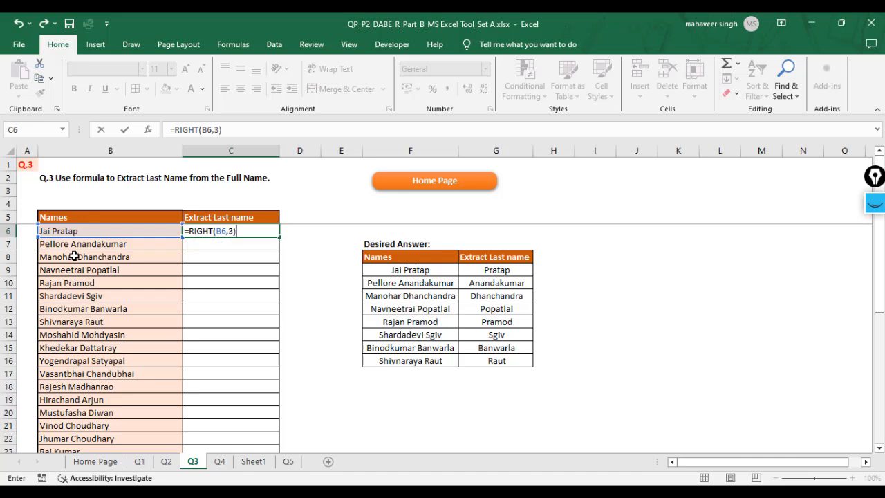
{"action": "key", "text": "Return"}
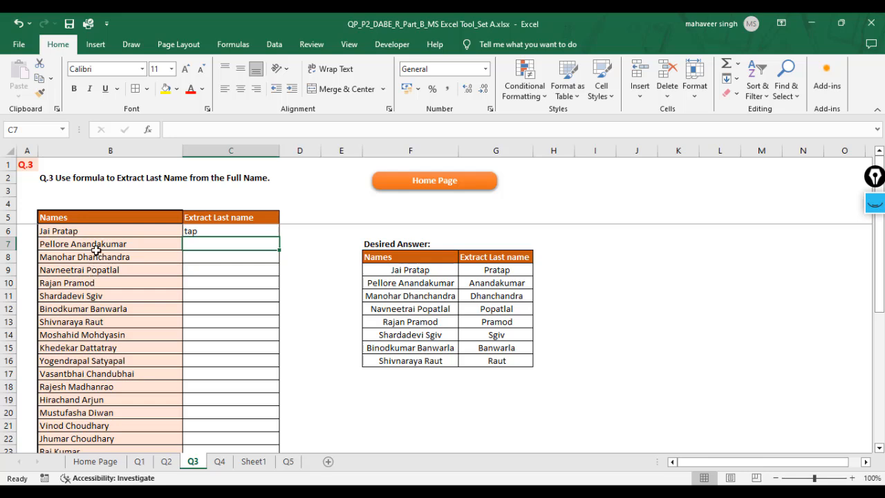
Change the RIGHT formula in C6 to extract the last six characters, =RIGHT(B6,6).
{"action": "key", "text": "Up"}
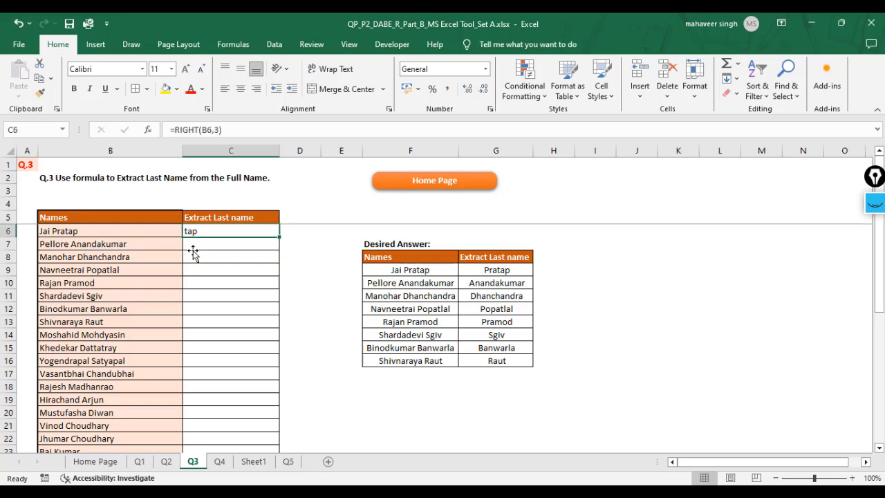
{"action": "key", "text": "F2"}
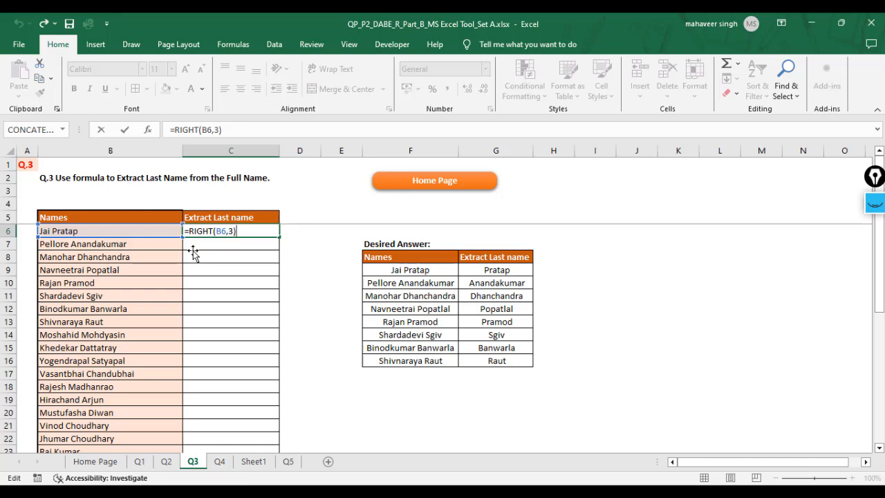
{"action": "key", "text": "Left"}
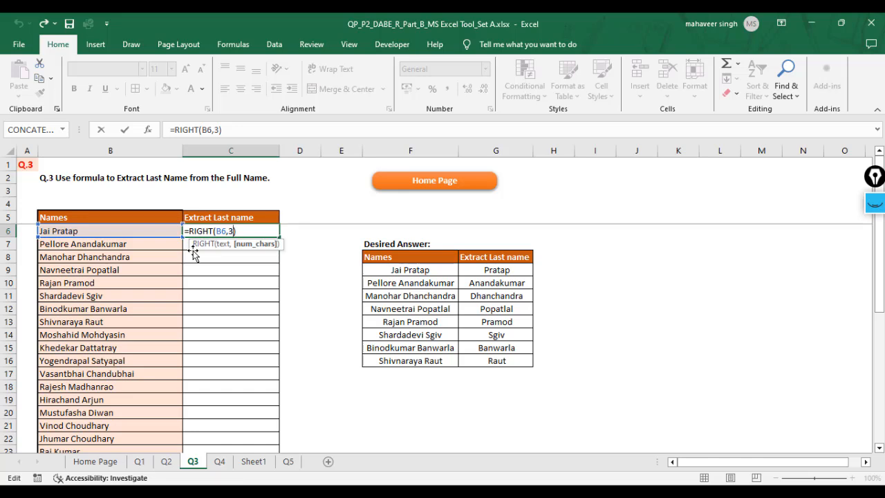
{"action": "key", "text": "ctrl+Return"}
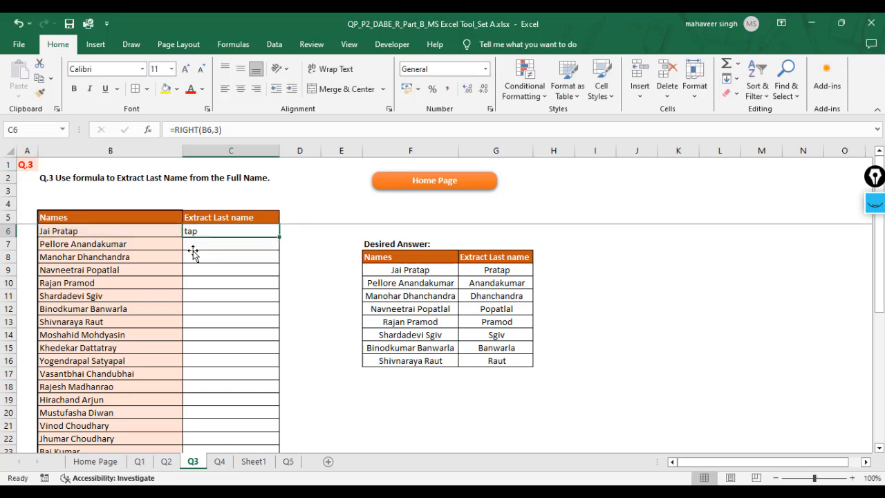
{"action": "key", "text": "F2"}
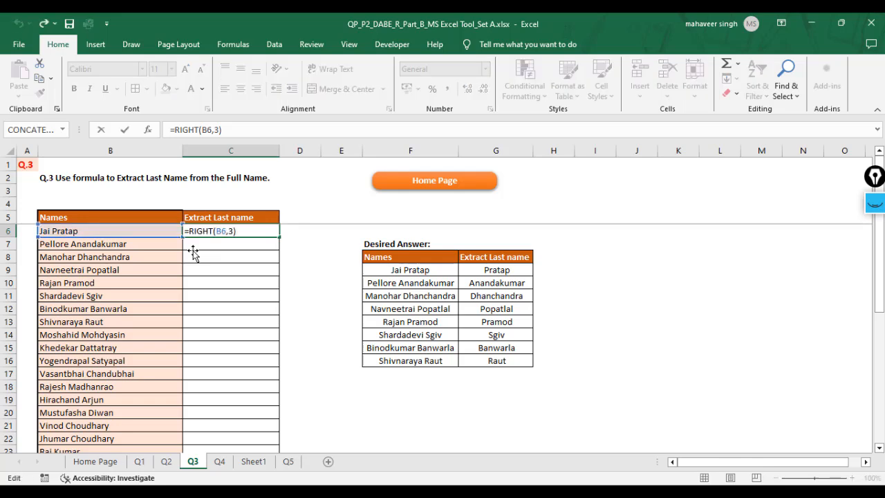
{"action": "key", "text": "Left"}
{"action": "key", "text": "BackSpace"}
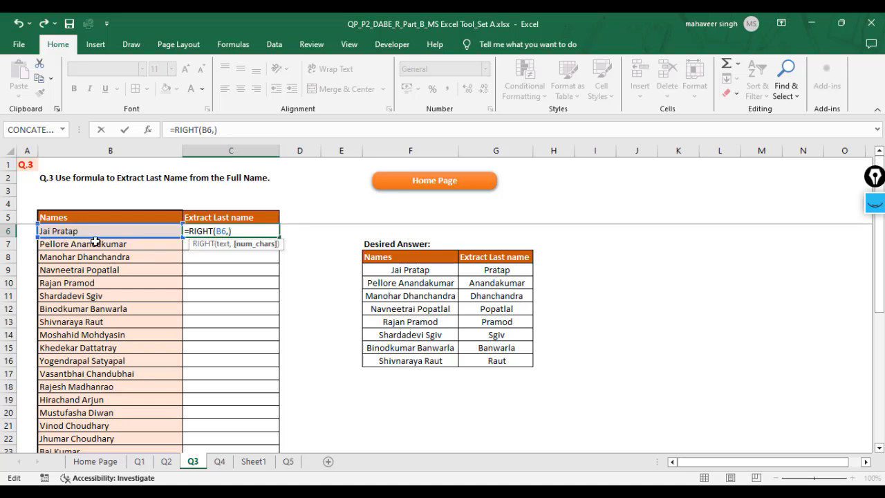
{"action": "type", "text": "6"}
{"action": "key", "text": "Return"}
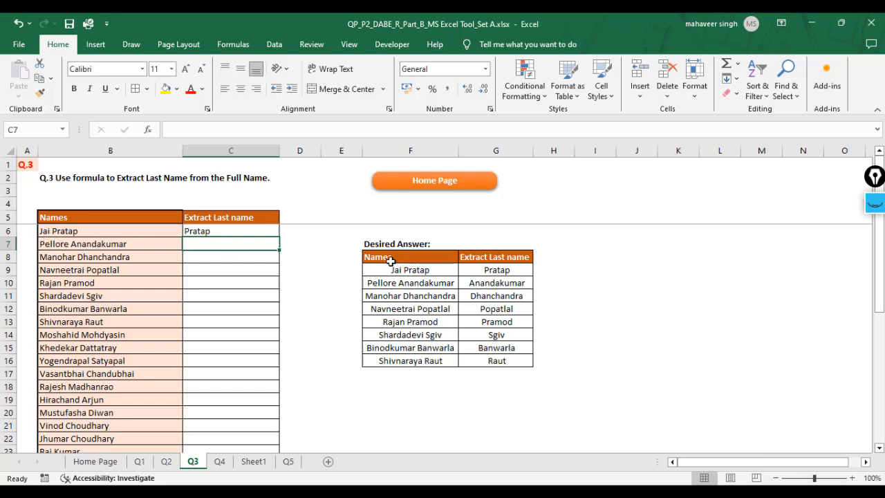
Enter 4 in I6 as the space position for the first name and label it FIND in I5.
{"action": "left_click", "coordinate": [584, 231]}
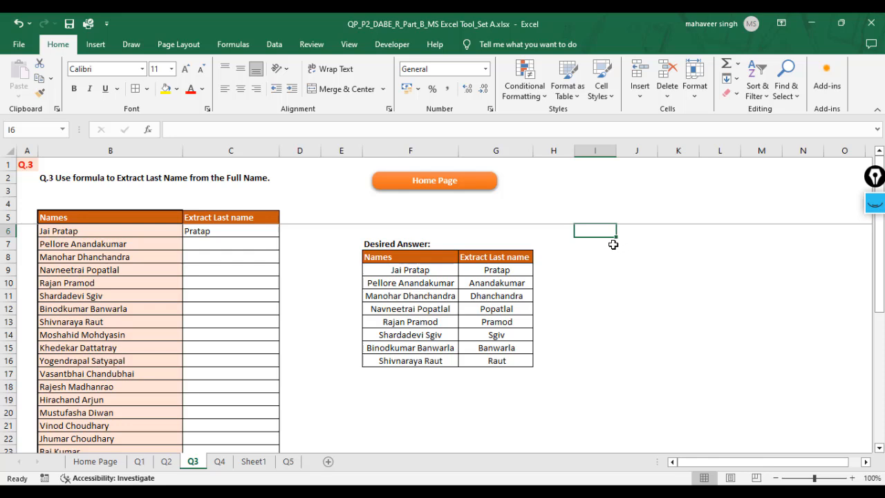
{"action": "type", "text": "4"}
{"action": "key", "text": "Up"}
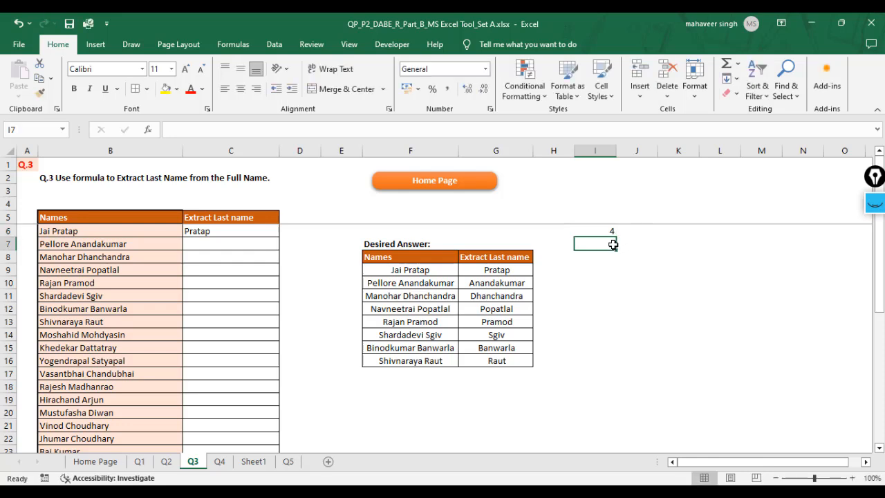
{"action": "type", "text": "FIN"}
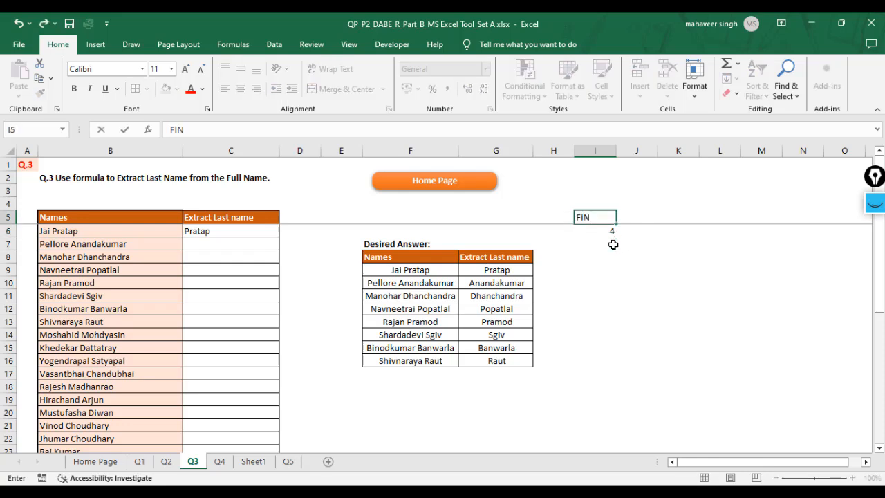
{"action": "type", "text": "D"}
{"action": "key", "text": "Return"}
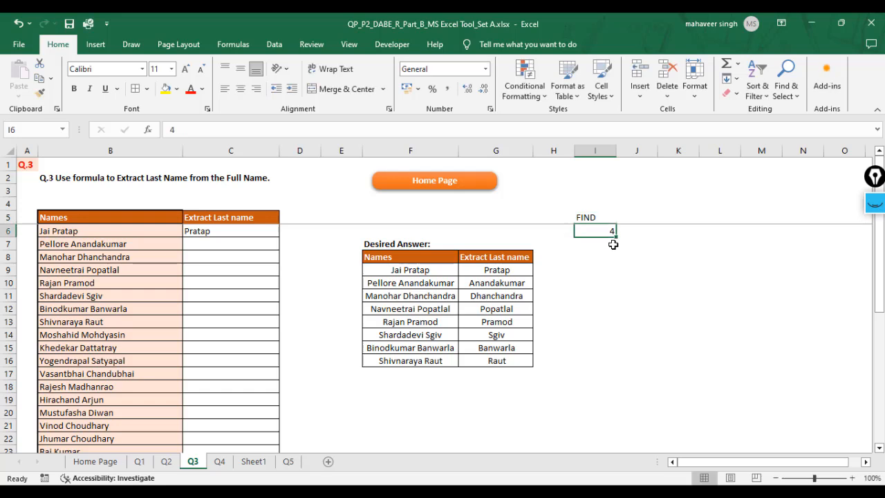
Add the label LEN in J5 and enter =LEN(B6) in J6 to count the full name's characters.
{"action": "key", "text": "Right"}
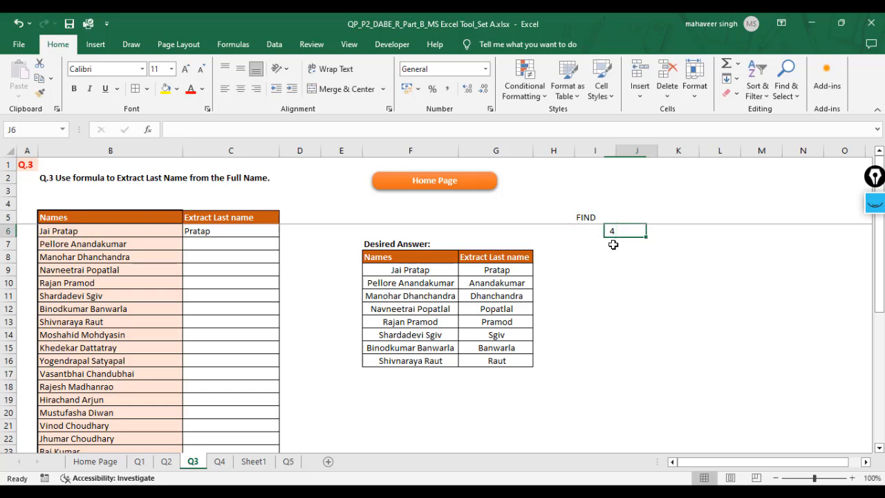
{"action": "key", "text": "Up"}
{"action": "type", "text": "LEN"}
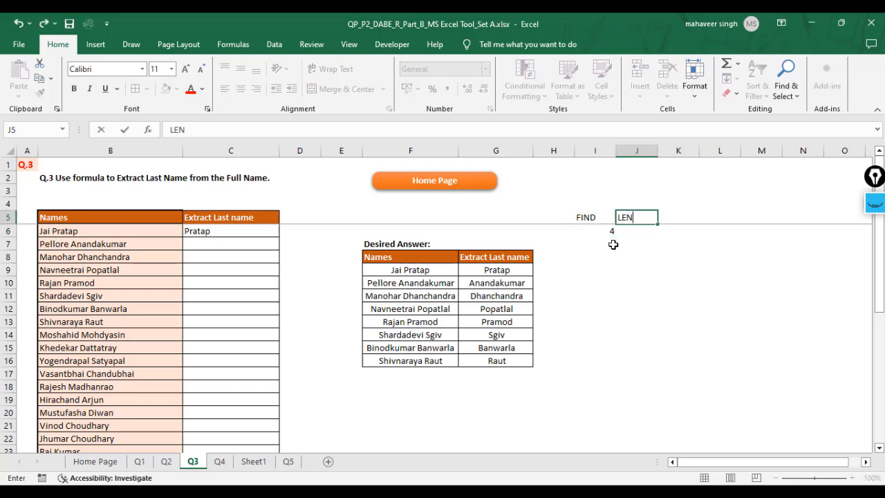
{"action": "key", "text": "Return"}
{"action": "type", "text": "=LEN"}
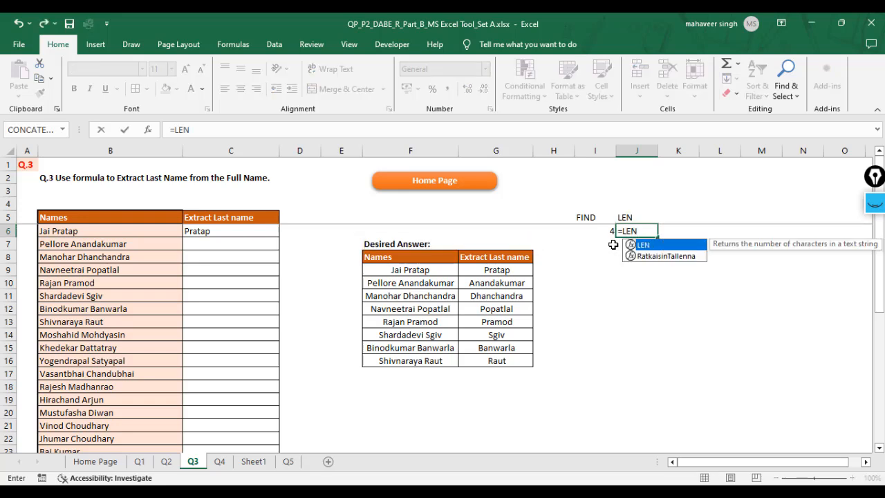
{"action": "type", "text": "("}
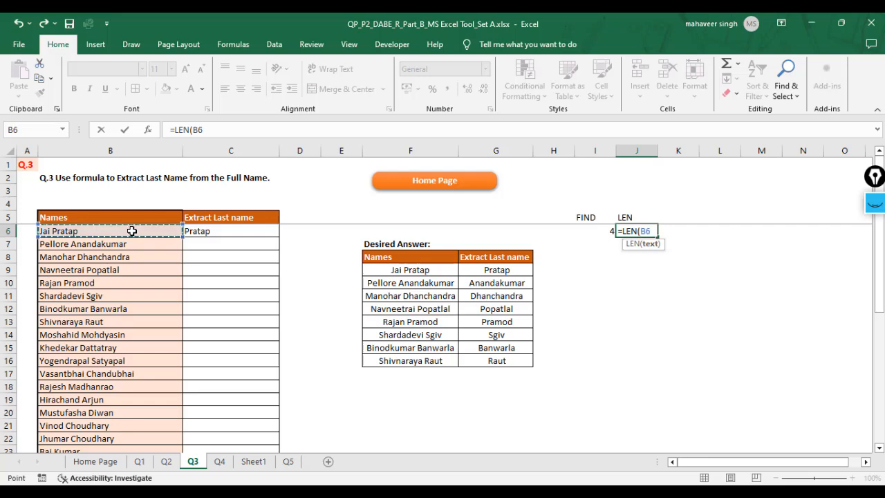
{"action": "left_click", "coordinate": [131, 231]}
{"action": "key", "text": "Return"}
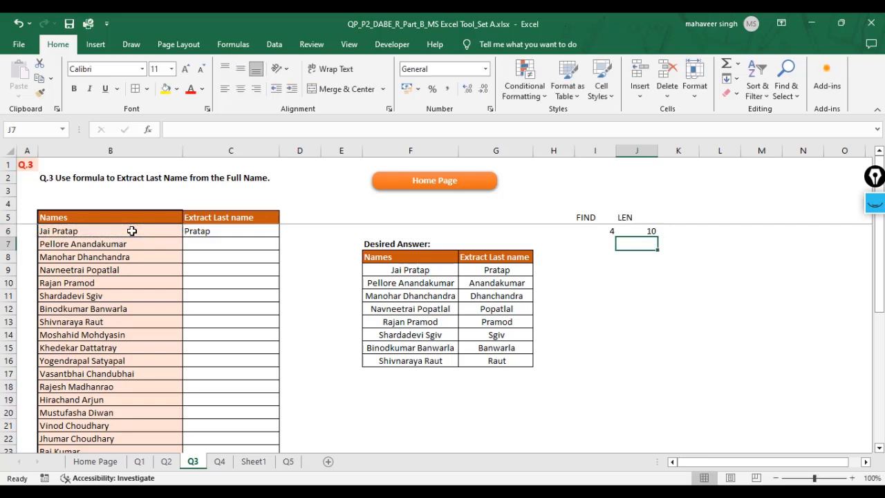
{"action": "key", "text": "Up"}
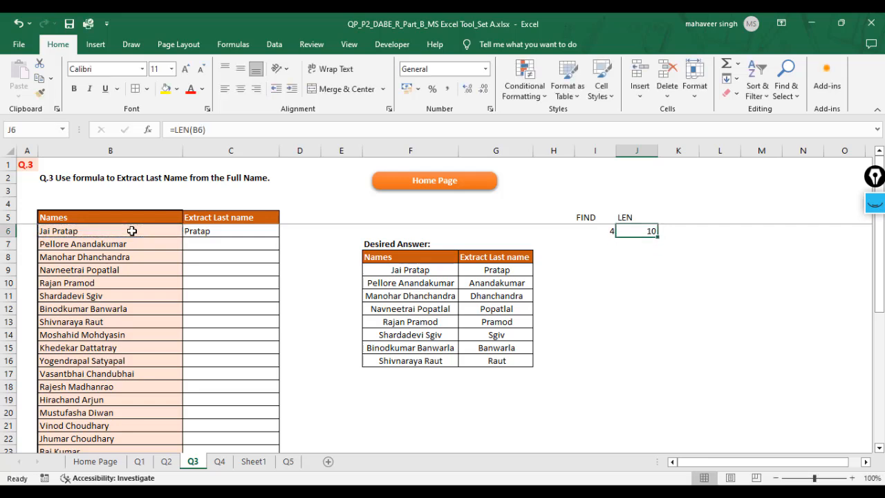
{"action": "key", "text": "Left"}
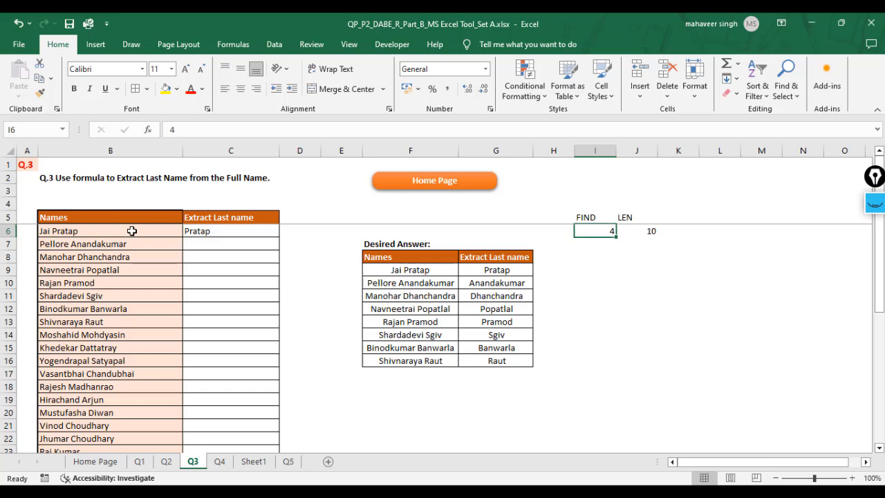
Replace the fixed character count in C6's RIGHT formula with LEN(B6) followed by a minus sign.
{"action": "left_click", "coordinate": [217, 231]}
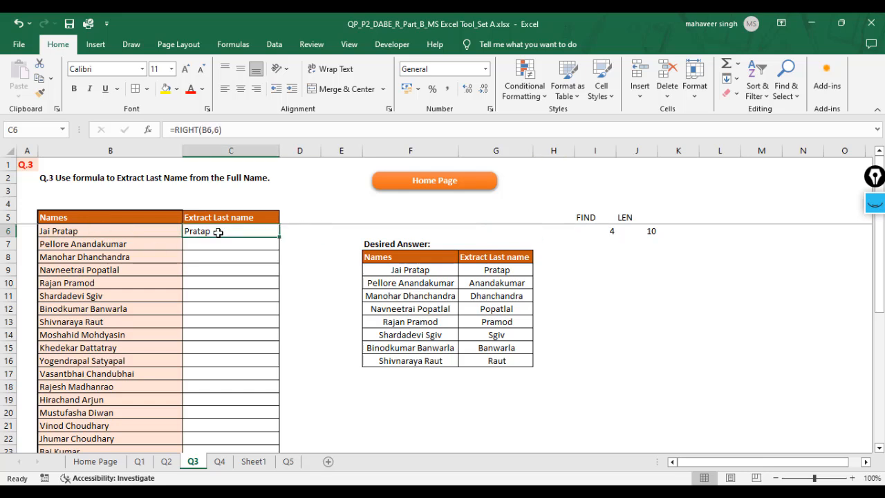
{"action": "key", "text": "F2"}
{"action": "key", "text": "Left"}
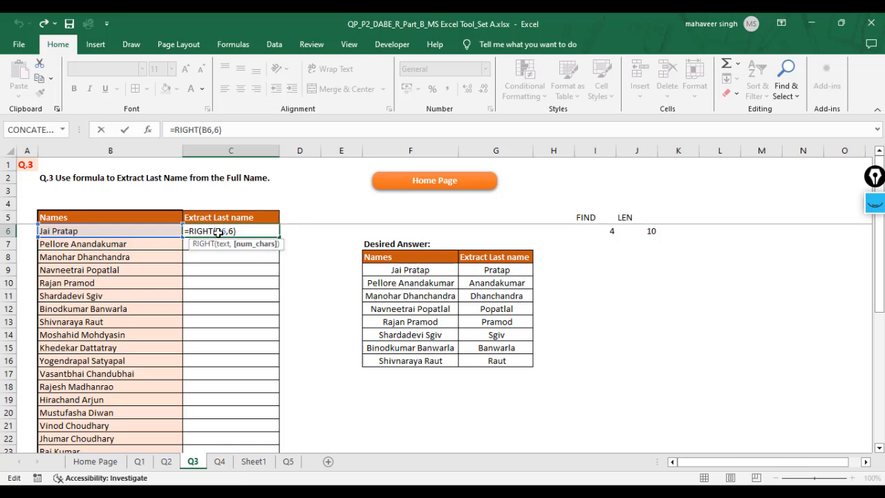
{"action": "key", "text": "BackSpace"}
{"action": "type", "text": "LEN("}
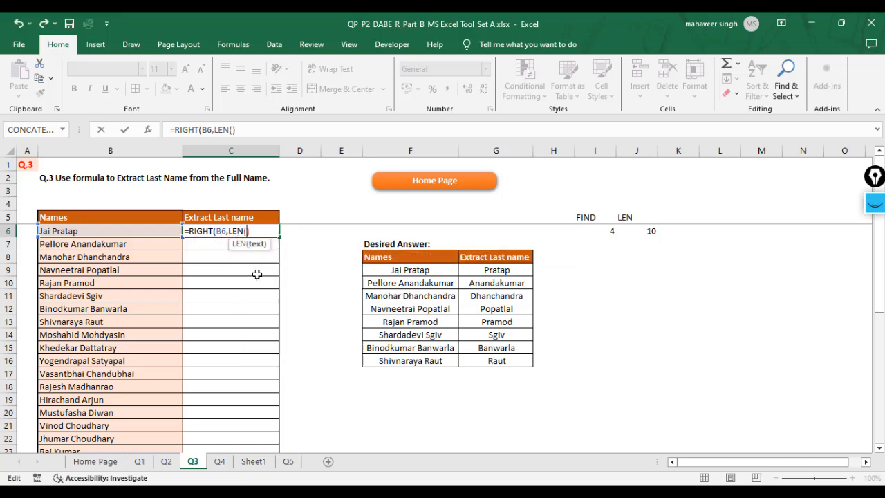
{"action": "left_click", "coordinate": [134, 231]}
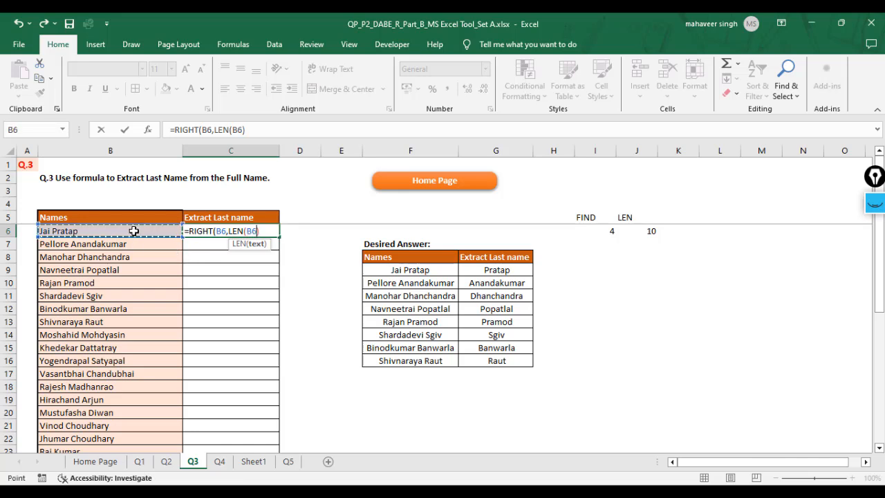
{"action": "key", "text": "F2"}
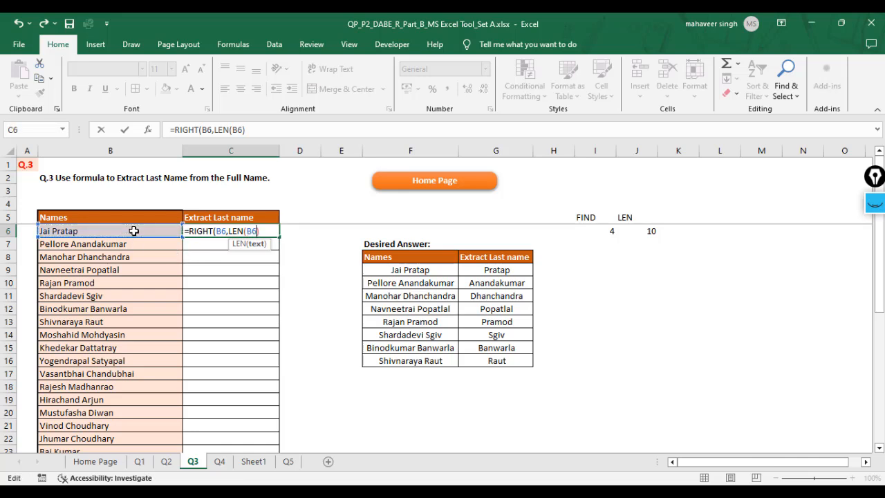
{"action": "type", "text": ")-"}
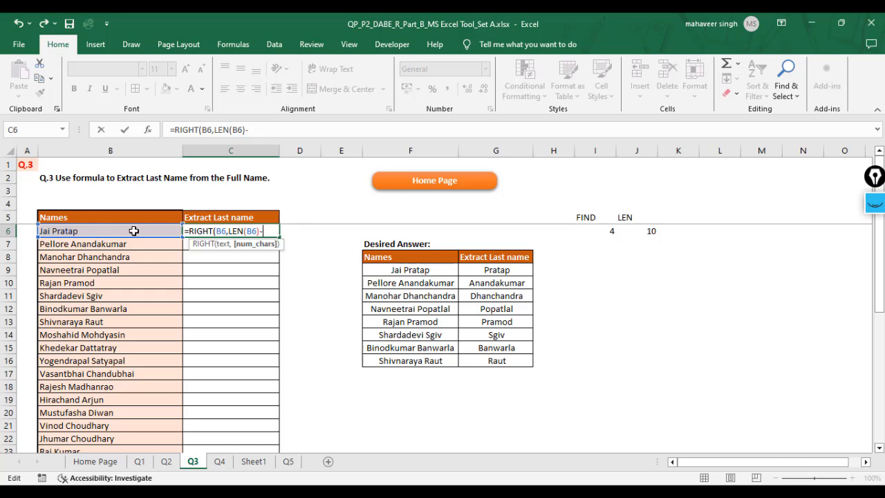
Complete the C6 formula by subtracting FIND(" ",B6), giving =RIGHT(B6,LEN(B6)-FIND(" ",B6)).
{"action": "type", "text": "FIN"}
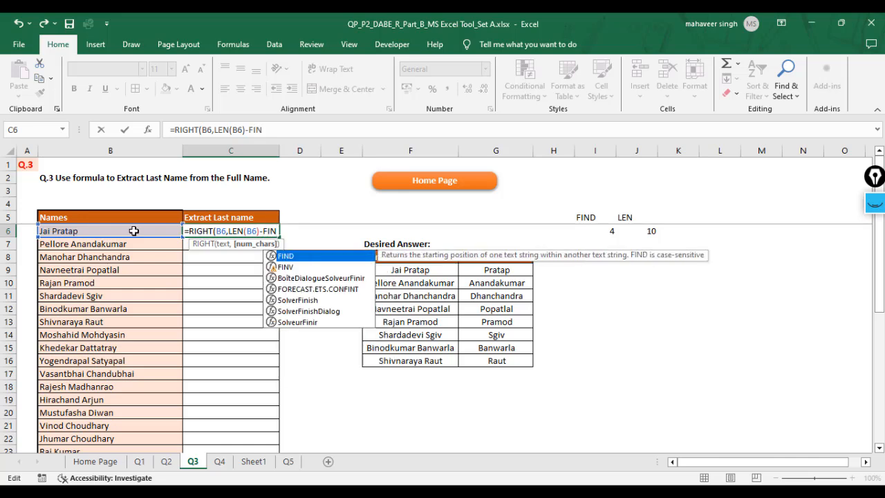
{"action": "key", "text": "Tab"}
{"action": "type", "text": "\""}
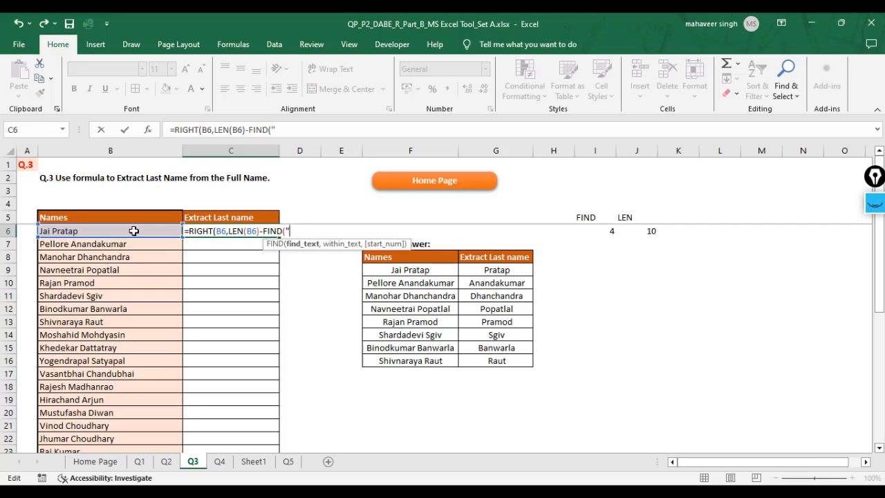
{"action": "type", "text": " \","}
{"action": "left_click", "coordinate": [116, 230]}
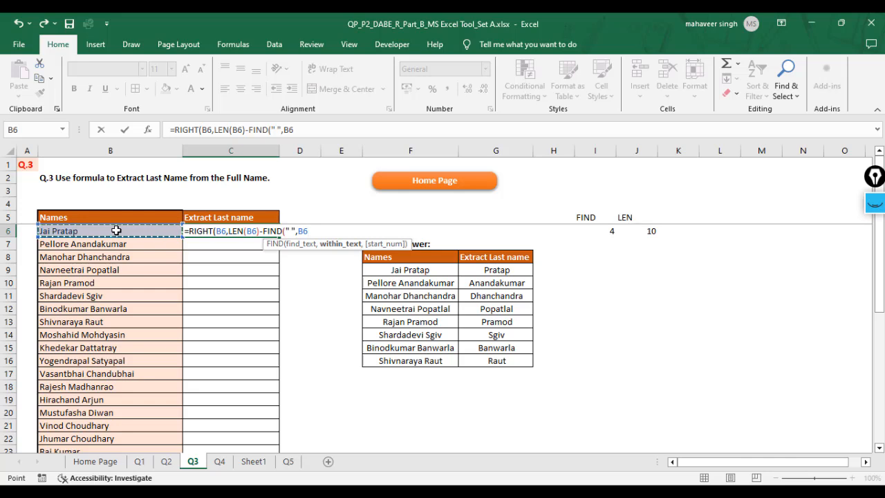
{"action": "type", "text": ")"}
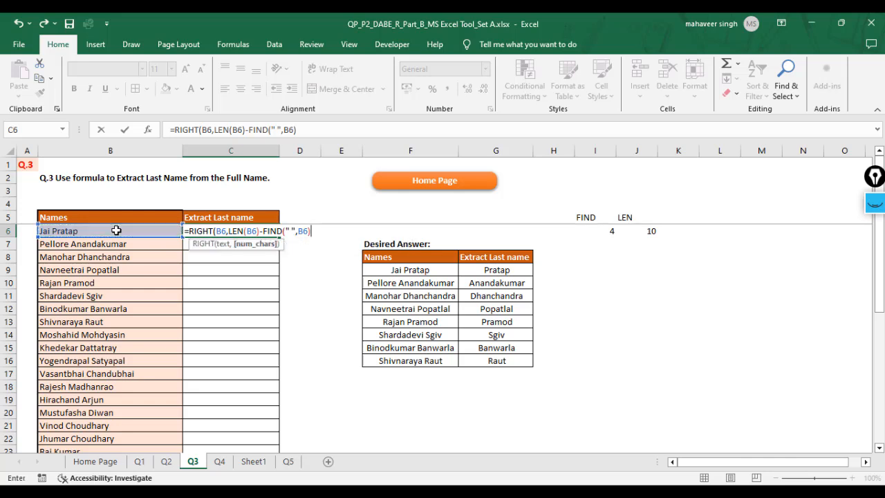
{"action": "type", "text": ")"}
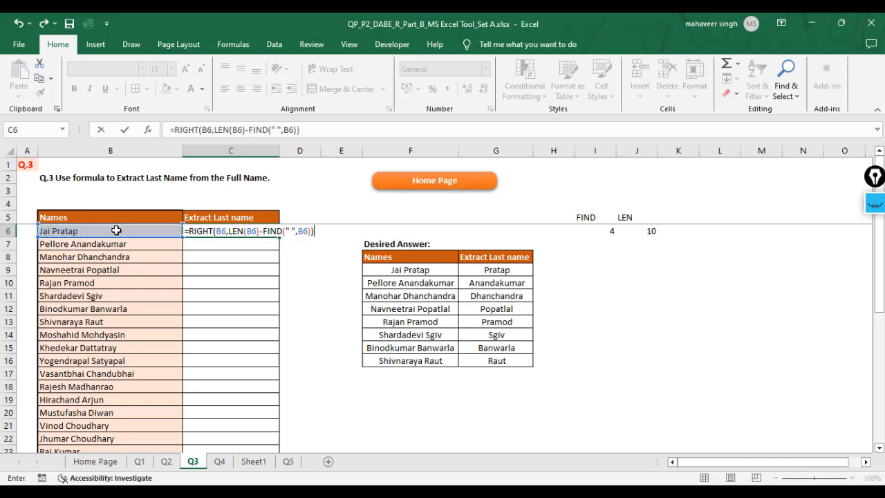
{"action": "key", "text": "ctrl+Return"}
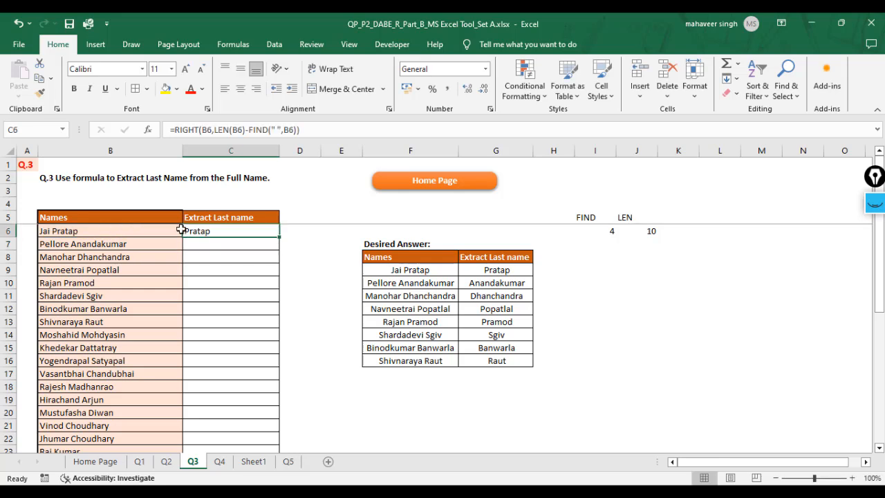
Fill the RIGHT, LEN and FIND formula from C6 down the rest of the Extract Last name column.
{"action": "double_click", "coordinate": [280, 237]}
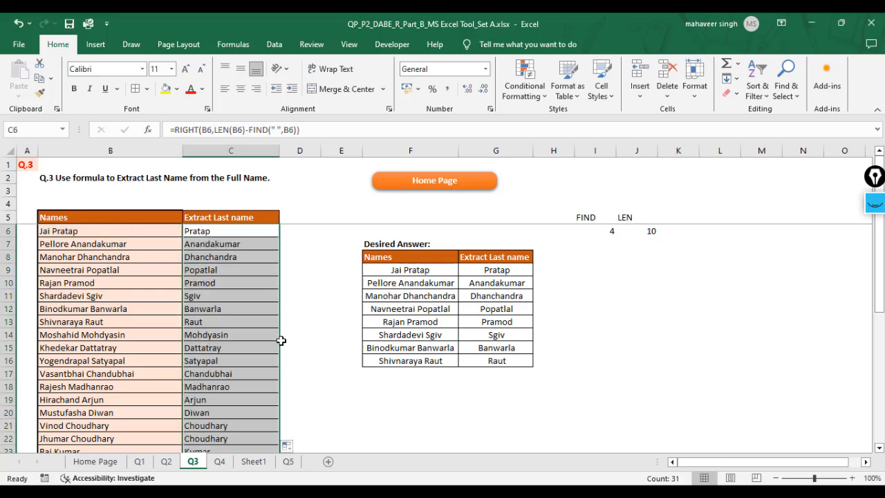
{"action": "left_click", "coordinate": [314, 280]}
{"action": "left_click", "coordinate": [247, 232]}
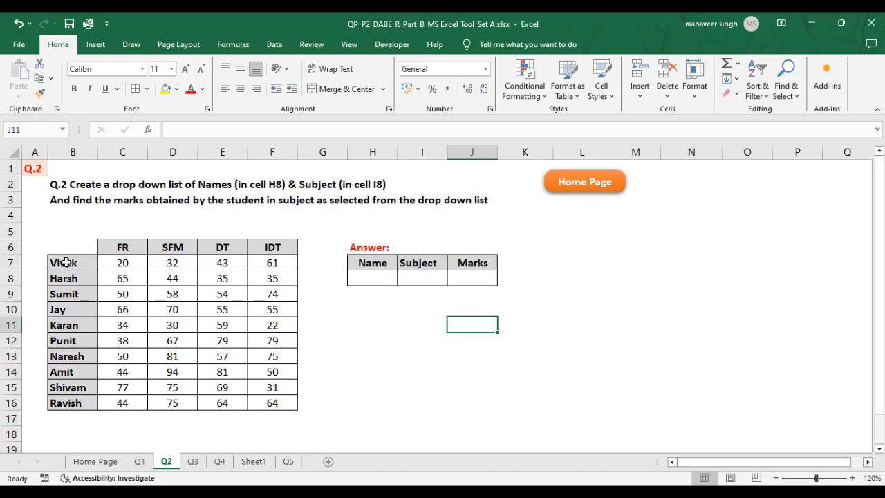
On the Q2 sheet, examine the student names in B7:B16 and the subject headings FR, SFM, DT and IDT.
{"action": "left_click_drag", "start_coordinate": [65, 262], "coordinate": [73, 403]}
{"action": "left_click", "coordinate": [123, 242]}
{"action": "left_click", "coordinate": [173, 242]}
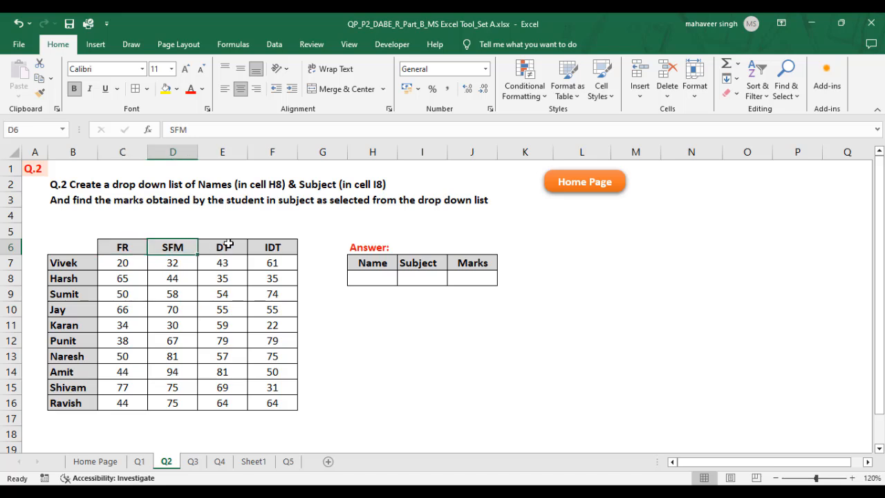
{"action": "left_click", "coordinate": [223, 242]}
{"action": "left_click", "coordinate": [274, 247]}
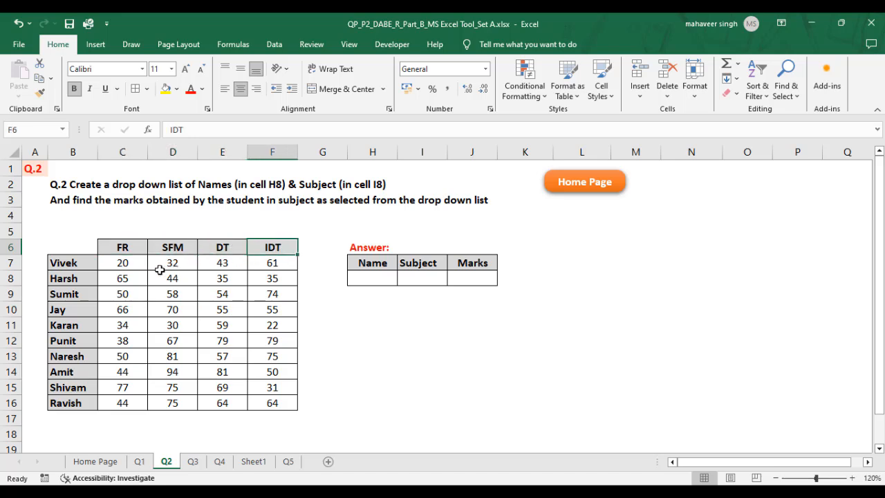
{"action": "left_click", "coordinate": [82, 264]}
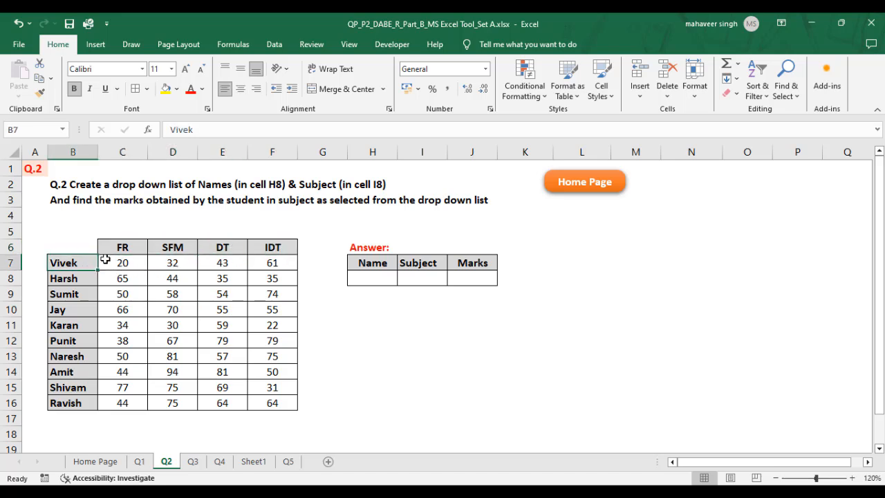
Examine the first student's marks in C7:F7 and the subject headings in C6:F6 that they belong to.
{"action": "left_click", "coordinate": [121, 263]}
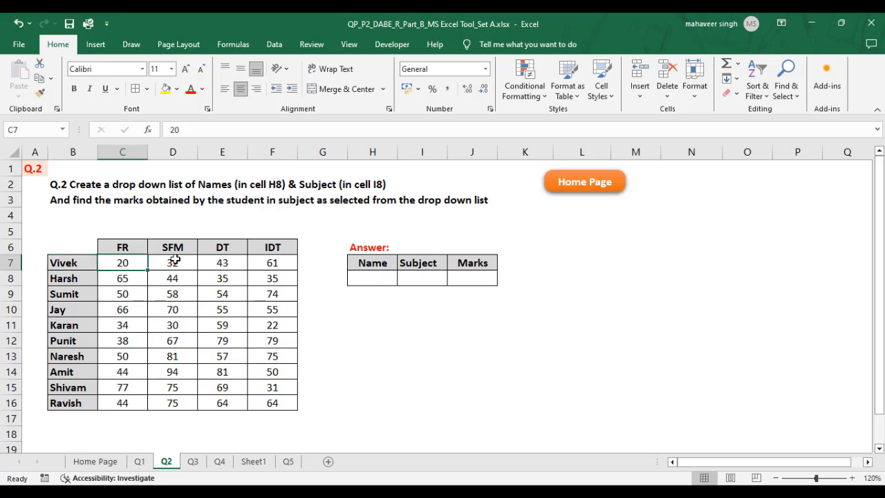
{"action": "left_click", "coordinate": [177, 263]}
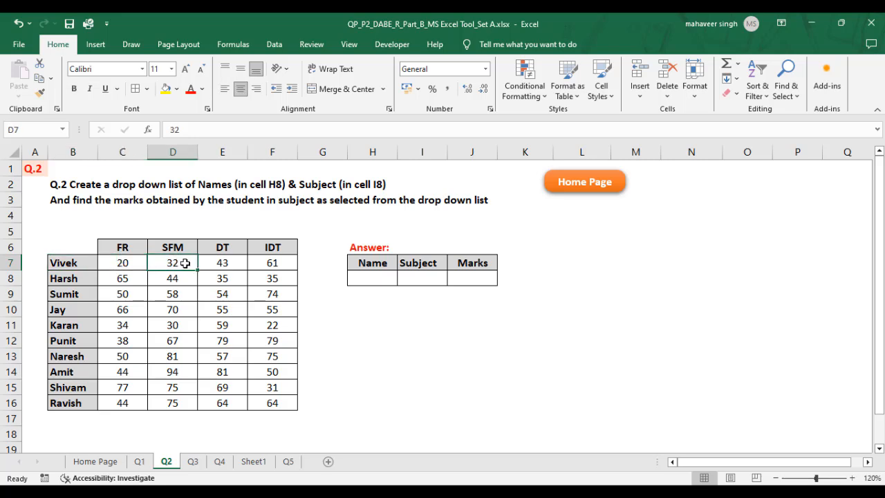
{"action": "left_click", "coordinate": [233, 258]}
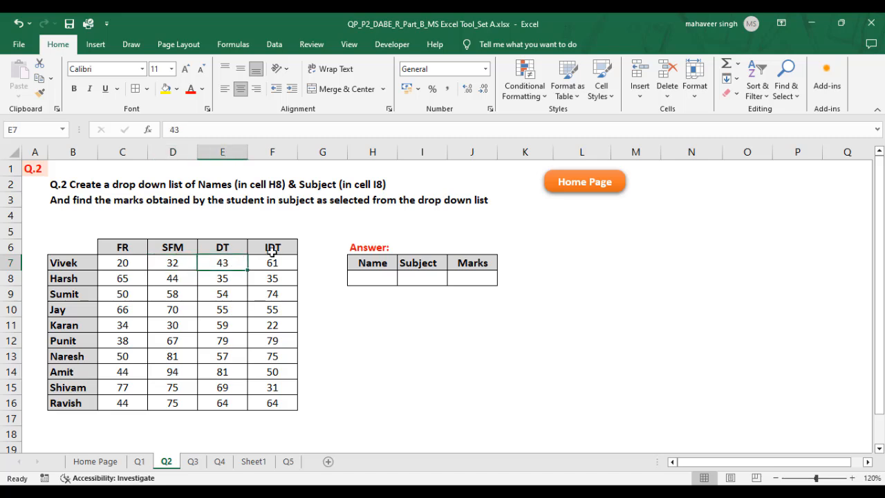
{"action": "left_click", "coordinate": [272, 256]}
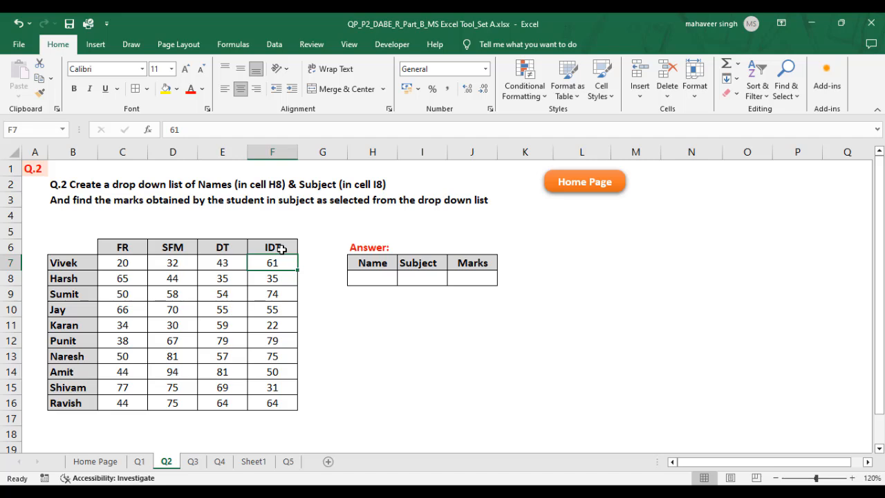
{"action": "left_click", "coordinate": [222, 248]}
{"action": "left_click", "coordinate": [185, 251]}
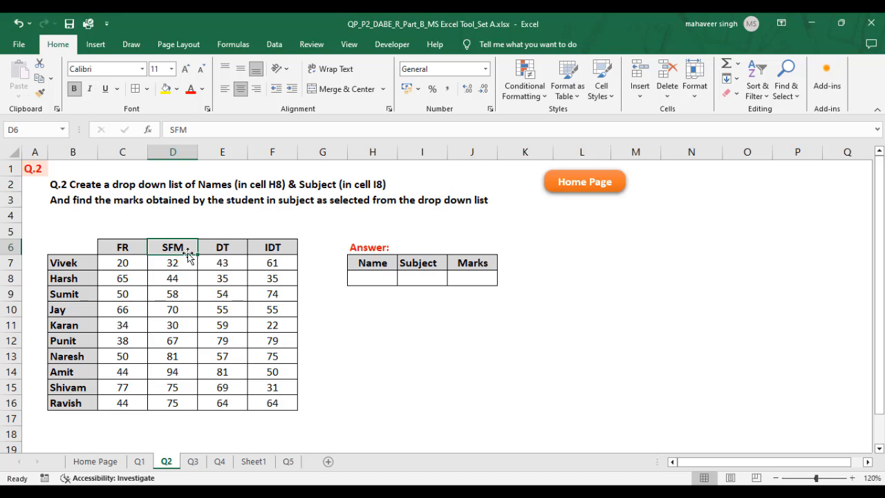
{"action": "left_click", "coordinate": [134, 248]}
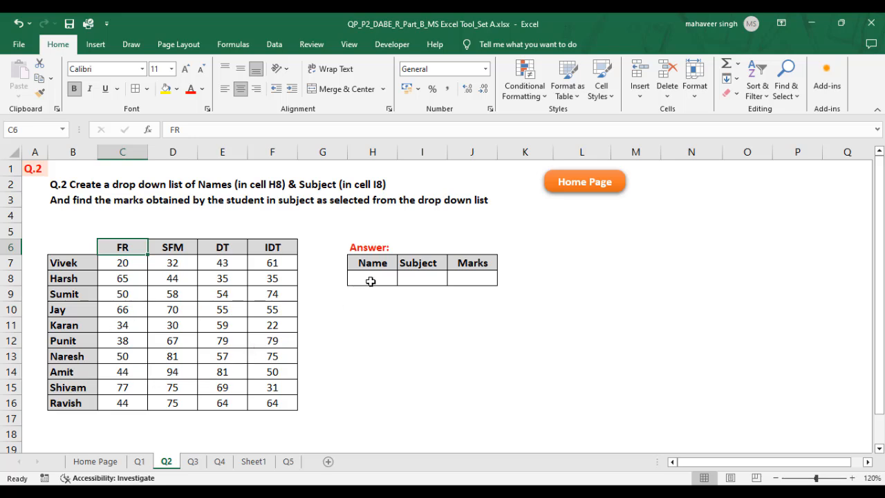
Review the answer table's empty Name, Subject and Marks cells H8, I8 and J8 against the question text.
{"action": "left_click_drag", "start_coordinate": [358, 246], "coordinate": [463, 272]}
{"action": "left_click", "coordinate": [372, 309]}
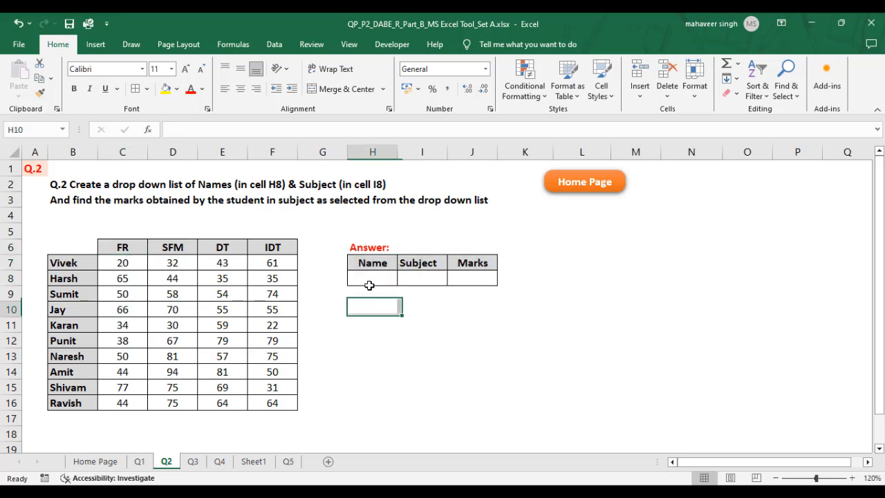
{"action": "left_click", "coordinate": [372, 275]}
{"action": "left_click", "coordinate": [417, 277]}
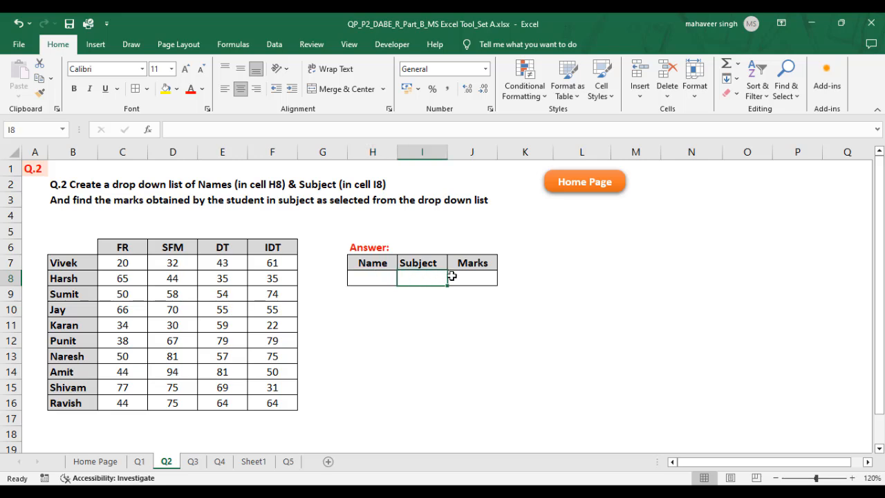
{"action": "left_click", "coordinate": [473, 276]}
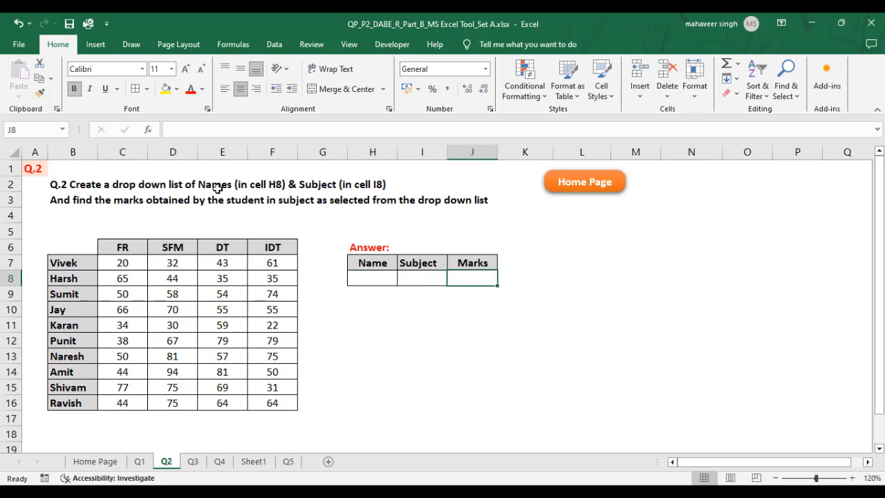
{"action": "left_click", "coordinate": [368, 277]}
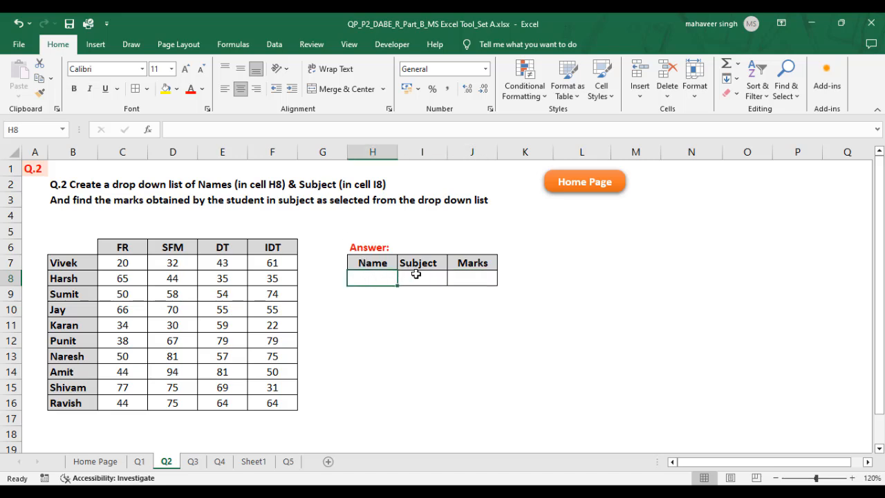
{"action": "left_click", "coordinate": [415, 274]}
Add List data validation to H8 with the student names in =$B$7:$B$16 as its source.
{"action": "left_click", "coordinate": [368, 280]}
{"action": "left_click", "coordinate": [274, 45]}
{"action": "left_click", "coordinate": [536, 98]}
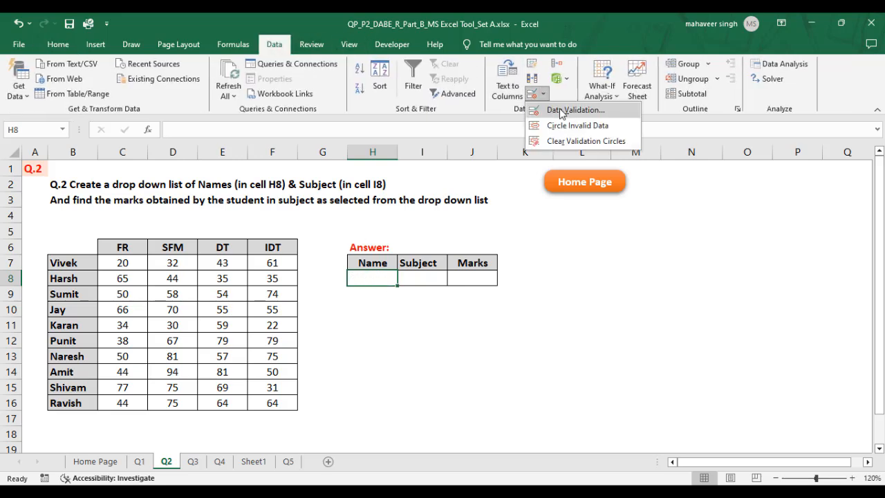
{"action": "left_click", "coordinate": [564, 111]}
{"action": "left_click", "coordinate": [533, 153]}
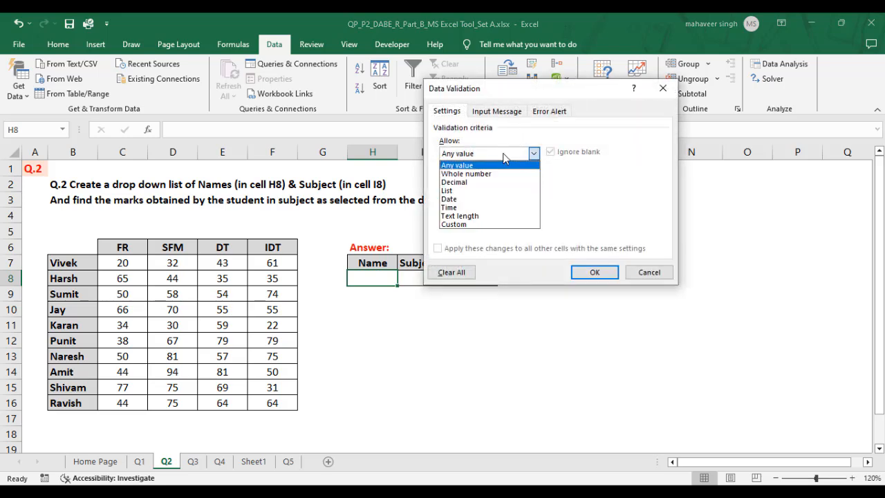
{"action": "left_click", "coordinate": [465, 198]}
{"action": "left_click", "coordinate": [465, 205]}
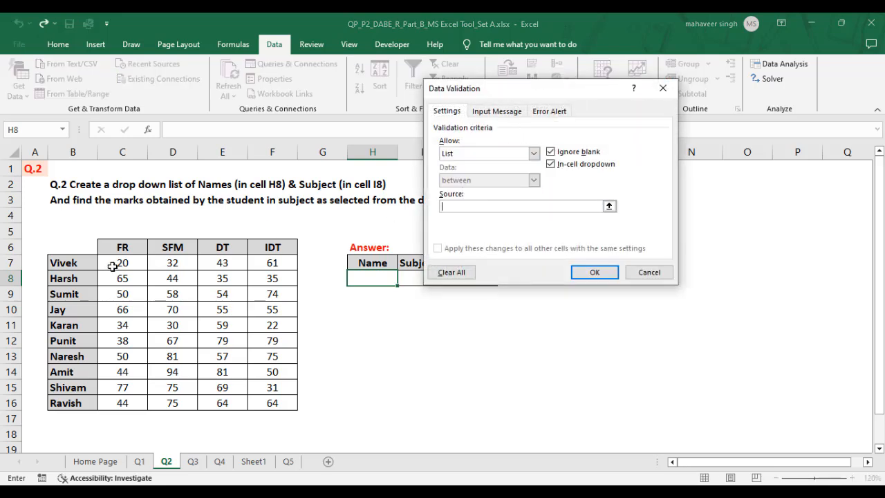
{"action": "left_click_drag", "start_coordinate": [82, 265], "coordinate": [73, 403]}
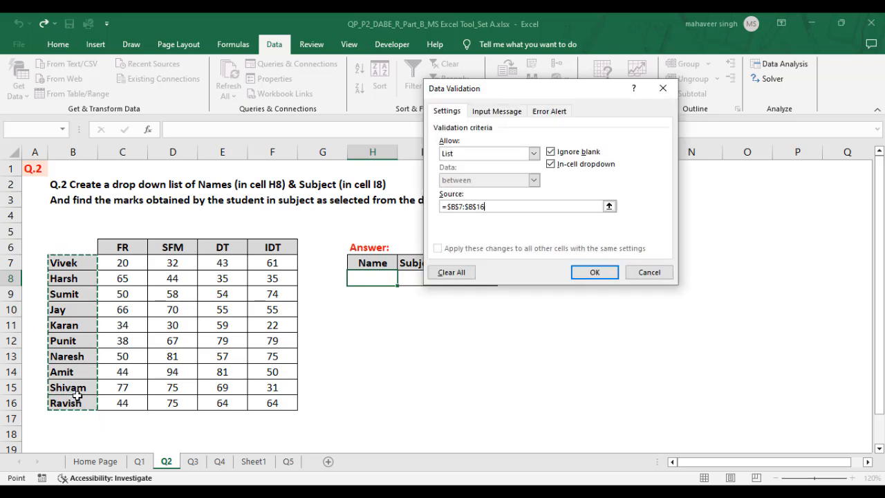
{"action": "left_click", "coordinate": [592, 275]}
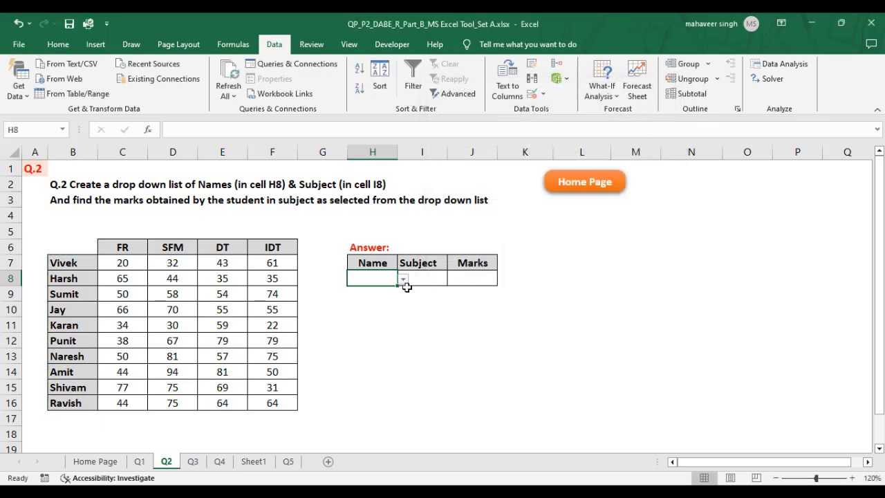
Try the name drop-down in H8, finishing with the student name from B14 selected.
{"action": "left_click", "coordinate": [403, 280]}
{"action": "left_click", "coordinate": [377, 320]}
{"action": "left_click", "coordinate": [403, 280]}
{"action": "left_click", "coordinate": [366, 339]}
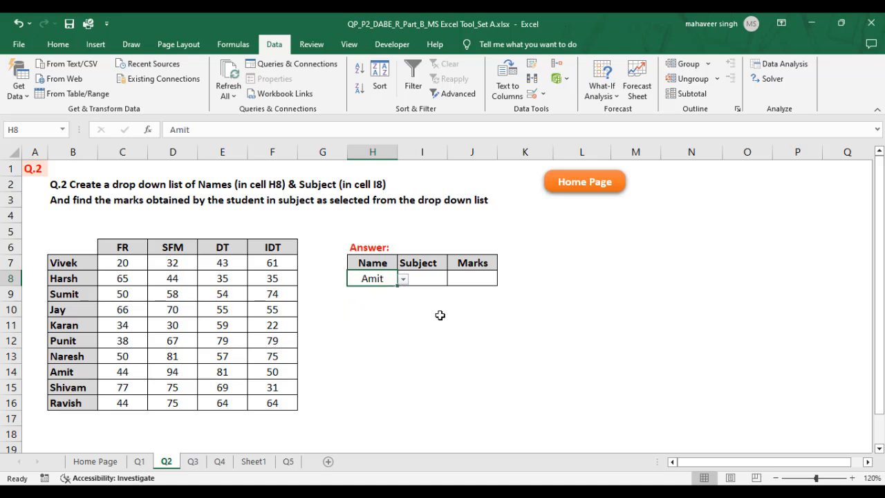
{"action": "left_click", "coordinate": [440, 312]}
Add List data validation to I8 with the subject headings in =$C$6:$F$6 as its source.
{"action": "left_click", "coordinate": [443, 279]}
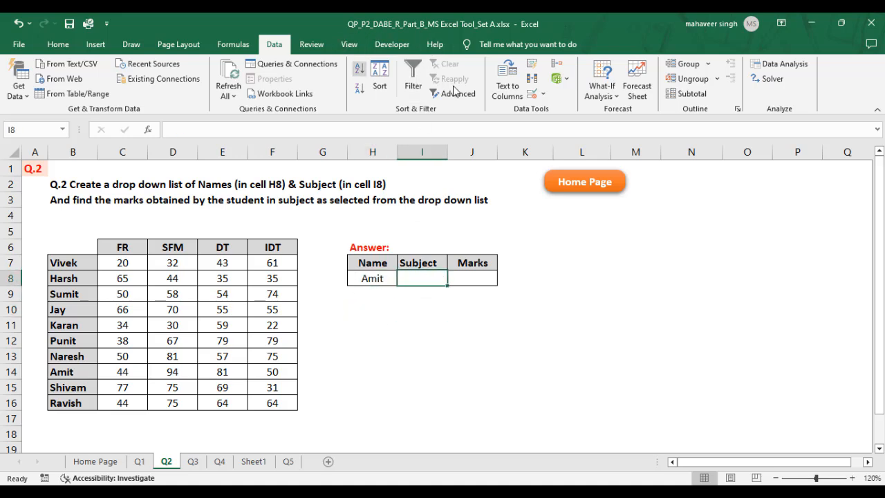
{"action": "left_click", "coordinate": [532, 98]}
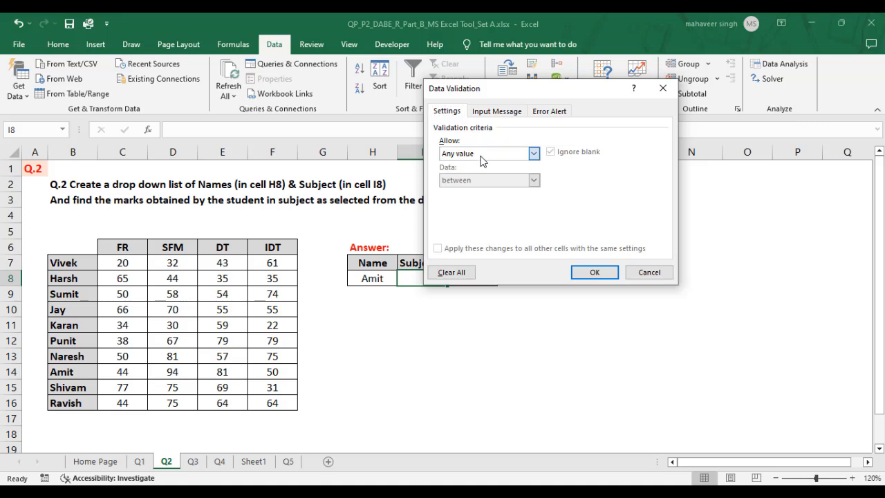
{"action": "left_click", "coordinate": [533, 152]}
{"action": "left_click", "coordinate": [456, 190]}
{"action": "left_click", "coordinate": [477, 206]}
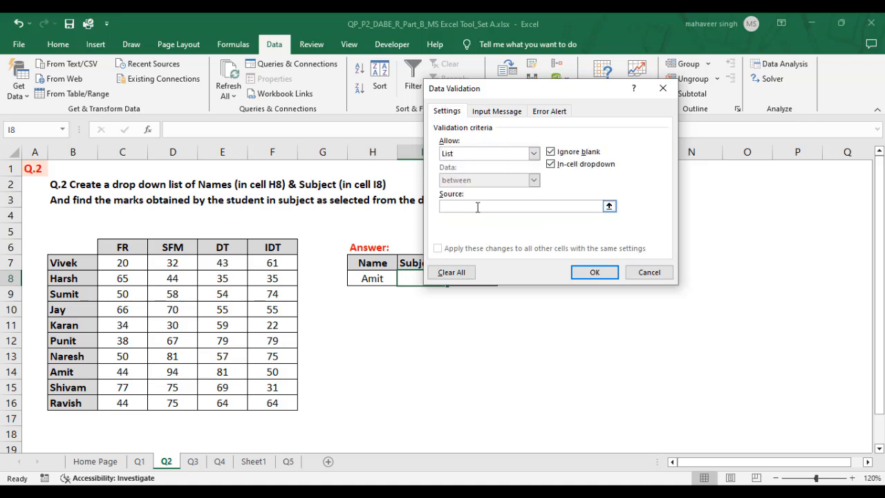
{"action": "left_click", "coordinate": [136, 247]}
{"action": "left_click_drag", "start_coordinate": [136, 248], "coordinate": [274, 247]}
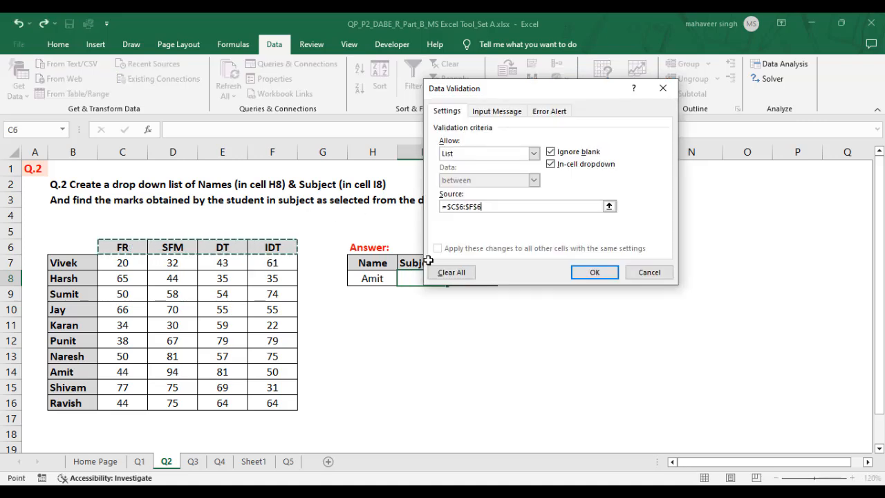
{"action": "left_click", "coordinate": [585, 273]}
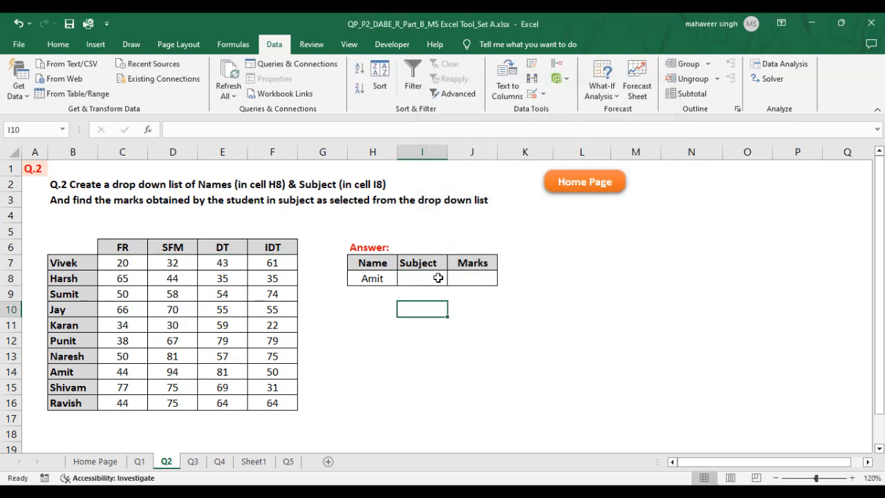
Choose IDT from the subject drop-down in I8.
{"action": "left_click", "coordinate": [453, 279]}
{"action": "left_click", "coordinate": [408, 322]}
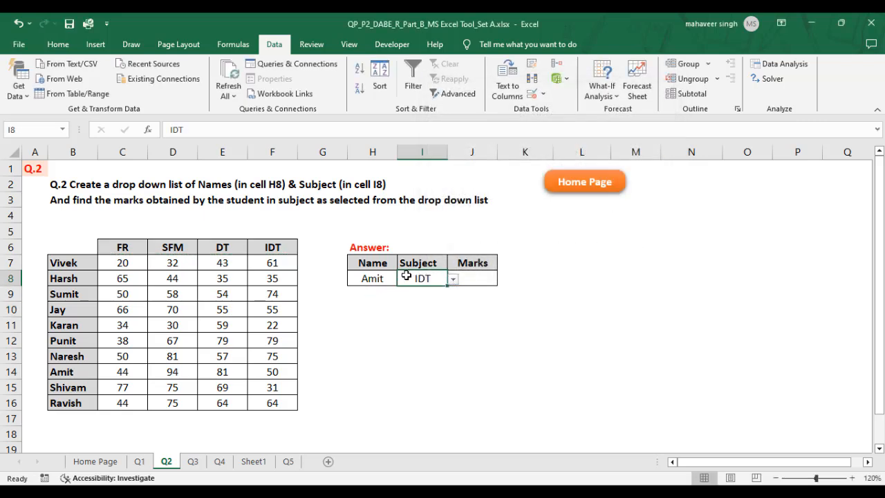
{"action": "left_click", "coordinate": [377, 309]}
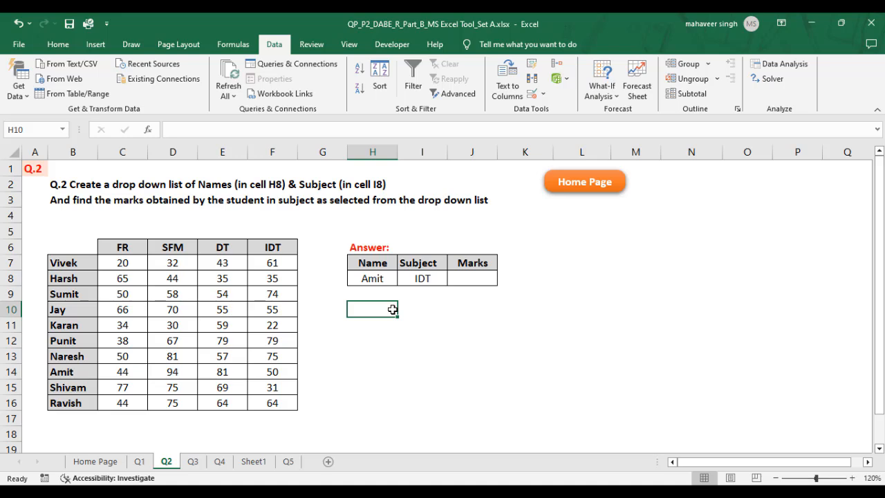
Change the subject selected in I8 to SFM.
{"action": "left_click", "coordinate": [386, 280]}
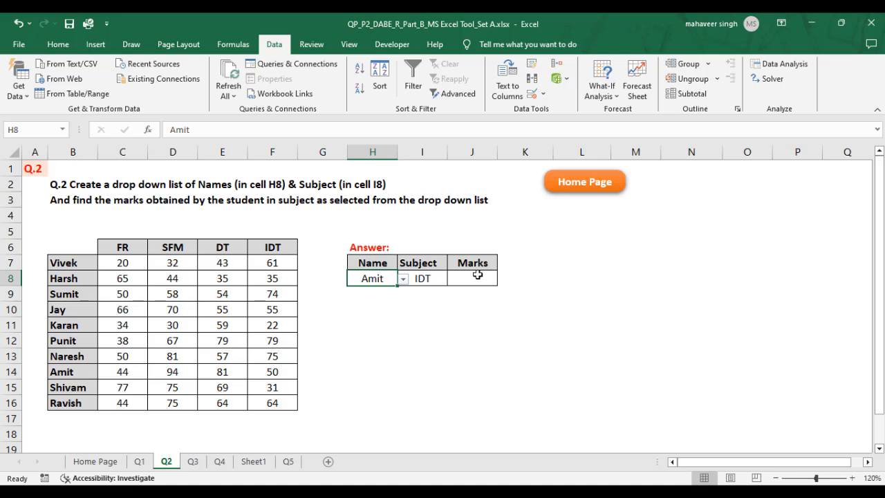
{"action": "left_click", "coordinate": [477, 274]}
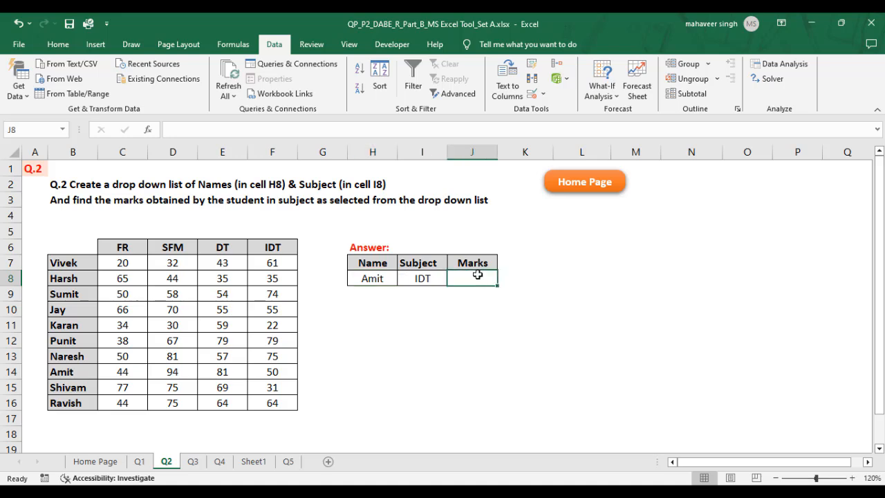
{"action": "left_click", "coordinate": [391, 279]}
{"action": "left_click", "coordinate": [421, 278]}
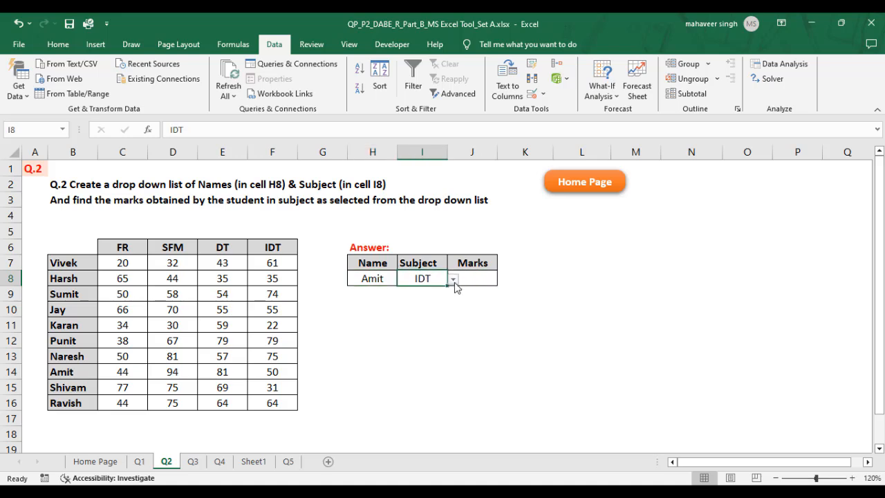
{"action": "left_click", "coordinate": [454, 280]}
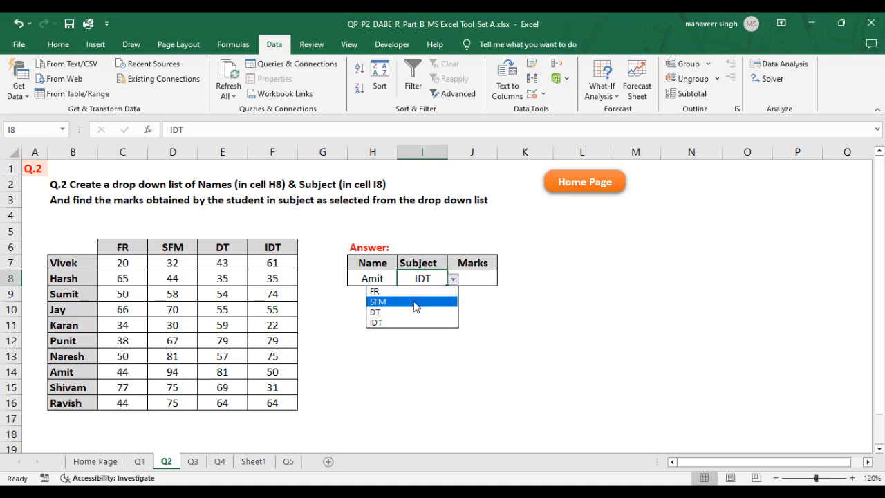
{"action": "left_click", "coordinate": [414, 302]}
Trace the selected student's row 14 across to the SFM column and compare it with the H8 and I8 selections.
{"action": "left_click", "coordinate": [477, 277]}
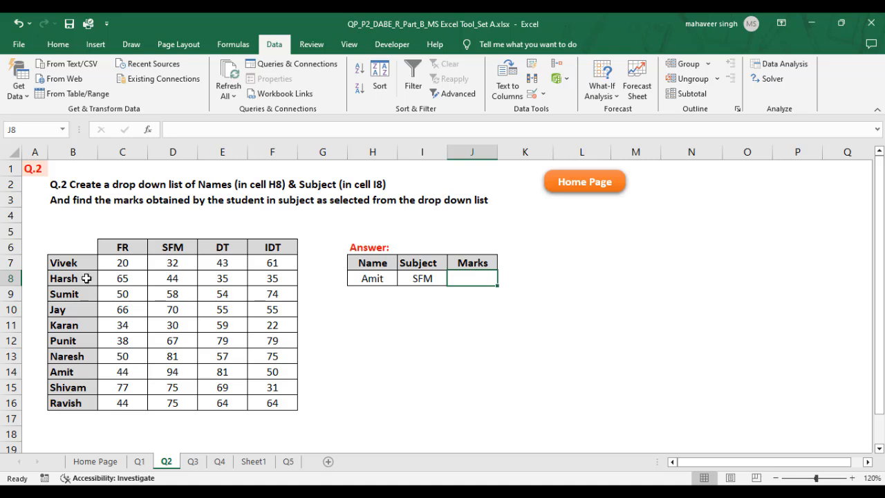
{"action": "left_click", "coordinate": [67, 371]}
{"action": "left_click_drag", "start_coordinate": [78, 375], "coordinate": [162, 370]}
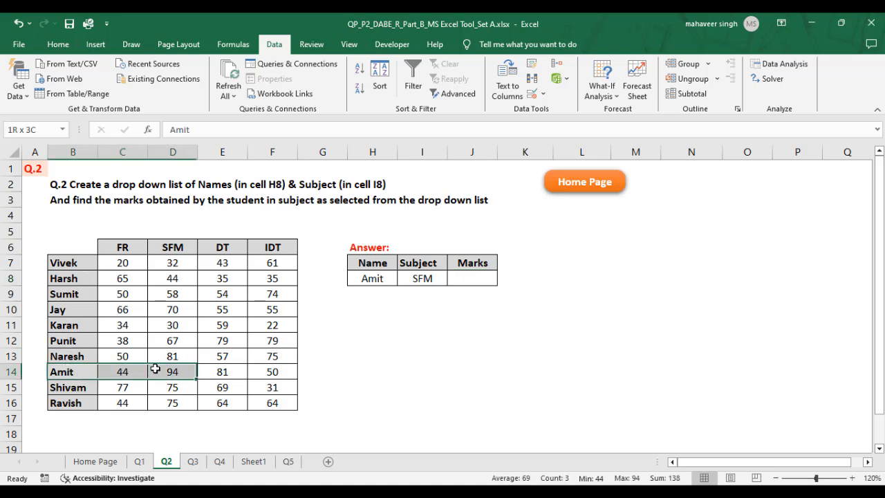
{"action": "left_click", "coordinate": [170, 370]}
{"action": "left_click", "coordinate": [481, 280]}
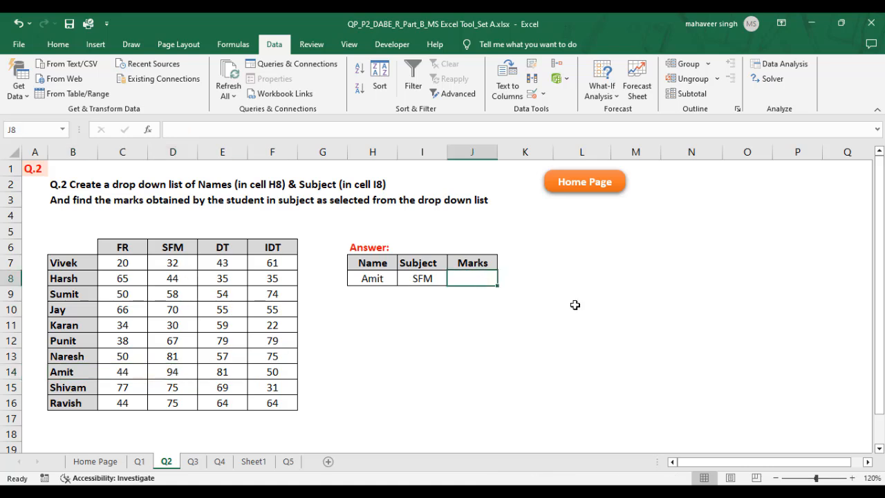
{"action": "left_click", "coordinate": [379, 279]}
{"action": "left_click", "coordinate": [415, 279]}
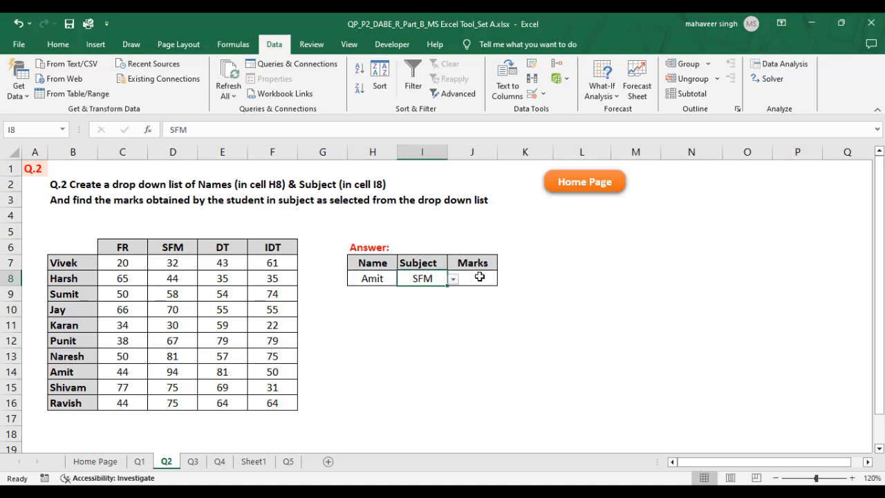
Enter =VLOOKUP(H8,B6:F16,3,0) in J8 and check its result against the selected student's SFM marks in row 14.
{"action": "left_click", "coordinate": [479, 276]}
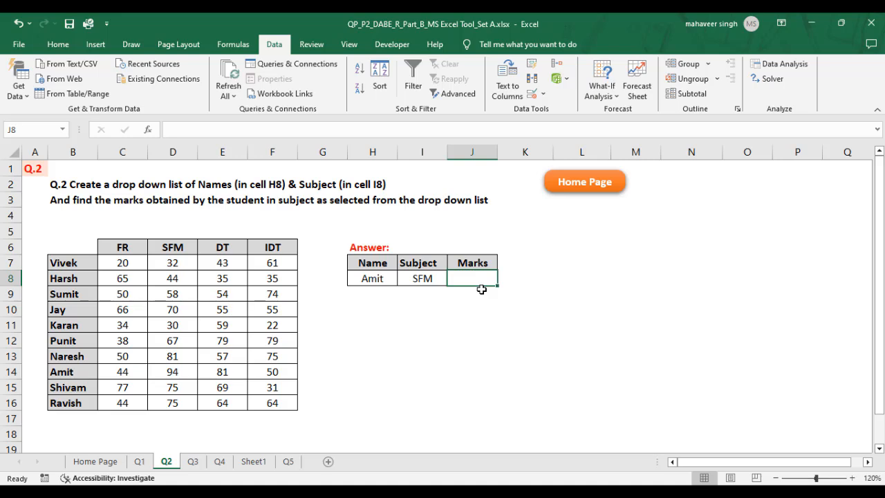
{"action": "type", "text": "="}
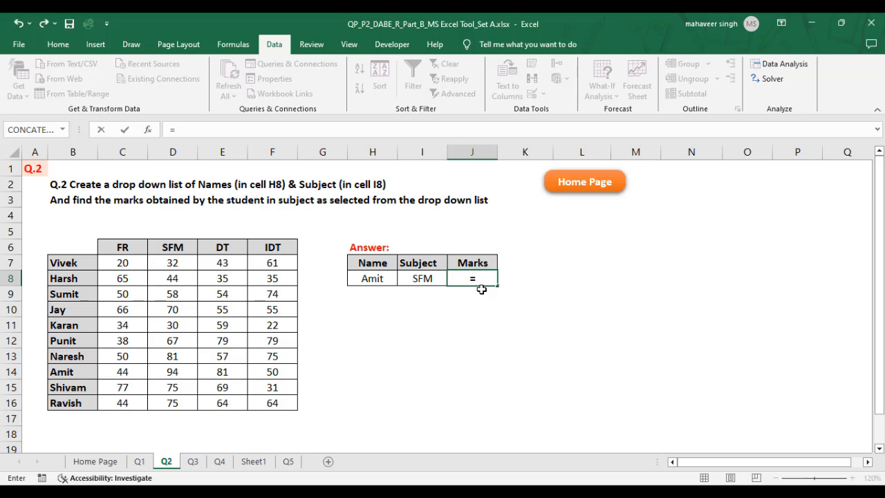
{"action": "type", "text": "V"}
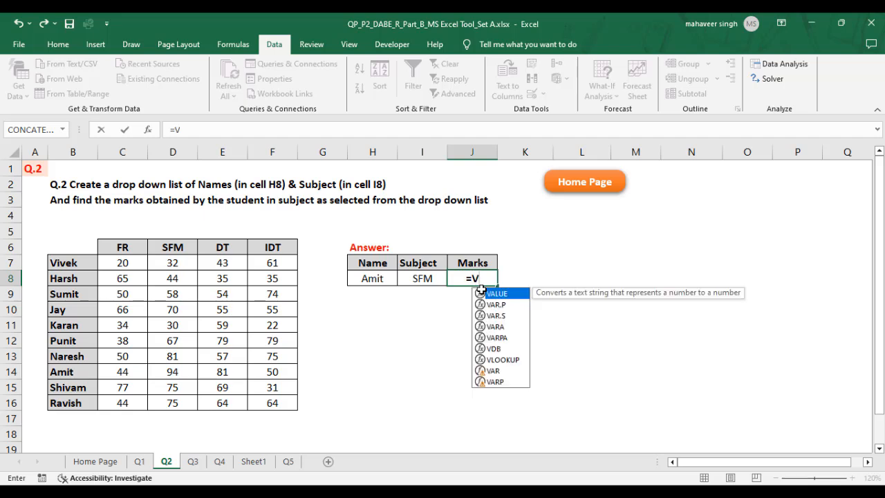
{"action": "type", "text": "L"}
{"action": "double_click", "coordinate": [482, 291]}
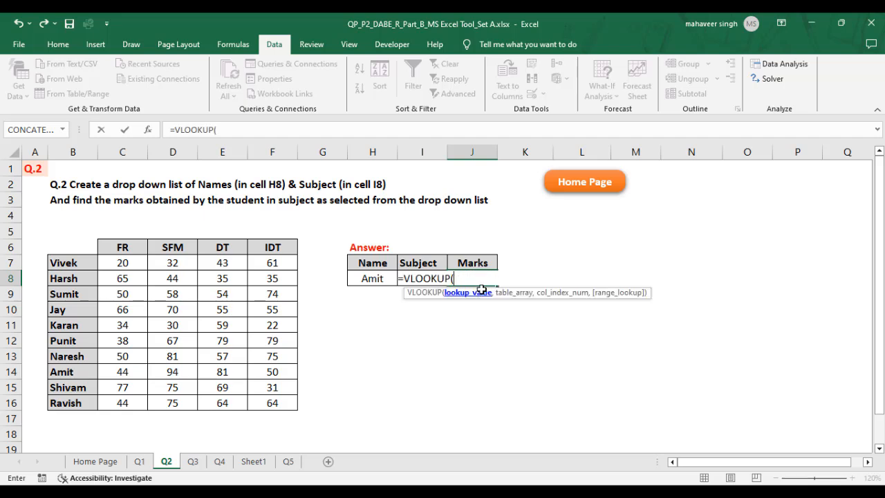
{"action": "left_click", "coordinate": [376, 279]}
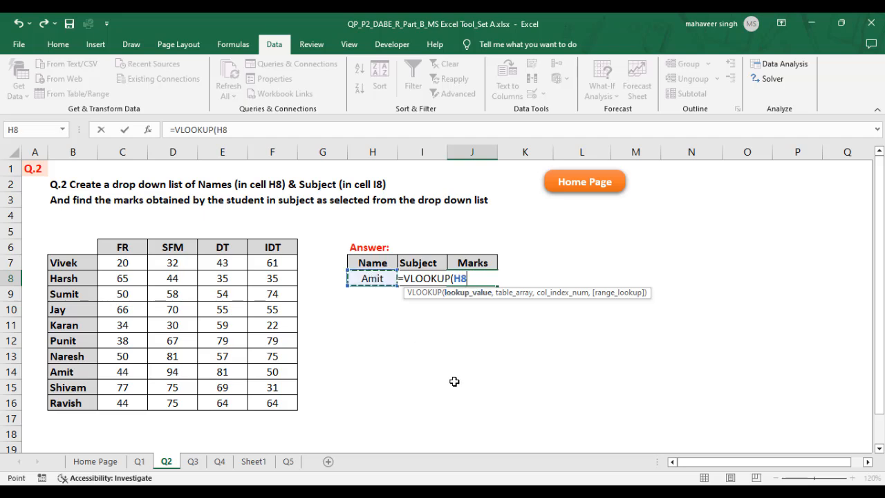
{"action": "type", "text": ","}
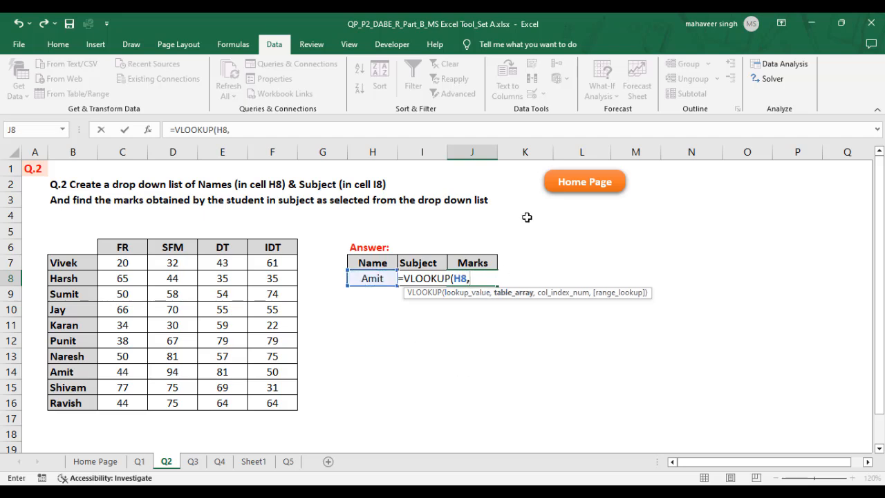
{"action": "left_click", "coordinate": [72, 244]}
{"action": "left_click_drag", "start_coordinate": [71, 244], "coordinate": [265, 403]}
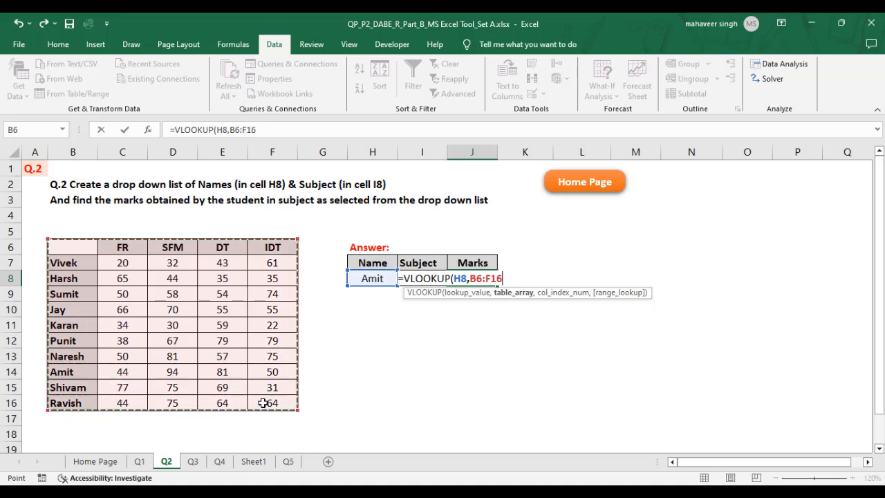
{"action": "type", "text": ",3"}
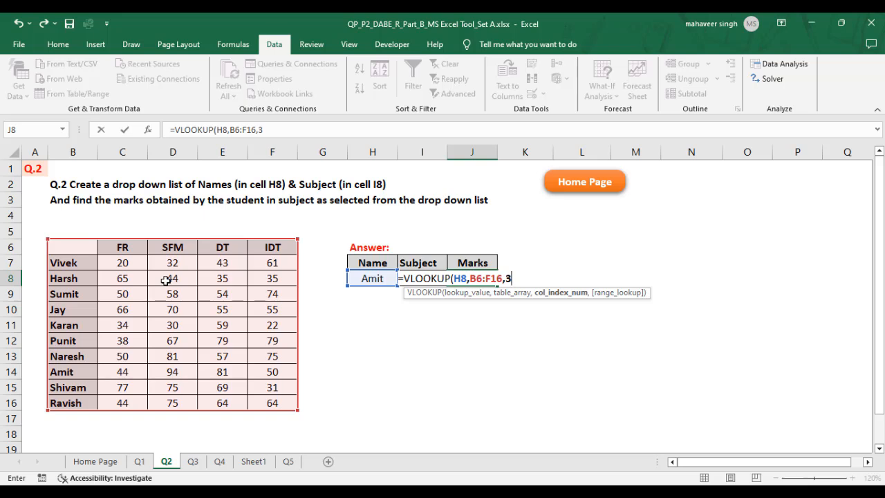
{"action": "type", "text": ","}
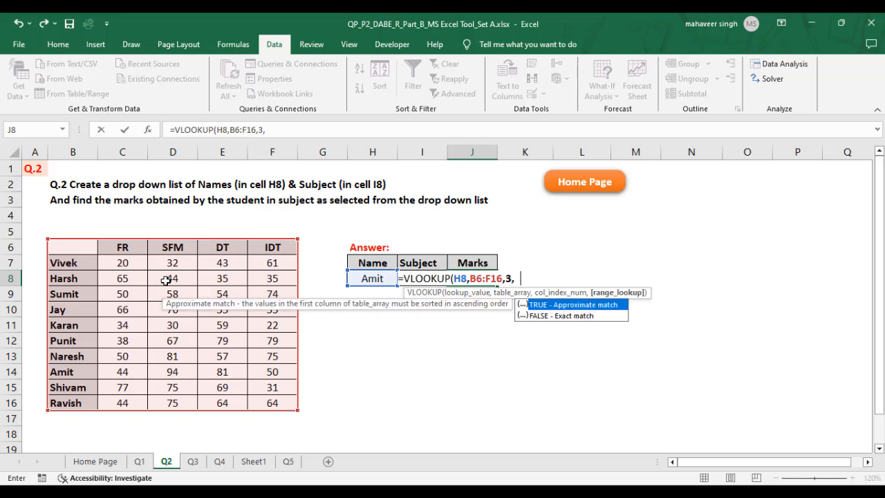
{"action": "type", "text": "0"}
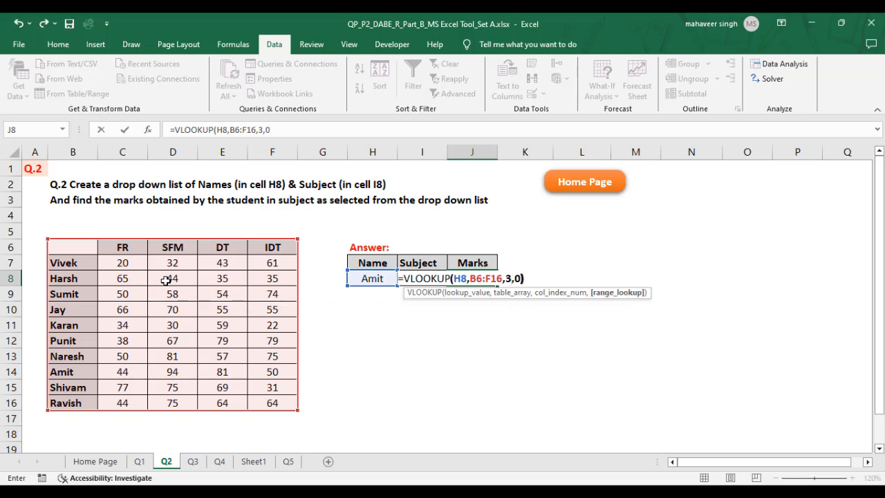
{"action": "type", "text": ")"}
{"action": "key", "text": "Return"}
{"action": "key", "text": "Up"}
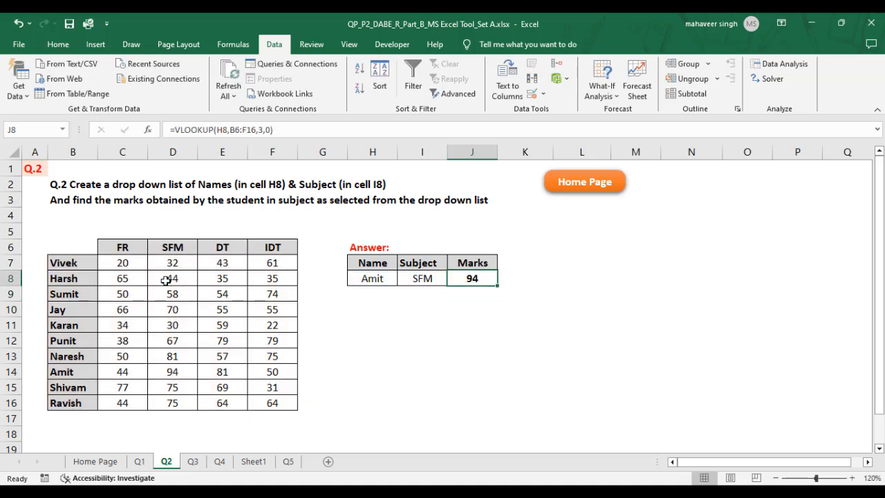
{"action": "left_click", "coordinate": [64, 372]}
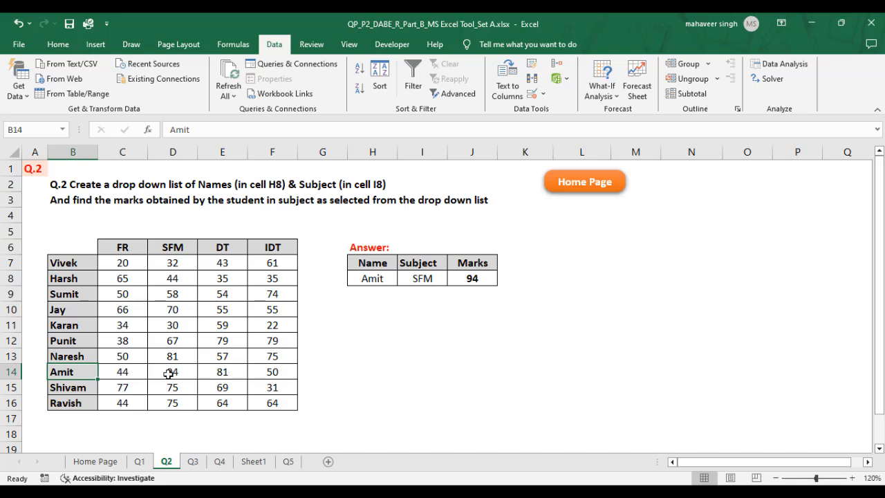
{"action": "left_click", "coordinate": [168, 374]}
Clear the subject in I8 and choose IDT from its drop-down list.
{"action": "left_click", "coordinate": [429, 279]}
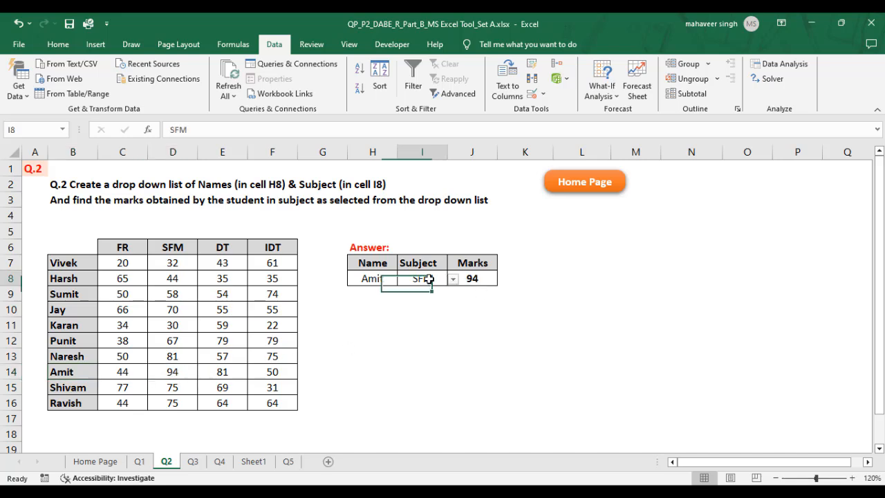
{"action": "key", "text": "Delete"}
{"action": "left_click", "coordinate": [429, 320]}
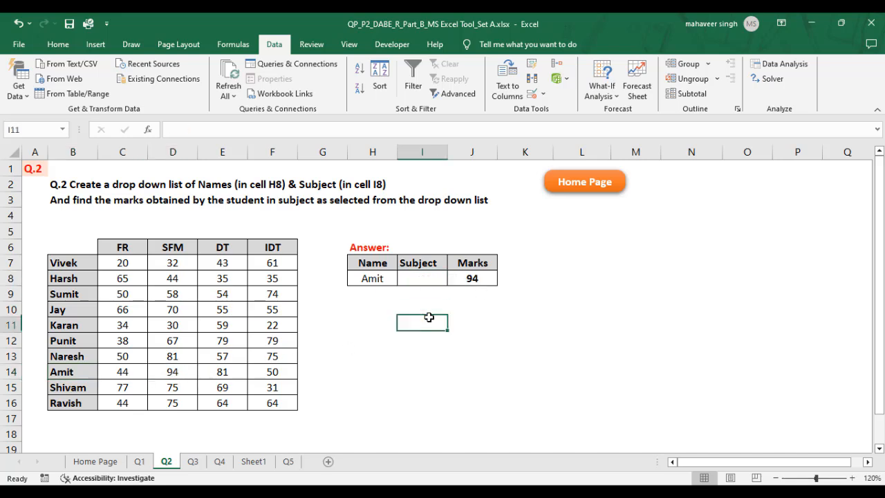
{"action": "left_click", "coordinate": [444, 282]}
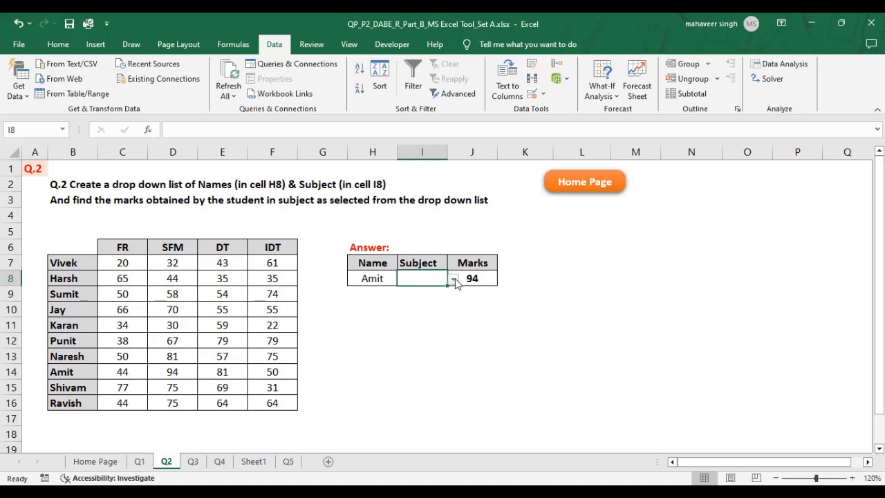
{"action": "left_click", "coordinate": [453, 278]}
{"action": "left_click", "coordinate": [428, 322]}
Examine the fixed column index argument in J8's VLOOKUP formula.
{"action": "left_click", "coordinate": [479, 278]}
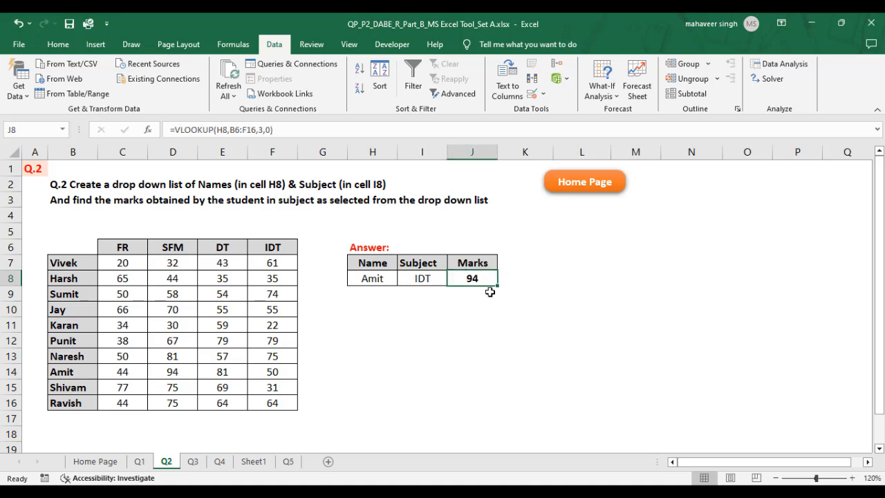
{"action": "key", "text": "F2"}
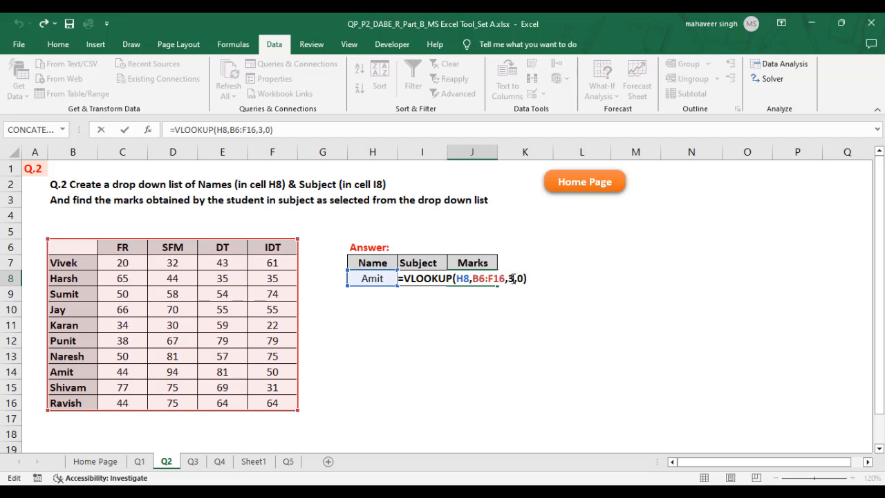
{"action": "left_click", "coordinate": [513, 278]}
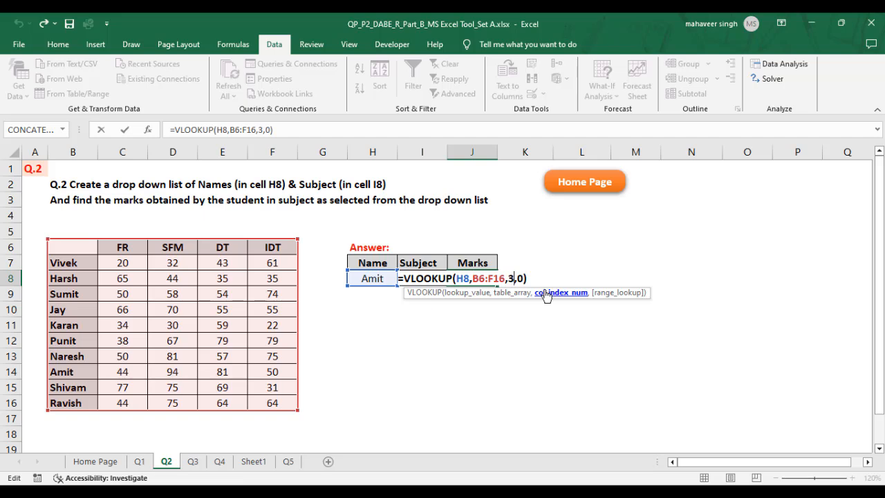
{"action": "key", "text": "ctrl+Return"}
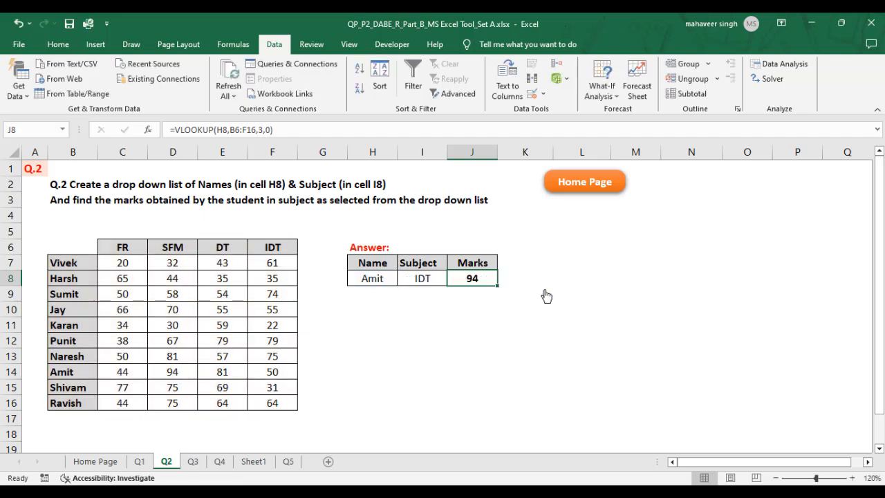
Start a MATCH formula in the empty cell L8.
{"action": "left_click", "coordinate": [581, 278]}
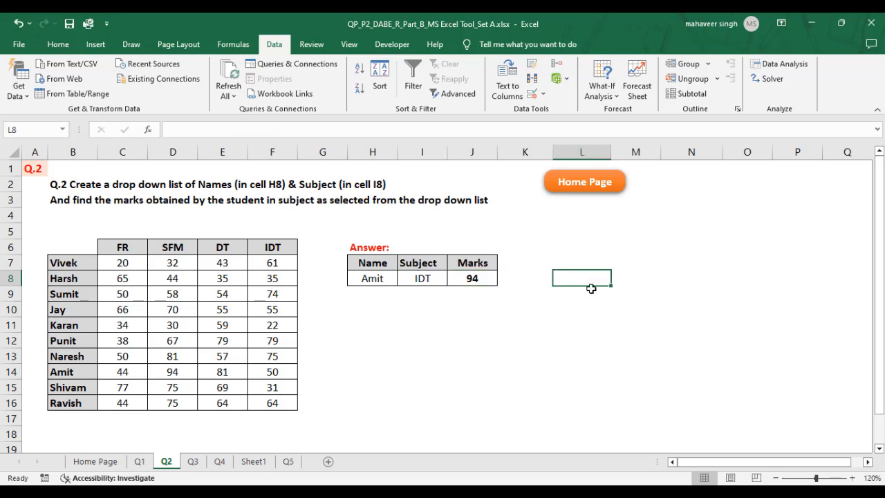
{"action": "type", "text": "=MA"}
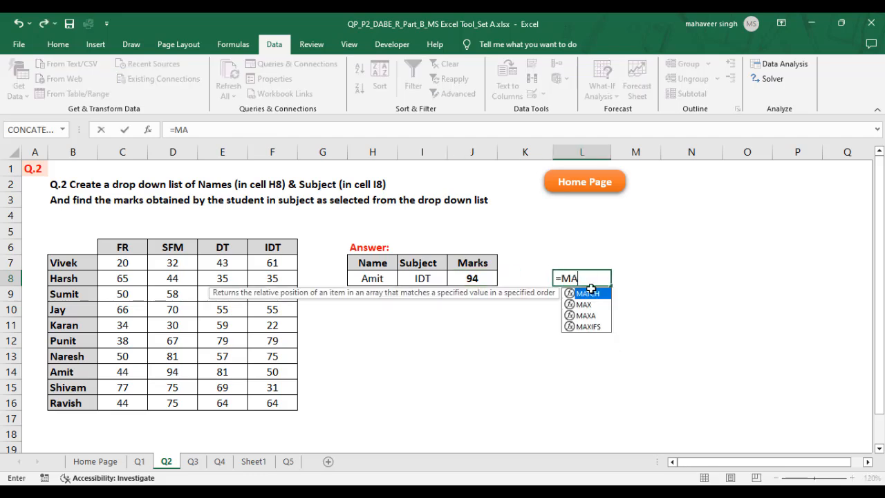
{"action": "type", "text": "TCH"}
{"action": "double_click", "coordinate": [591, 289]}
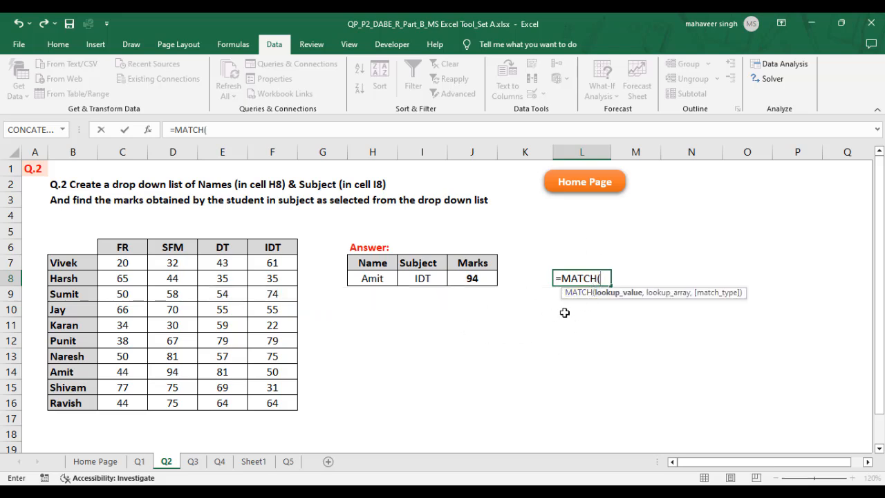
{"action": "left_click", "coordinate": [433, 279]}
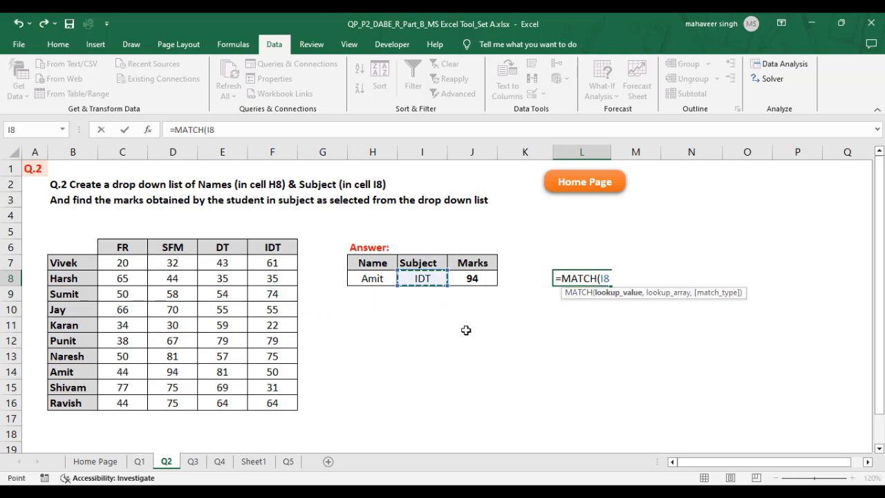
{"action": "type", "text": ","}
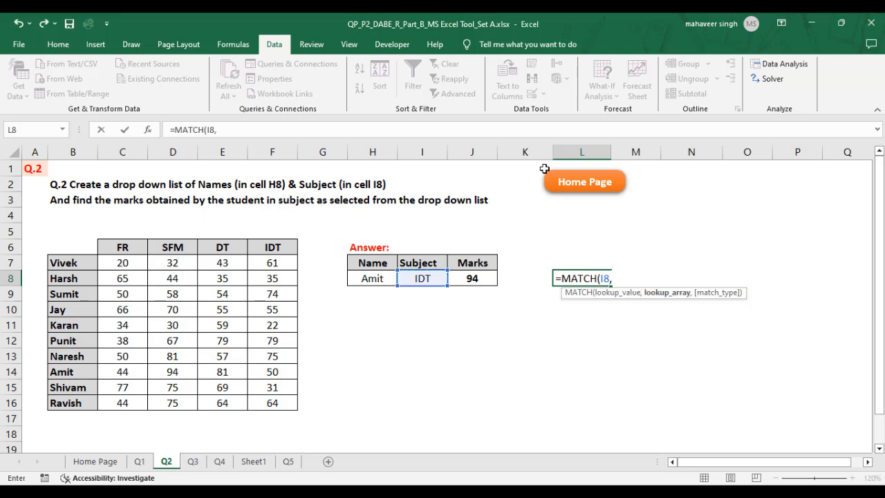
{"action": "key", "text": "BackSpace"}
{"action": "key", "text": "BackSpace"}
{"action": "key", "text": "BackSpace"}
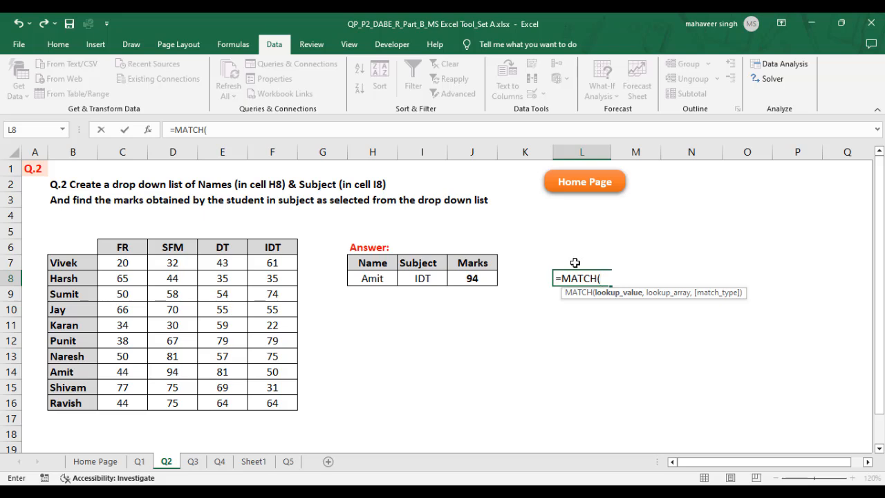
{"action": "left_click", "coordinate": [575, 263]}
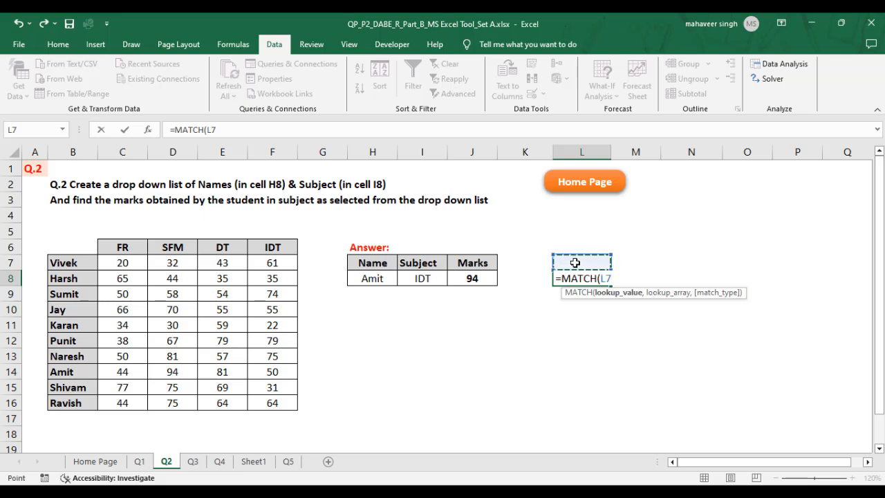
Complete the MATCH formula in L8 with I8 as lookup value, header range B6:F6 and match type 0.
{"action": "left_click", "coordinate": [426, 278]}
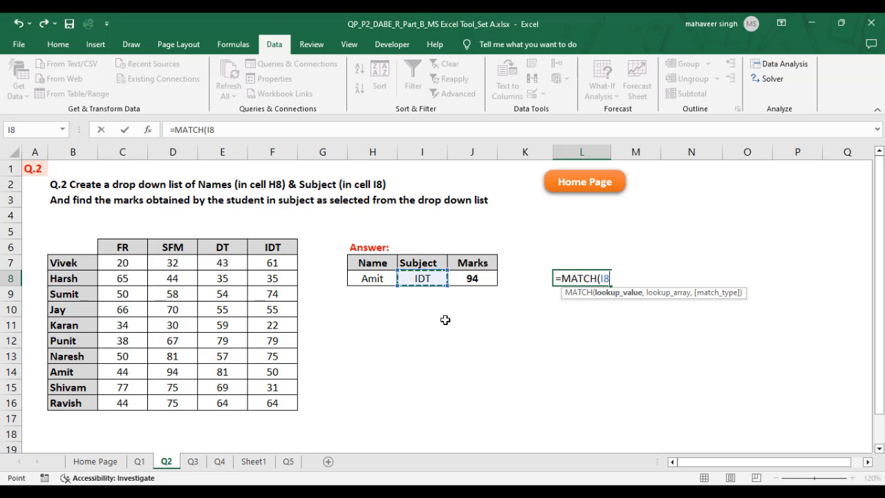
{"action": "type", "text": ","}
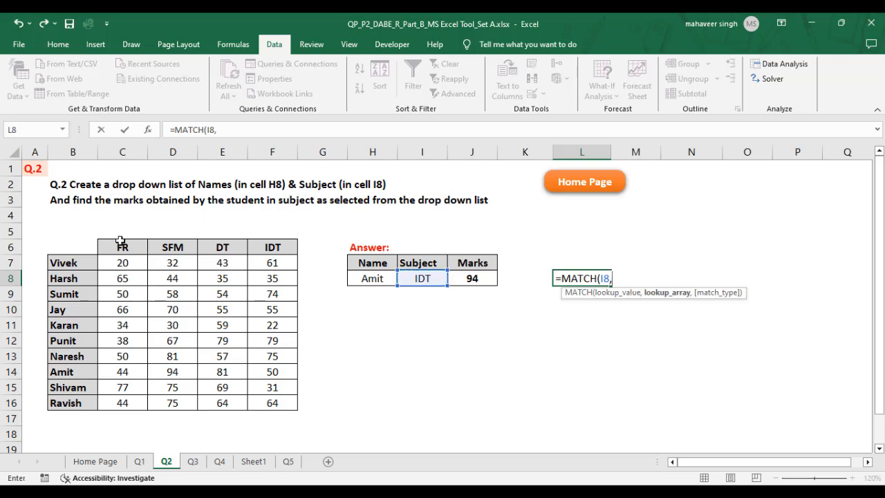
{"action": "left_click_drag", "start_coordinate": [123, 244], "coordinate": [274, 246]}
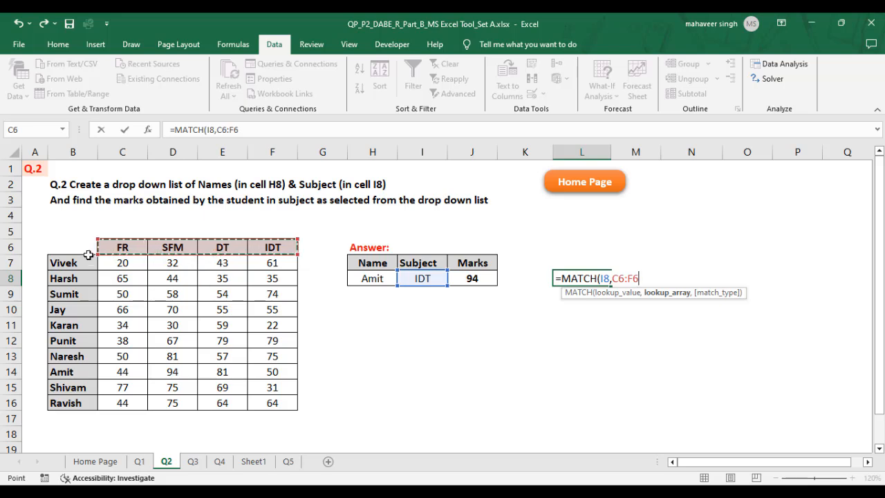
{"action": "left_click_drag", "start_coordinate": [72, 246], "coordinate": [272, 246]}
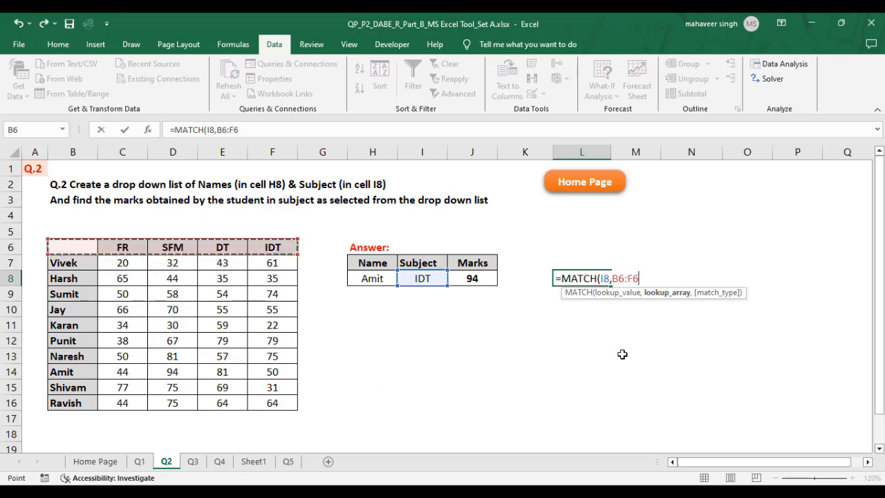
{"action": "type", "text": ",0"}
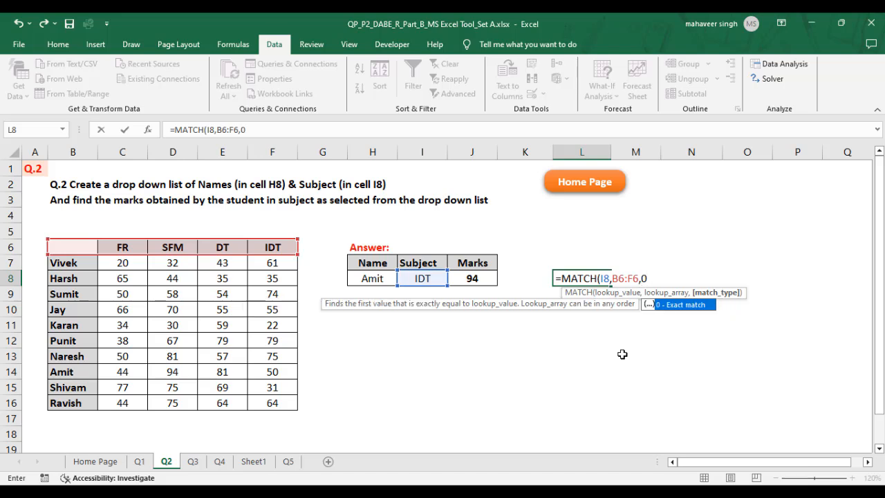
{"action": "type", "text": ")"}
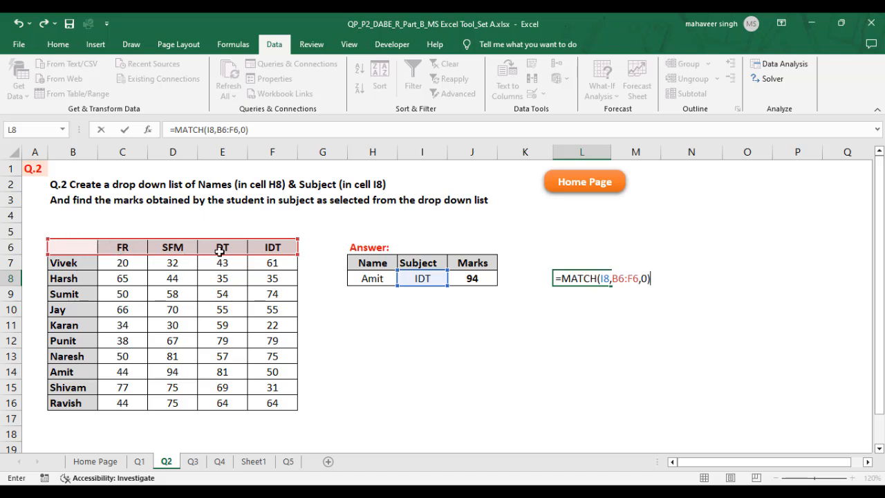
{"action": "key", "text": "Return"}
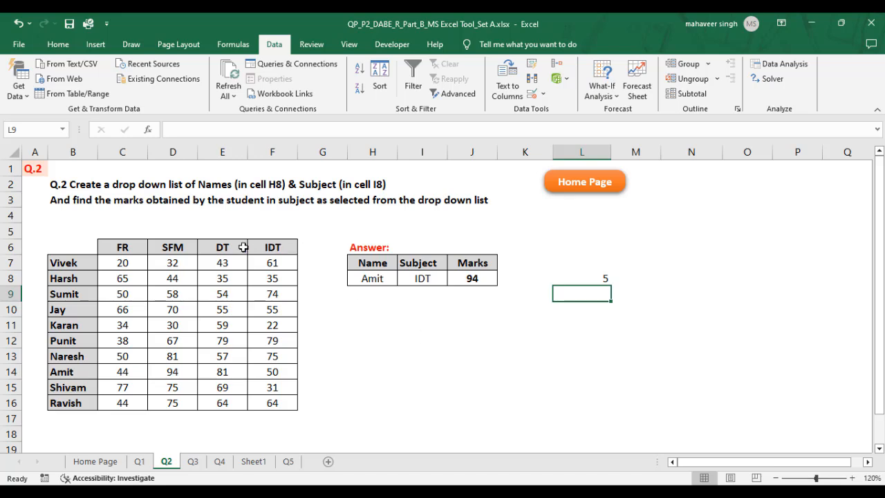
Review the MATCH formula in L8 against the subject headers in row 6.
{"action": "left_click_drag", "start_coordinate": [99, 247], "coordinate": [291, 248]}
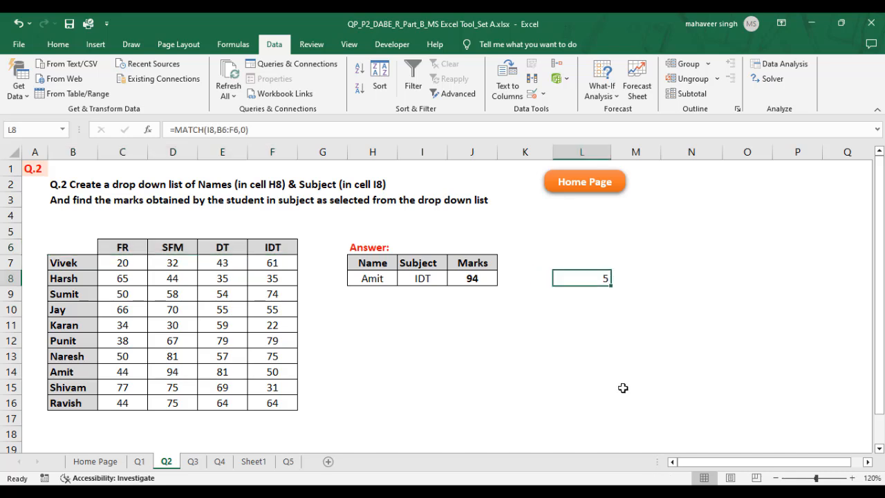
{"action": "key", "text": "F2"}
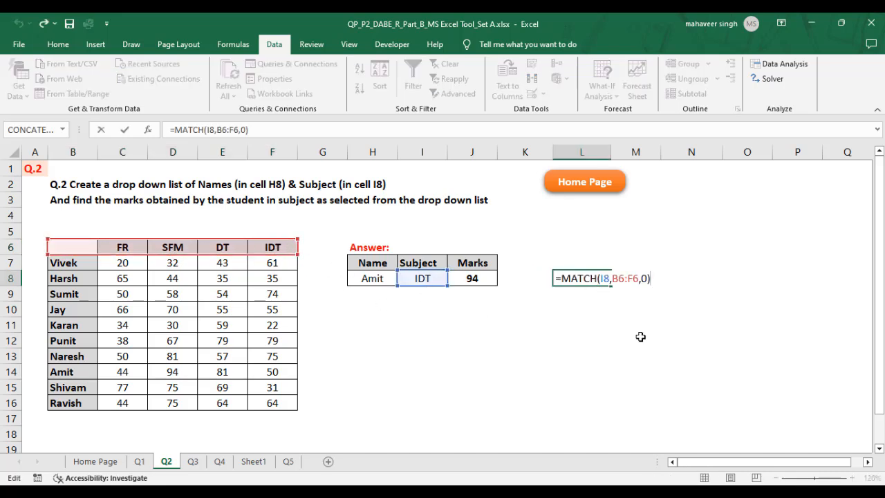
{"action": "key", "text": "Escape"}
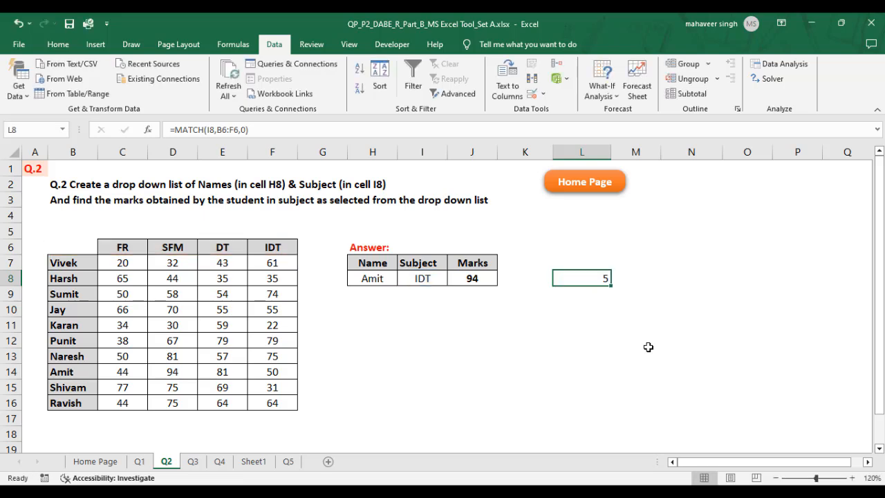
Choose SFM from the subject list in I8 and check L8's result by counting across the headers from B6.
{"action": "left_click", "coordinate": [437, 281]}
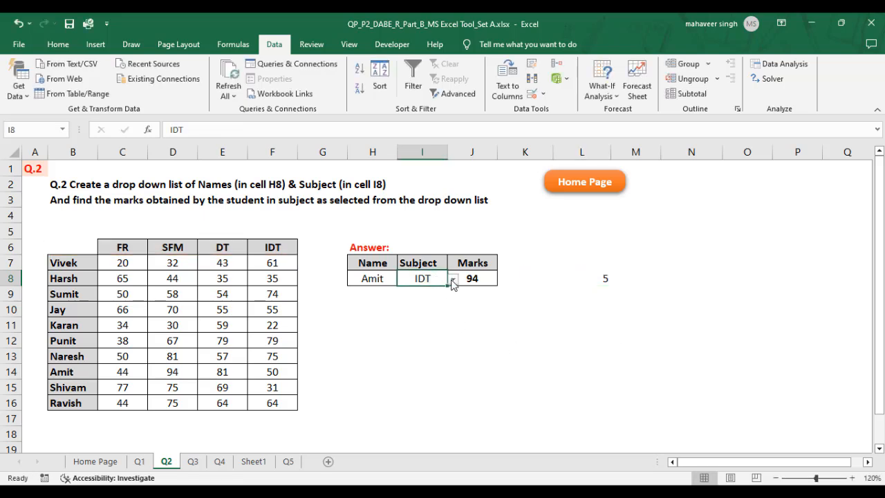
{"action": "left_click", "coordinate": [453, 279]}
{"action": "left_click", "coordinate": [423, 301]}
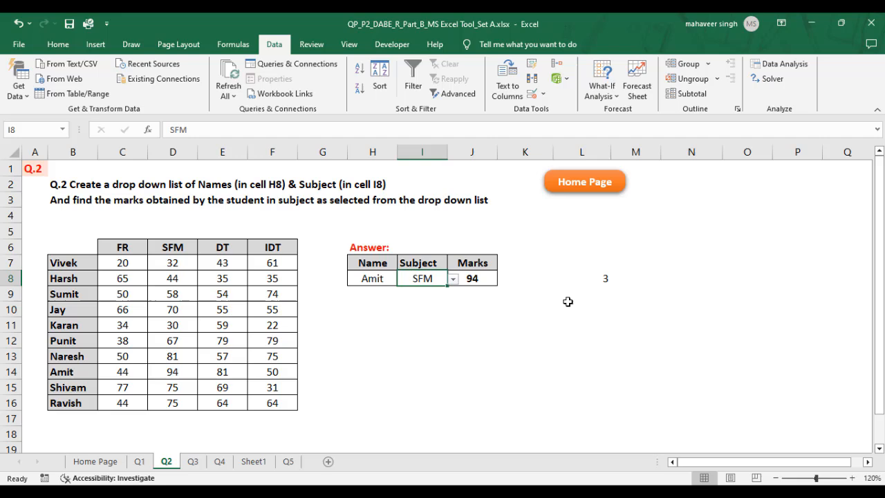
{"action": "left_click", "coordinate": [596, 280]}
{"action": "left_click", "coordinate": [81, 243]}
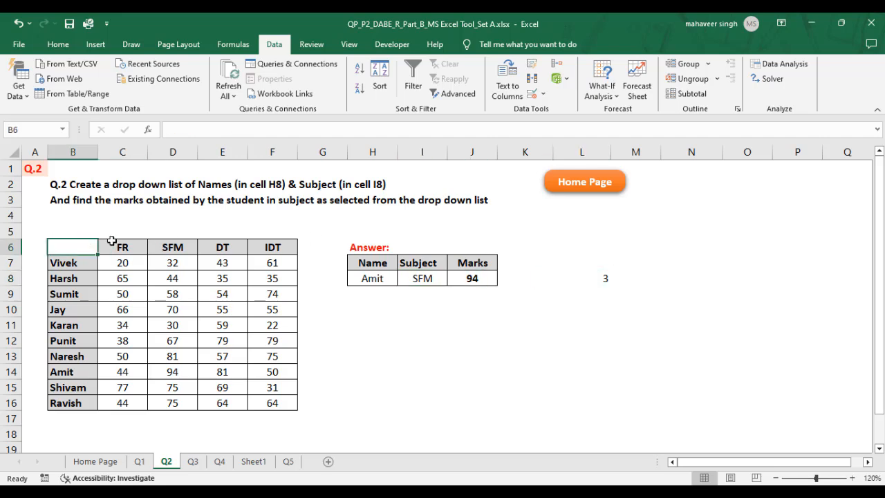
{"action": "left_click", "coordinate": [122, 247]}
{"action": "left_click", "coordinate": [173, 250]}
{"action": "left_click", "coordinate": [611, 278]}
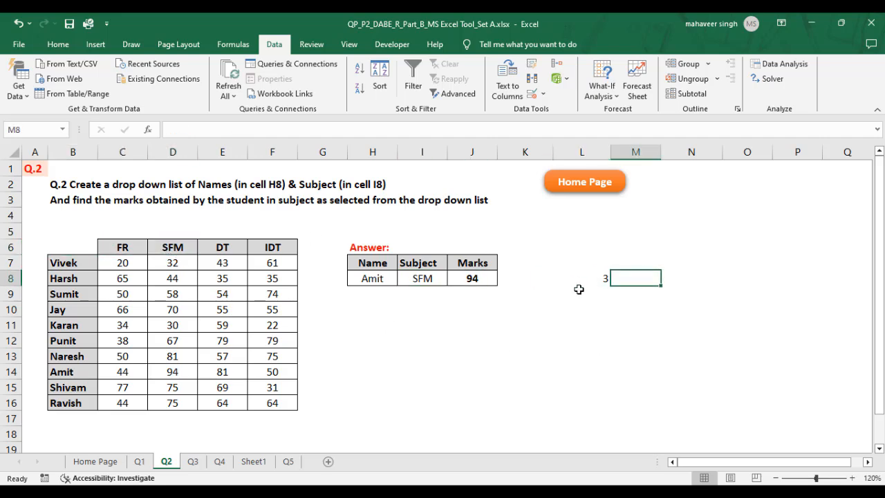
Replace the fixed column index in J8's VLOOKUP with a nested MATCH function using I8 as its lookup value.
{"action": "left_click", "coordinate": [474, 278]}
{"action": "key", "text": "F2"}
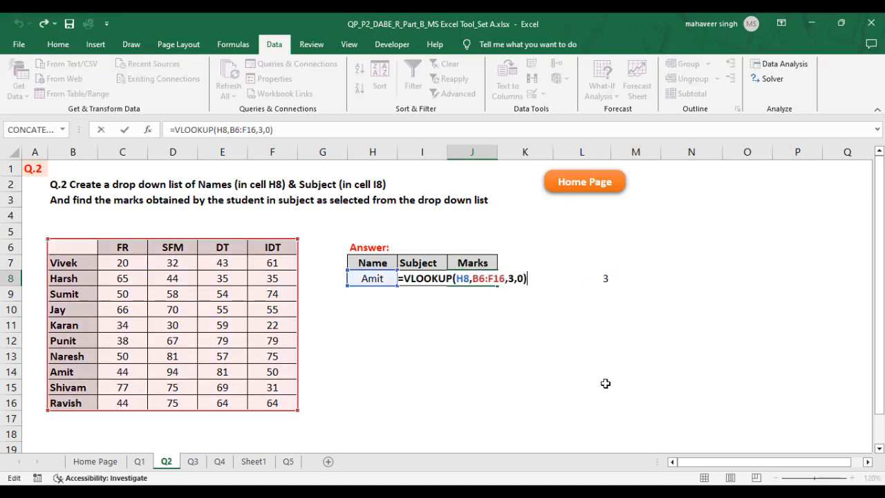
{"action": "key", "text": "Left"}
{"action": "key", "text": "Left"}
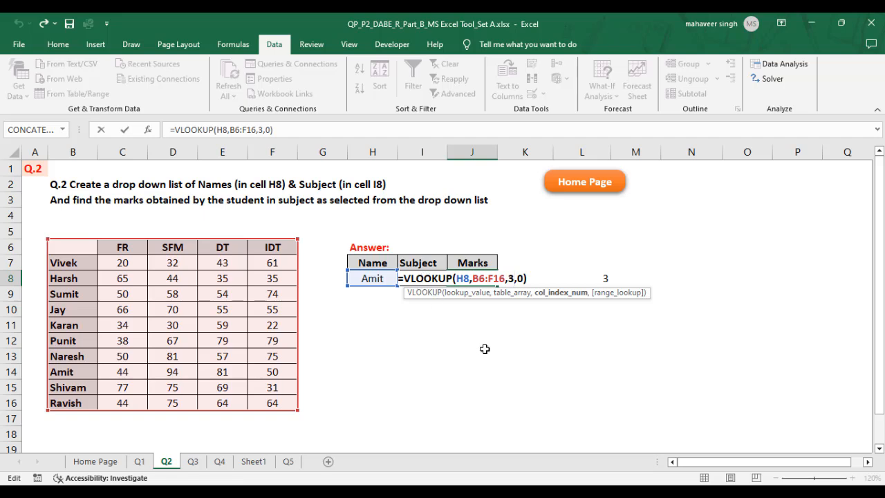
{"action": "key", "text": "BackSpace"}
{"action": "type", "text": "MA"}
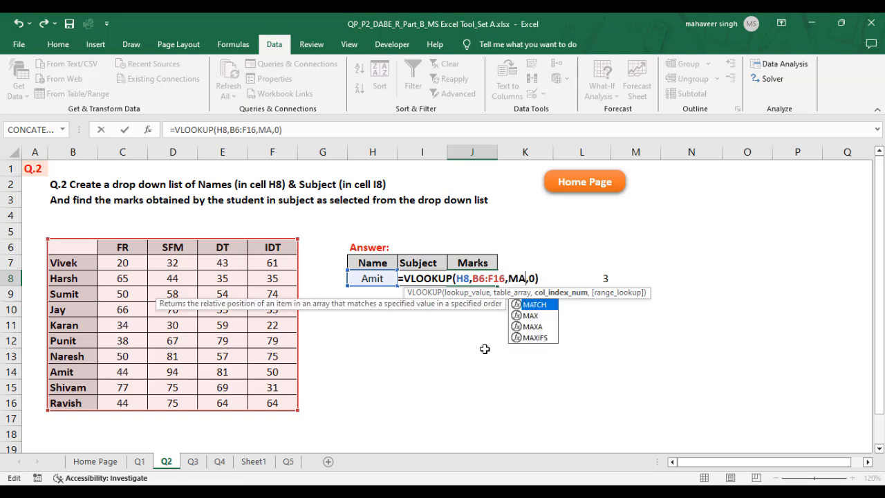
{"action": "key", "text": "Tab"}
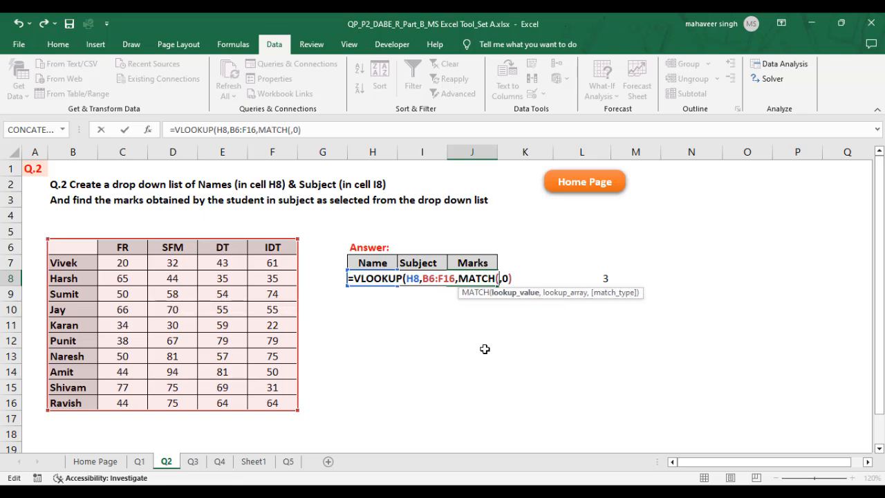
{"action": "left_click", "coordinate": [423, 292]}
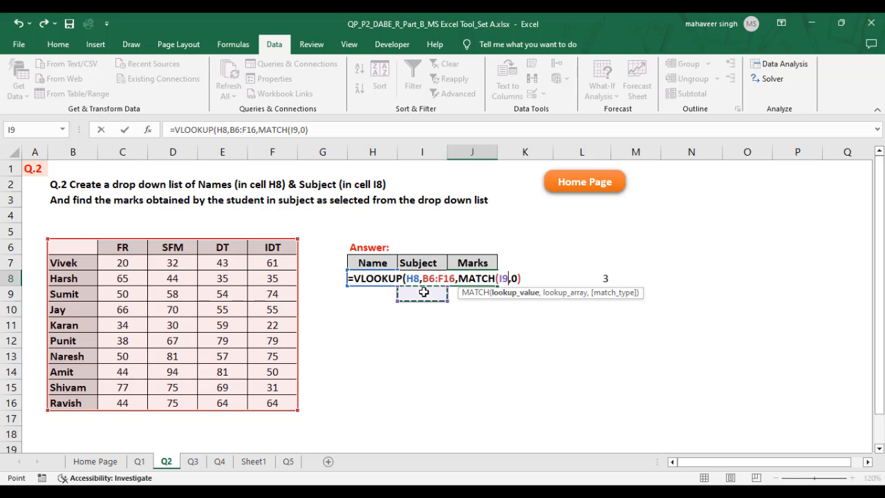
{"action": "key", "text": "Down"}
{"action": "key", "text": "Down"}
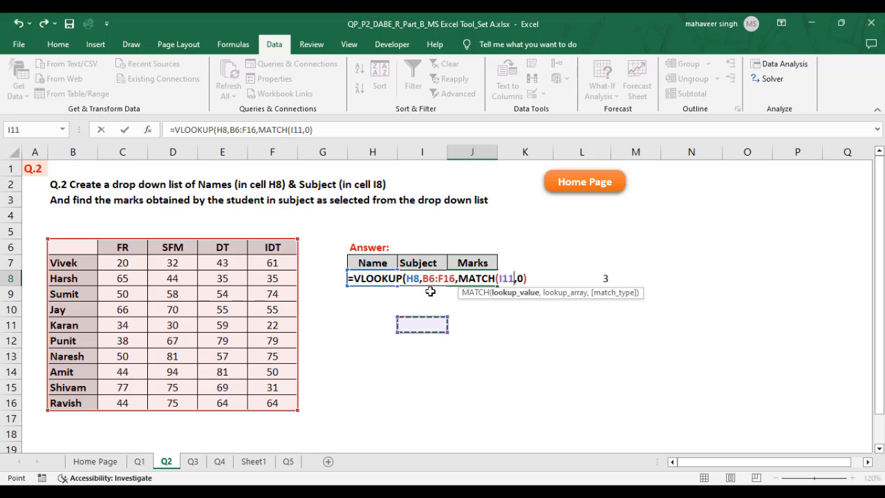
{"action": "key", "text": "Up"}
{"action": "key", "text": "Up"}
{"action": "key", "text": "Up"}
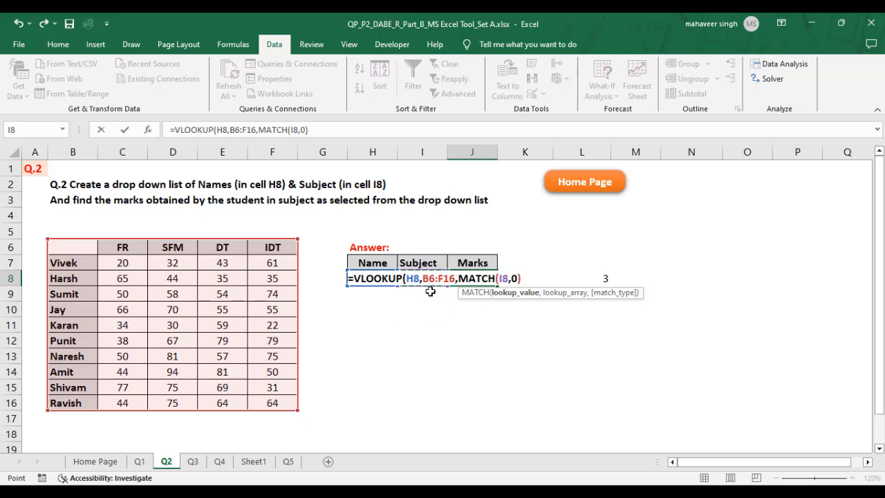
{"action": "type", "text": ","}
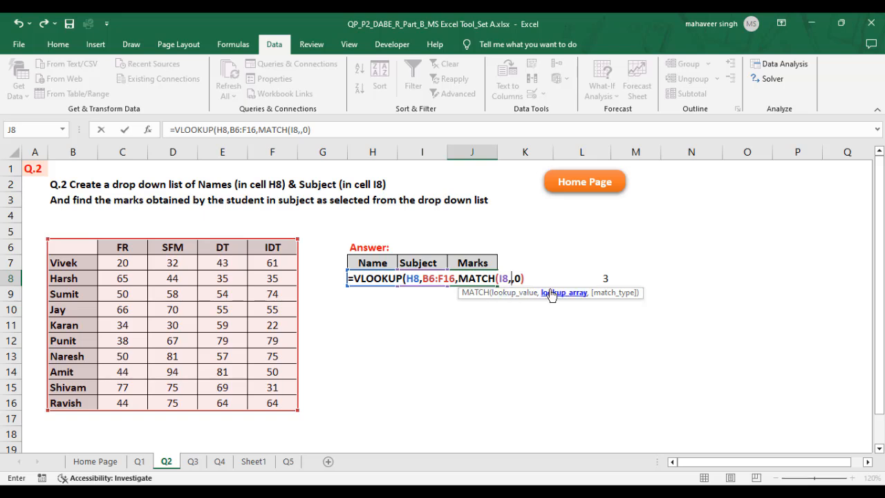
Complete the nested MATCH in J8 with header range B6:F6 and match type 0, and enter the formula.
{"action": "left_click_drag", "start_coordinate": [71, 249], "coordinate": [256, 246]}
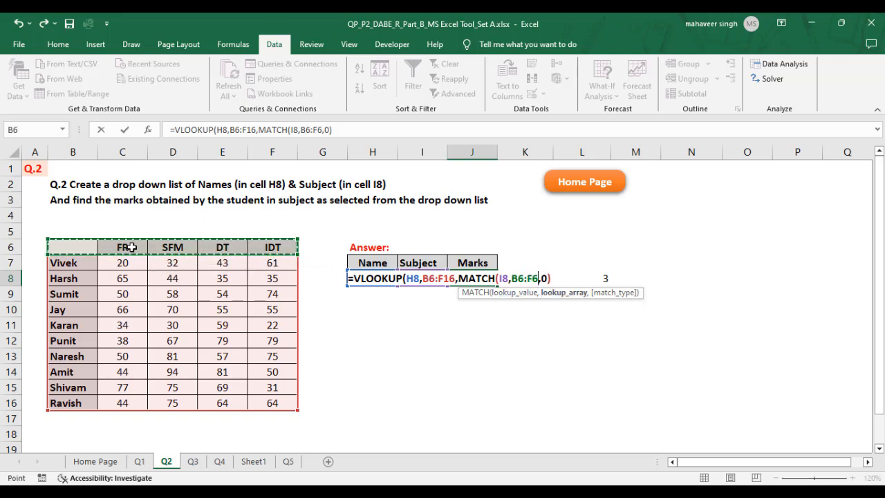
{"action": "left_click_drag", "start_coordinate": [130, 247], "coordinate": [291, 246]}
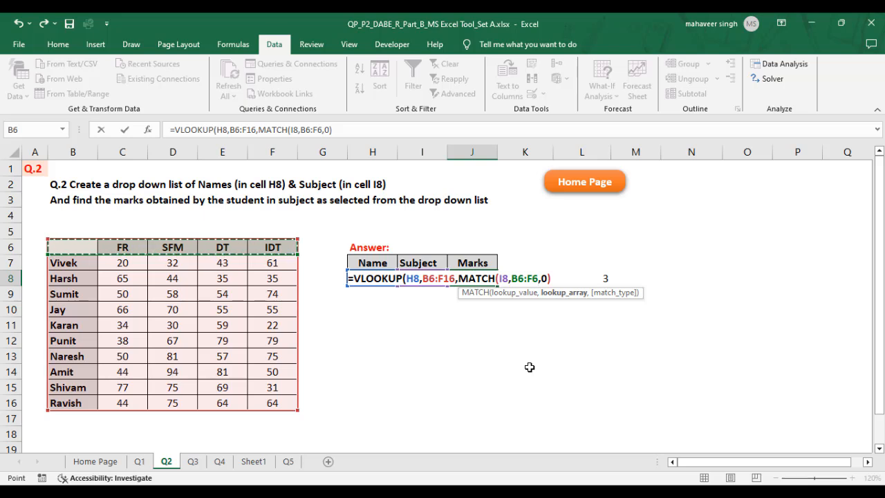
{"action": "type", "text": ",0"}
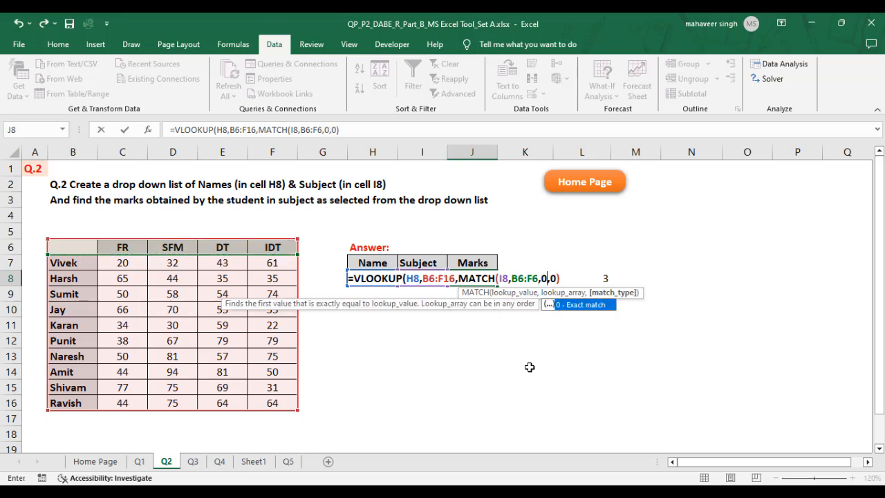
{"action": "type", "text": ")"}
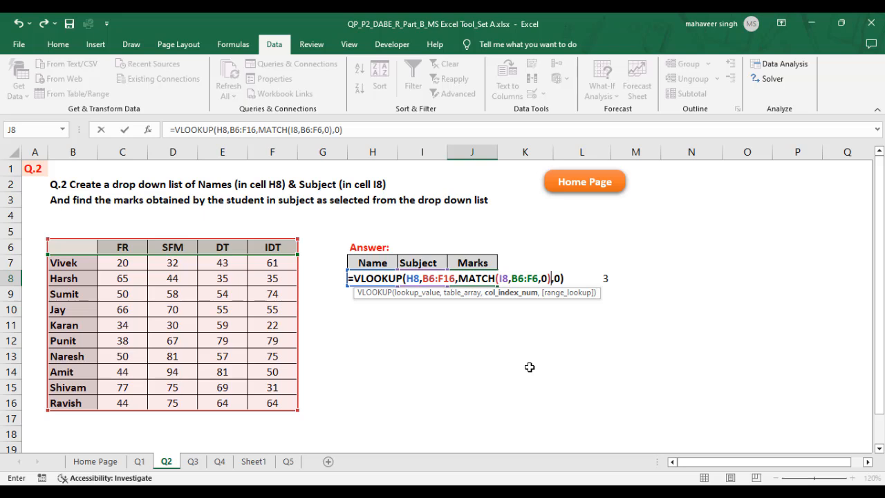
{"action": "key", "text": "Return"}
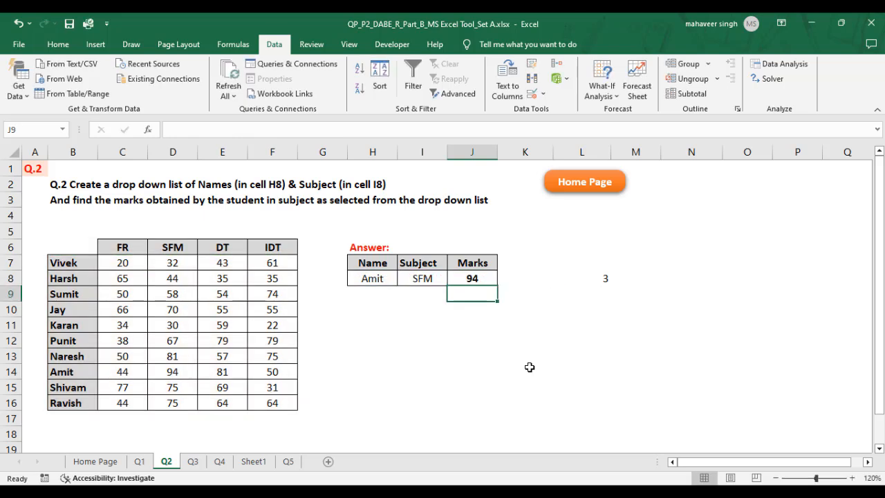
Delete the helper MATCH formula from L8.
{"action": "key", "text": "Right"}
{"action": "key", "text": "Right"}
{"action": "key", "text": "Up"}
{"action": "key", "text": "Right"}
{"action": "key", "text": "Left"}
{"action": "key", "text": "Delete"}
Choose IDT from the subject list in I8 and compare J8's marks with the selected student's row in the table.
{"action": "key", "text": "Left"}
{"action": "key", "text": "Left"}
{"action": "key", "text": "Left"}
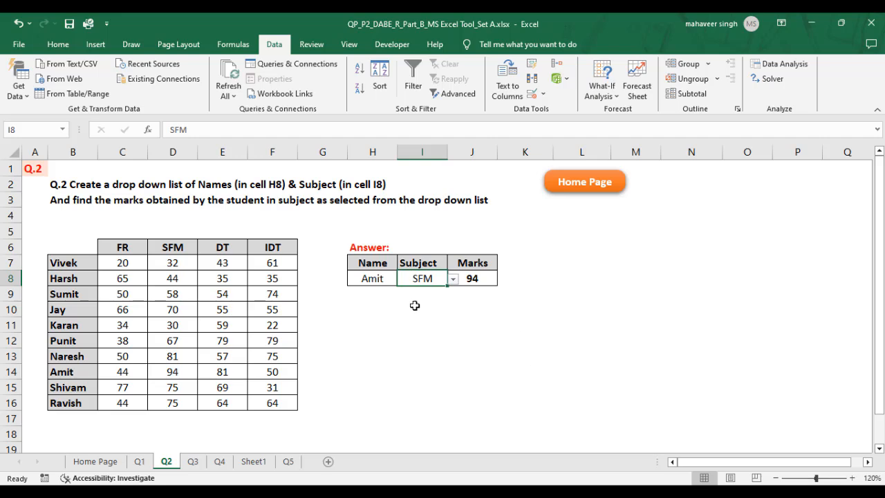
{"action": "left_click", "coordinate": [454, 280]}
{"action": "left_click", "coordinate": [440, 323]}
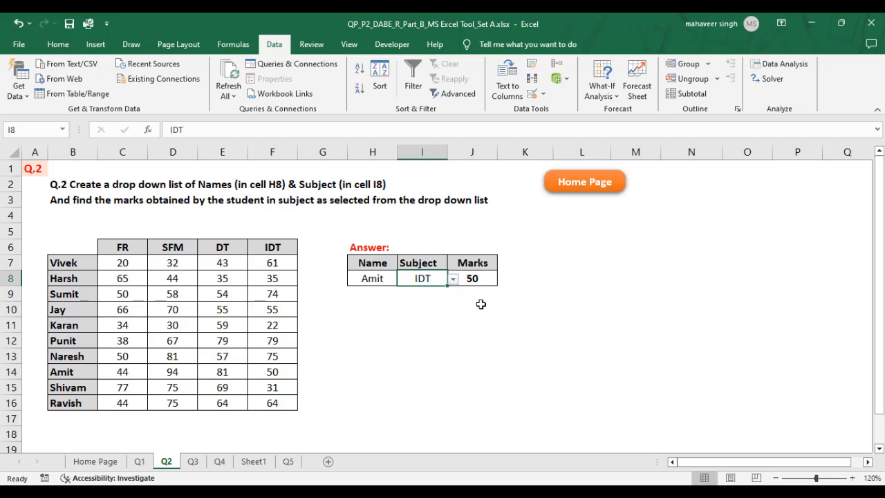
{"action": "left_click", "coordinate": [480, 305]}
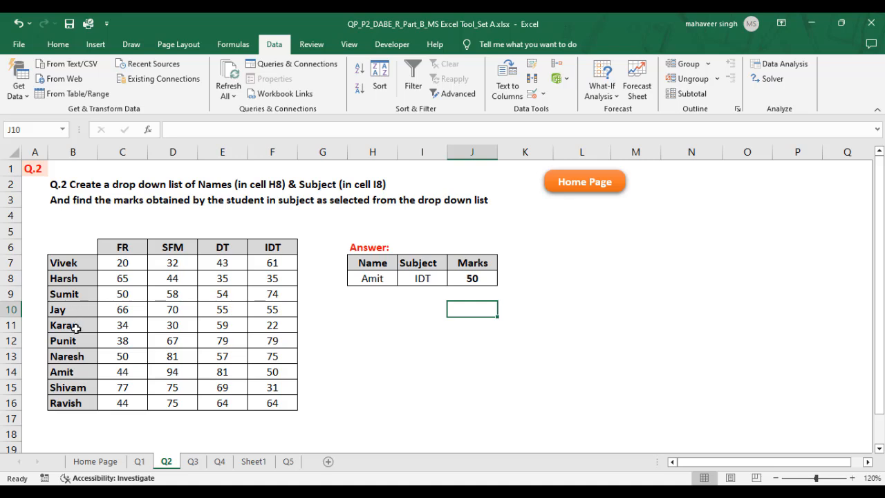
{"action": "left_click", "coordinate": [80, 372]}
{"action": "left_click", "coordinate": [271, 377]}
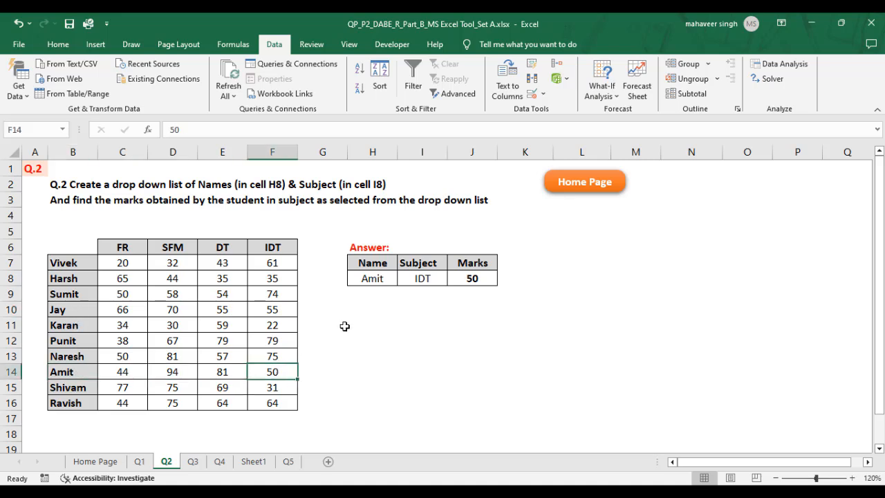
Choose the row 11 student from the name list in H8 and compare J8's marks with the table's IDT column.
{"action": "left_click", "coordinate": [369, 280]}
{"action": "left_click", "coordinate": [403, 279]}
{"action": "left_click", "coordinate": [344, 313]}
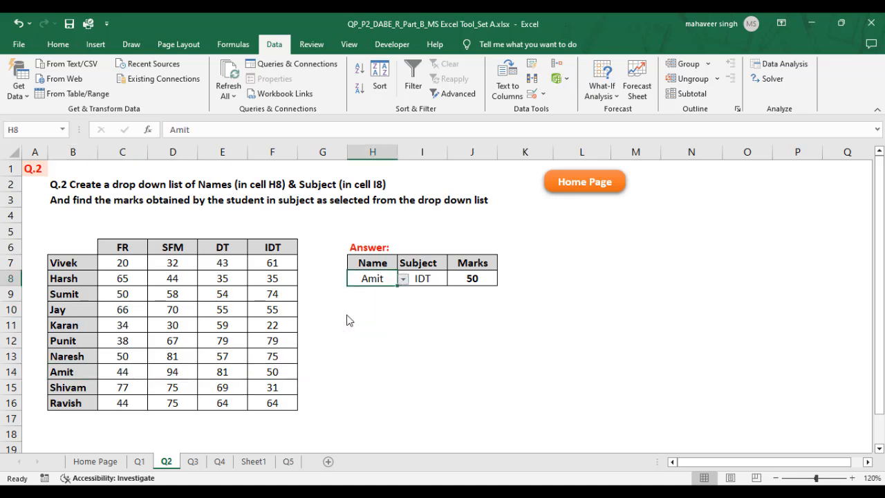
{"action": "left_click", "coordinate": [462, 309]}
{"action": "left_click", "coordinate": [81, 329]}
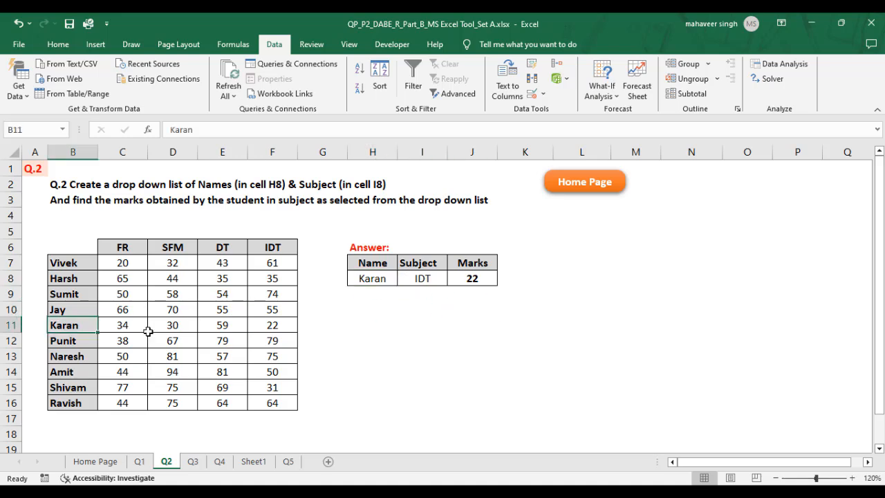
{"action": "left_click", "coordinate": [277, 326]}
{"action": "left_click", "coordinate": [350, 338]}
{"action": "left_click", "coordinate": [440, 343]}
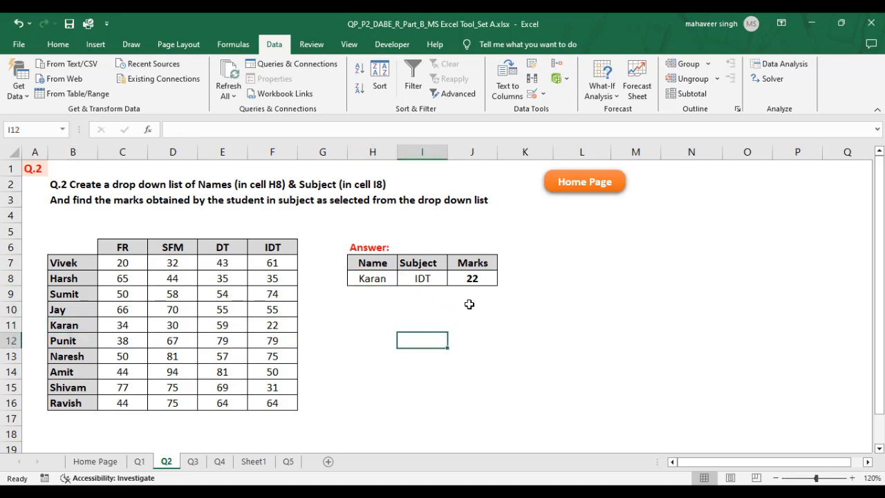
Examine the completed VLOOKUP formula with its nested MATCH in J8.
{"action": "left_click", "coordinate": [470, 278]}
{"action": "double_click", "coordinate": [470, 278]}
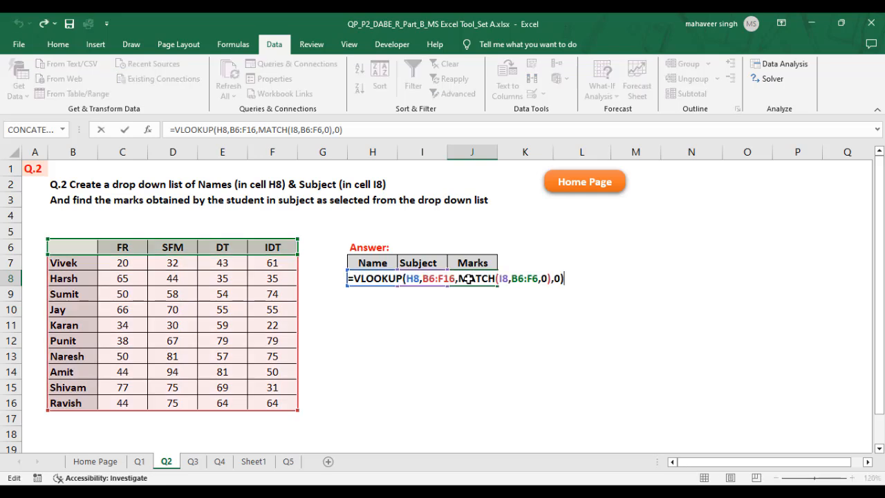
{"action": "key", "text": "Escape"}
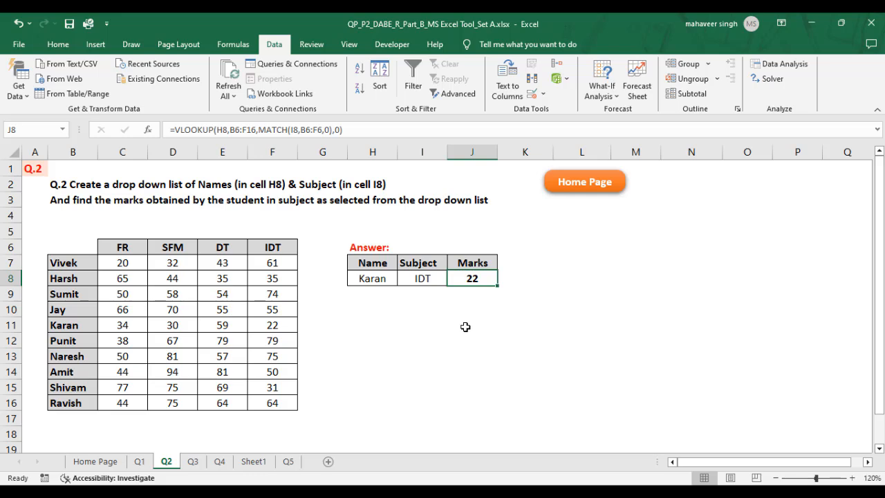
Start an INDEX formula in the empty cell L8.
{"action": "key", "text": "Right"}
{"action": "key", "text": "Right"}
{"action": "type", "text": "=IND"}
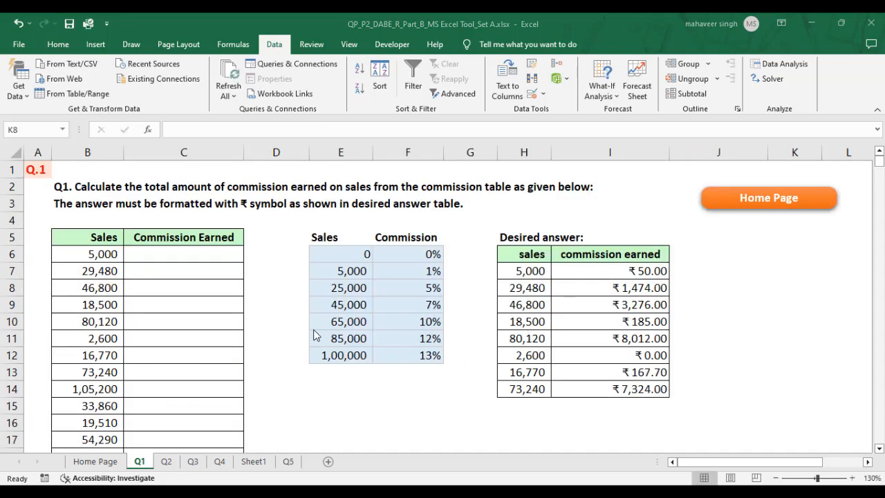
Examine the sales thresholds and matching commission rates in the commission table on sheet Q1.
{"action": "left_click", "coordinate": [329, 237]}
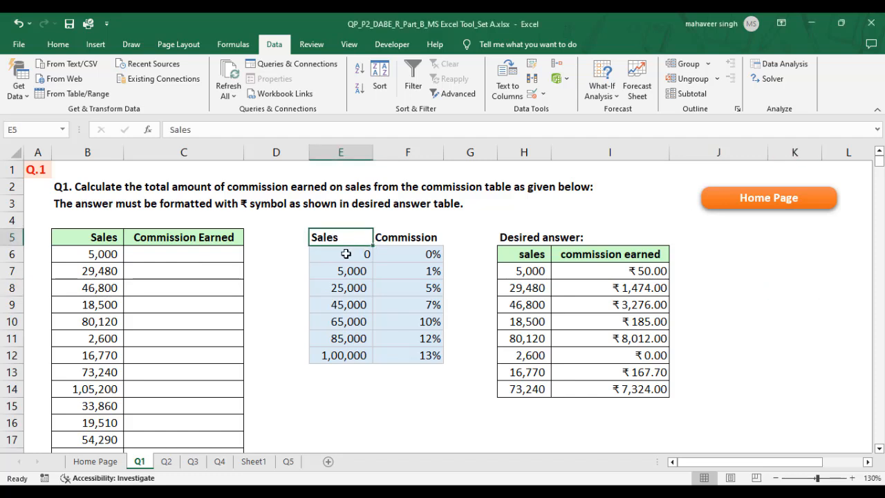
{"action": "left_click", "coordinate": [342, 254]}
{"action": "left_click", "coordinate": [346, 269]}
{"action": "left_click", "coordinate": [348, 284]}
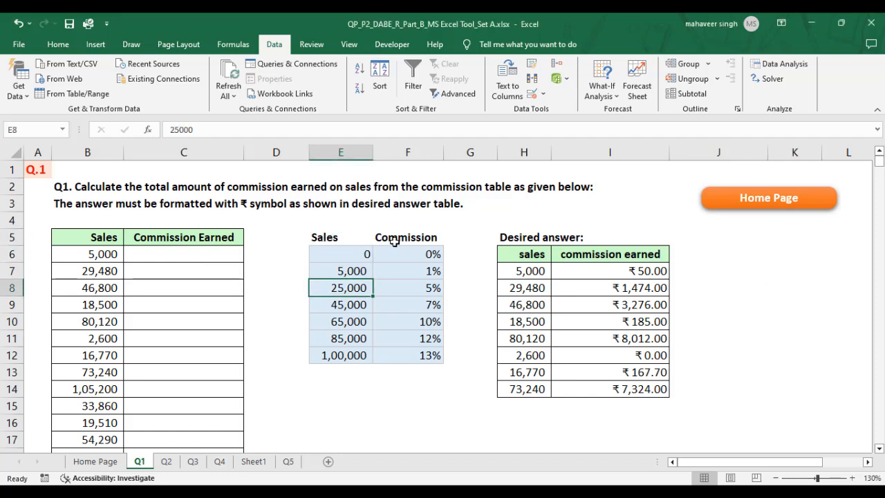
{"action": "left_click", "coordinate": [394, 241]}
{"action": "left_click", "coordinate": [355, 271]}
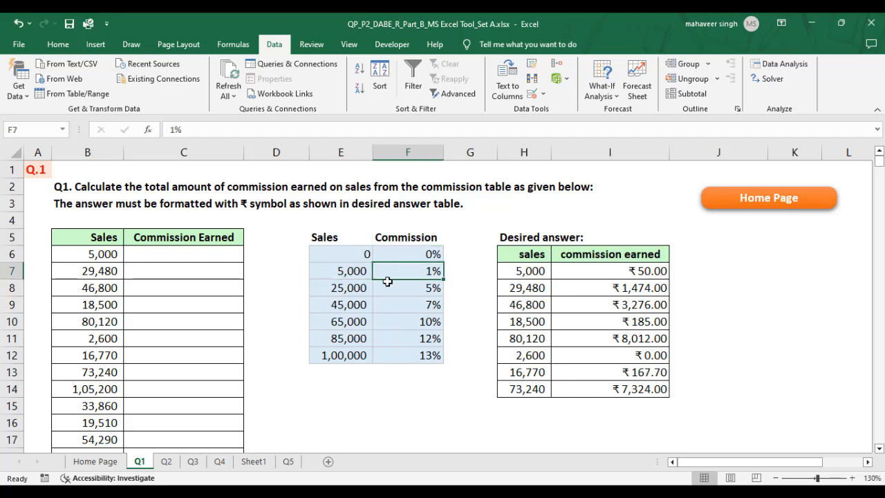
{"action": "left_click", "coordinate": [360, 286]}
{"action": "left_click", "coordinate": [411, 290]}
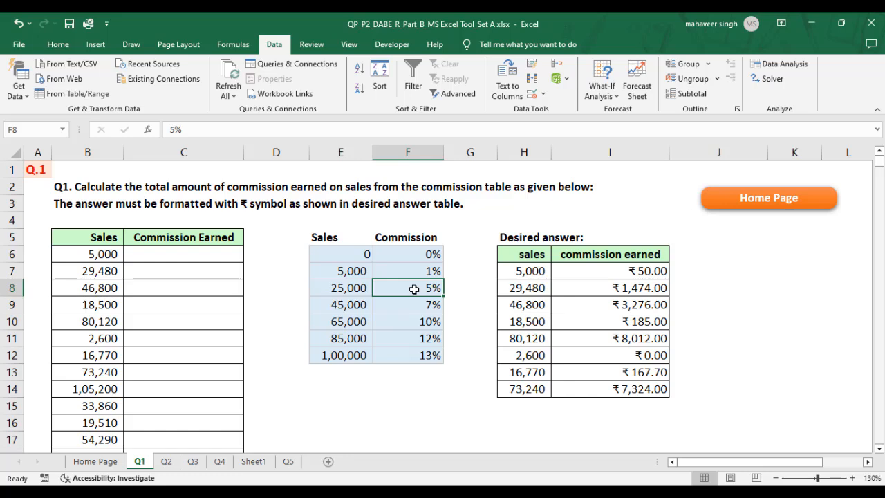
{"action": "left_click", "coordinate": [357, 270]}
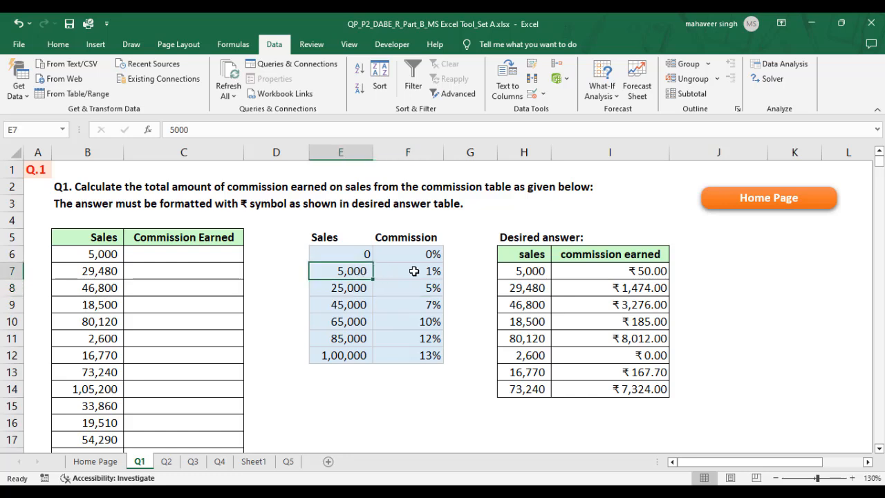
Review each sales slab in E6:F12 together with the commission rate that applies to it.
{"action": "left_click", "coordinate": [420, 272]}
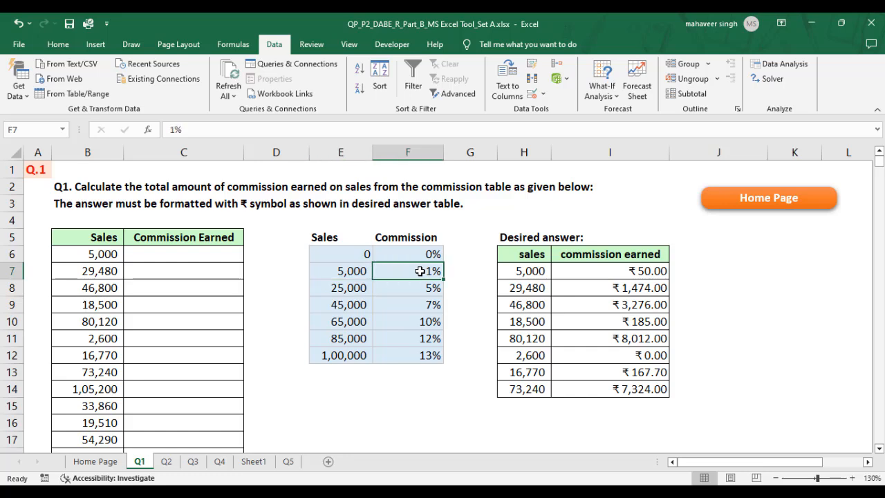
{"action": "left_click", "coordinate": [358, 286]}
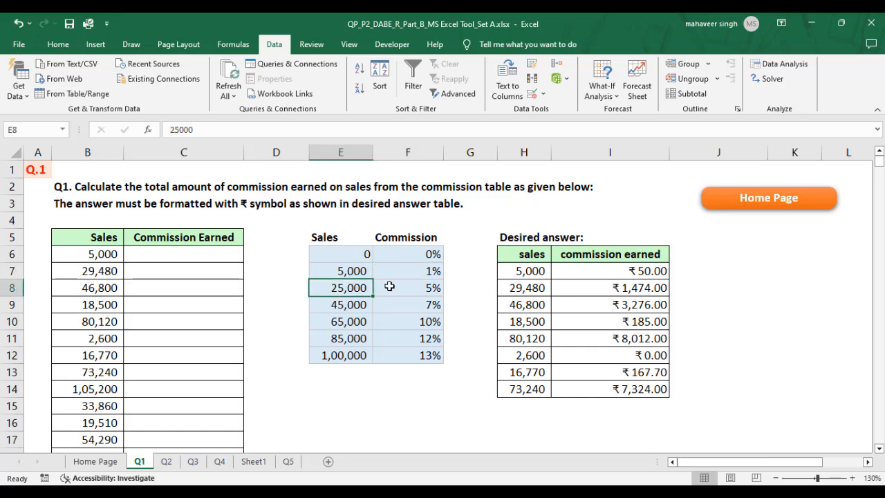
{"action": "left_click", "coordinate": [415, 287]}
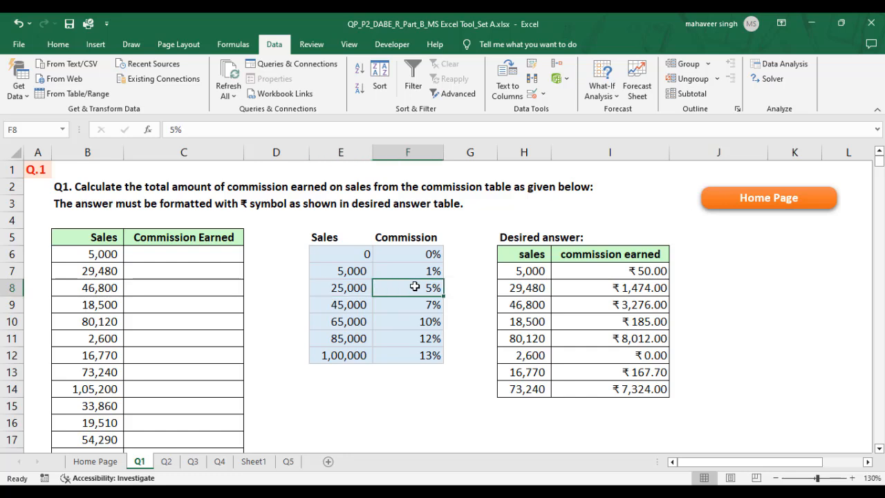
{"action": "left_click", "coordinate": [354, 358]}
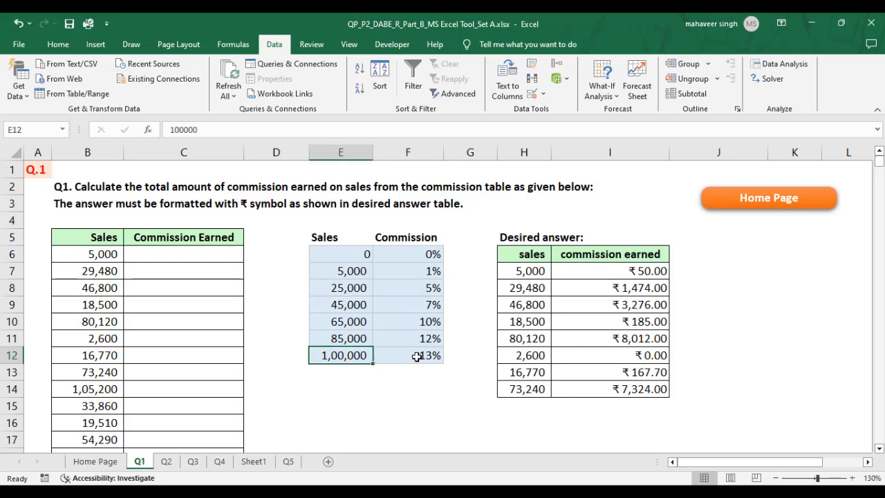
{"action": "left_click", "coordinate": [417, 356]}
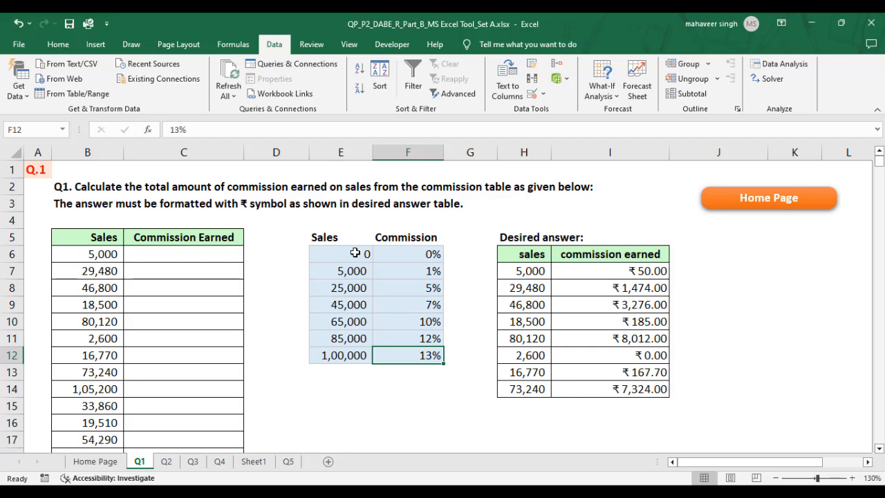
{"action": "left_click_drag", "start_coordinate": [355, 253], "coordinate": [418, 254]}
{"action": "left_click", "coordinate": [418, 254]}
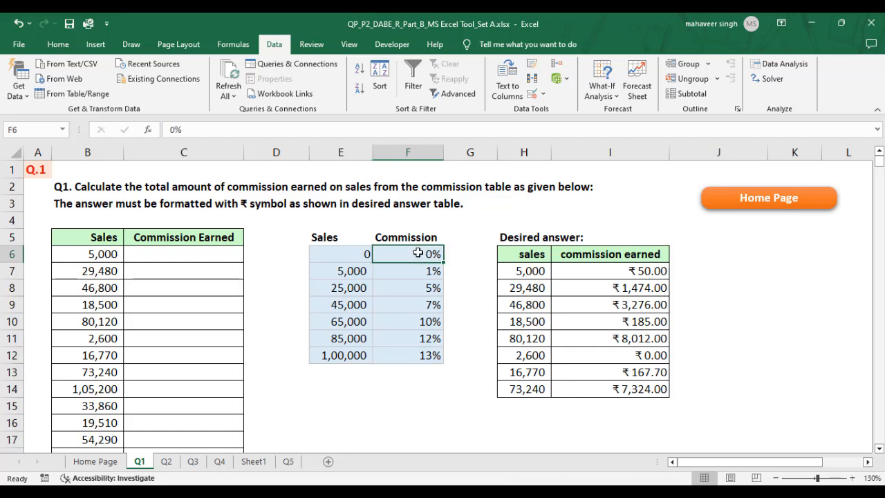
{"action": "left_click_drag", "start_coordinate": [353, 272], "coordinate": [402, 274]}
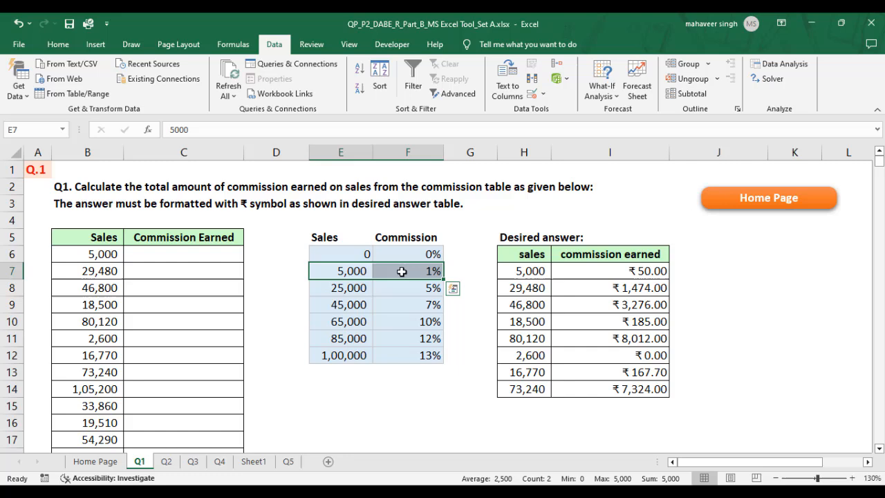
{"action": "left_click", "coordinate": [360, 291]}
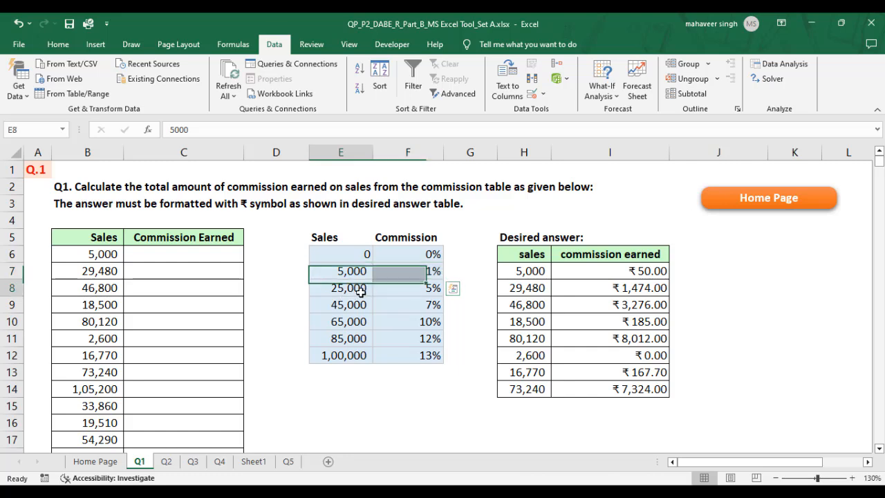
{"action": "left_click_drag", "start_coordinate": [361, 291], "coordinate": [408, 293]}
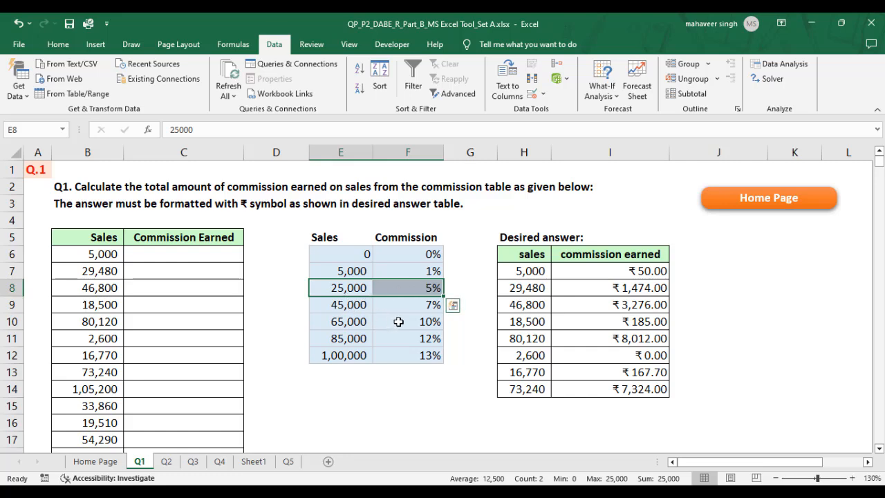
Compare the first sale in B6 with its rate in F7 and the desired answer table's ₹ commission format.
{"action": "left_click", "coordinate": [113, 253]}
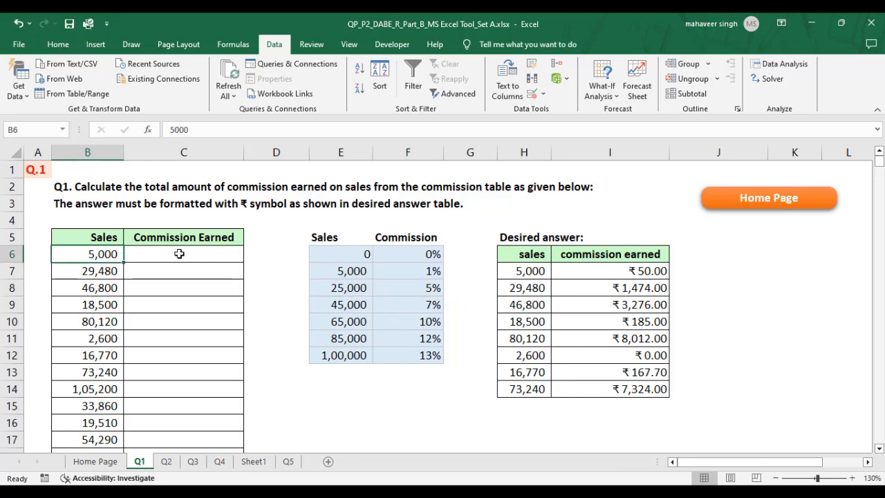
{"action": "left_click", "coordinate": [179, 254]}
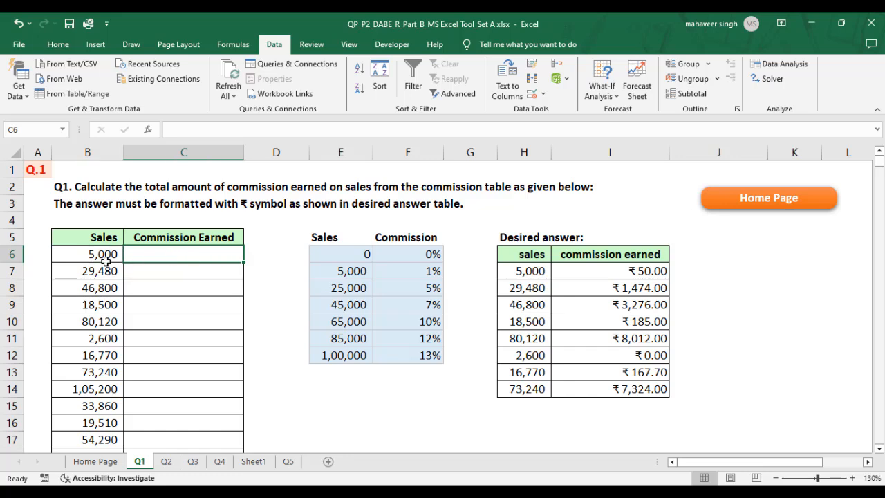
{"action": "left_click", "coordinate": [427, 270]}
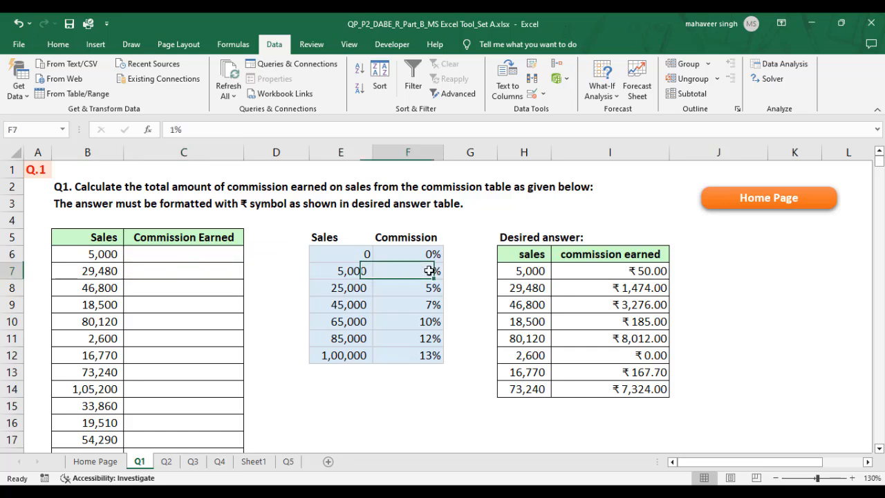
{"action": "left_click", "coordinate": [116, 253]}
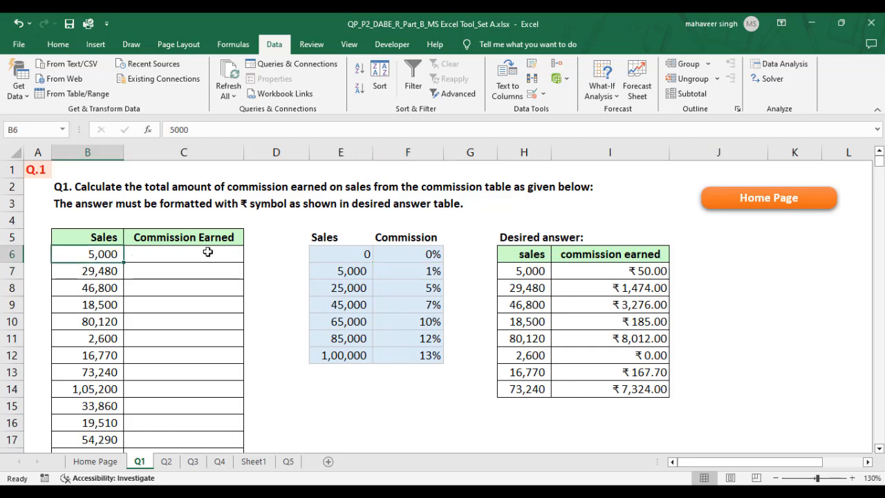
{"action": "left_click", "coordinate": [215, 252]}
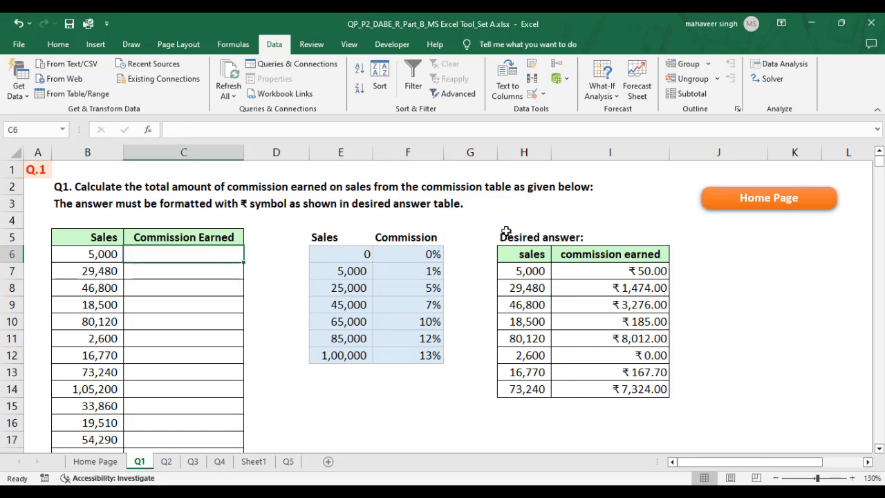
{"action": "left_click_drag", "start_coordinate": [503, 231], "coordinate": [635, 332]}
{"action": "left_click", "coordinate": [711, 284]}
{"action": "left_click", "coordinate": [643, 275]}
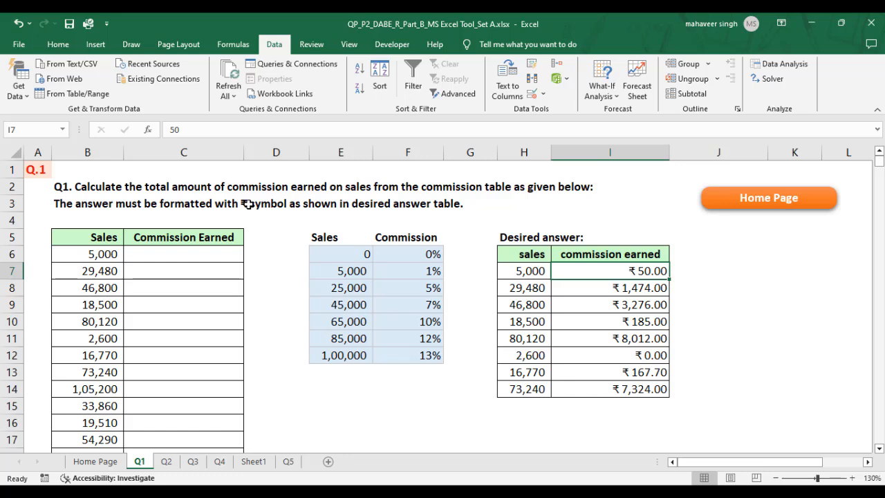
Match the sale in B7 to its slab and commission rate in row 8 of the commission table.
{"action": "left_click", "coordinate": [114, 274]}
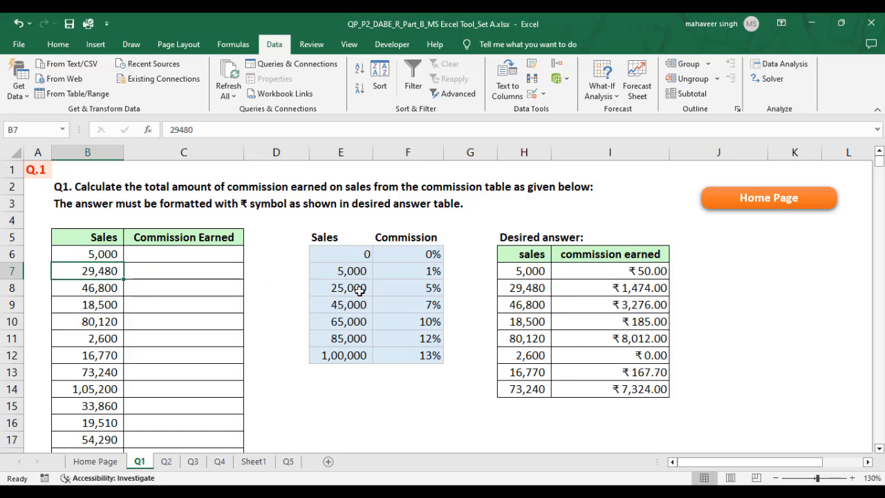
{"action": "left_click_drag", "start_coordinate": [332, 290], "coordinate": [405, 289]}
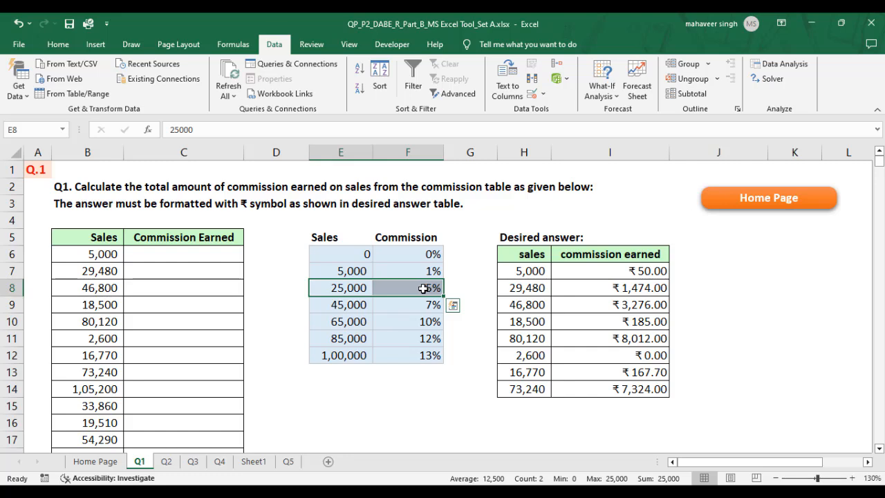
{"action": "left_click", "coordinate": [114, 271]}
{"action": "left_click", "coordinate": [166, 273]}
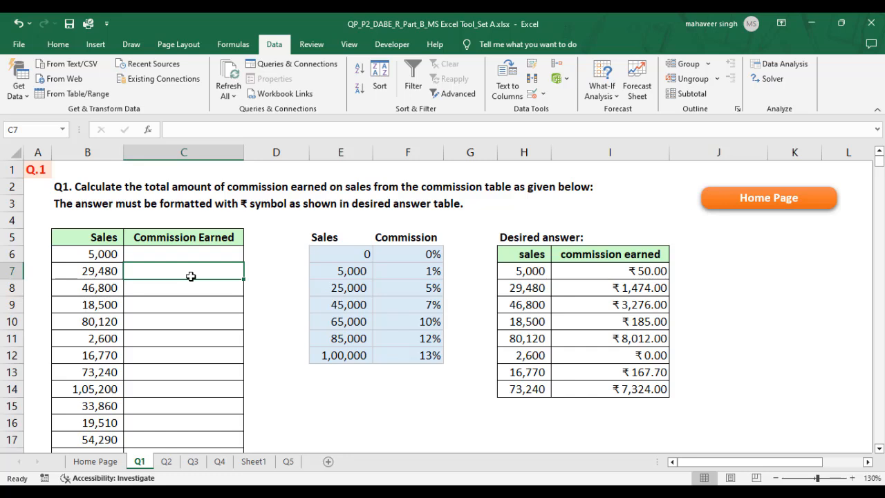
{"action": "type", "text": "="}
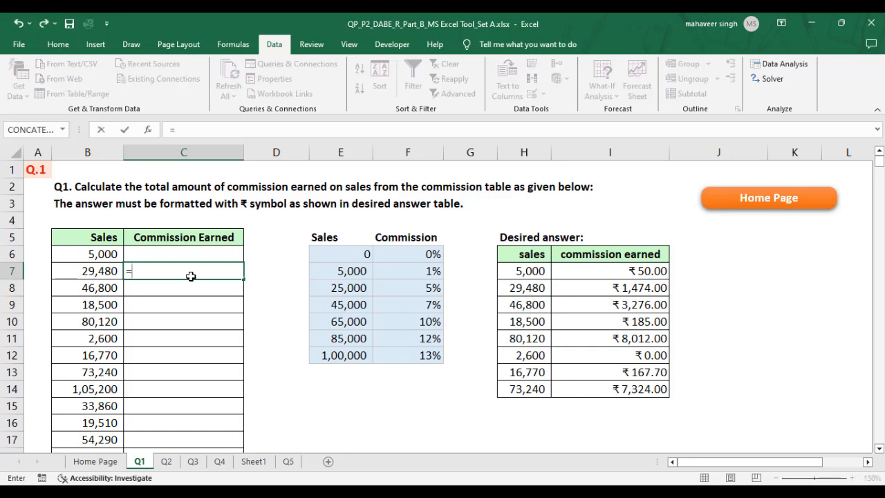
{"action": "key", "text": "Escape"}
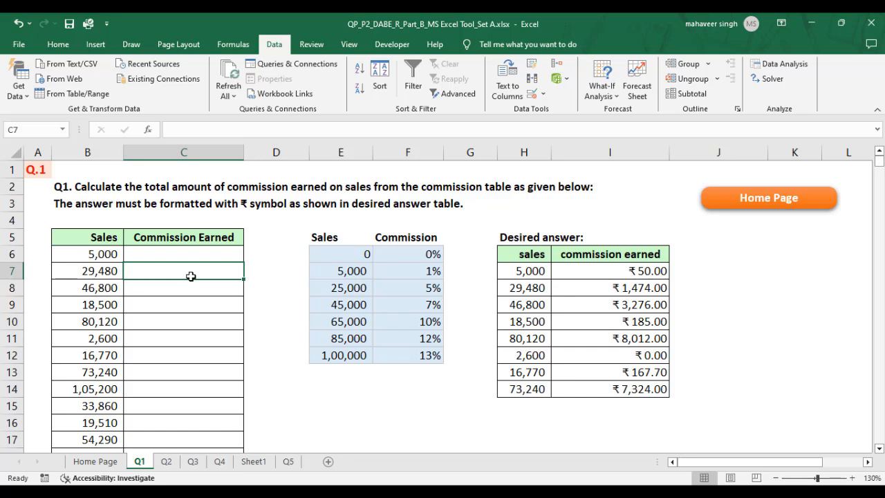
Start a VLOOKUP formula in C6 with the sales amount in B6 as the lookup value.
{"action": "key", "text": "Up"}
{"action": "type", "text": "="}
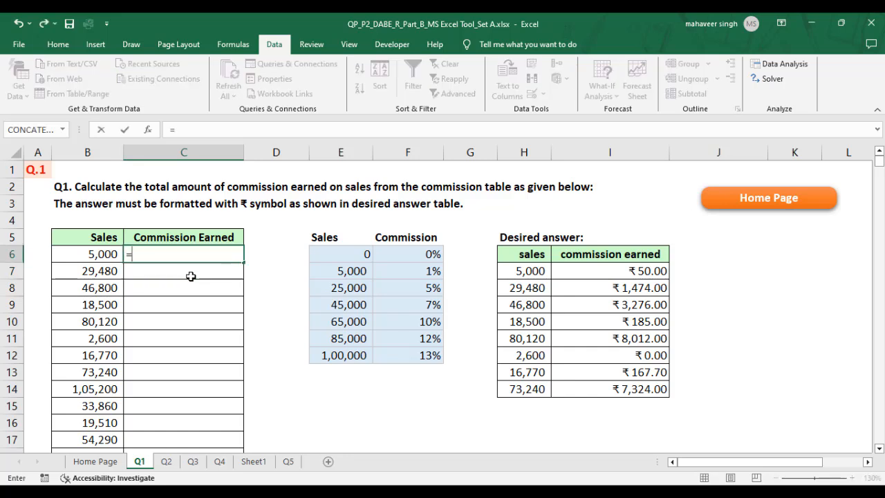
{"action": "type", "text": "V"}
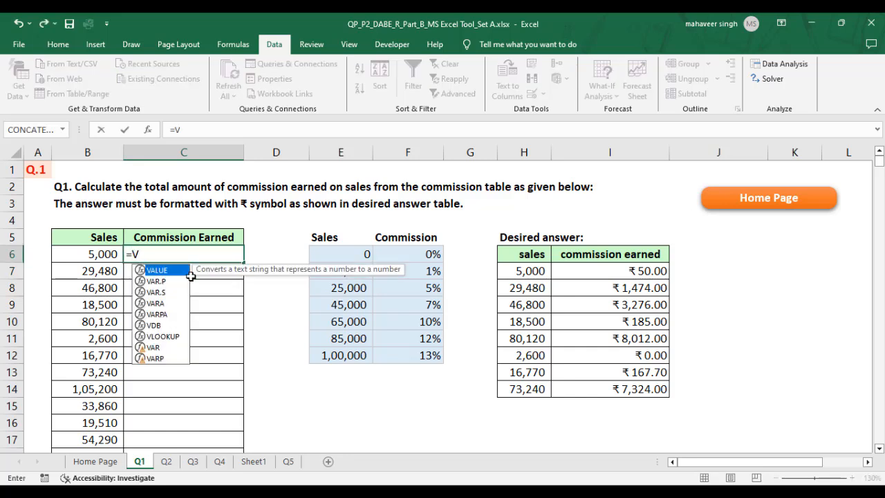
{"action": "type", "text": "L"}
{"action": "key", "text": "Tab"}
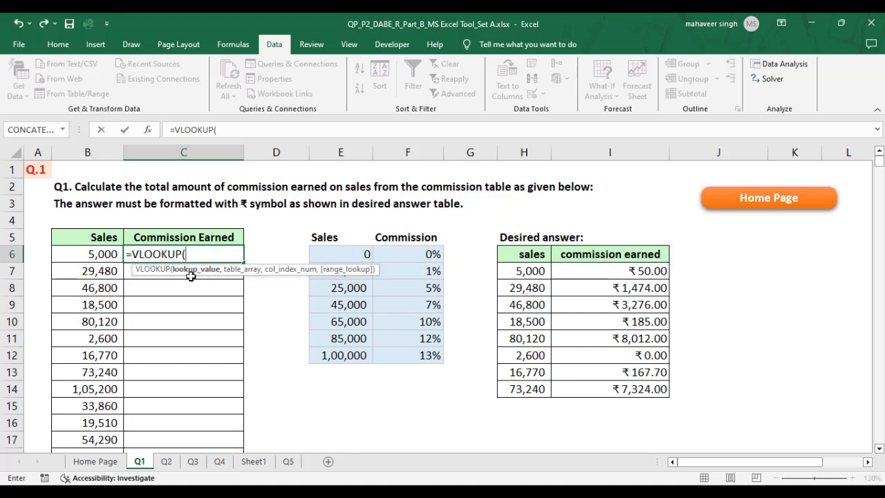
{"action": "left_click", "coordinate": [99, 254]}
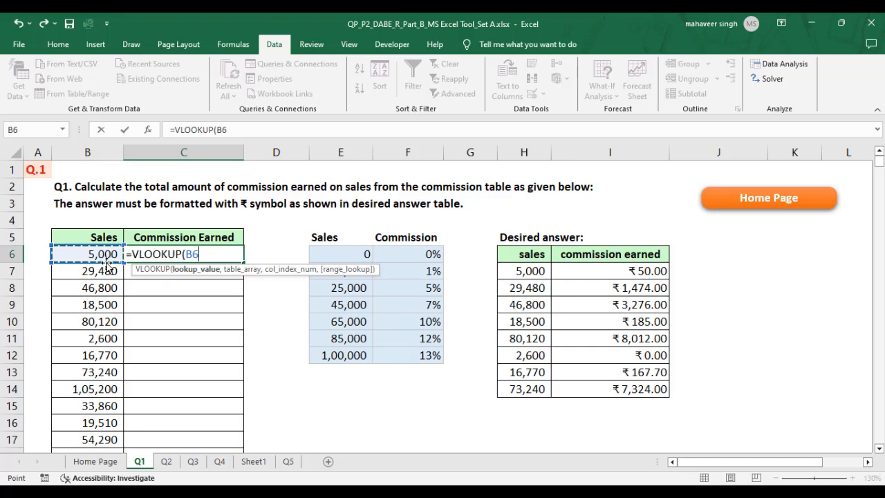
{"action": "type", "text": ","}
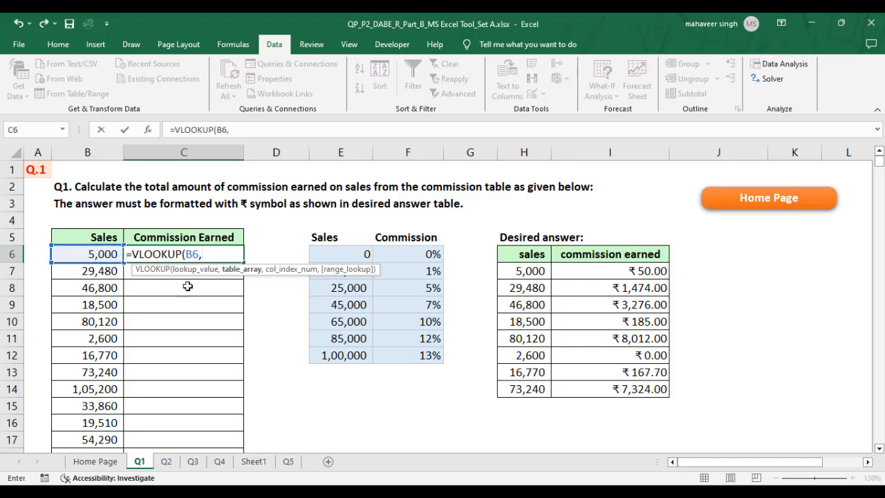
Complete C6's VLOOKUP with table array E6:F12, column index 2 and range lookup 0.
{"action": "left_click_drag", "start_coordinate": [348, 257], "coordinate": [407, 348]}
{"action": "type", "text": ","}
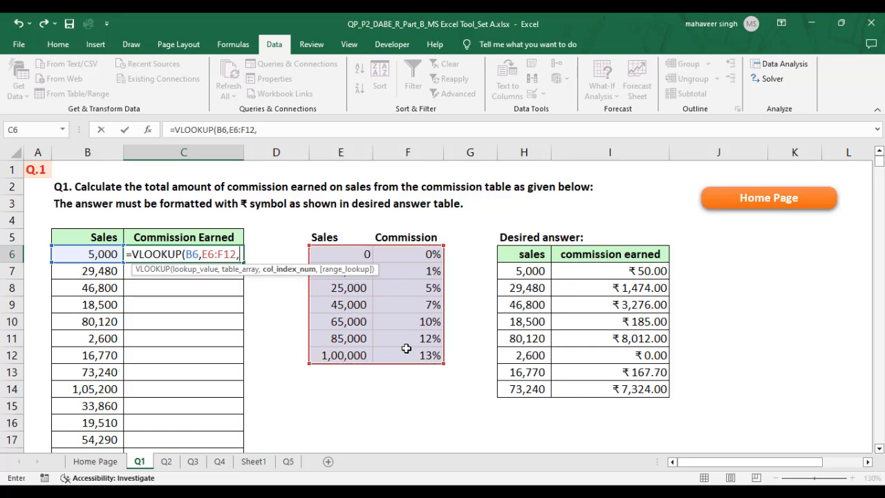
{"action": "type", "text": "2,"}
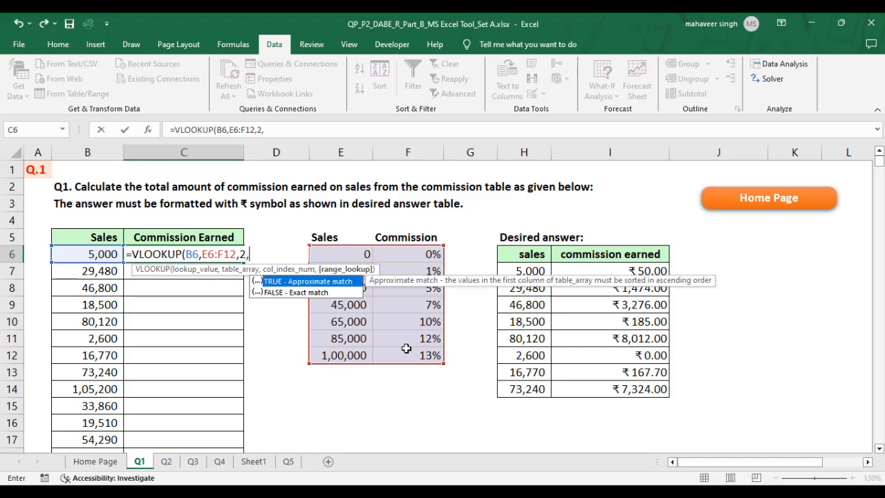
{"action": "key", "text": "Right"}
{"action": "key", "text": "BackSpace"}
{"action": "key", "text": "BackSpace"}
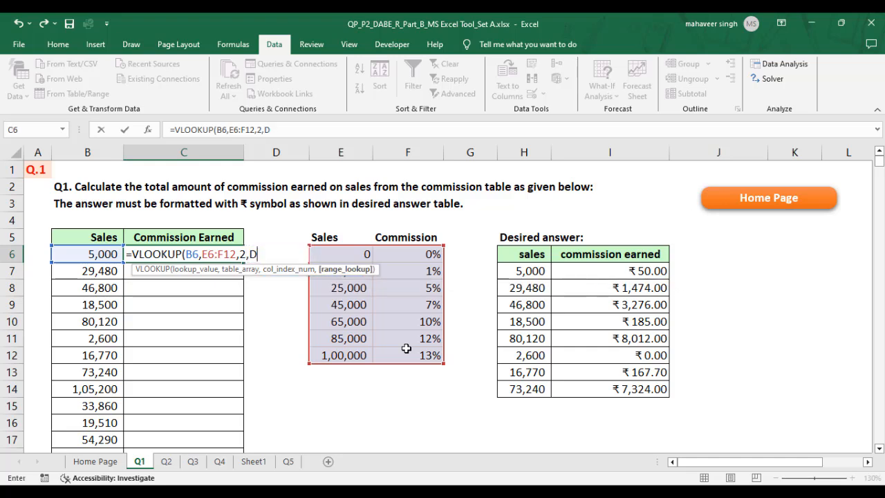
{"action": "type", "text": "0"}
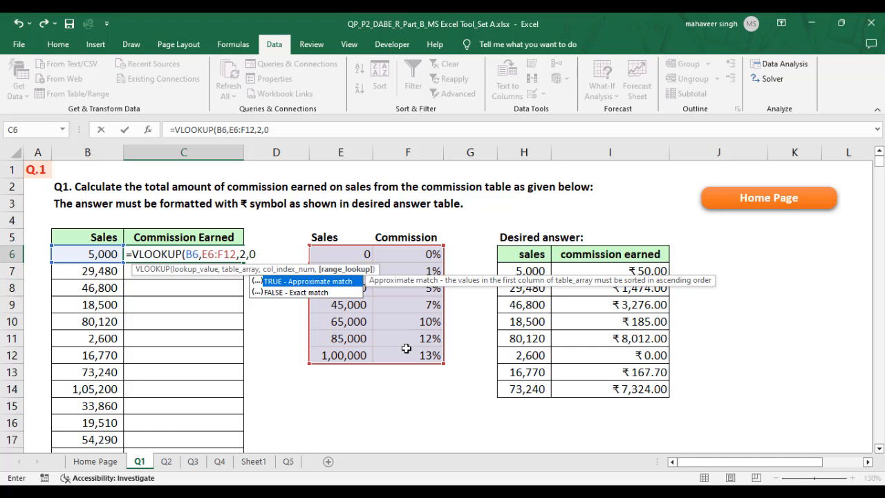
{"action": "type", "text": ")"}
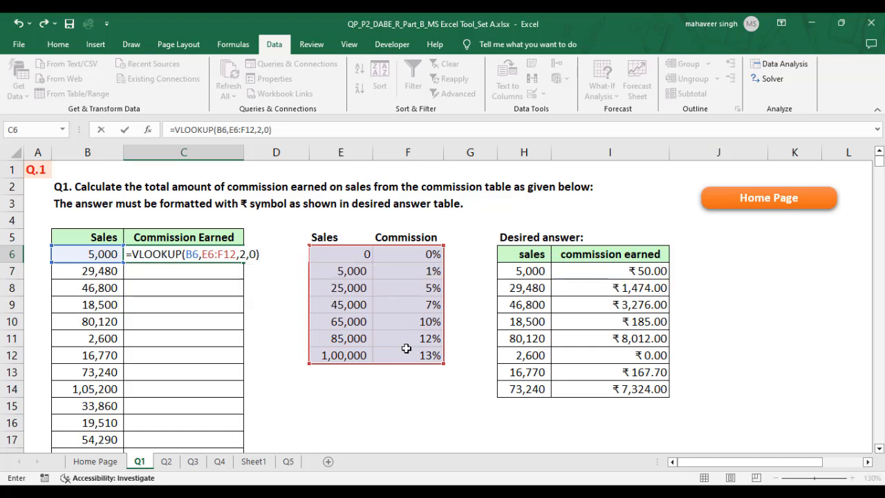
{"action": "key", "text": "Return"}
{"action": "key", "text": "Up"}
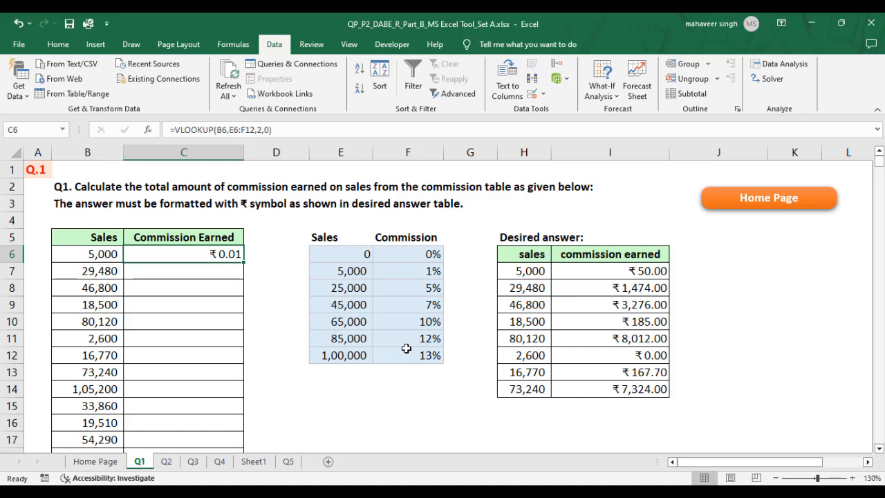
Make the table array in C6's VLOOKUP formula absolute as $E$6:$F$12.
{"action": "key", "text": "F2"}
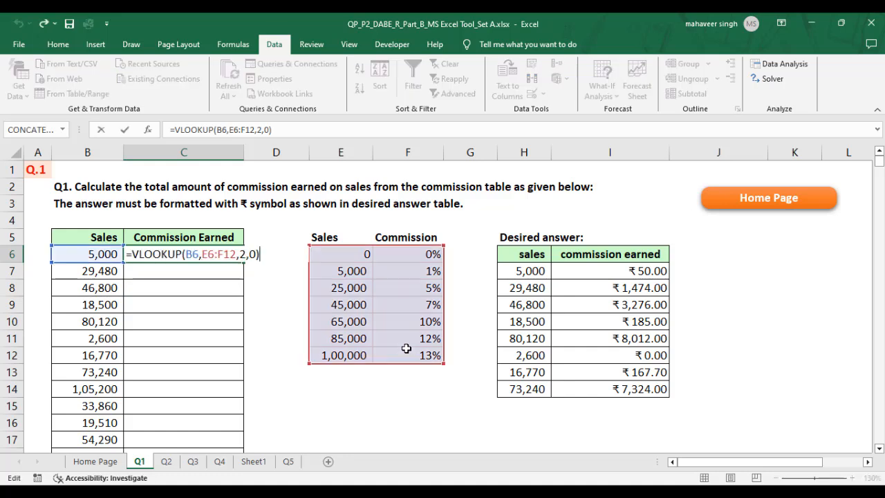
{"action": "key", "text": "Left"}
{"action": "key", "text": "Left"}
{"action": "key", "text": "Left"}
{"action": "key", "text": "Left"}
{"action": "key", "text": "Left"}
{"action": "key", "text": "Left"}
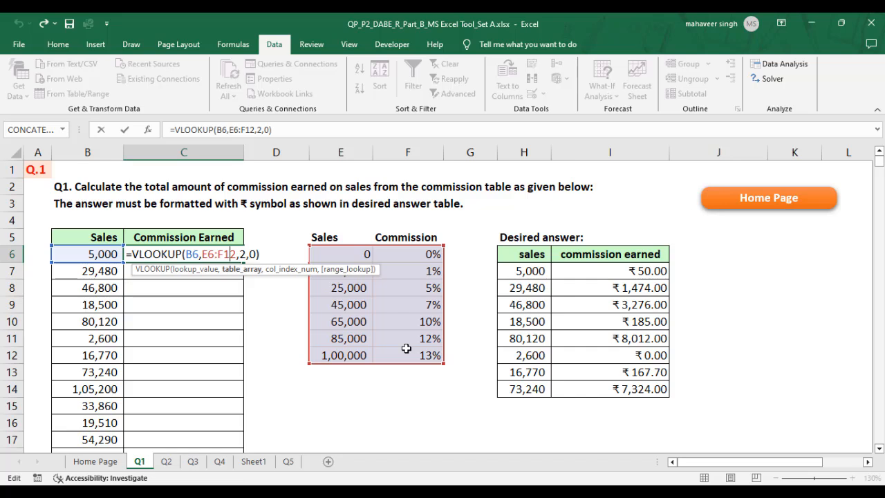
{"action": "key", "text": "F4"}
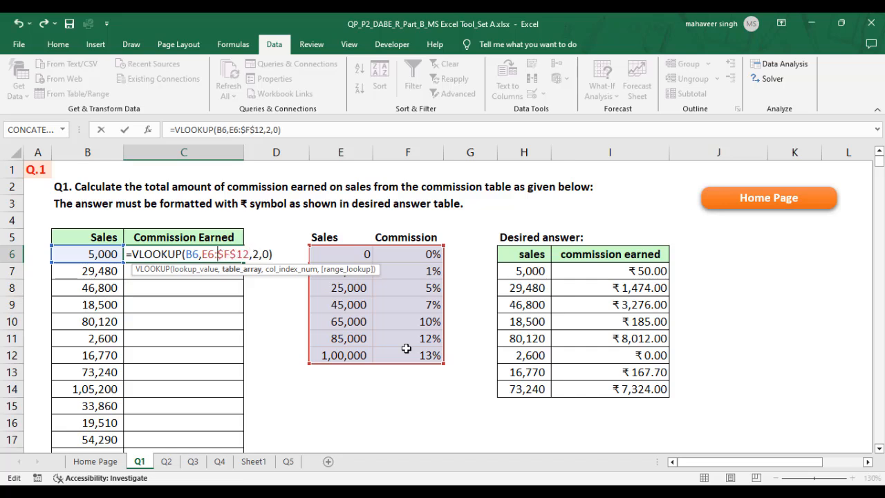
{"action": "key", "text": "F4"}
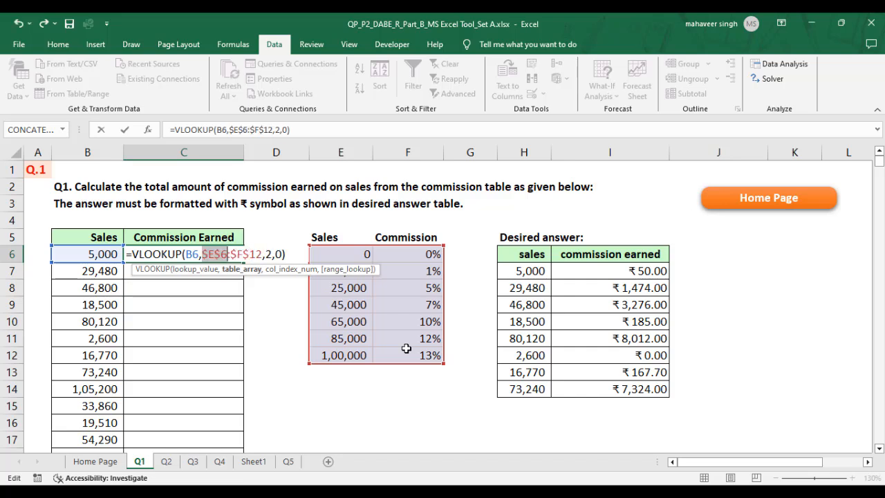
Commit C6's exact-match VLOOKUP, fill it down the Commission Earned column and inspect the copied formula in C7.
{"action": "key", "text": "ctrl+Return"}
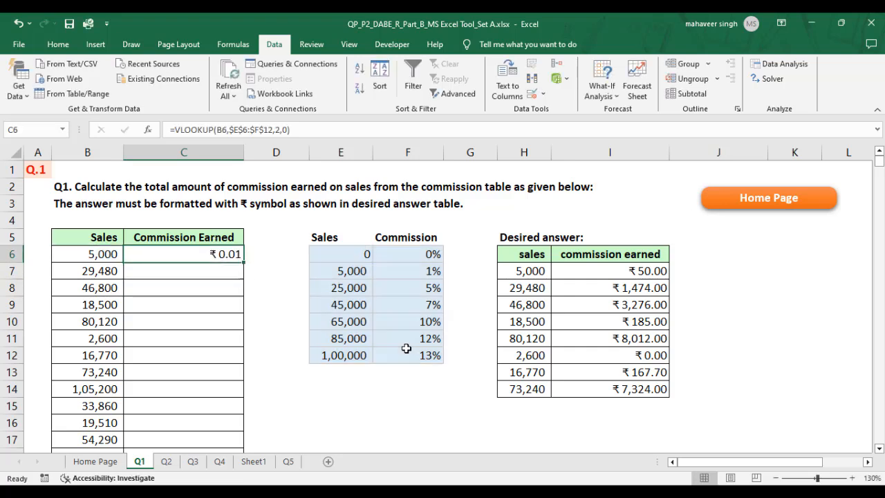
{"action": "double_click", "coordinate": [245, 262]}
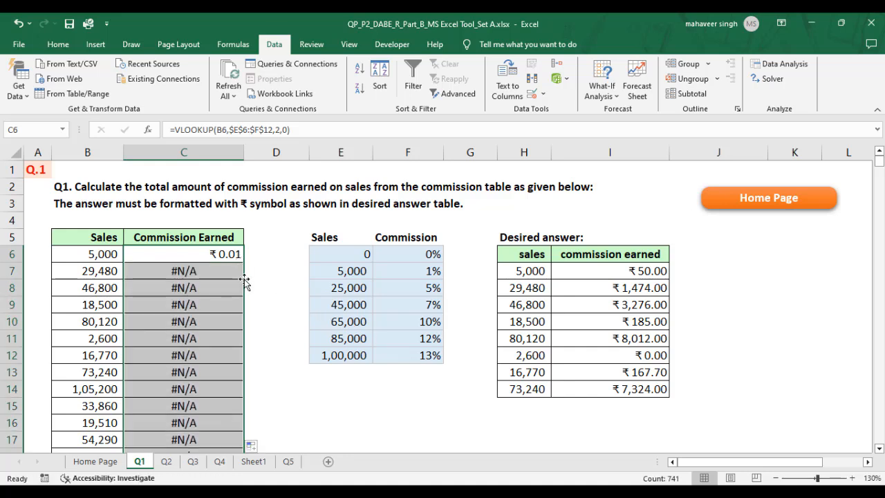
{"action": "left_click", "coordinate": [226, 272]}
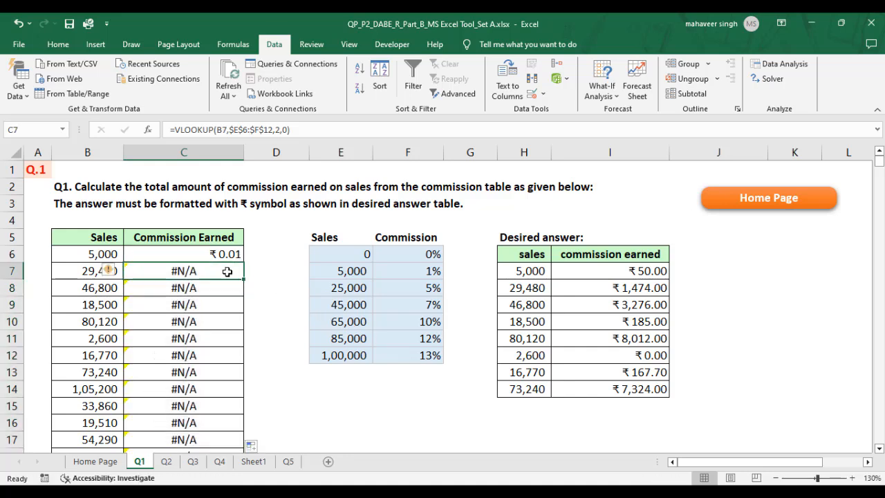
{"action": "double_click", "coordinate": [226, 272]}
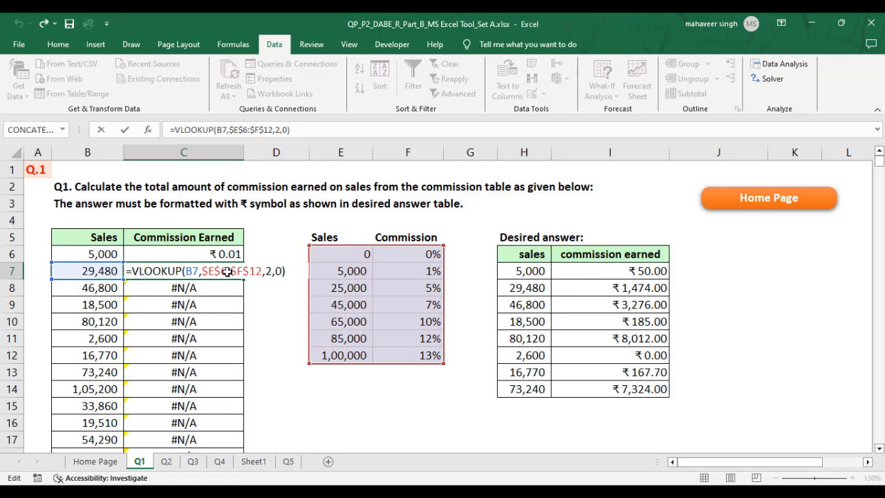
{"action": "key", "text": "Escape"}
Change the range lookup in C6's VLOOKUP to TRUE (approximate match) and refill the Commission Earned column with it.
{"action": "key", "text": "Up"}
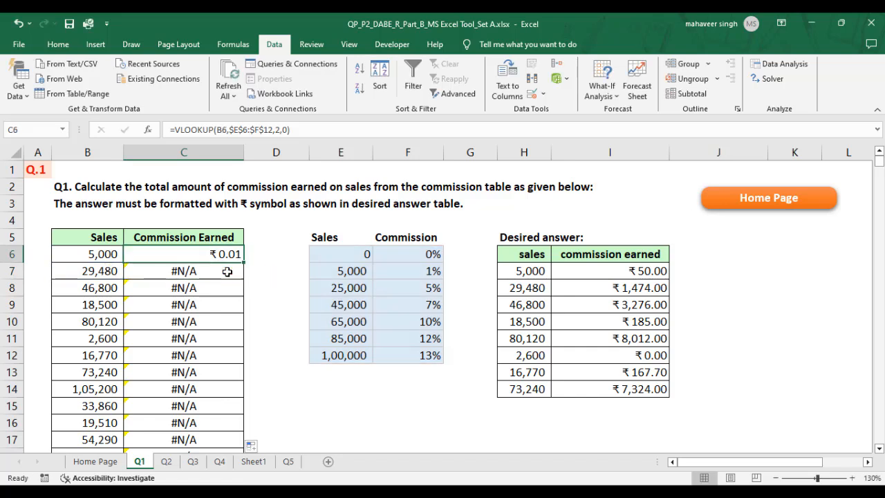
{"action": "key", "text": "F2"}
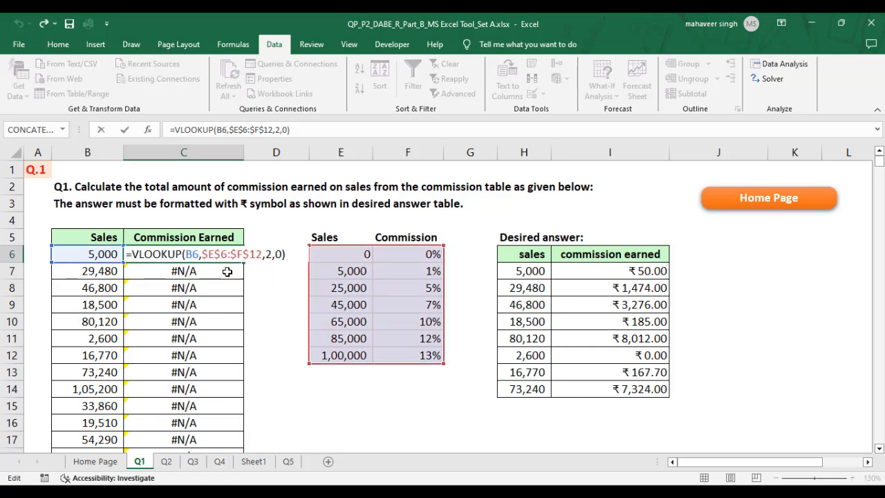
{"action": "key", "text": "Left"}
{"action": "key", "text": "BackSpace"}
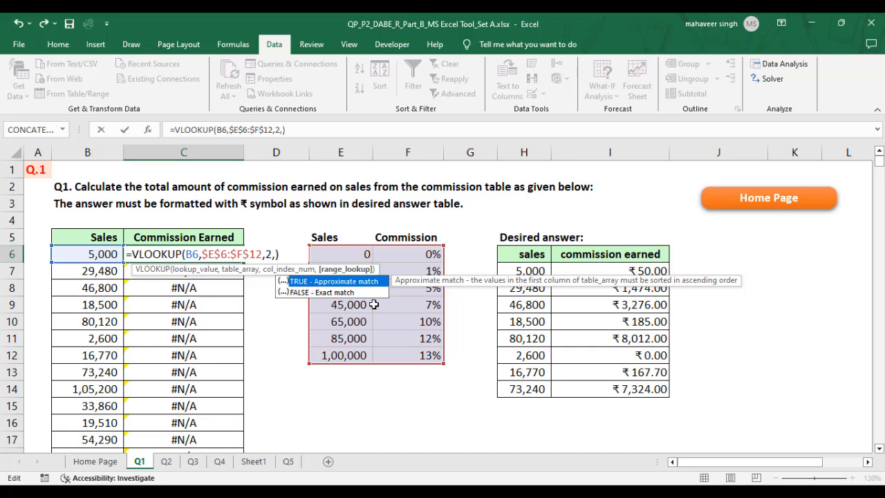
{"action": "key", "text": "Down"}
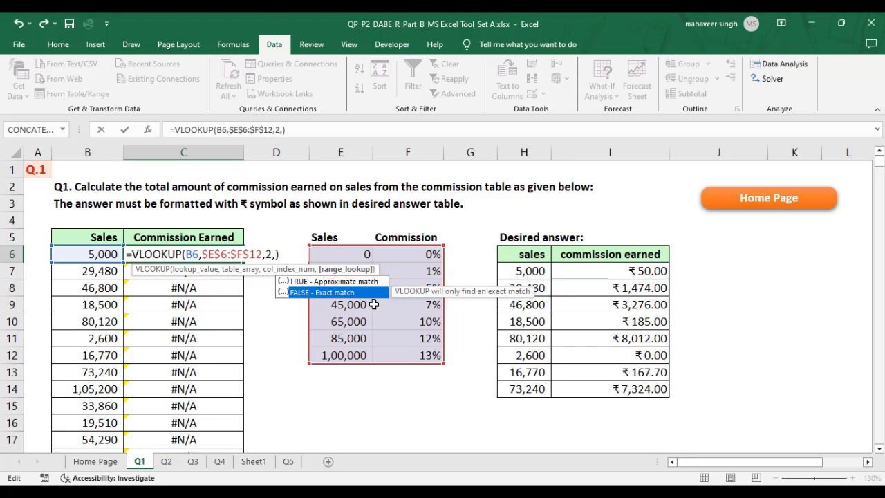
{"action": "key", "text": "Up"}
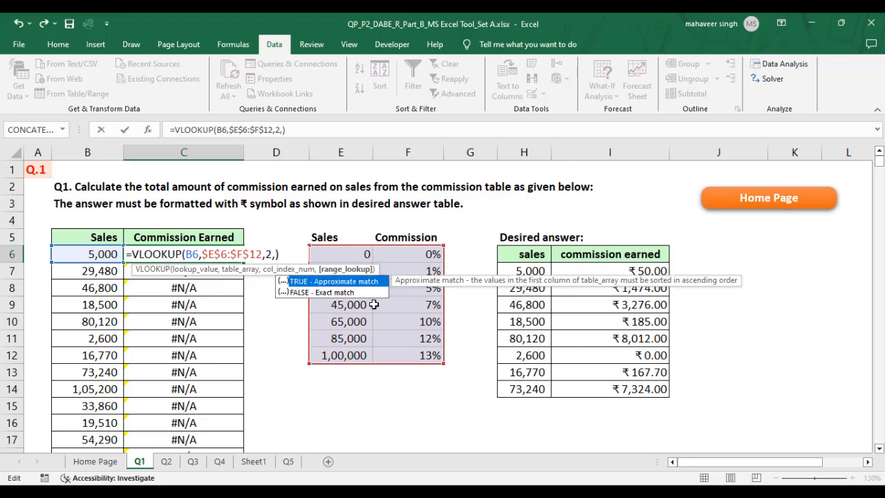
{"action": "key", "text": "Tab"}
{"action": "key", "text": "Return"}
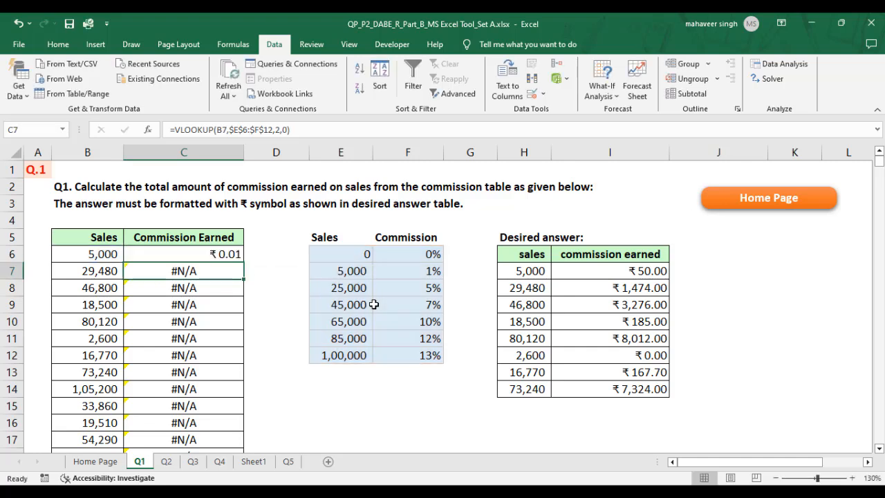
{"action": "key", "text": "Up"}
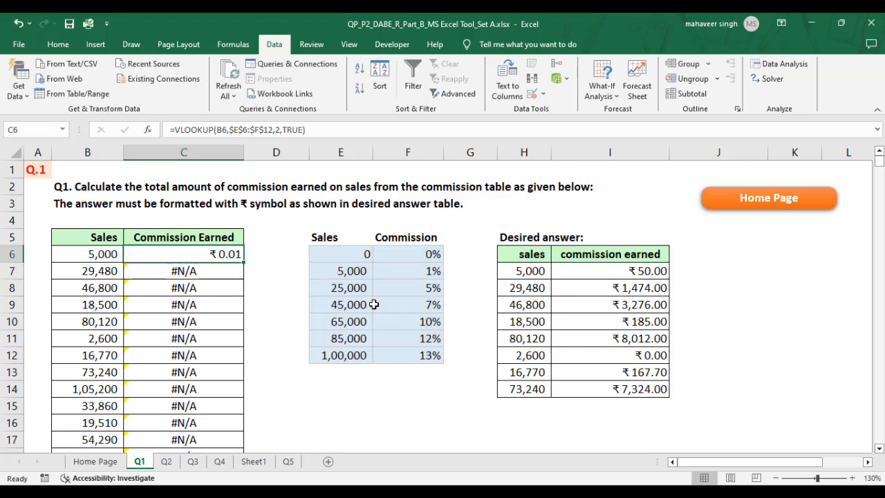
{"action": "double_click", "coordinate": [244, 262]}
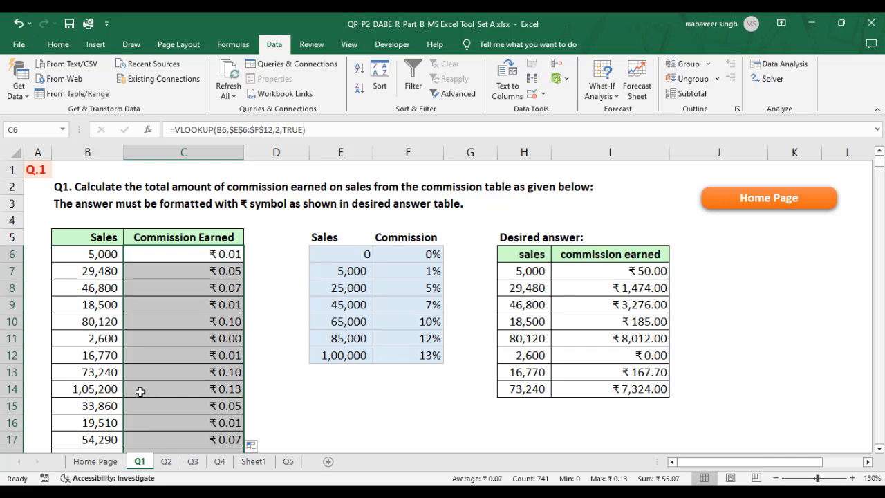
{"action": "left_click", "coordinate": [109, 392]}
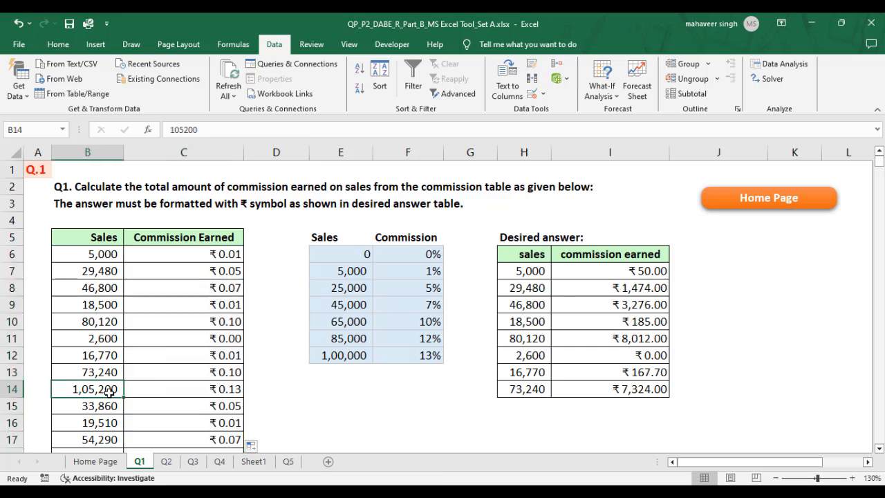
{"action": "left_click", "coordinate": [206, 390]}
Multiply C6's VLOOKUP by the sales amount, giving =B6*VLOOKUP(B6,$E$6:$F$12,2,TRUE), and fill it down the column.
{"action": "left_click", "coordinate": [206, 256]}
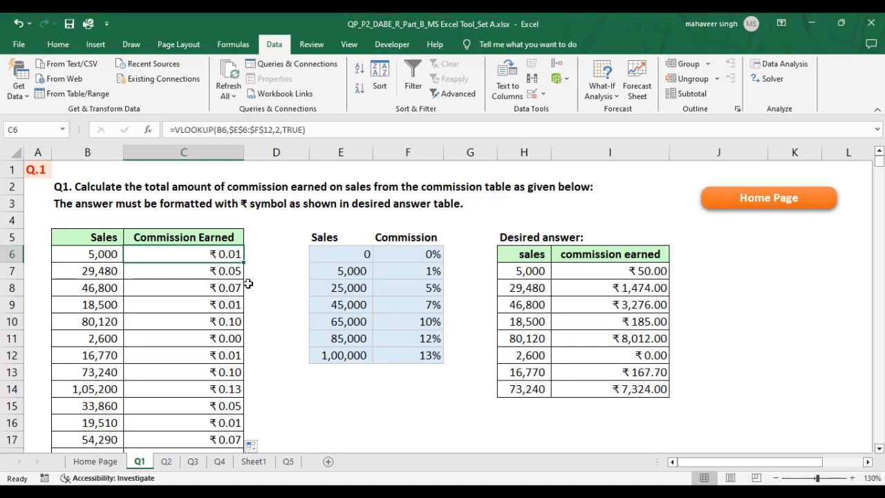
{"action": "key", "text": "F2"}
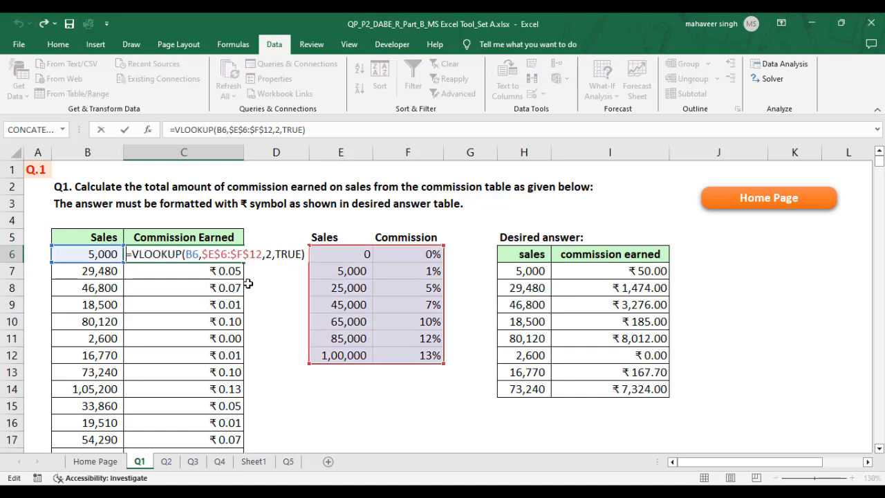
{"action": "left_click", "coordinate": [86, 255]}
{"action": "type", "text": "*"}
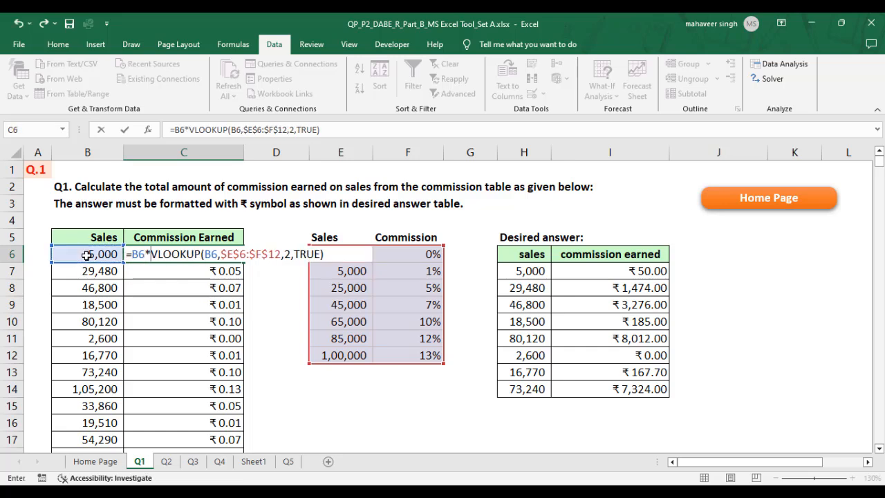
{"action": "key", "text": "Return"}
{"action": "key", "text": "Up"}
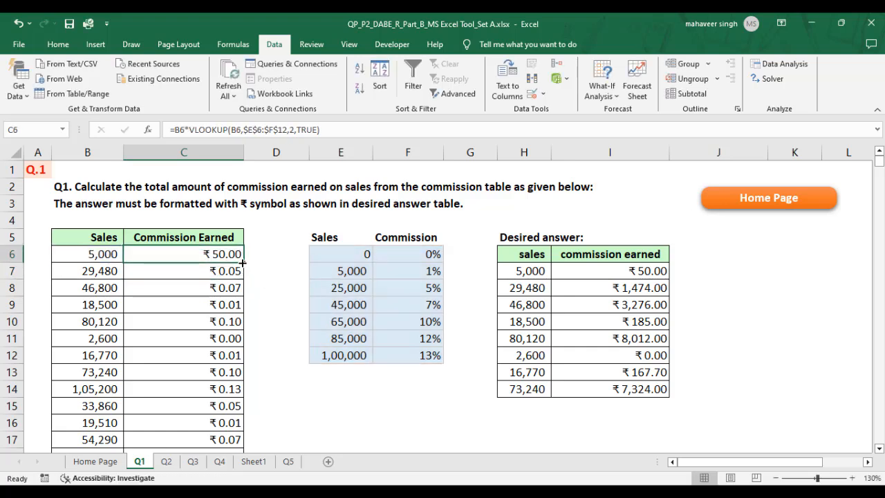
{"action": "double_click", "coordinate": [242, 262]}
{"action": "scroll", "coordinate": [213, 338], "scroll_direction": "down", "scroll_amount": 6}
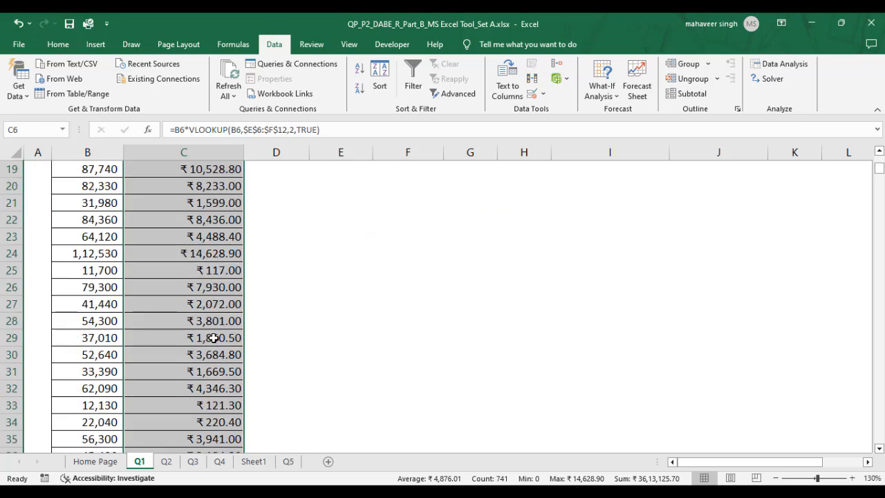
{"action": "scroll", "coordinate": [213, 337], "scroll_direction": "down", "scroll_amount": 5}
{"action": "scroll", "coordinate": [208, 336], "scroll_direction": "up", "scroll_amount": 11}
{"action": "left_click", "coordinate": [299, 276]}
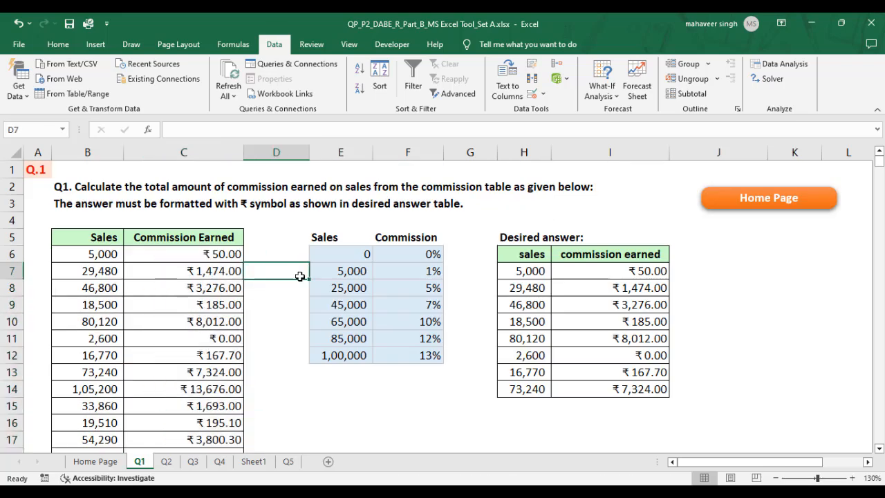
Compare the calculated commissions in B6:C13 with the desired answer table in H7:I14.
{"action": "left_click_drag", "start_coordinate": [530, 271], "coordinate": [585, 386]}
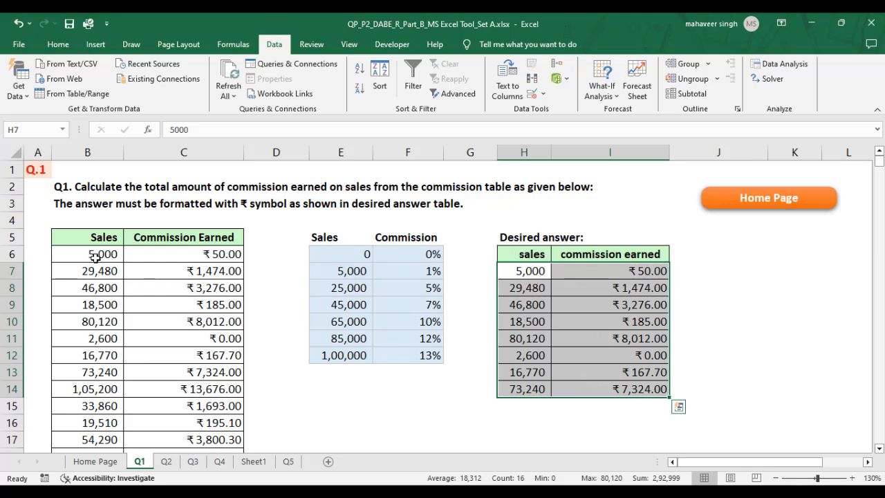
{"action": "left_click_drag", "start_coordinate": [103, 256], "coordinate": [186, 371]}
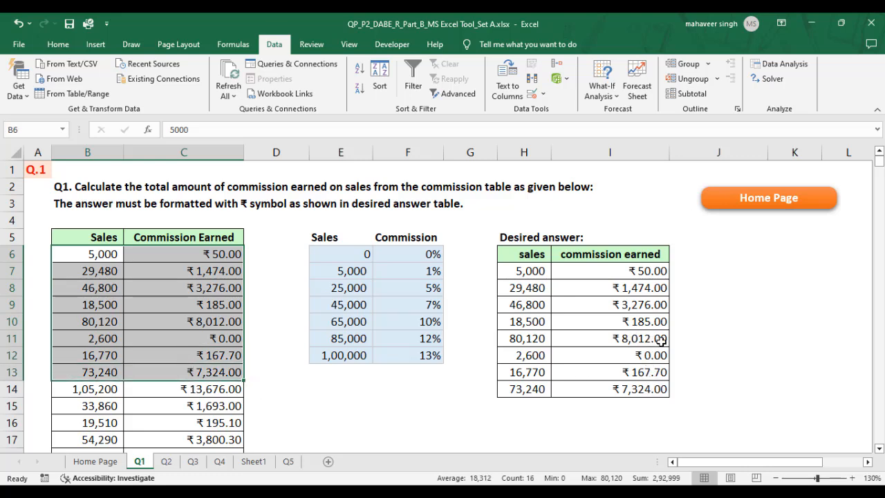
{"action": "left_click", "coordinate": [747, 340]}
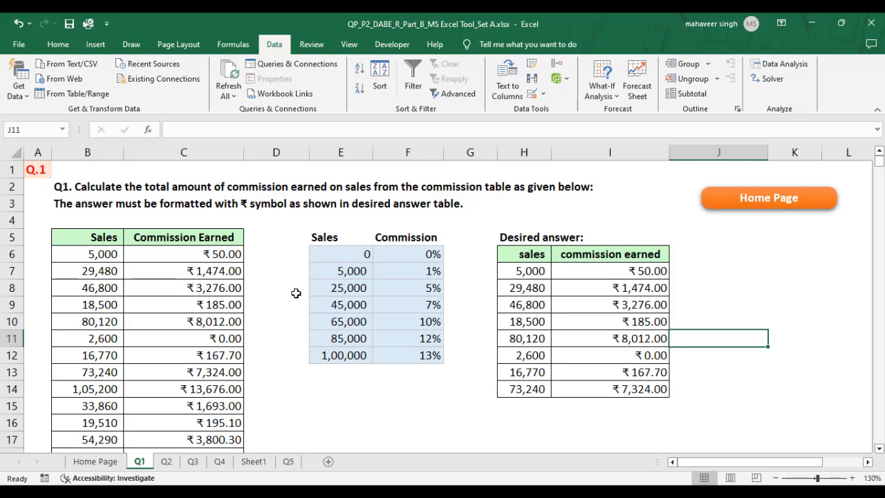
Review the Status lookups on sheet Q5 against the day-range slab table in K20:L25, and return to sheet Q1.
{"action": "left_click", "coordinate": [292, 467]}
{"action": "scroll", "coordinate": [541, 325], "scroll_direction": "down", "scroll_amount": 2}
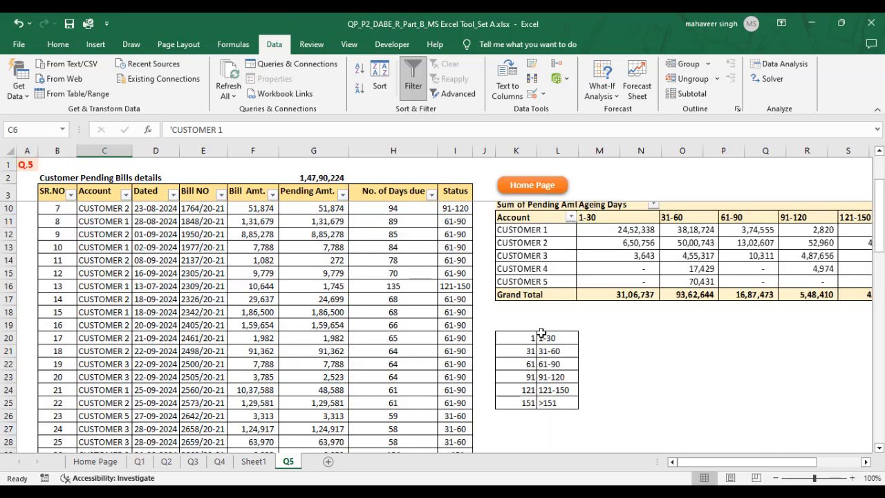
{"action": "left_click_drag", "start_coordinate": [453, 208], "coordinate": [457, 341]}
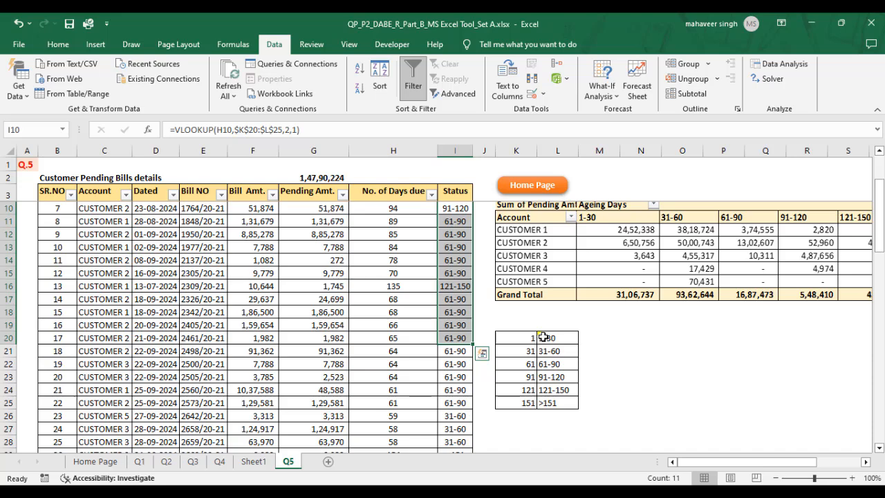
{"action": "left_click_drag", "start_coordinate": [547, 338], "coordinate": [553, 377]}
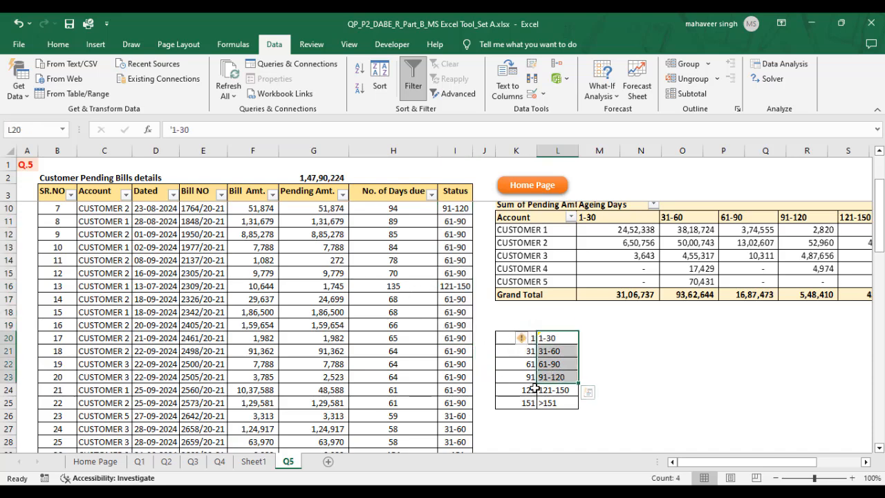
{"action": "left_click_drag", "start_coordinate": [521, 353], "coordinate": [558, 352]}
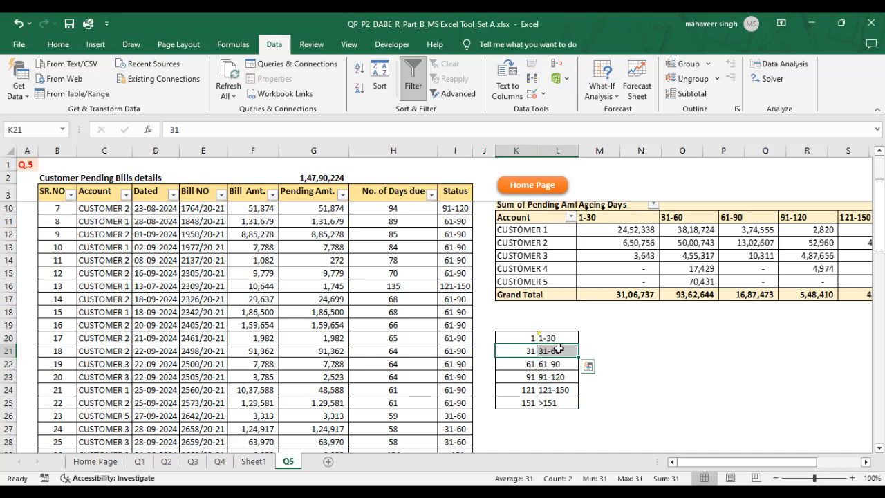
{"action": "left_click", "coordinate": [525, 353]}
{"action": "left_click_drag", "start_coordinate": [527, 338], "coordinate": [553, 402]}
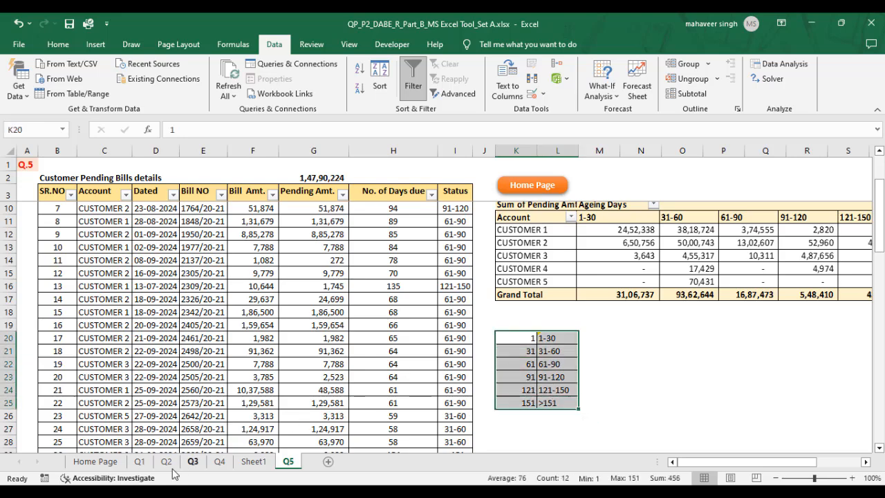
{"action": "left_click", "coordinate": [140, 461]}
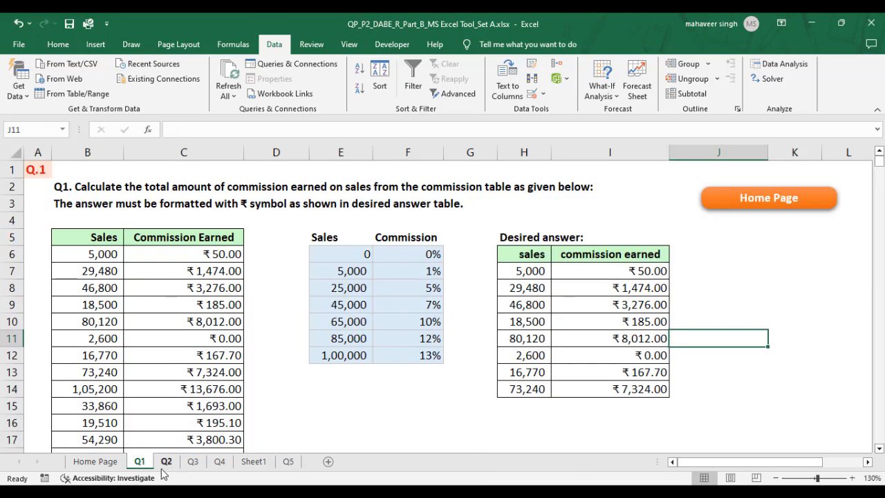